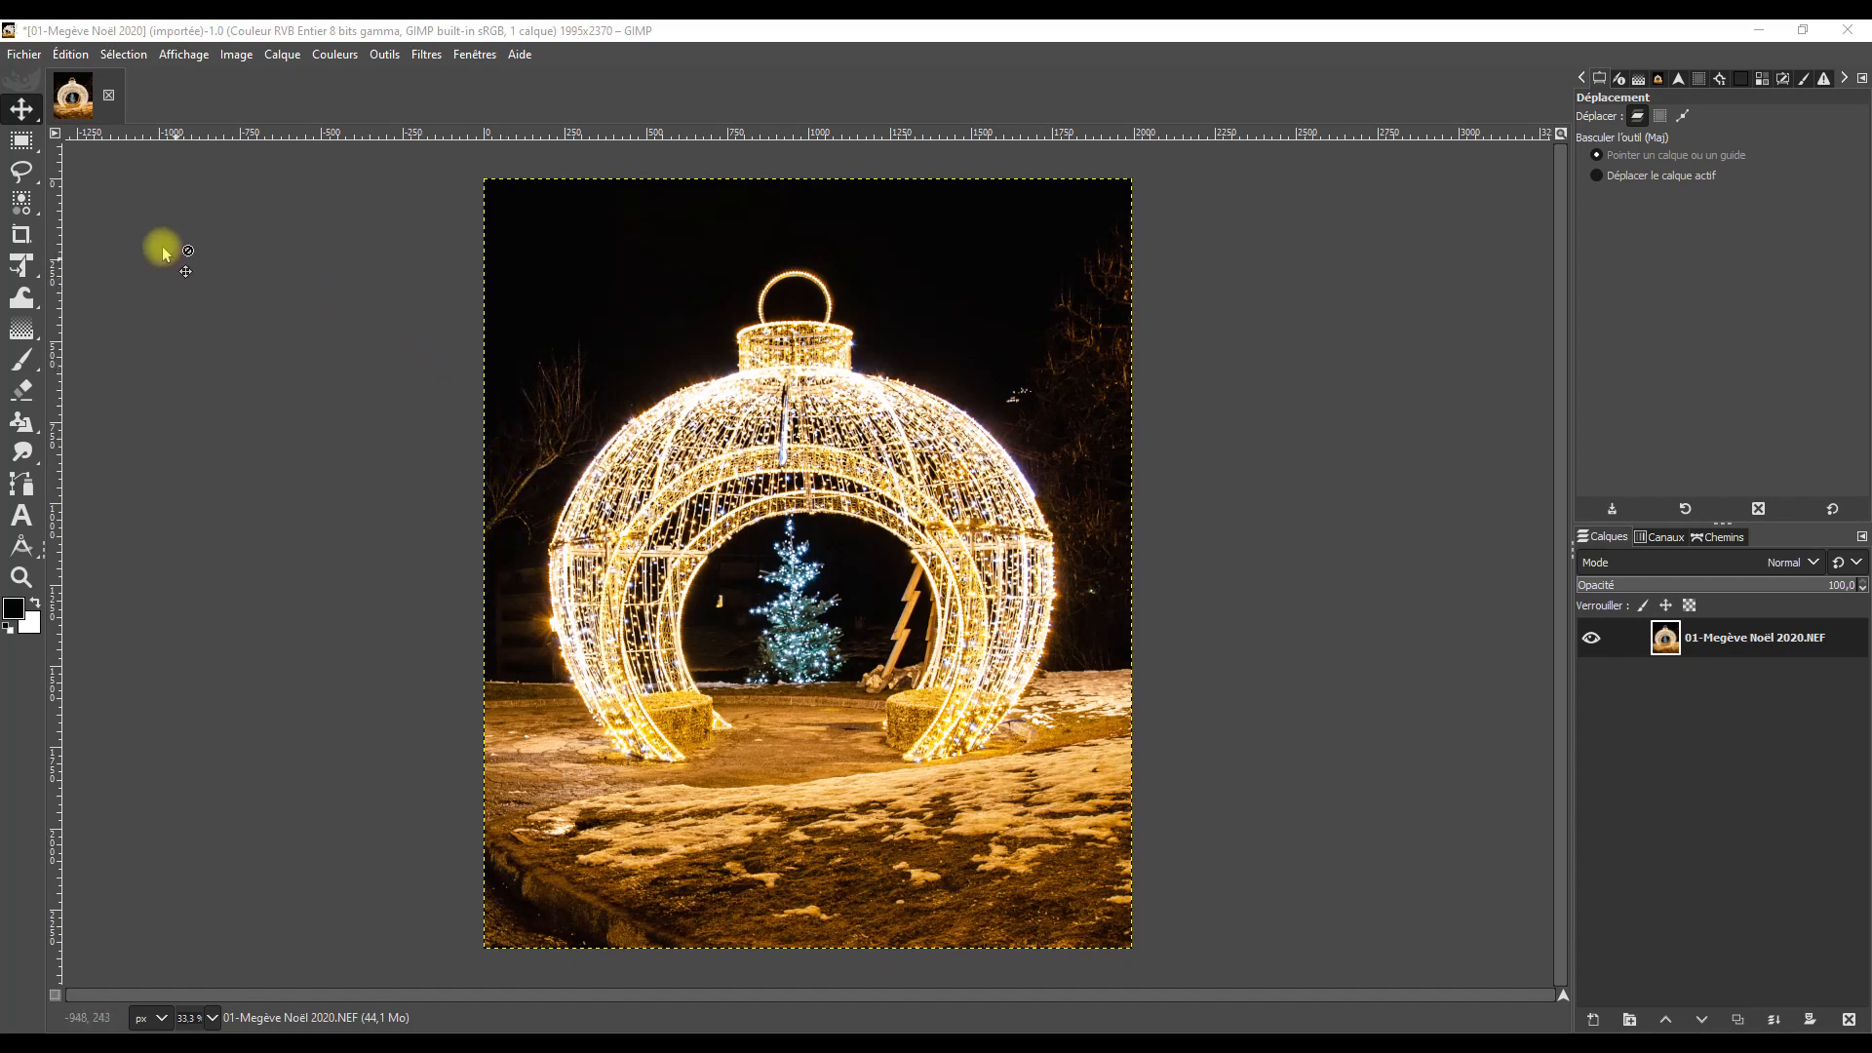
Review the interpolation choices of the Unified Transform tool, the other transform tools, and the Measure tool's options.
left_click(30, 266)
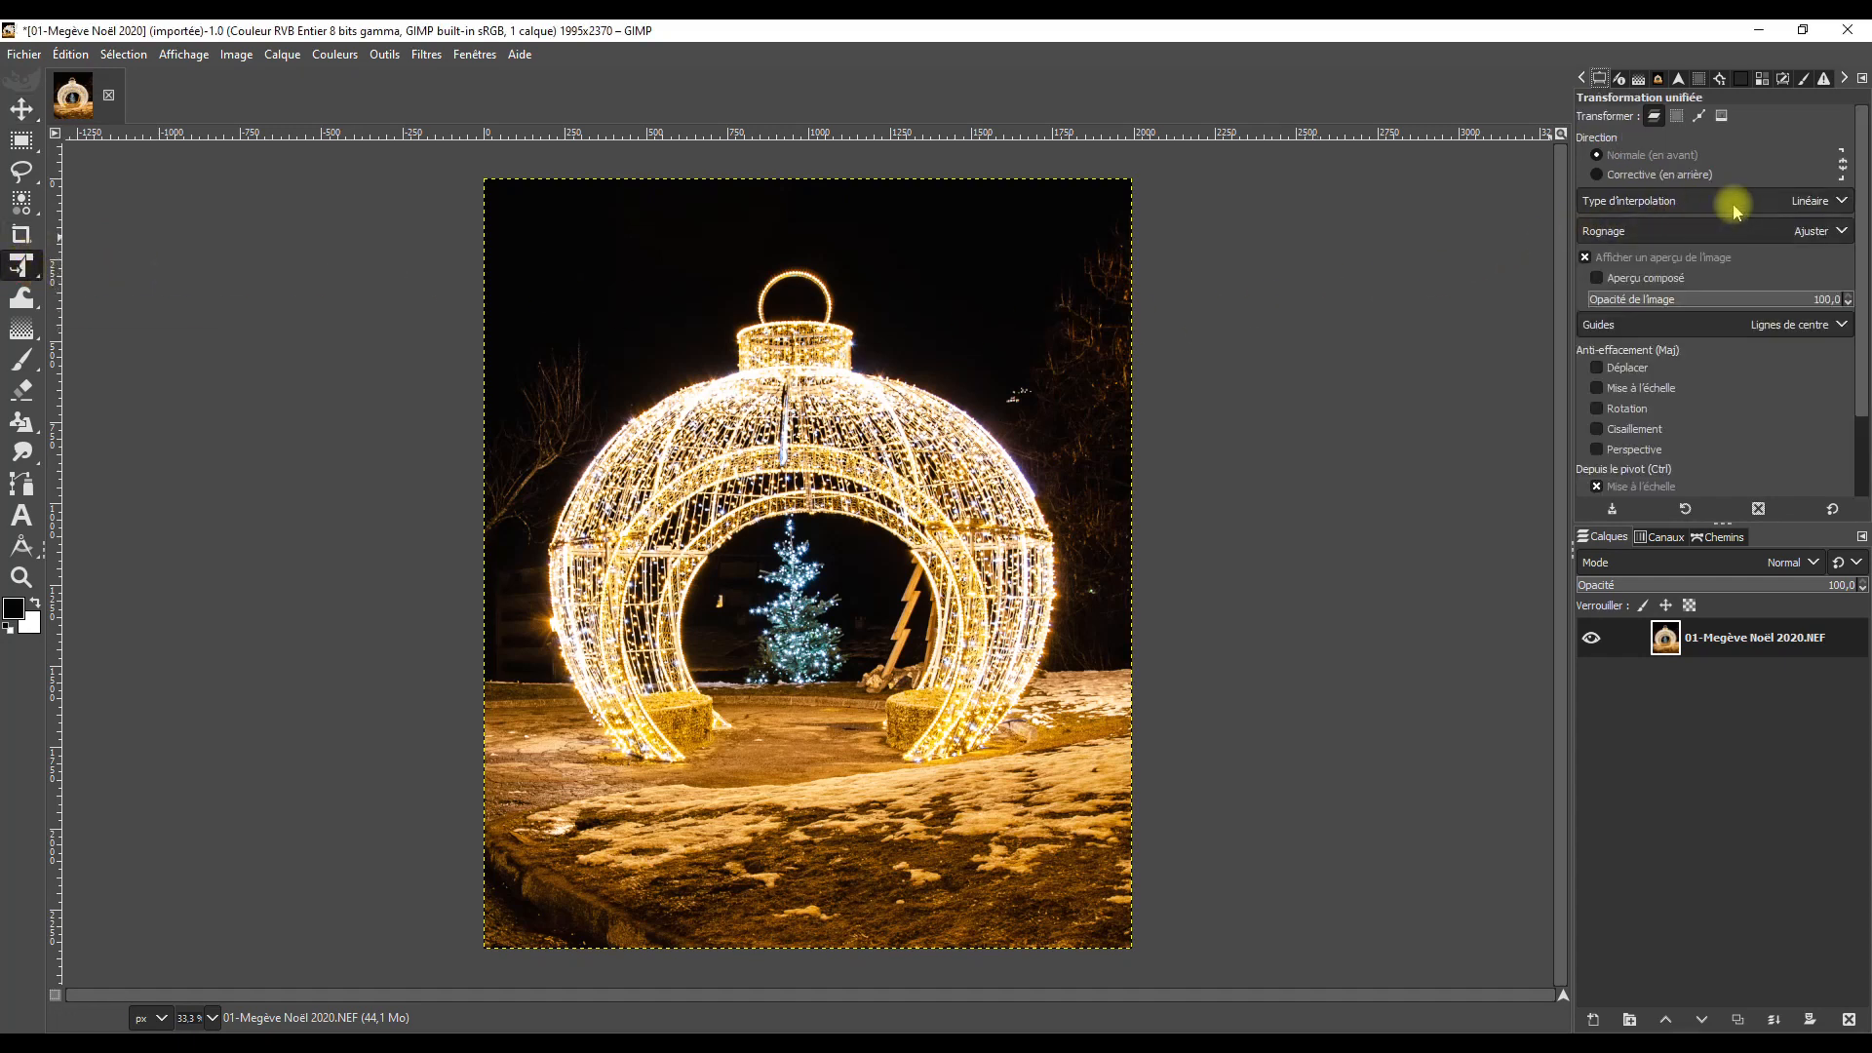
left_click(1843, 201)
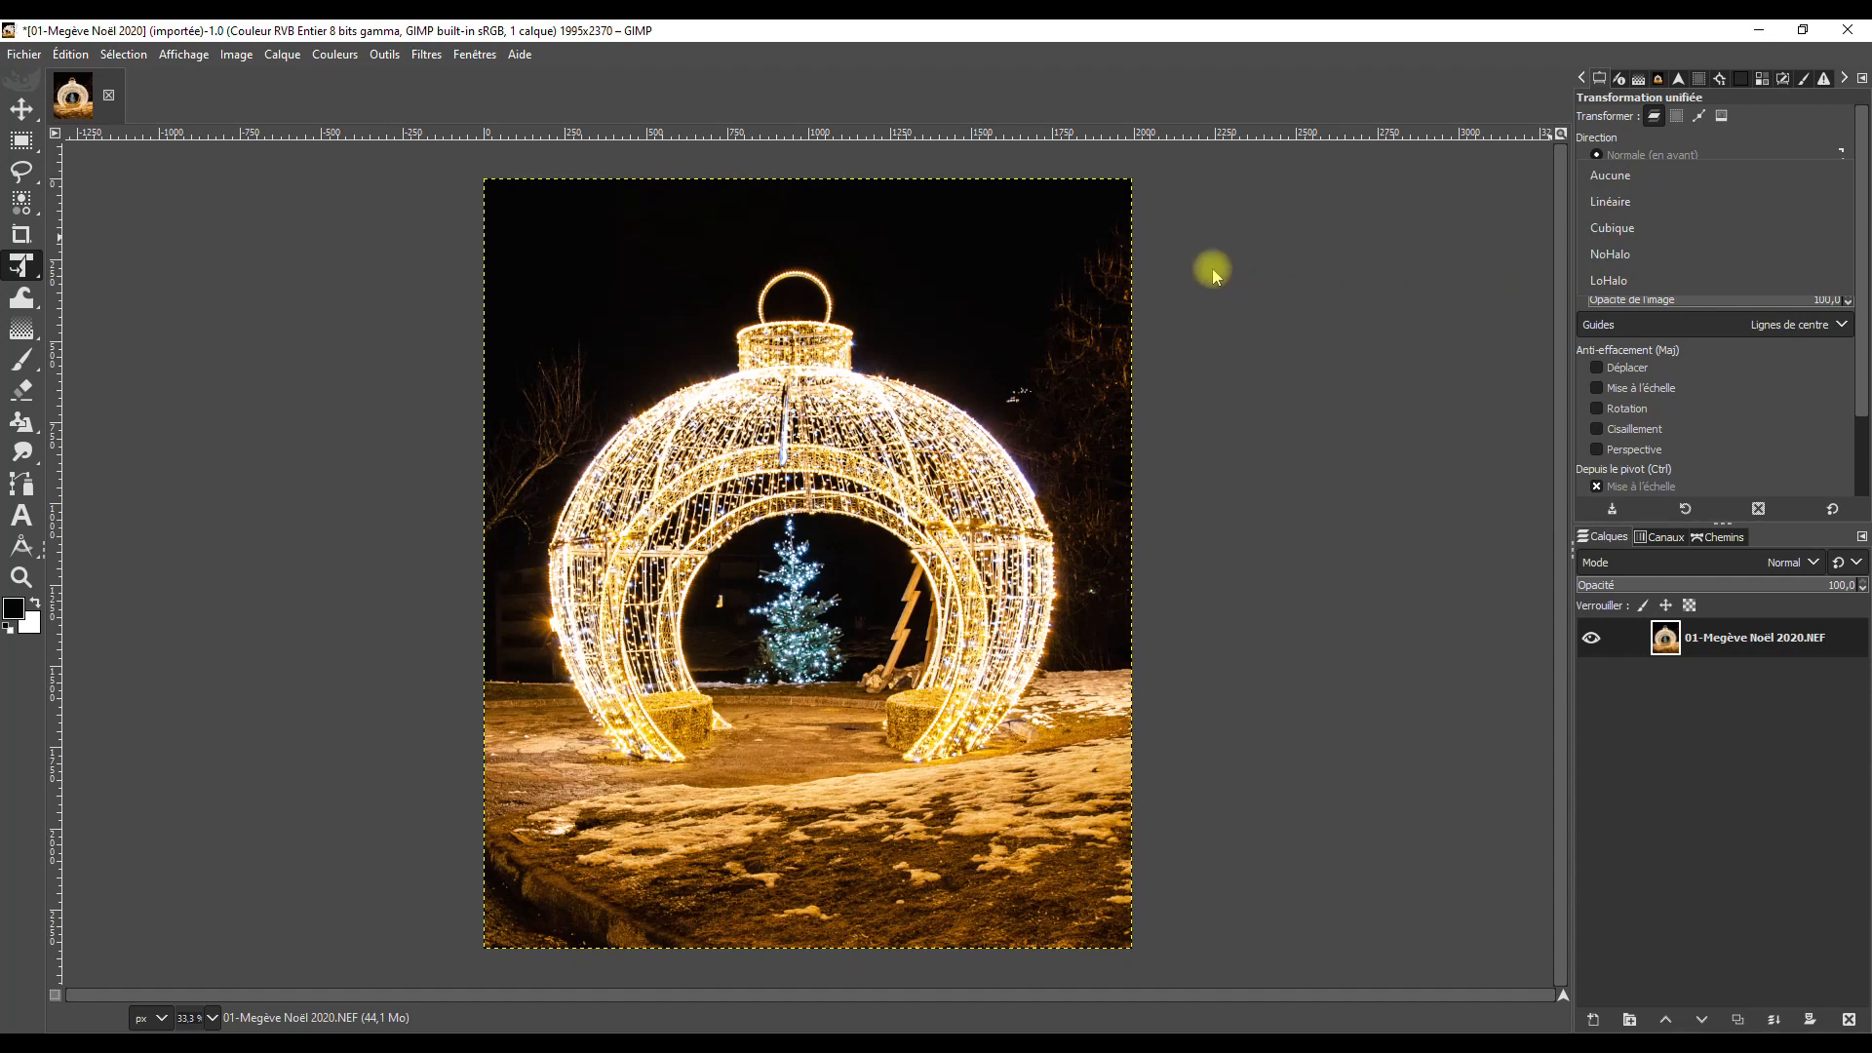
left_click(22, 264)
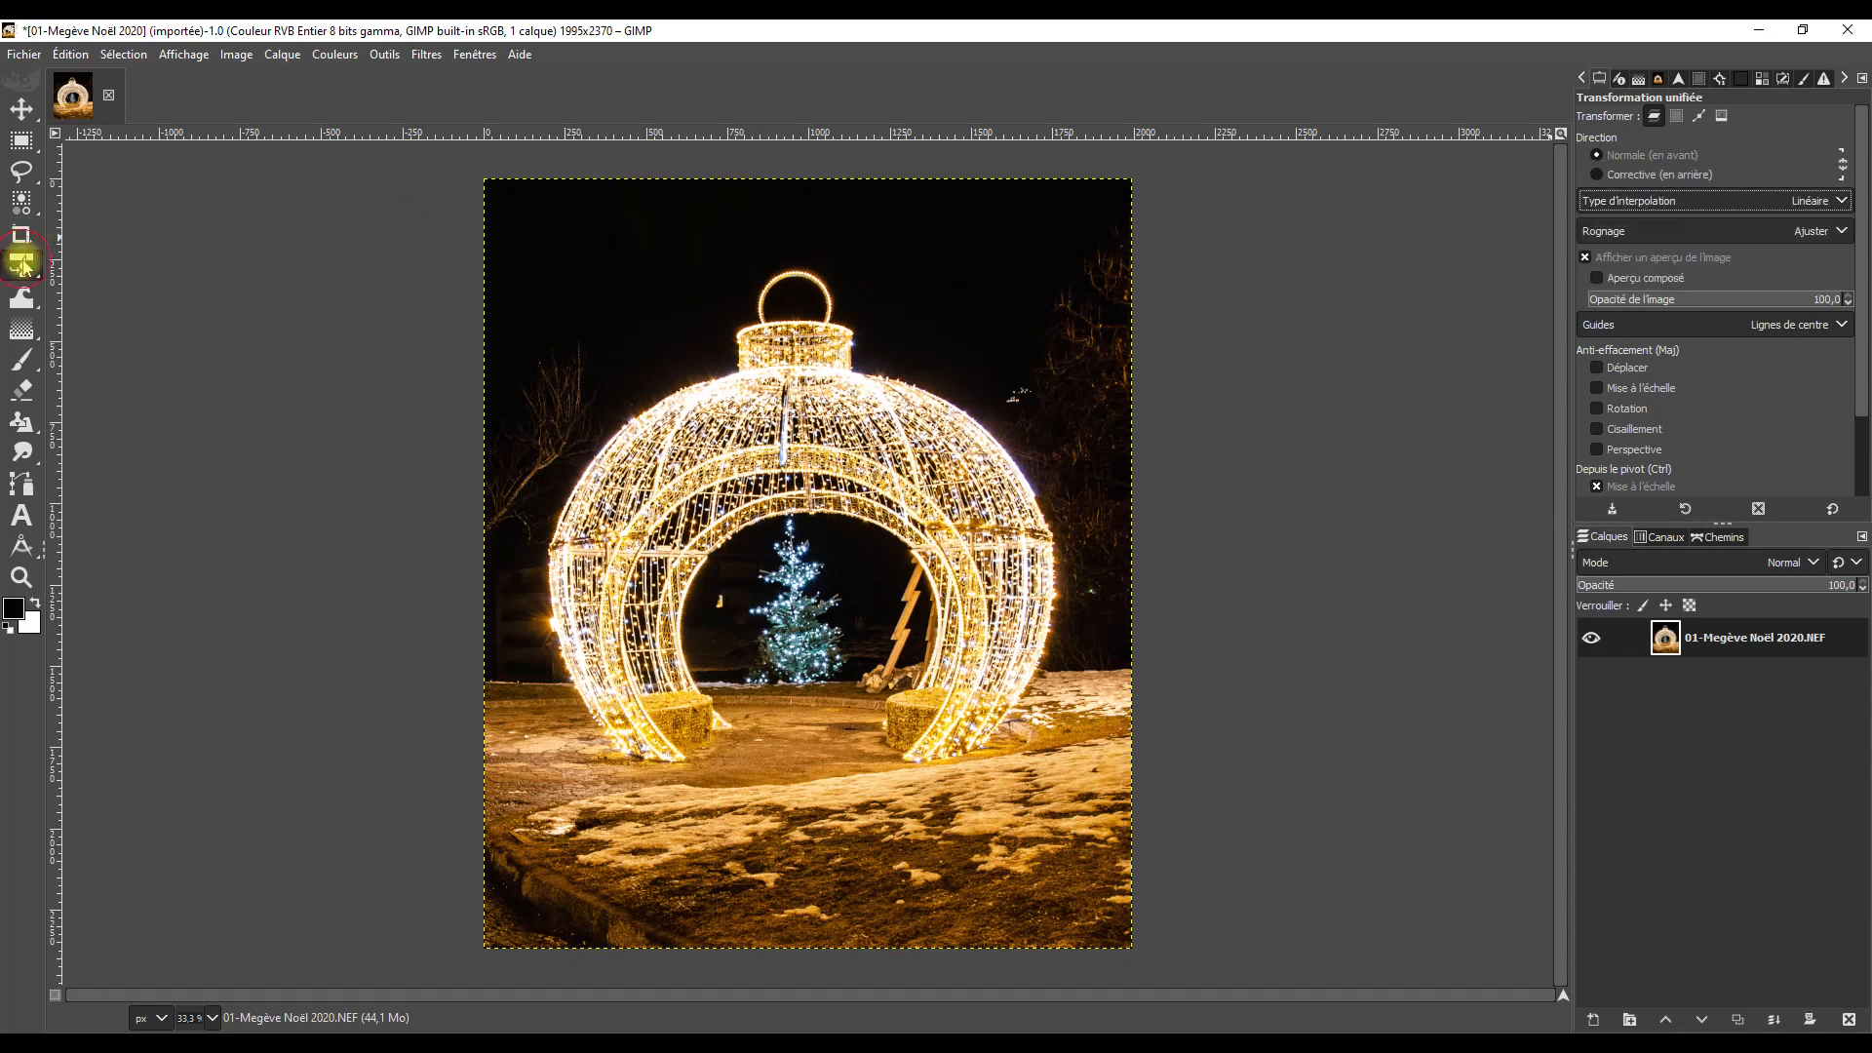
mouse_move(22, 264)
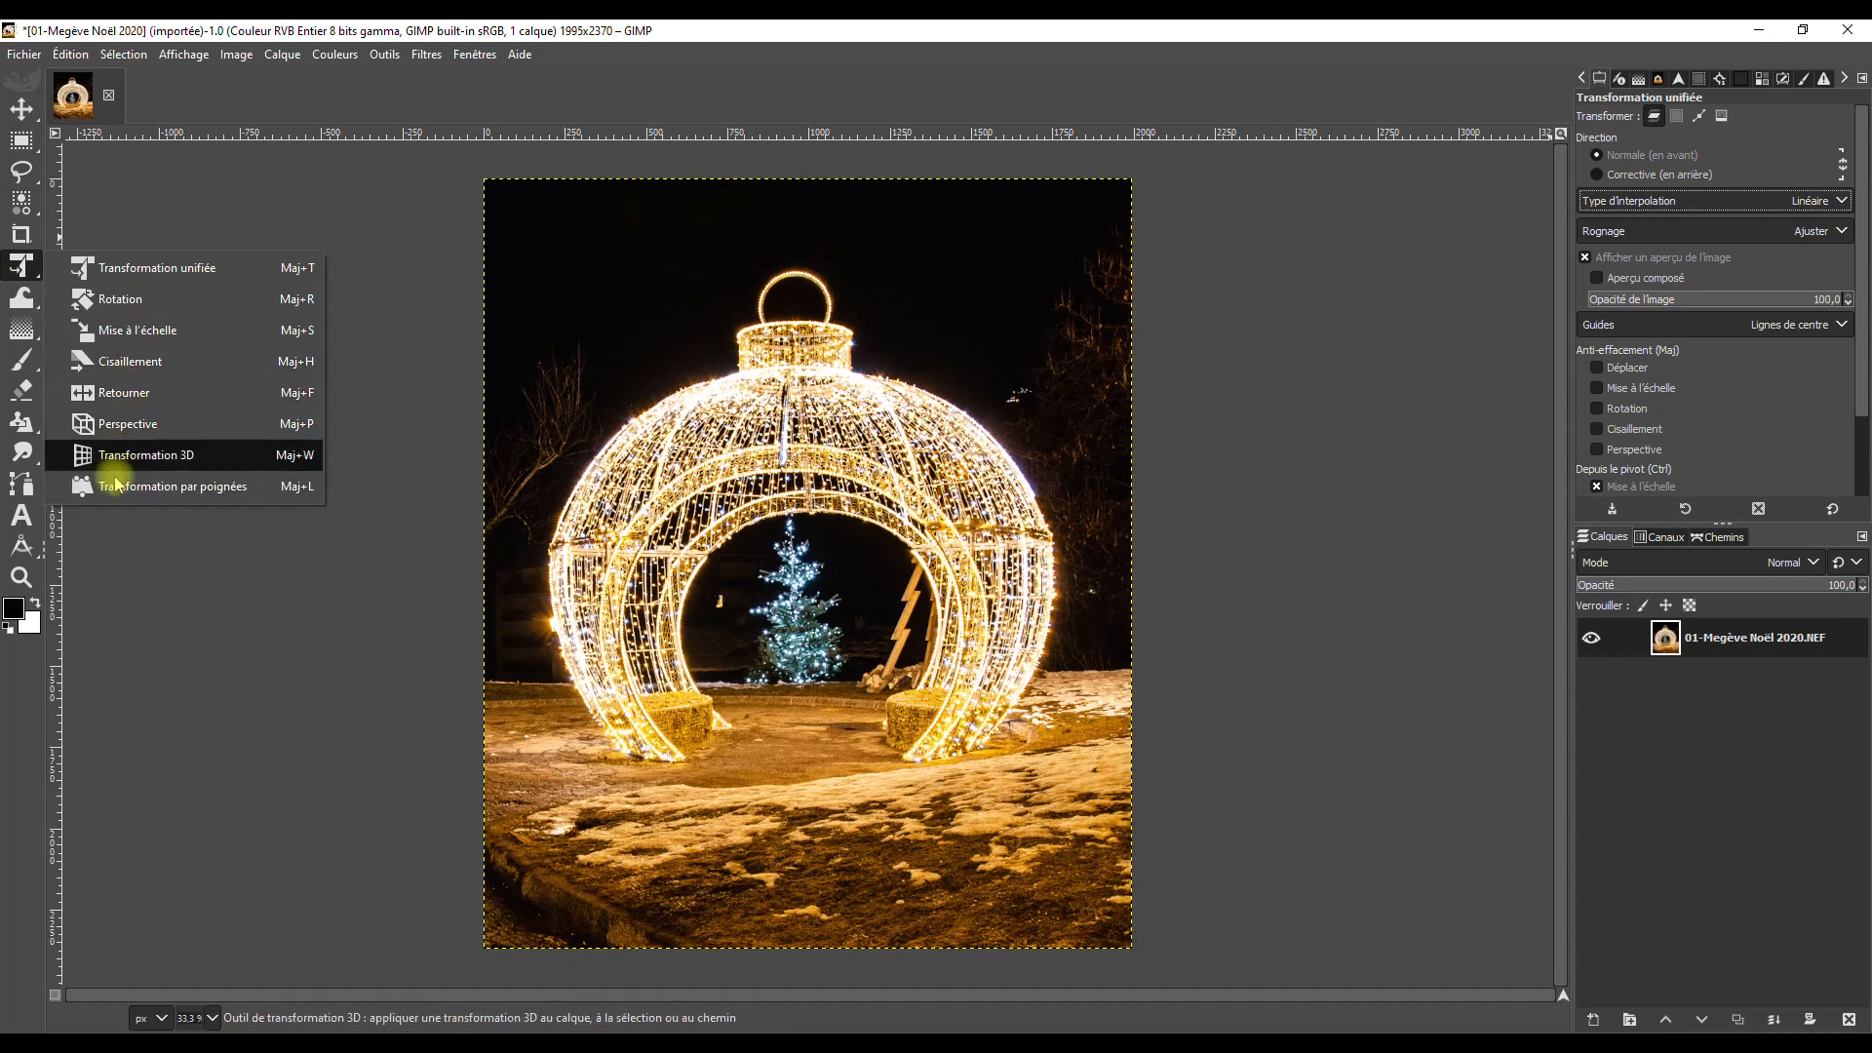
left_click(22, 551)
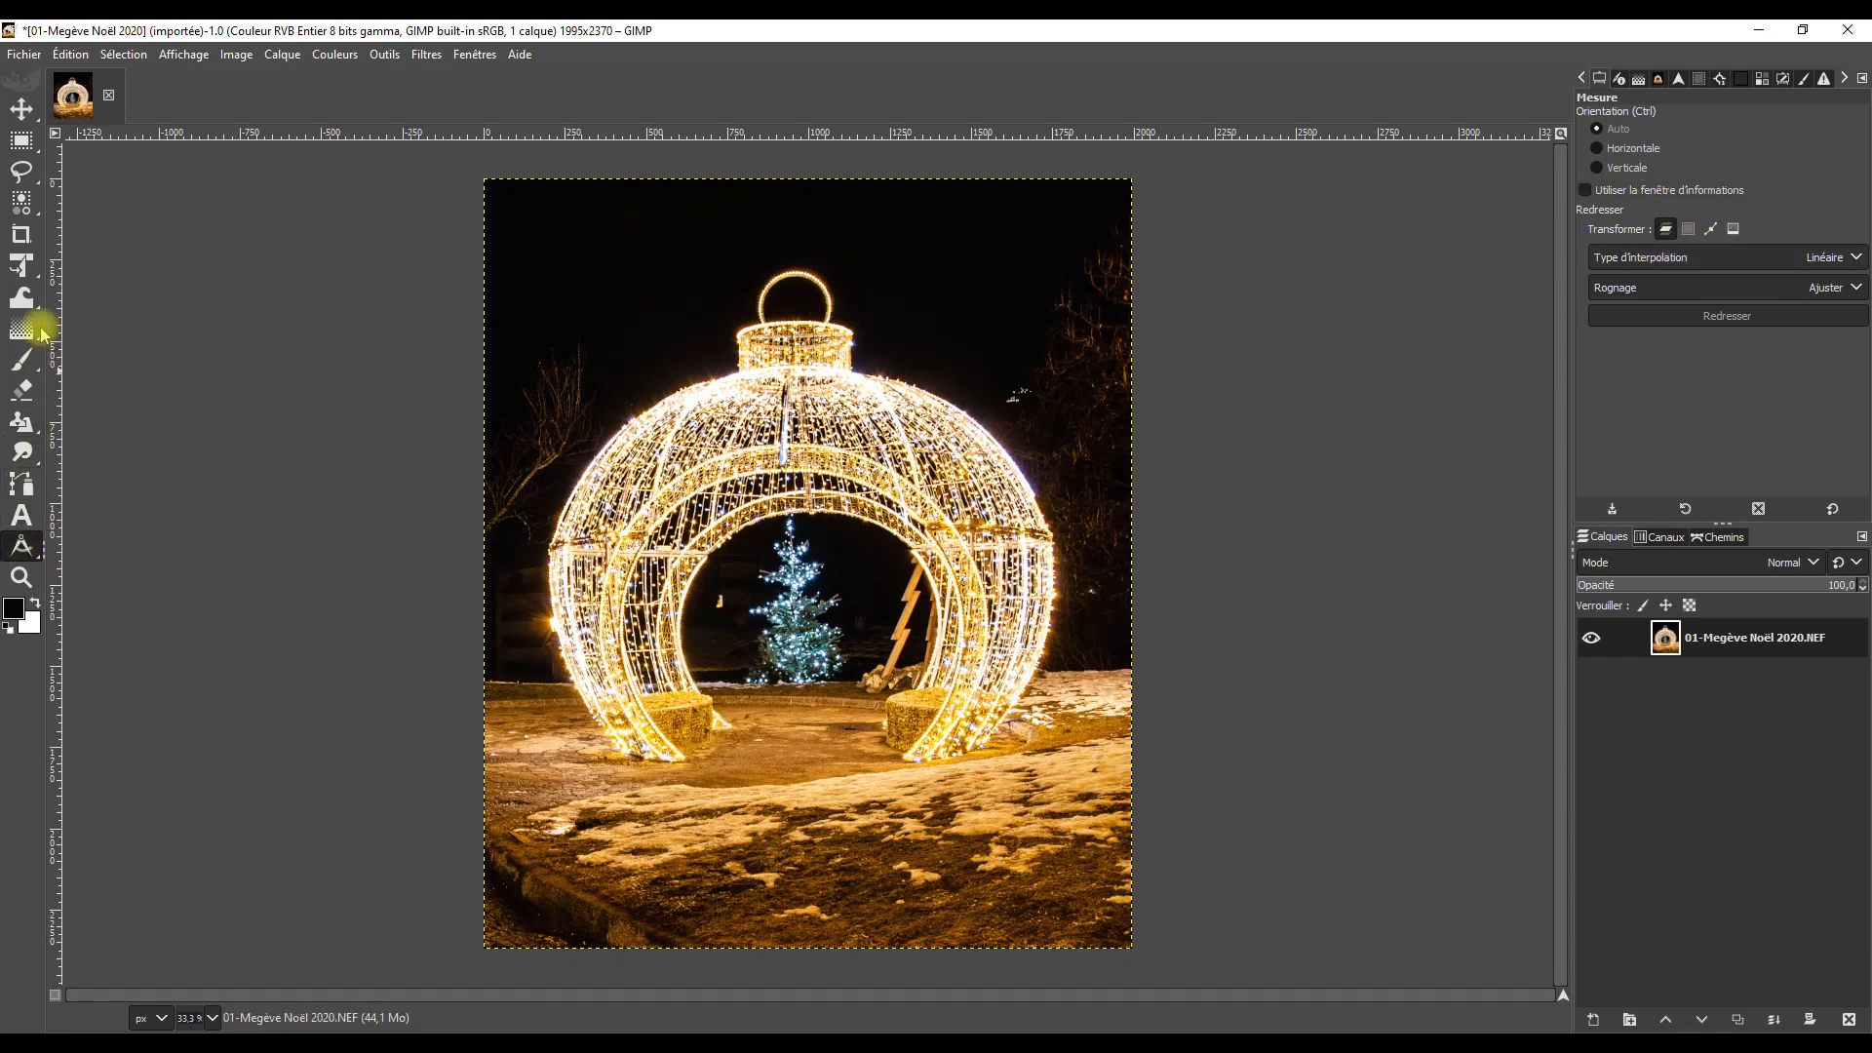
Activate the Warp (Gauchir) tool and duplicate the ornament image five times.
mouse_move(26, 304)
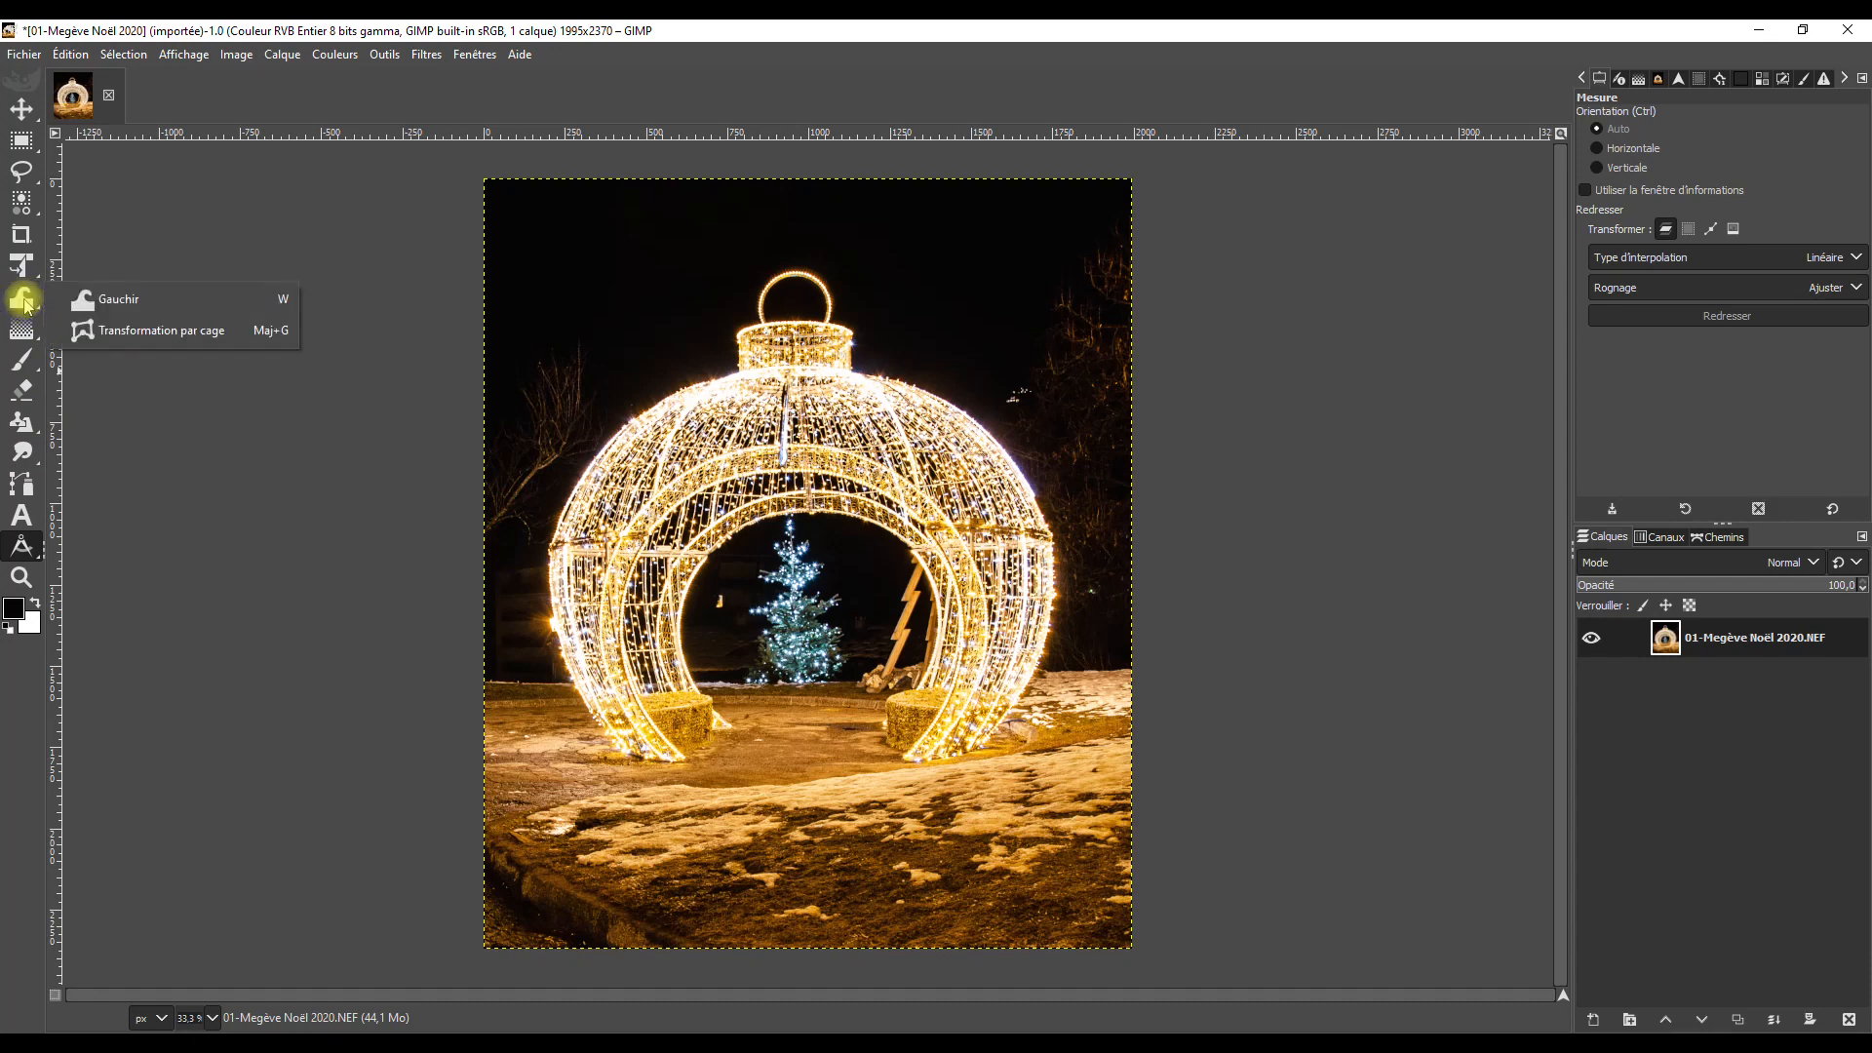
left_click(115, 302)
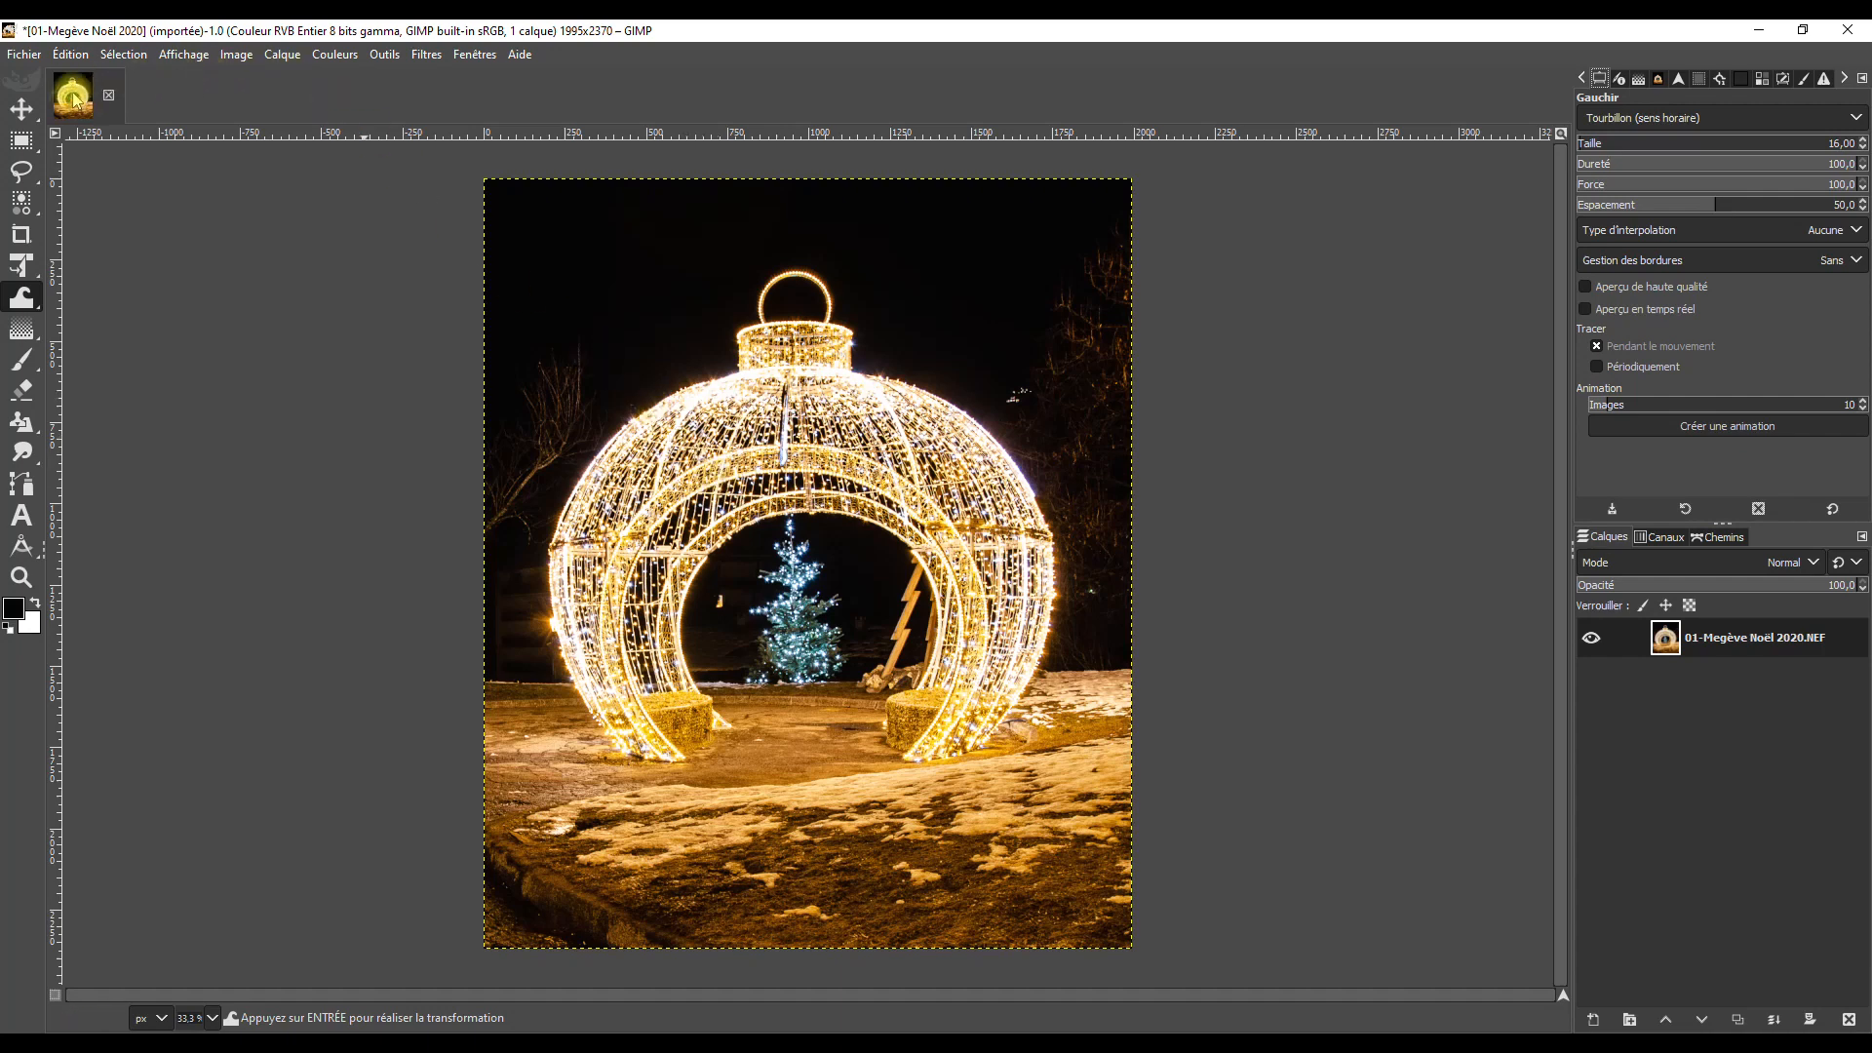
key("ctrl+d")
key("ctrl+d")
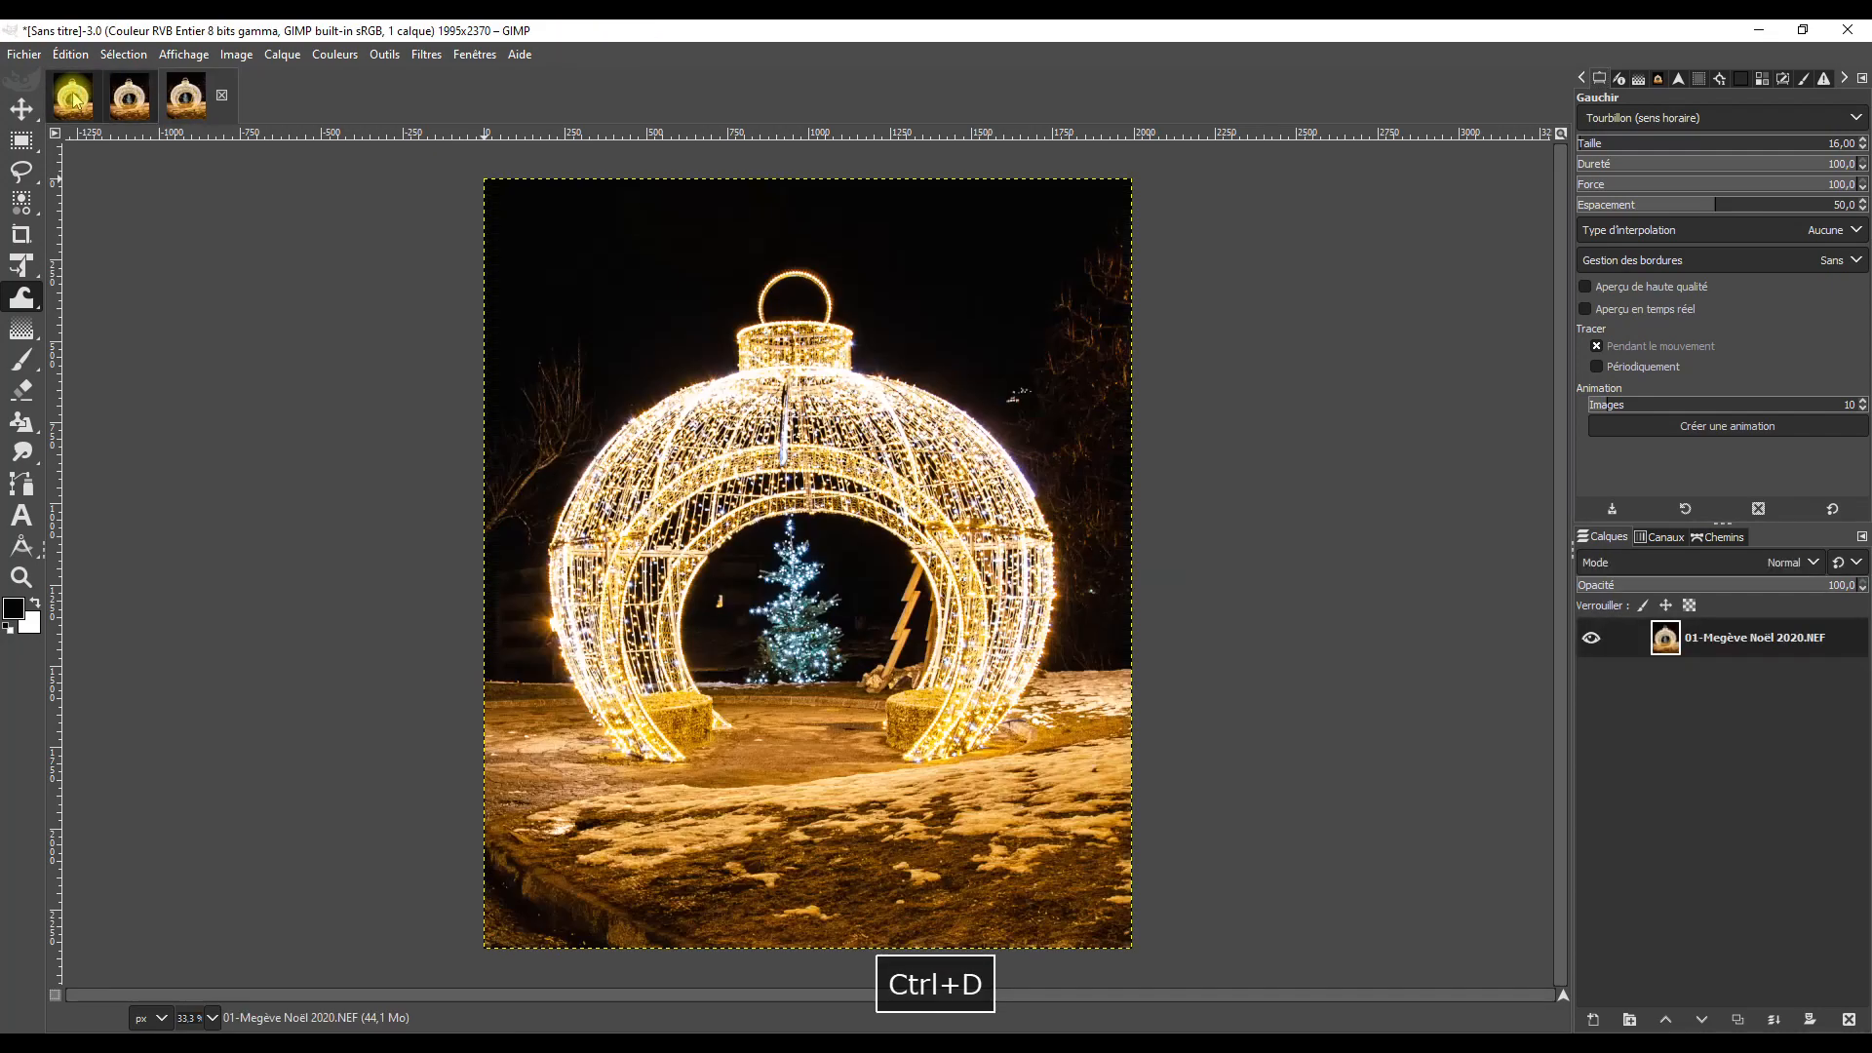
key("ctrl+d")
key("ctrl+d")
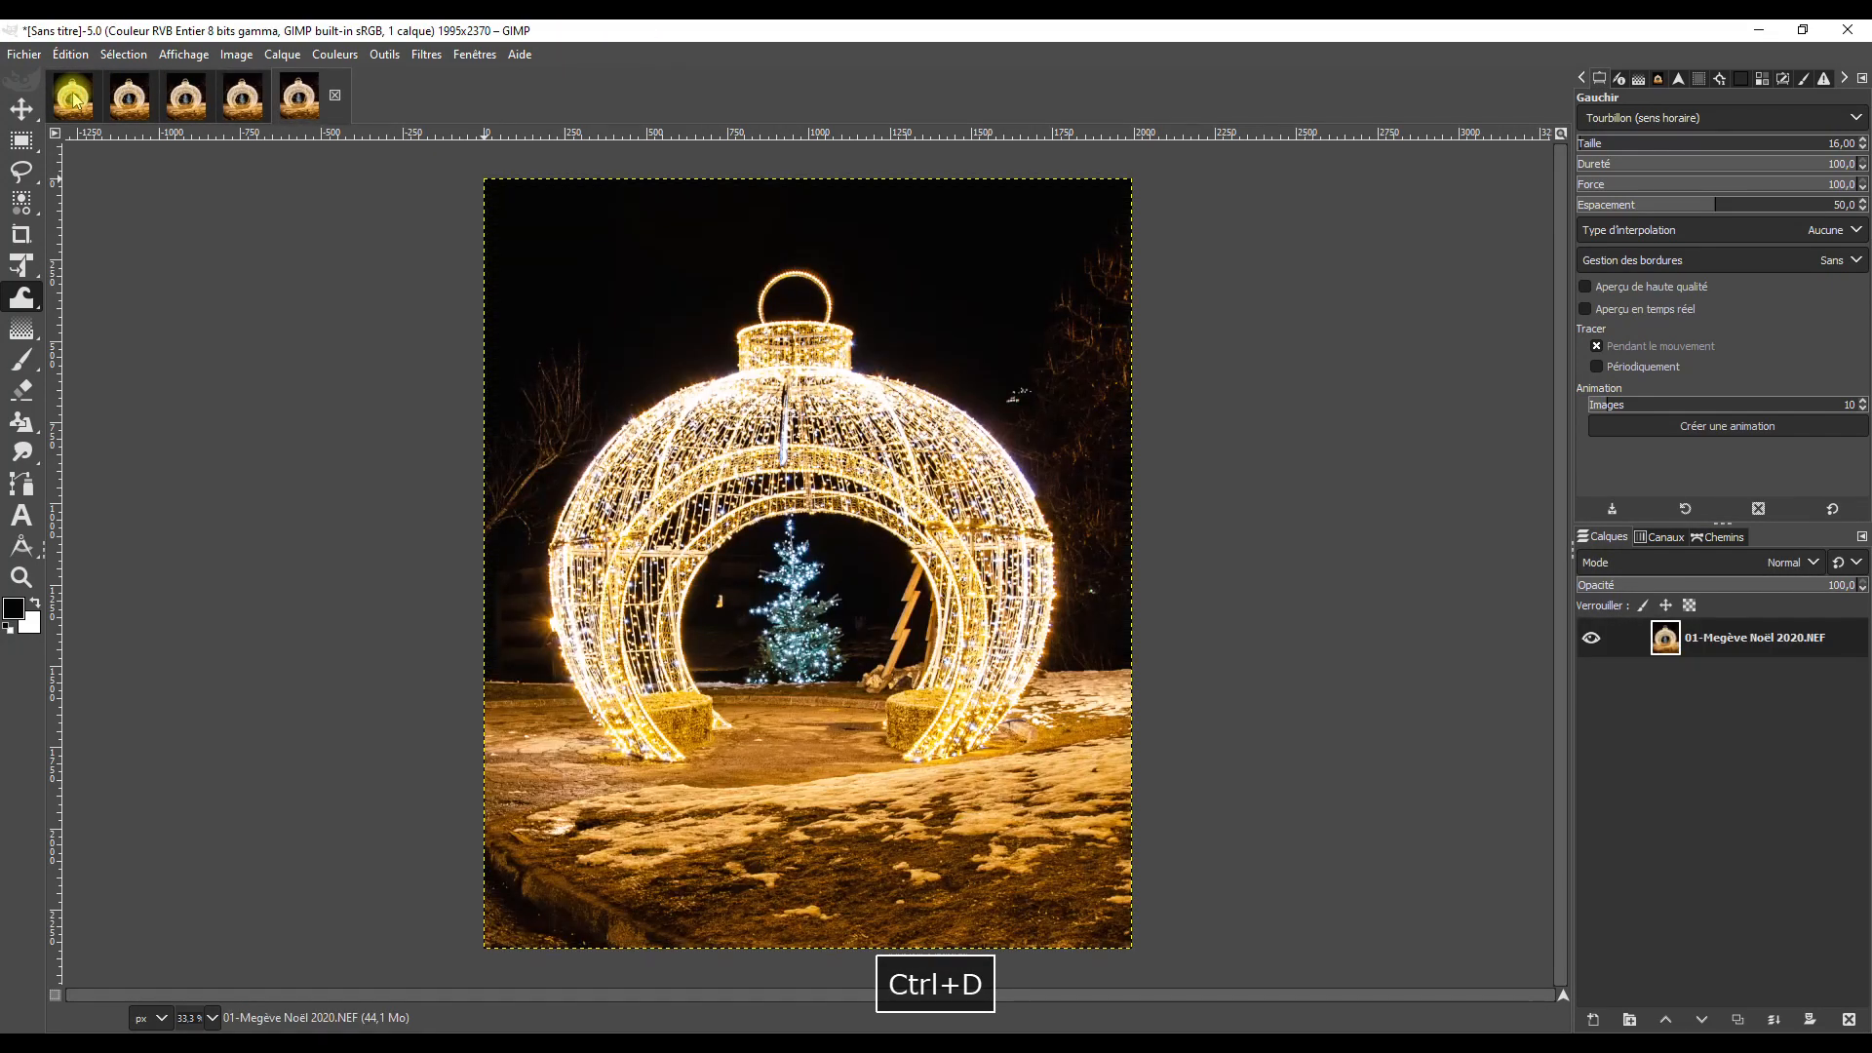
key("ctrl+d")
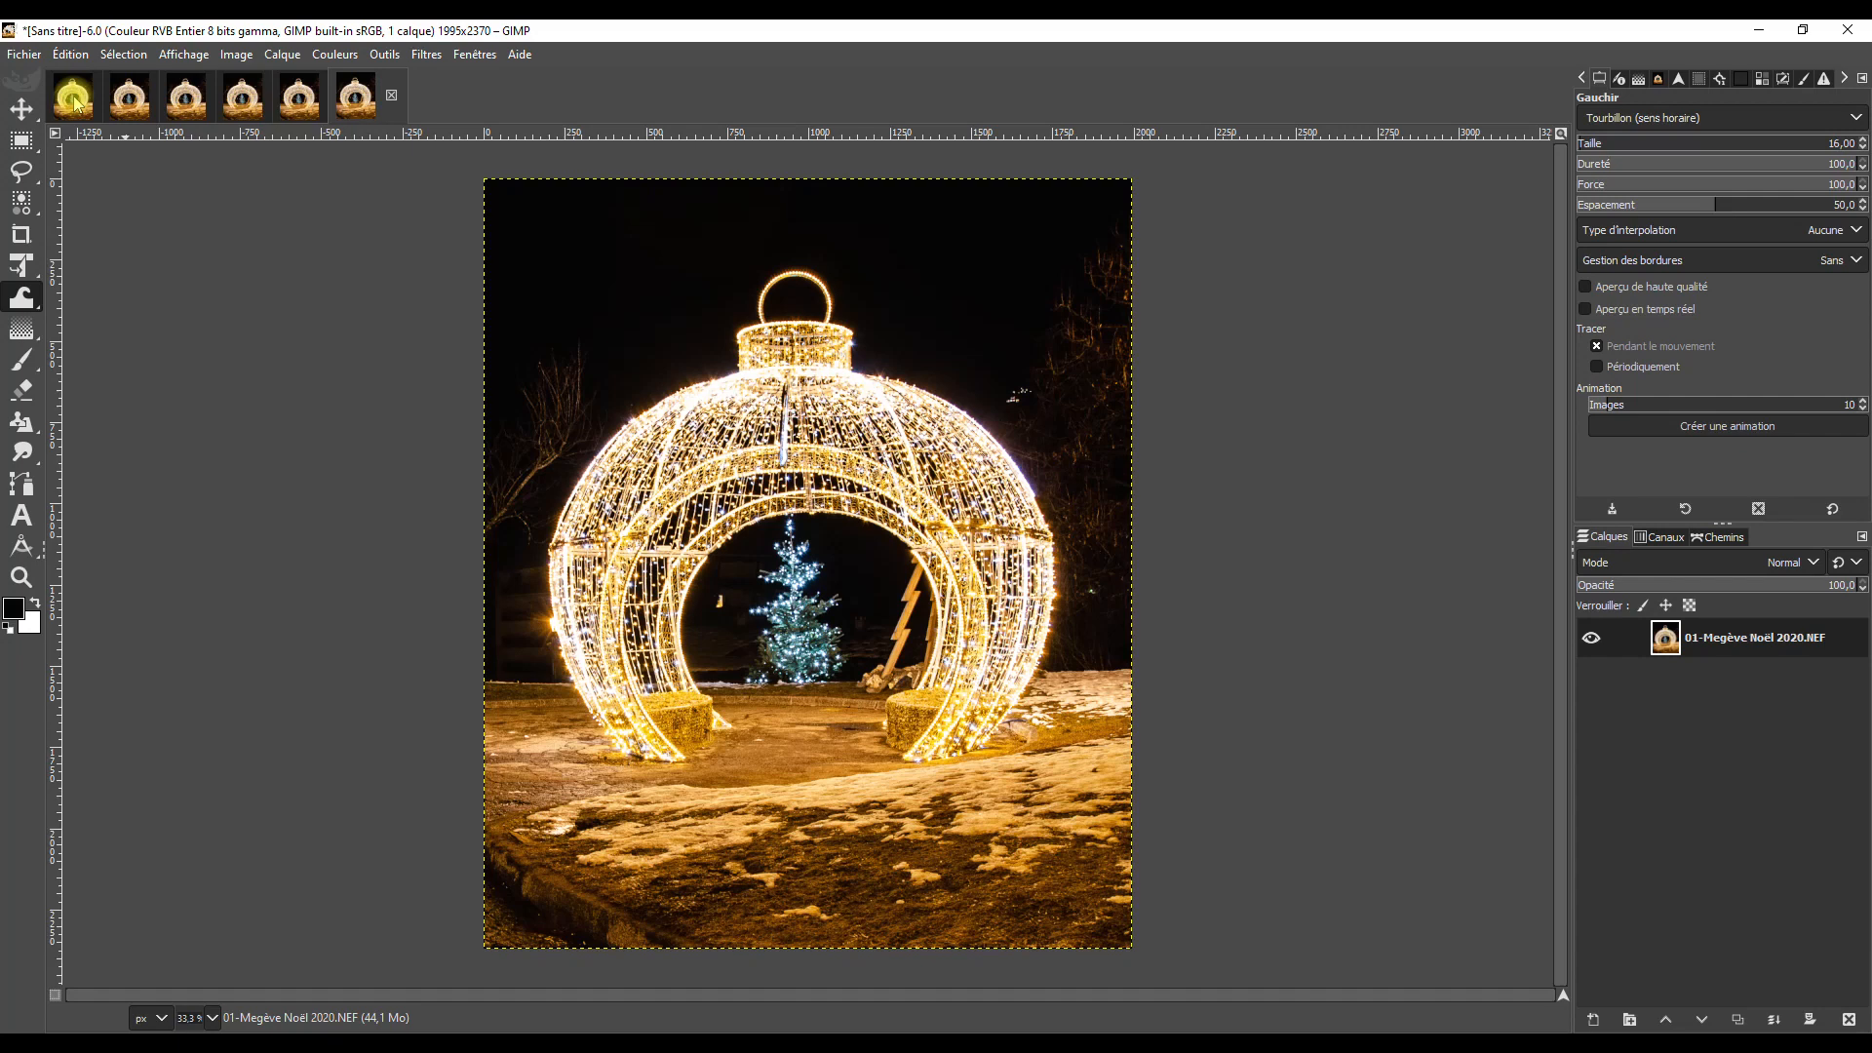
Check the Warp tool's interpolation types and rename the first duplicate's layer to 01-Aucune.
left_click(133, 110)
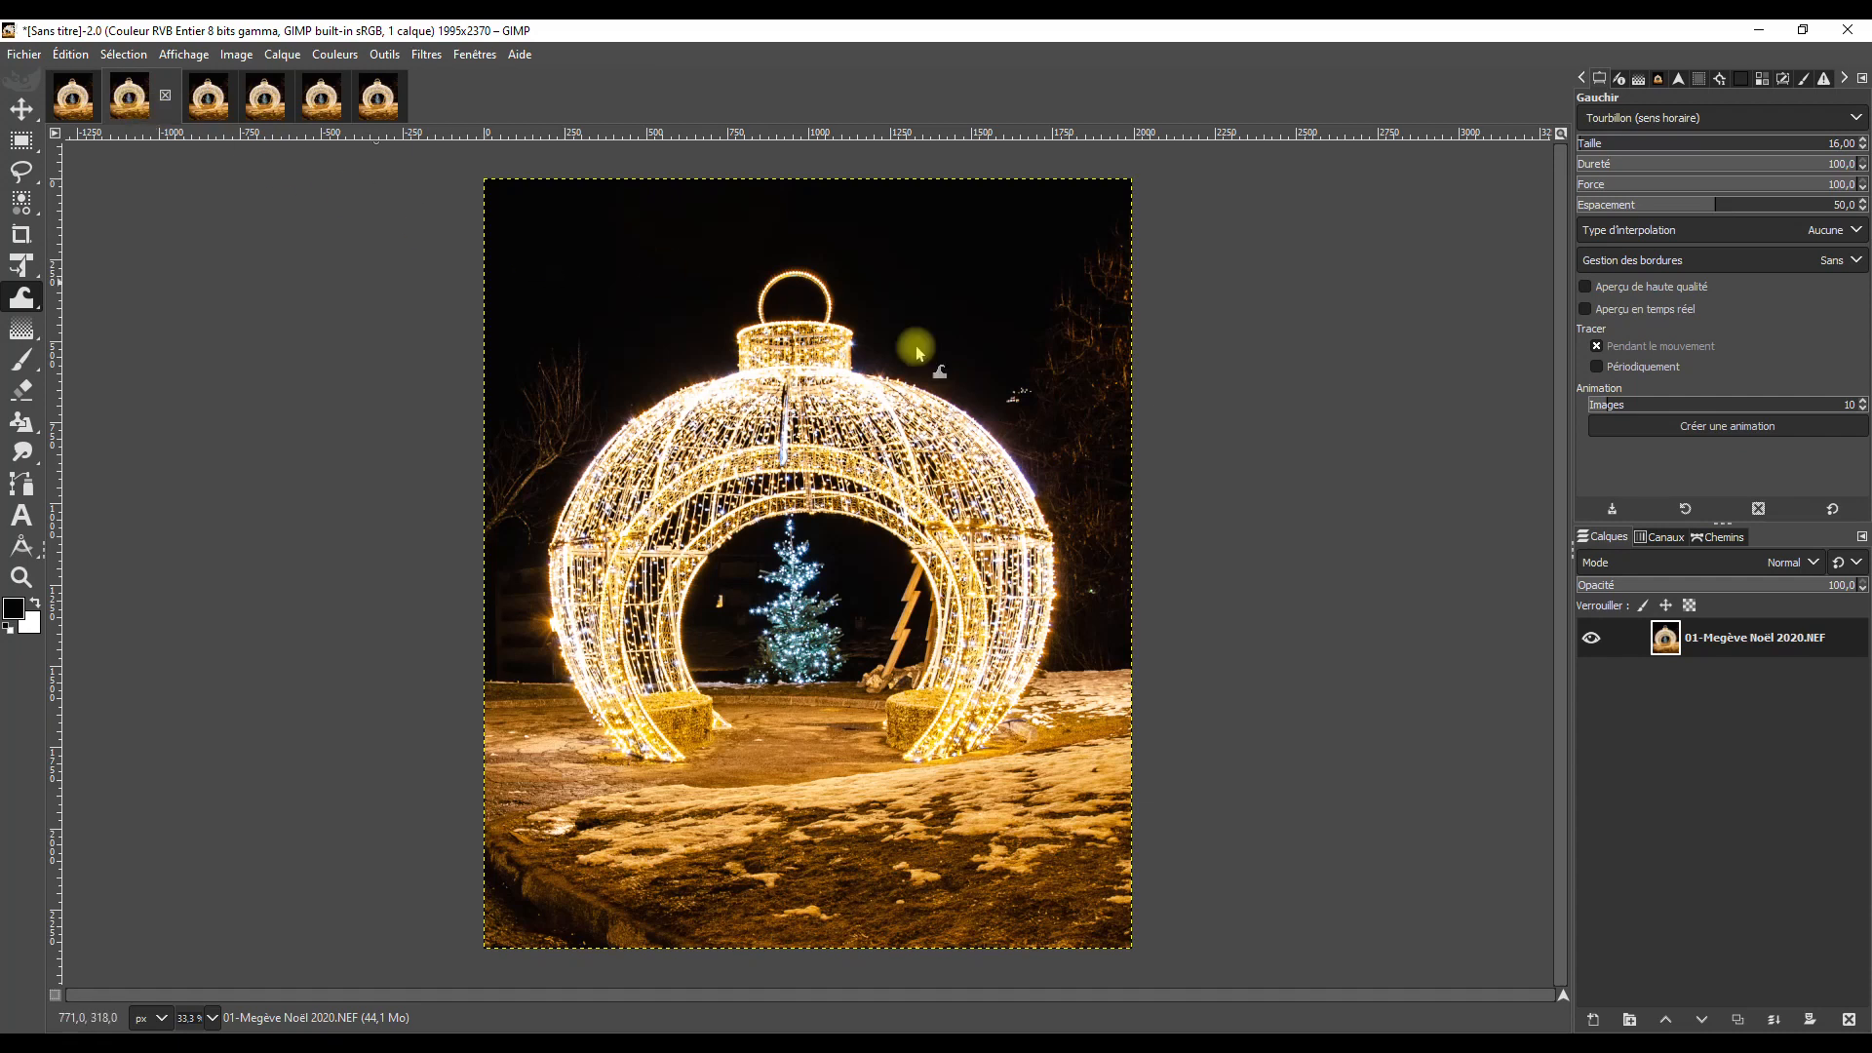
left_click(1858, 231)
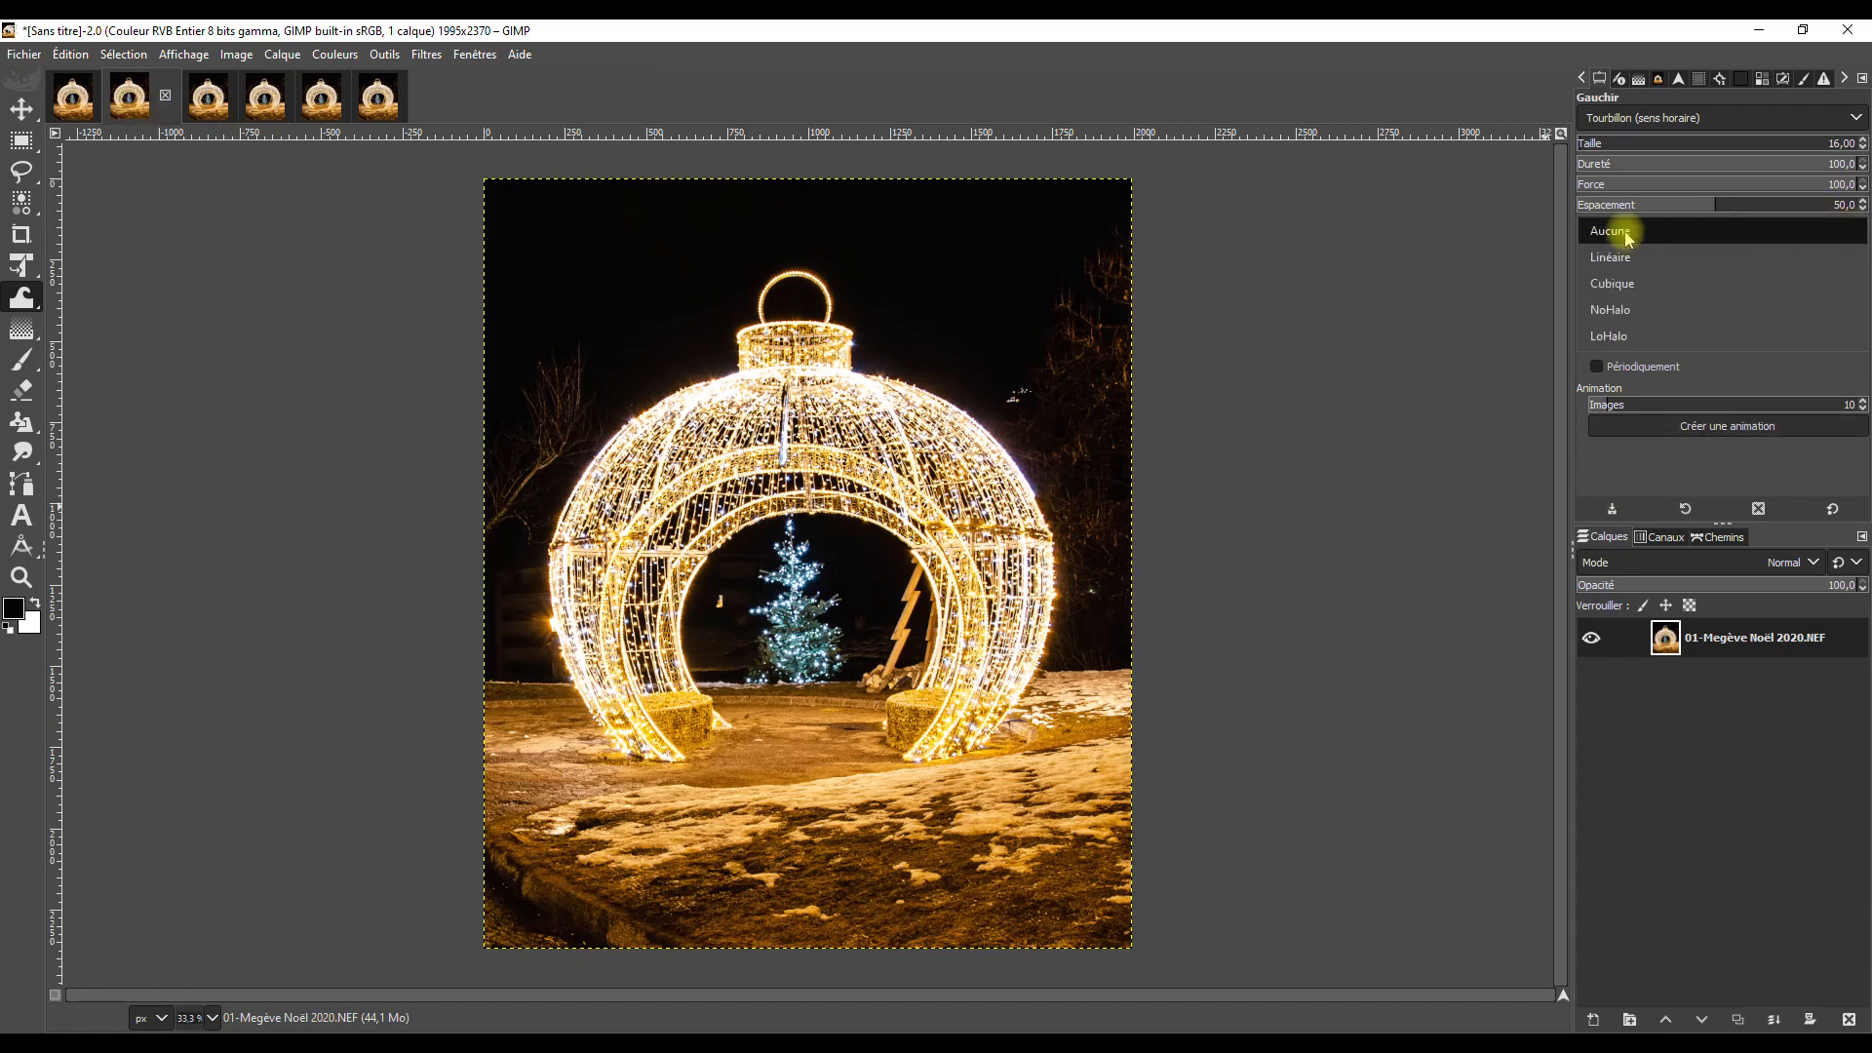
left_click(1721, 645)
double_click(1720, 643)
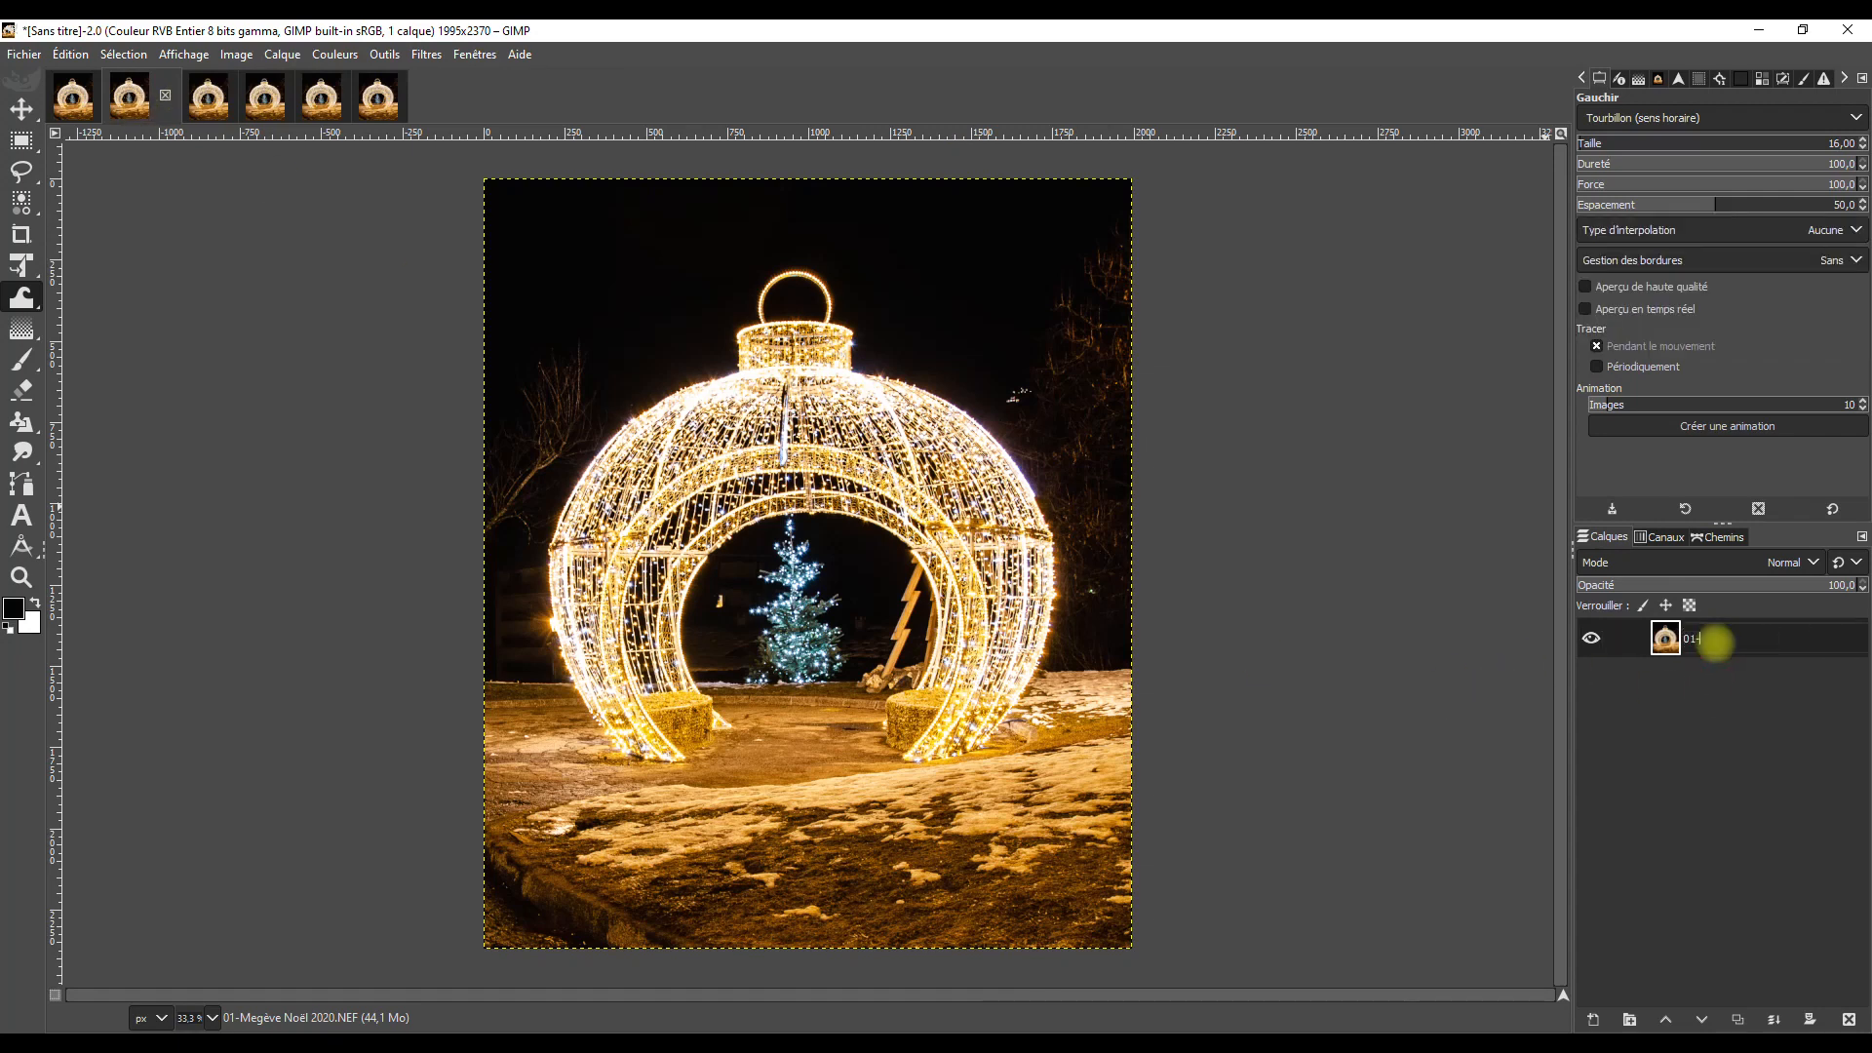
key("Return")
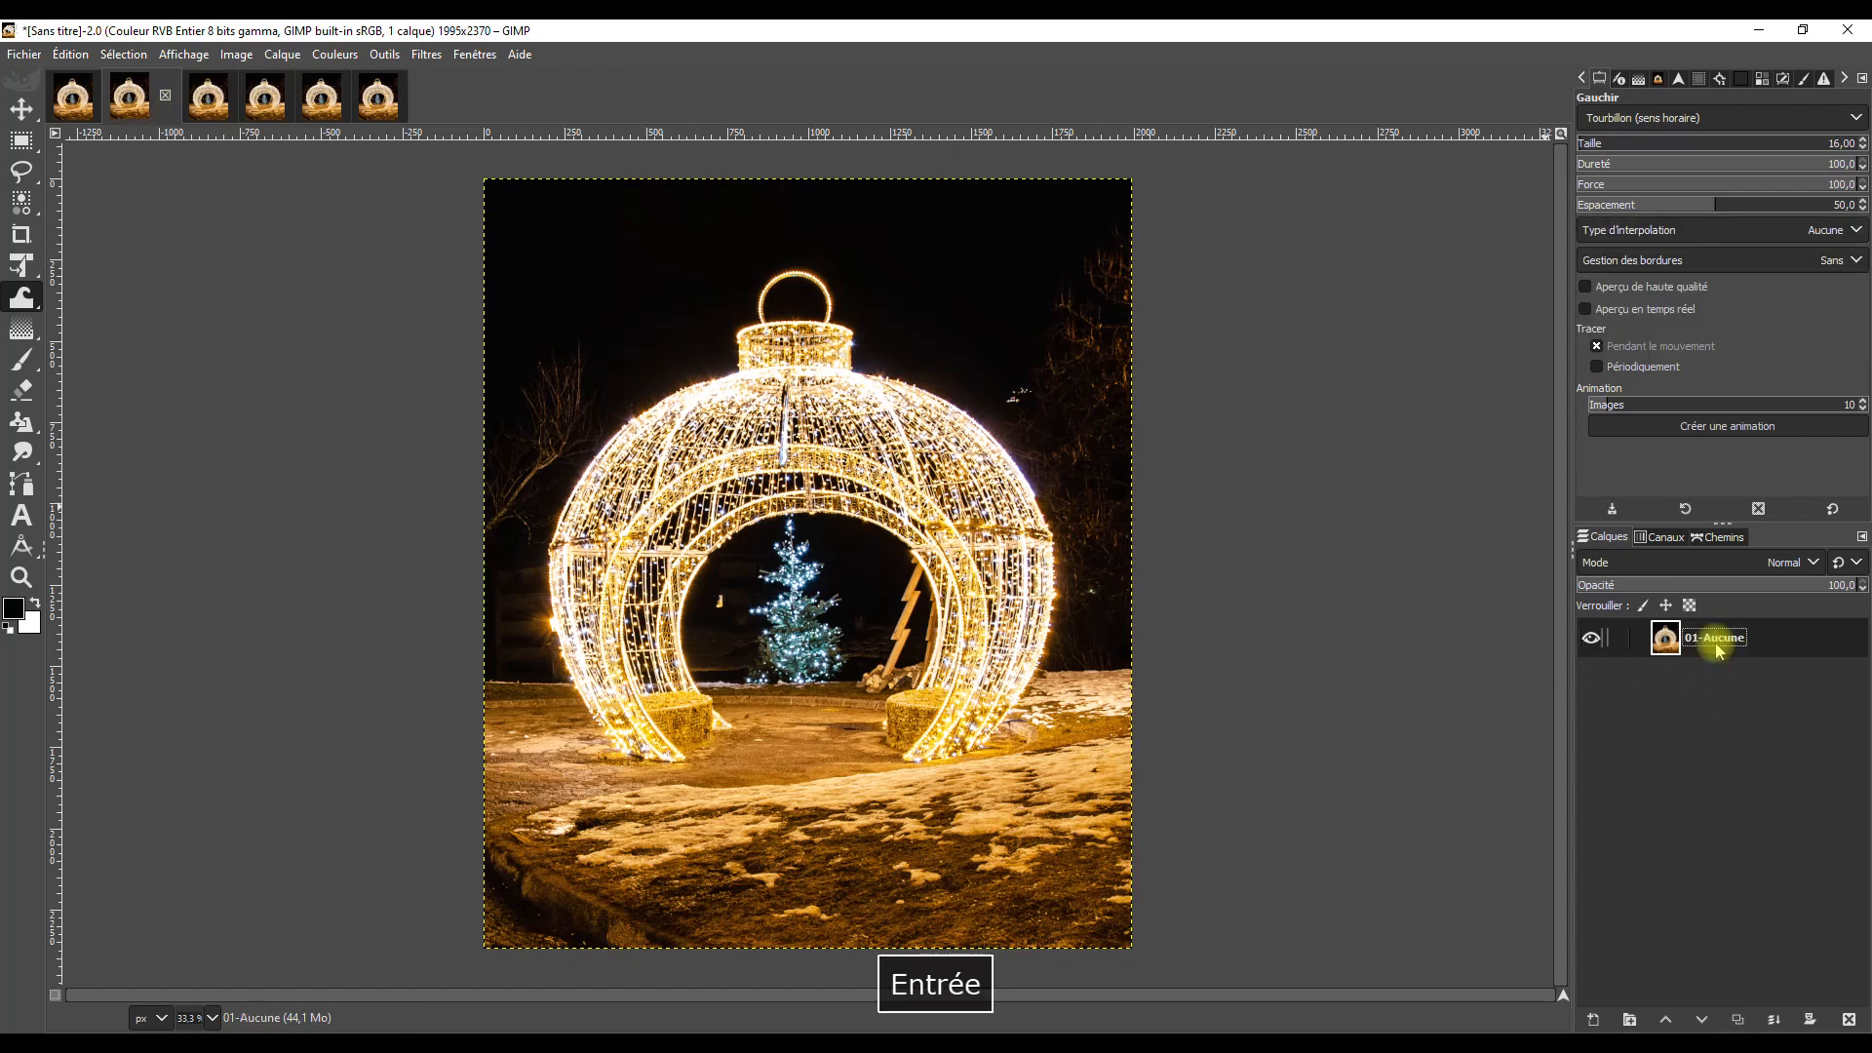
Switch to the second duplicate image and rename its layer to 02-Linéaire.
left_click(221, 105)
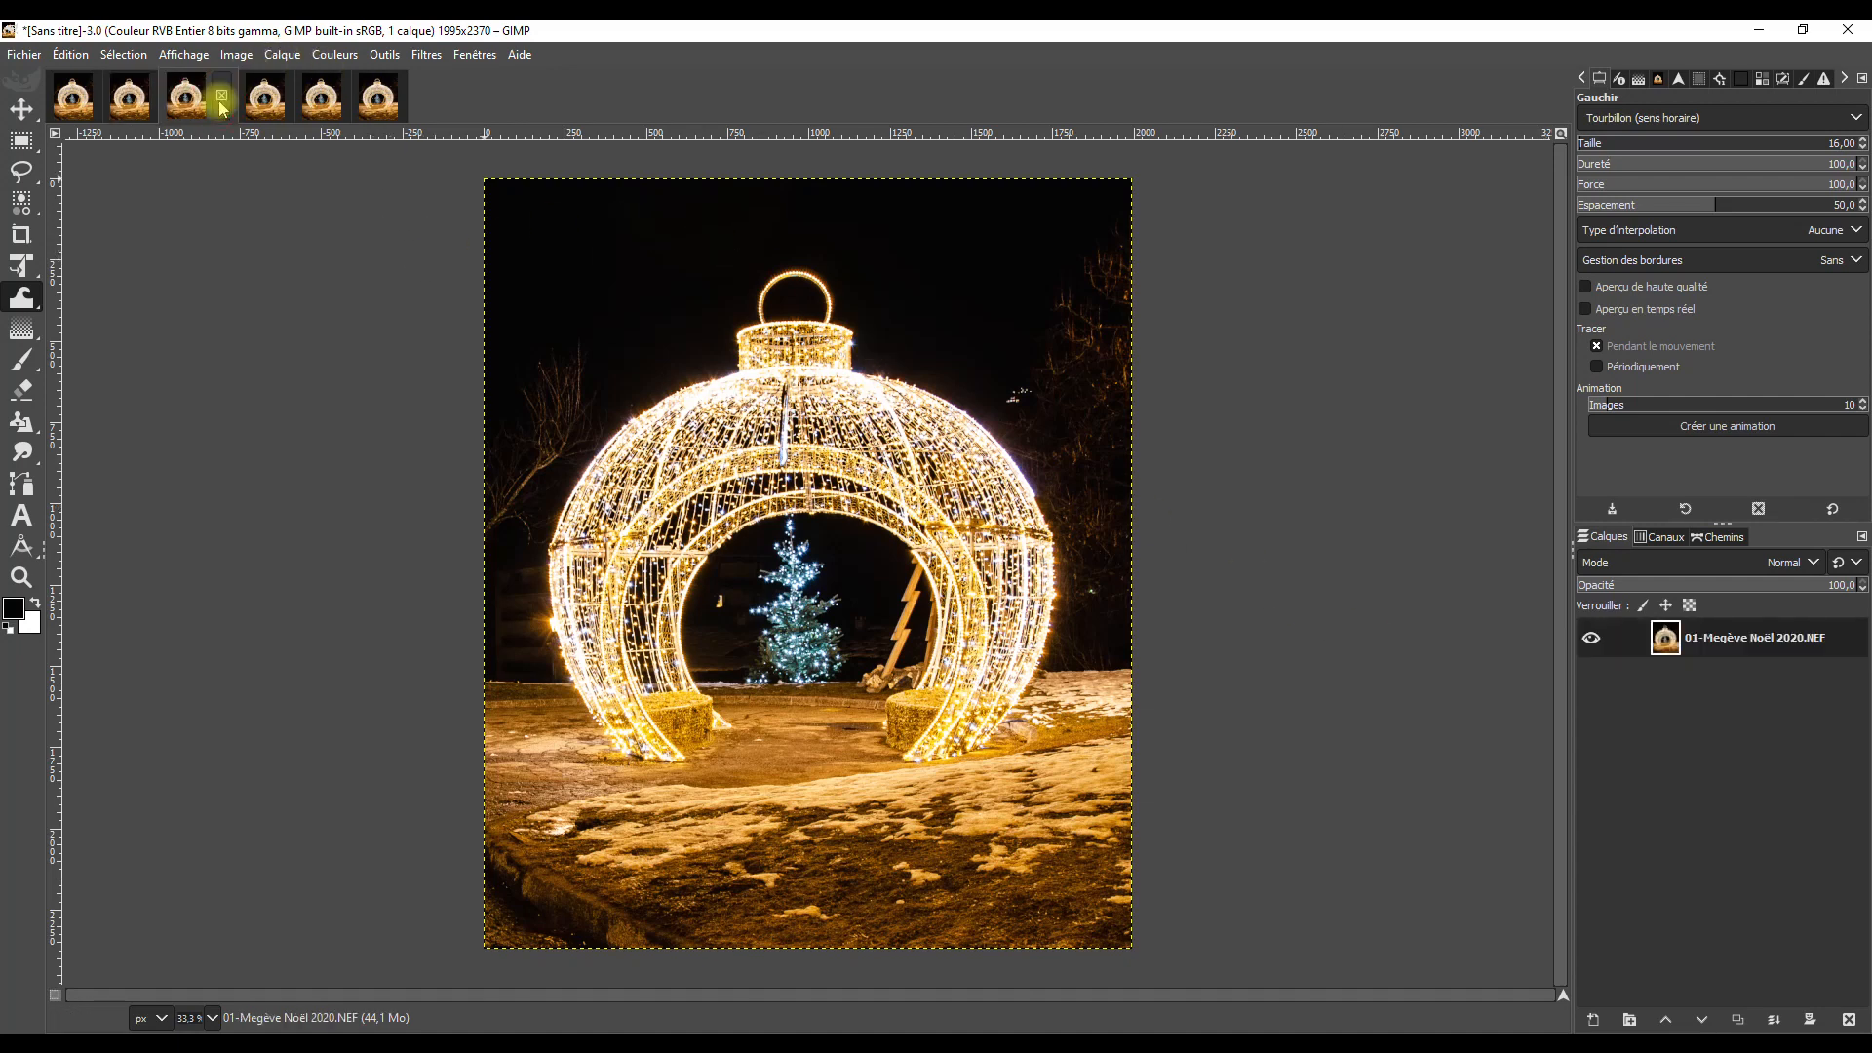
double_click(1724, 639)
type("02-Linéaire")
key("Return")
Switch to the third duplicate image and rename its layer to 03-Cubique.
left_click(265, 98)
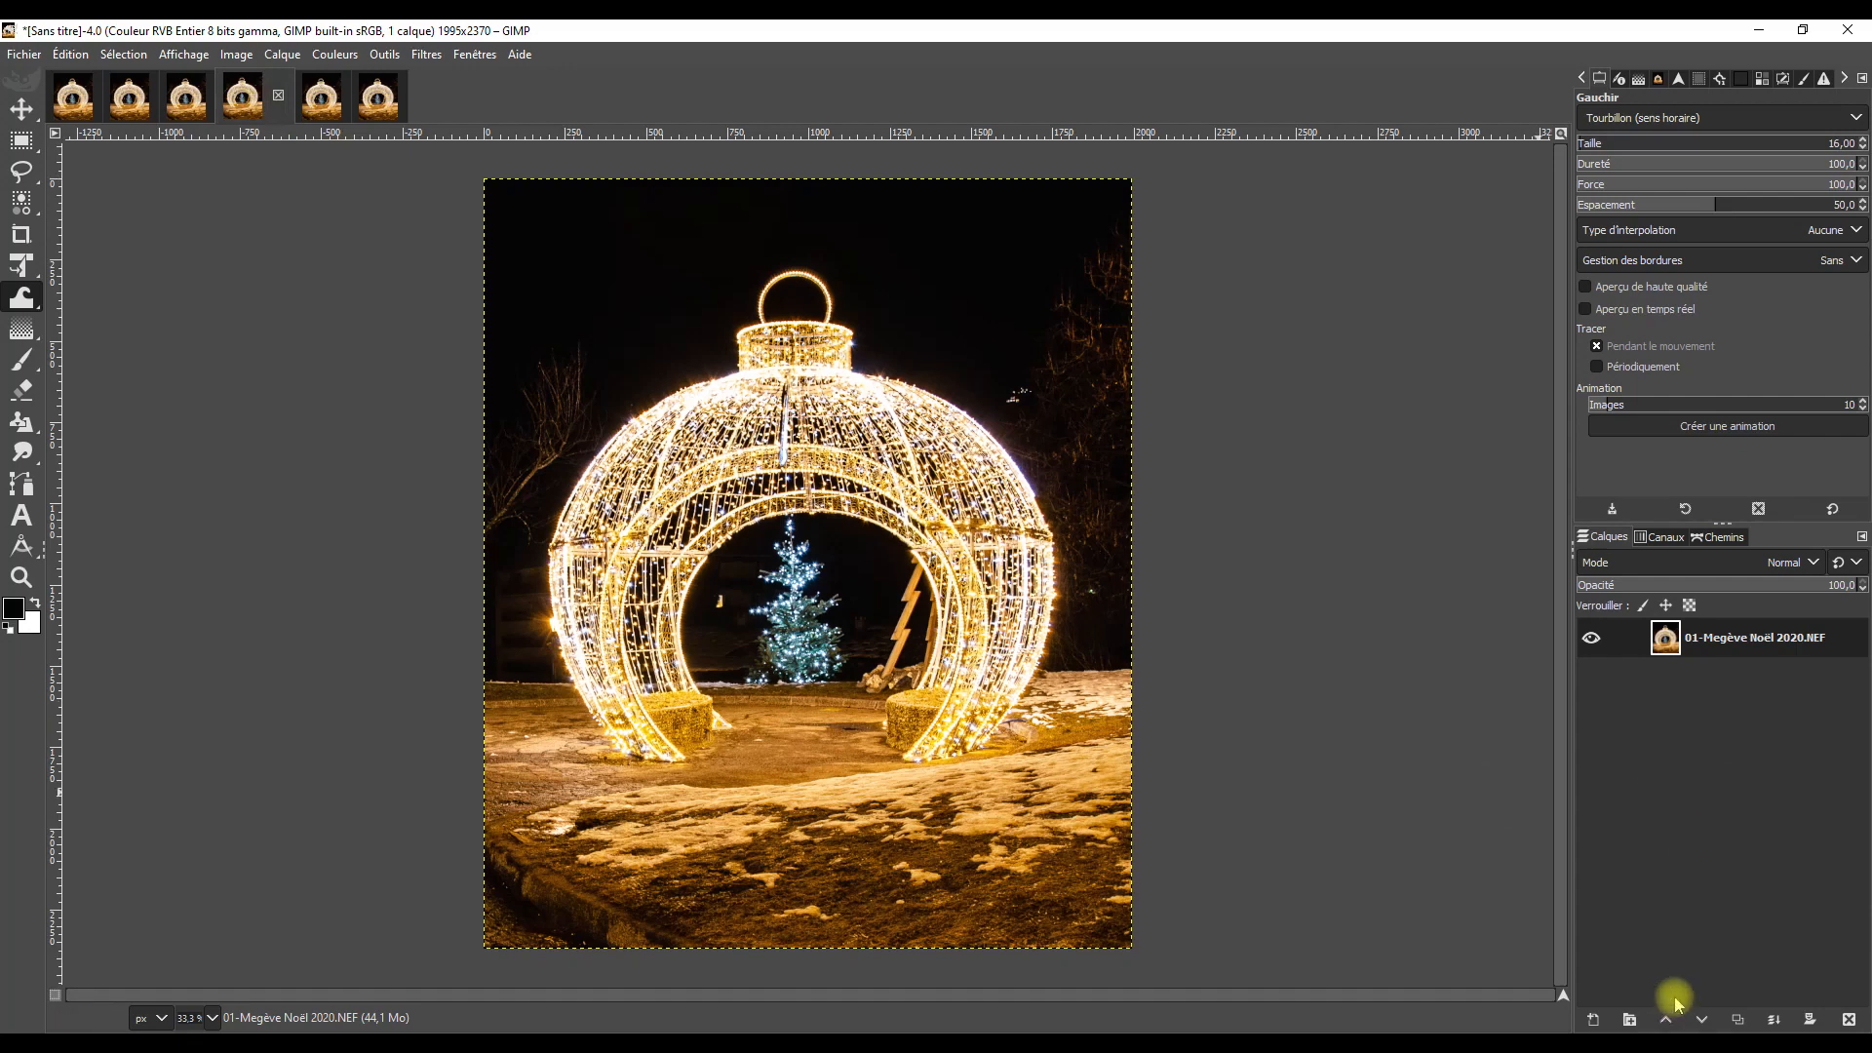
double_click(1724, 638)
type("03-Cubique")
key("Return")
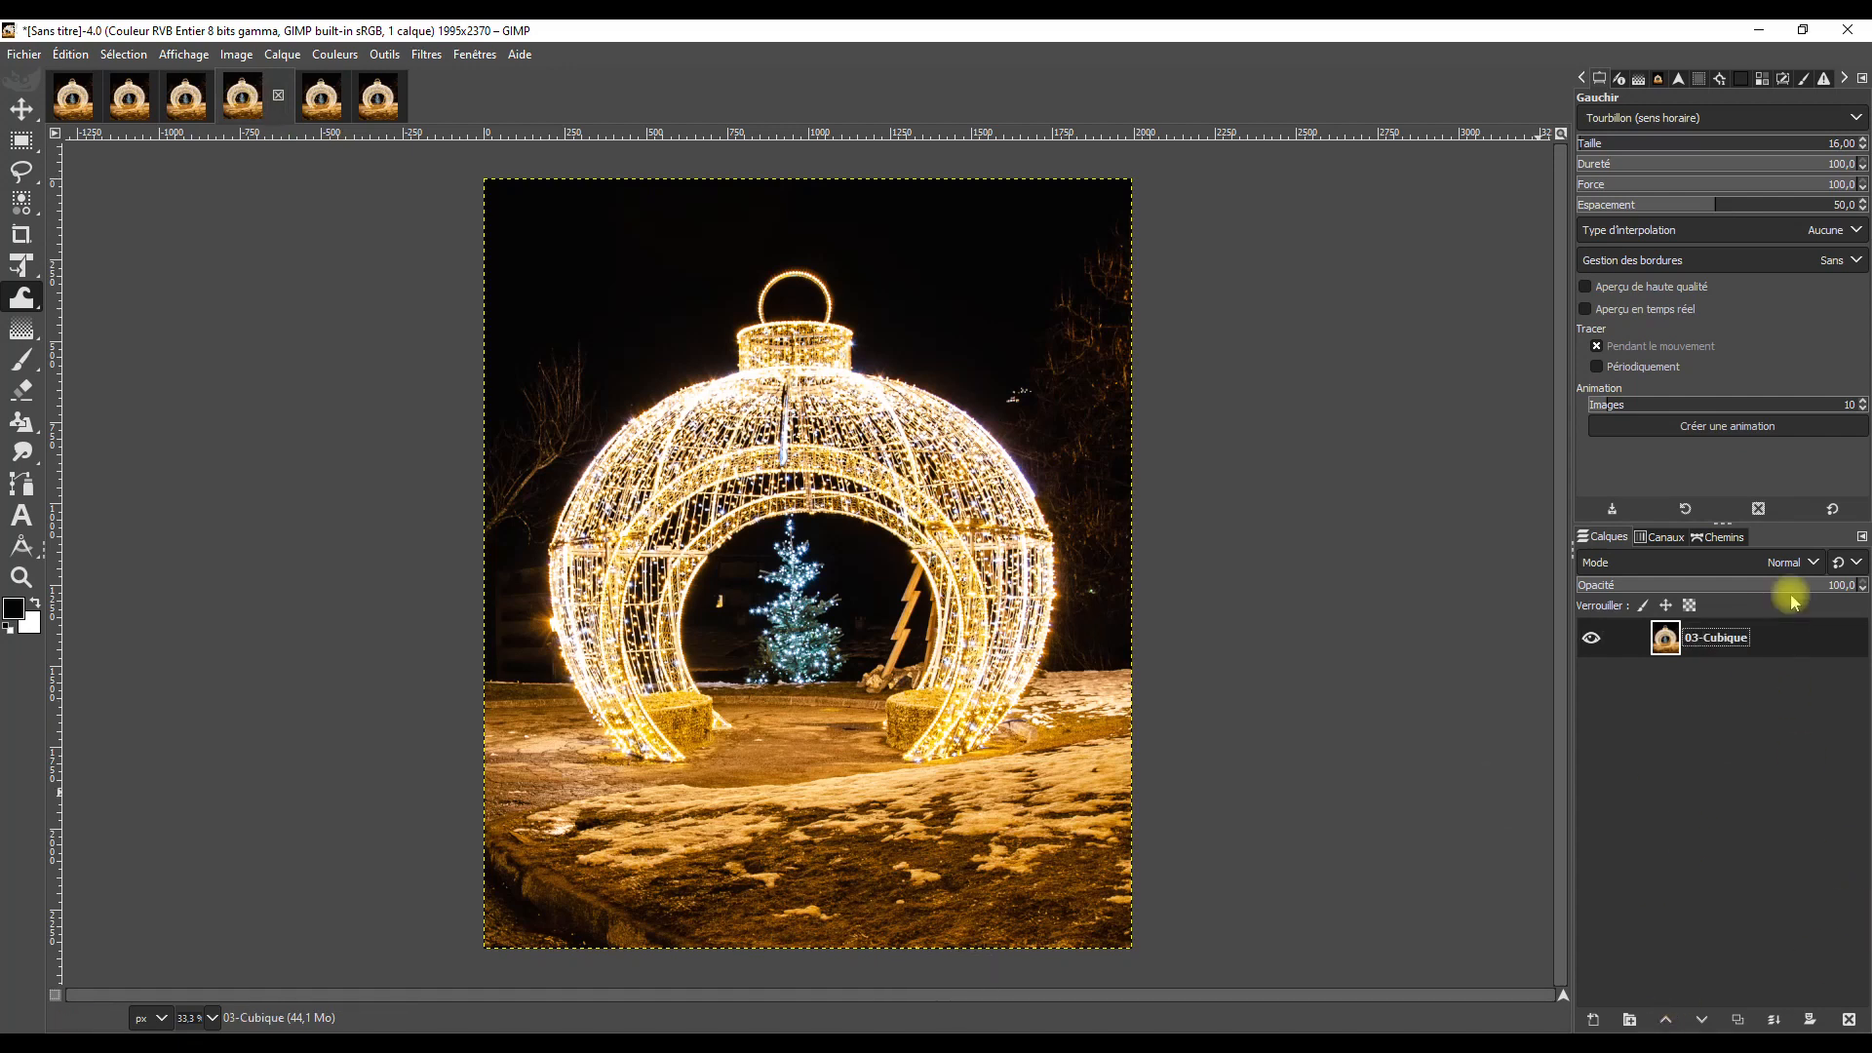
Switch to the fourth duplicate image and rename its layer to 04-Lohalo.
left_click(325, 95)
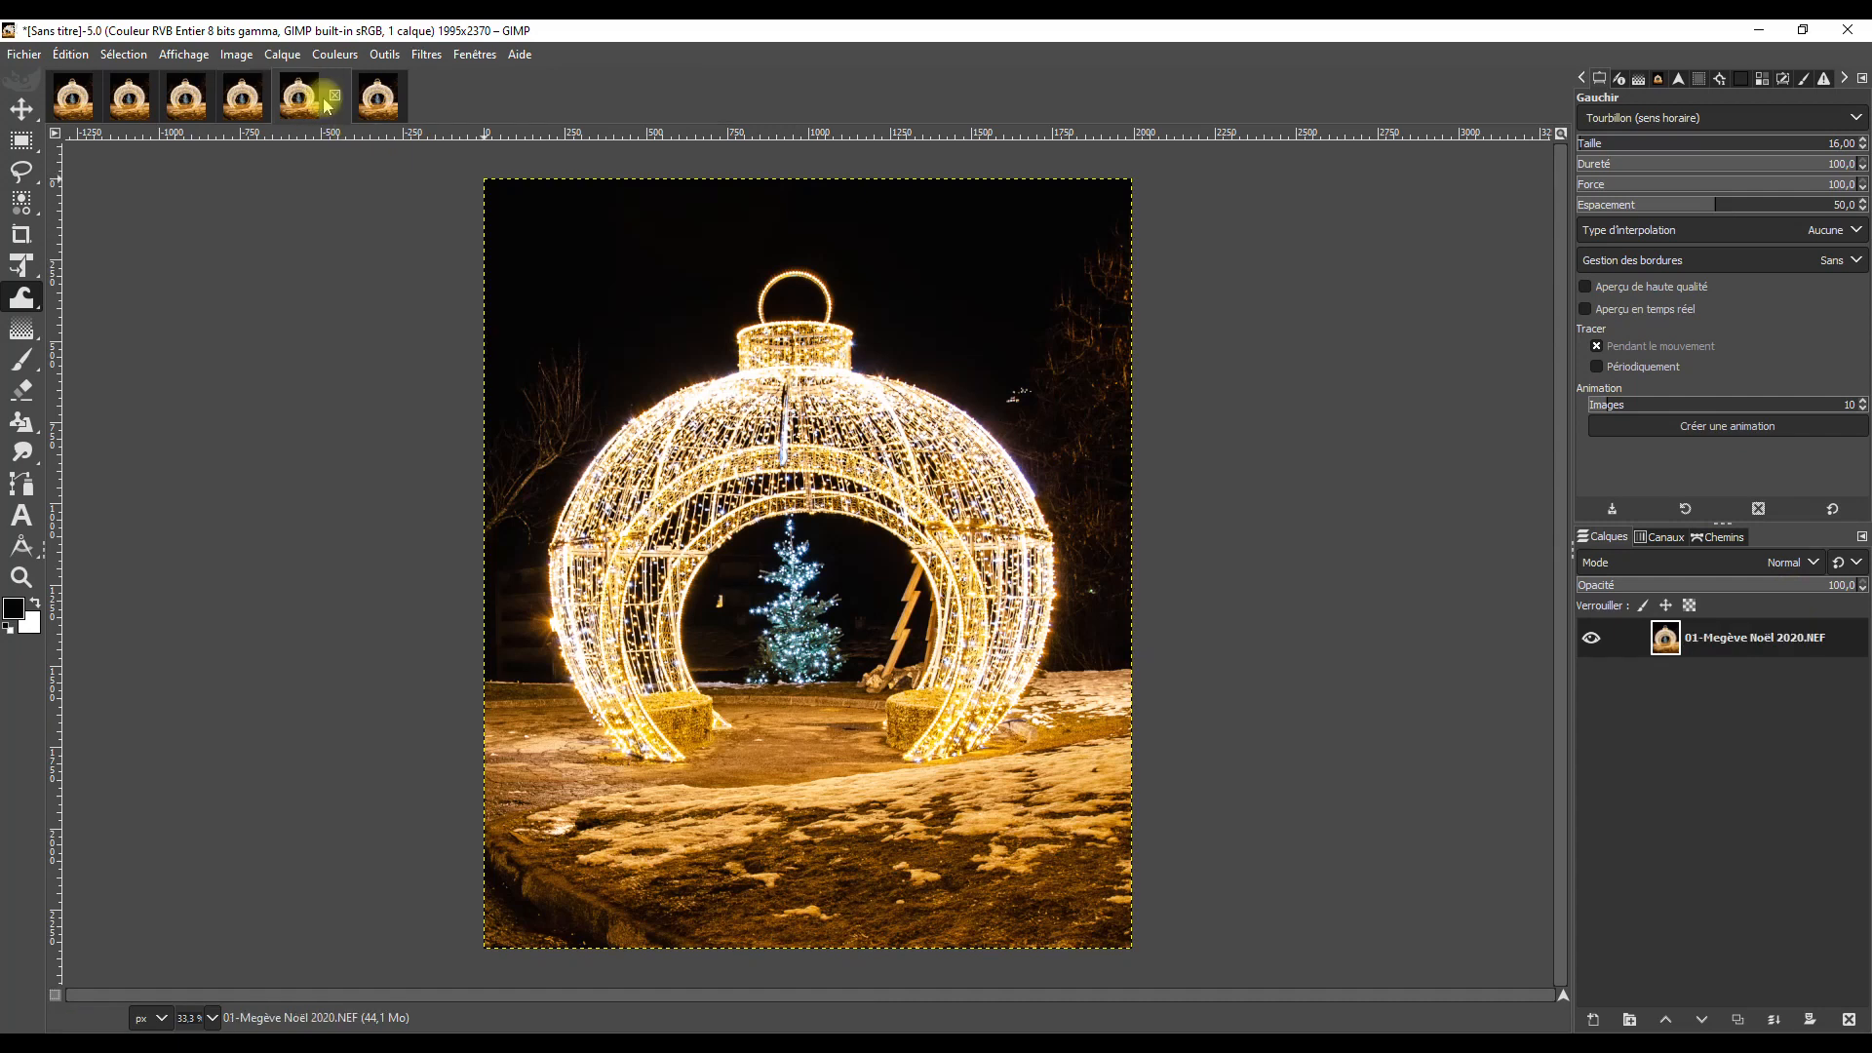
double_click(1749, 641)
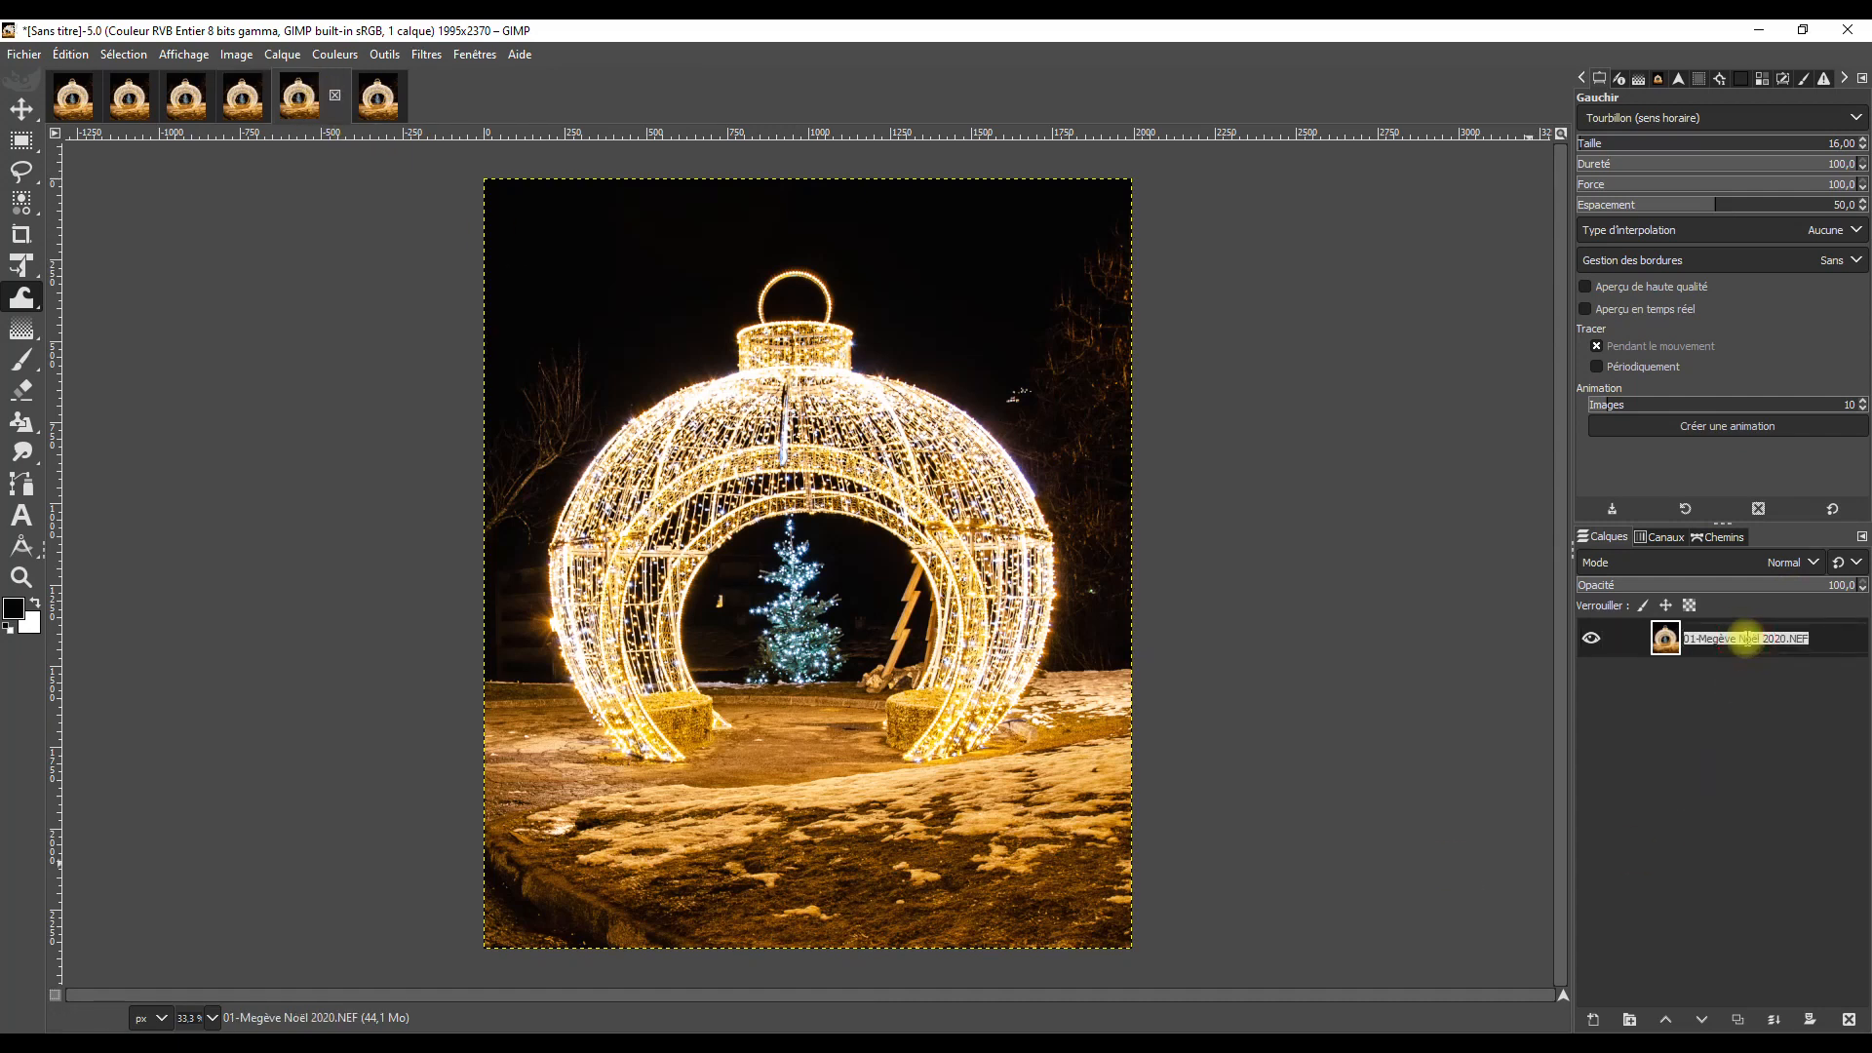
type("04-Lohalo")
key("Return")
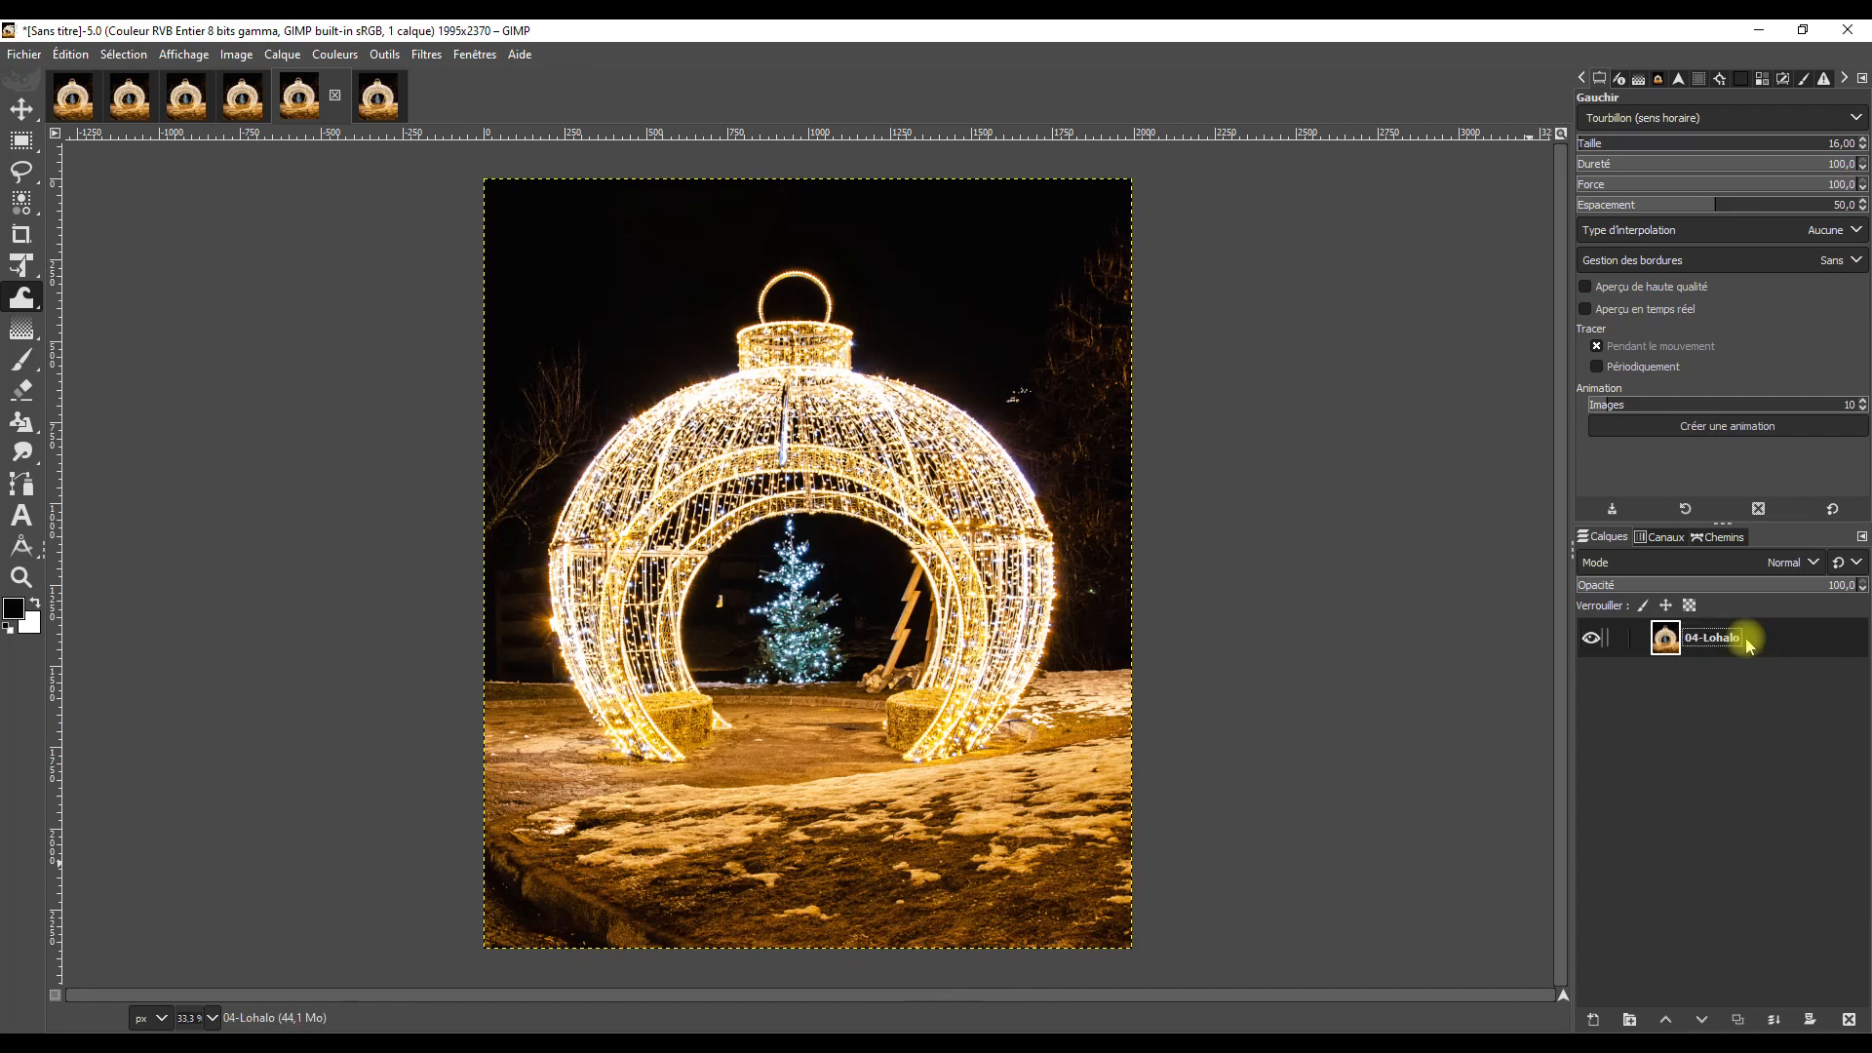
Switch to the fifth duplicate image and rename its layer to 05-Nohalo.
left_click(379, 95)
double_click(1742, 641)
type("0")
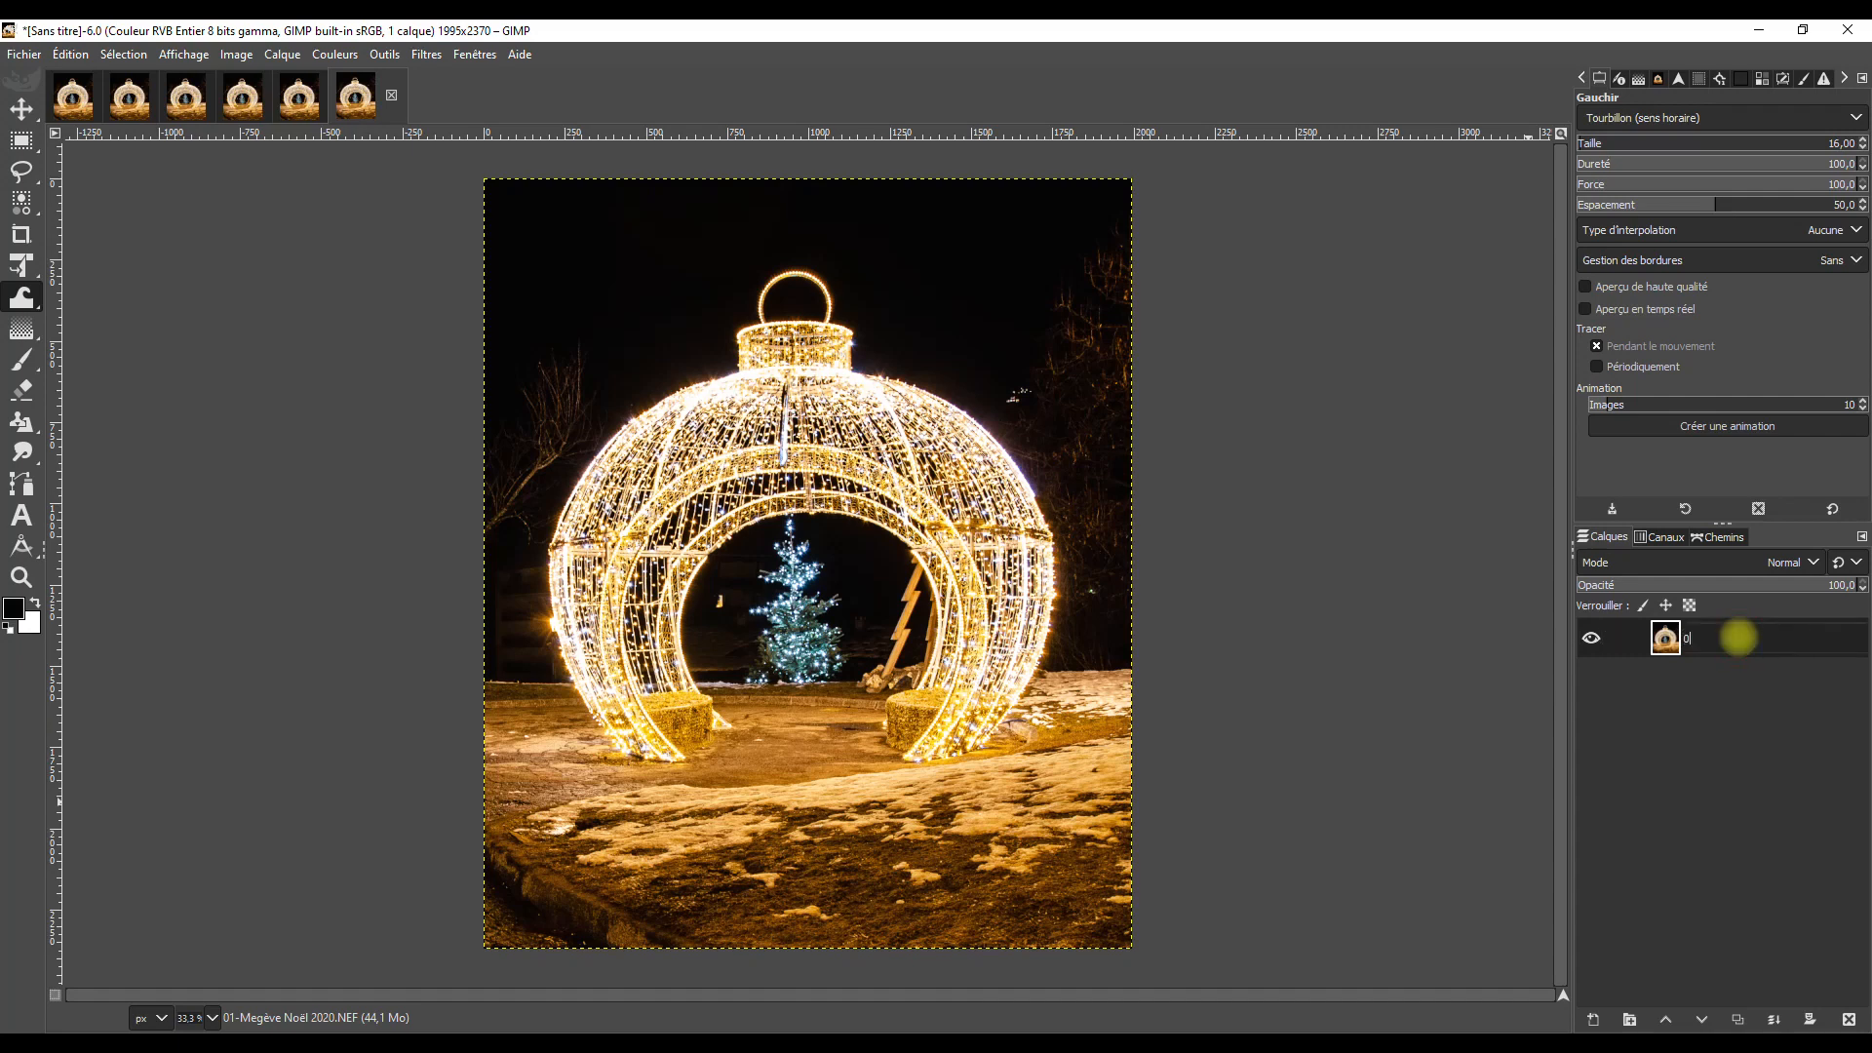
type("5-Nohalo")
key("Return")
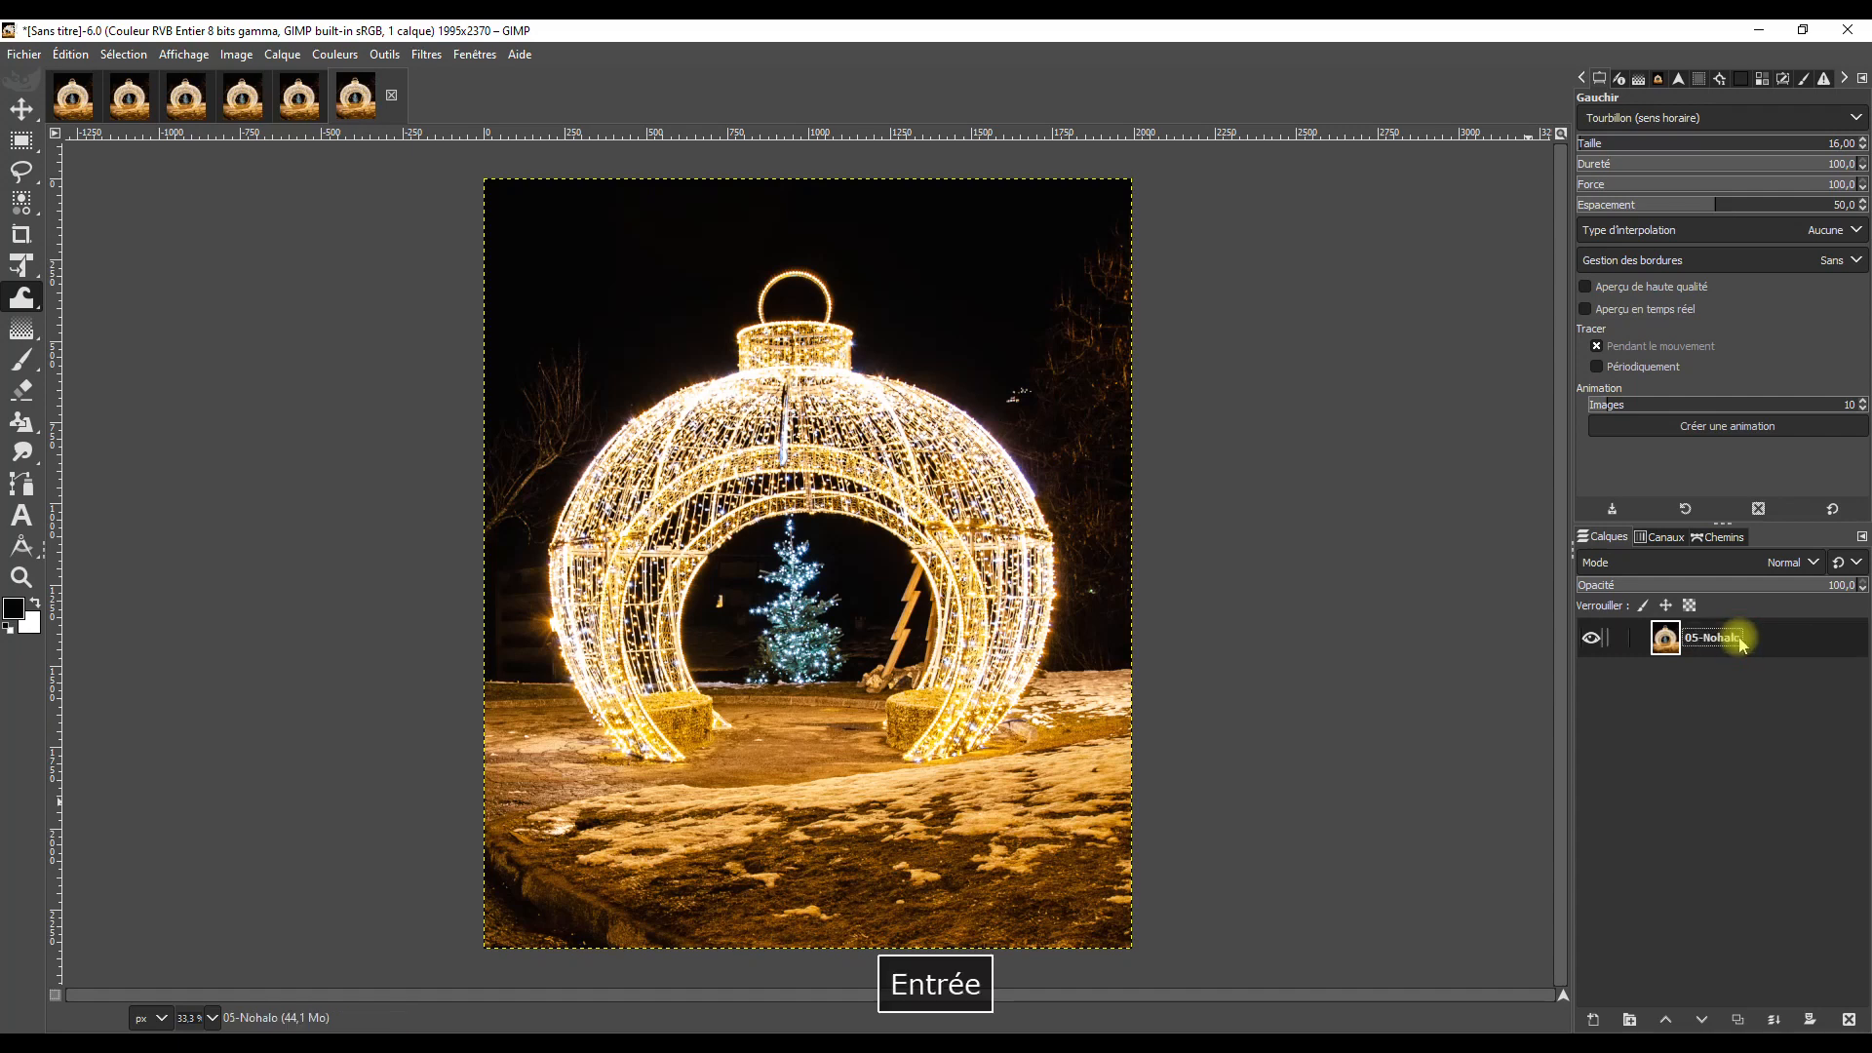
Return to the original image, magnify the blue tree to 4500%, and centre the image in the view.
left_click(73, 105)
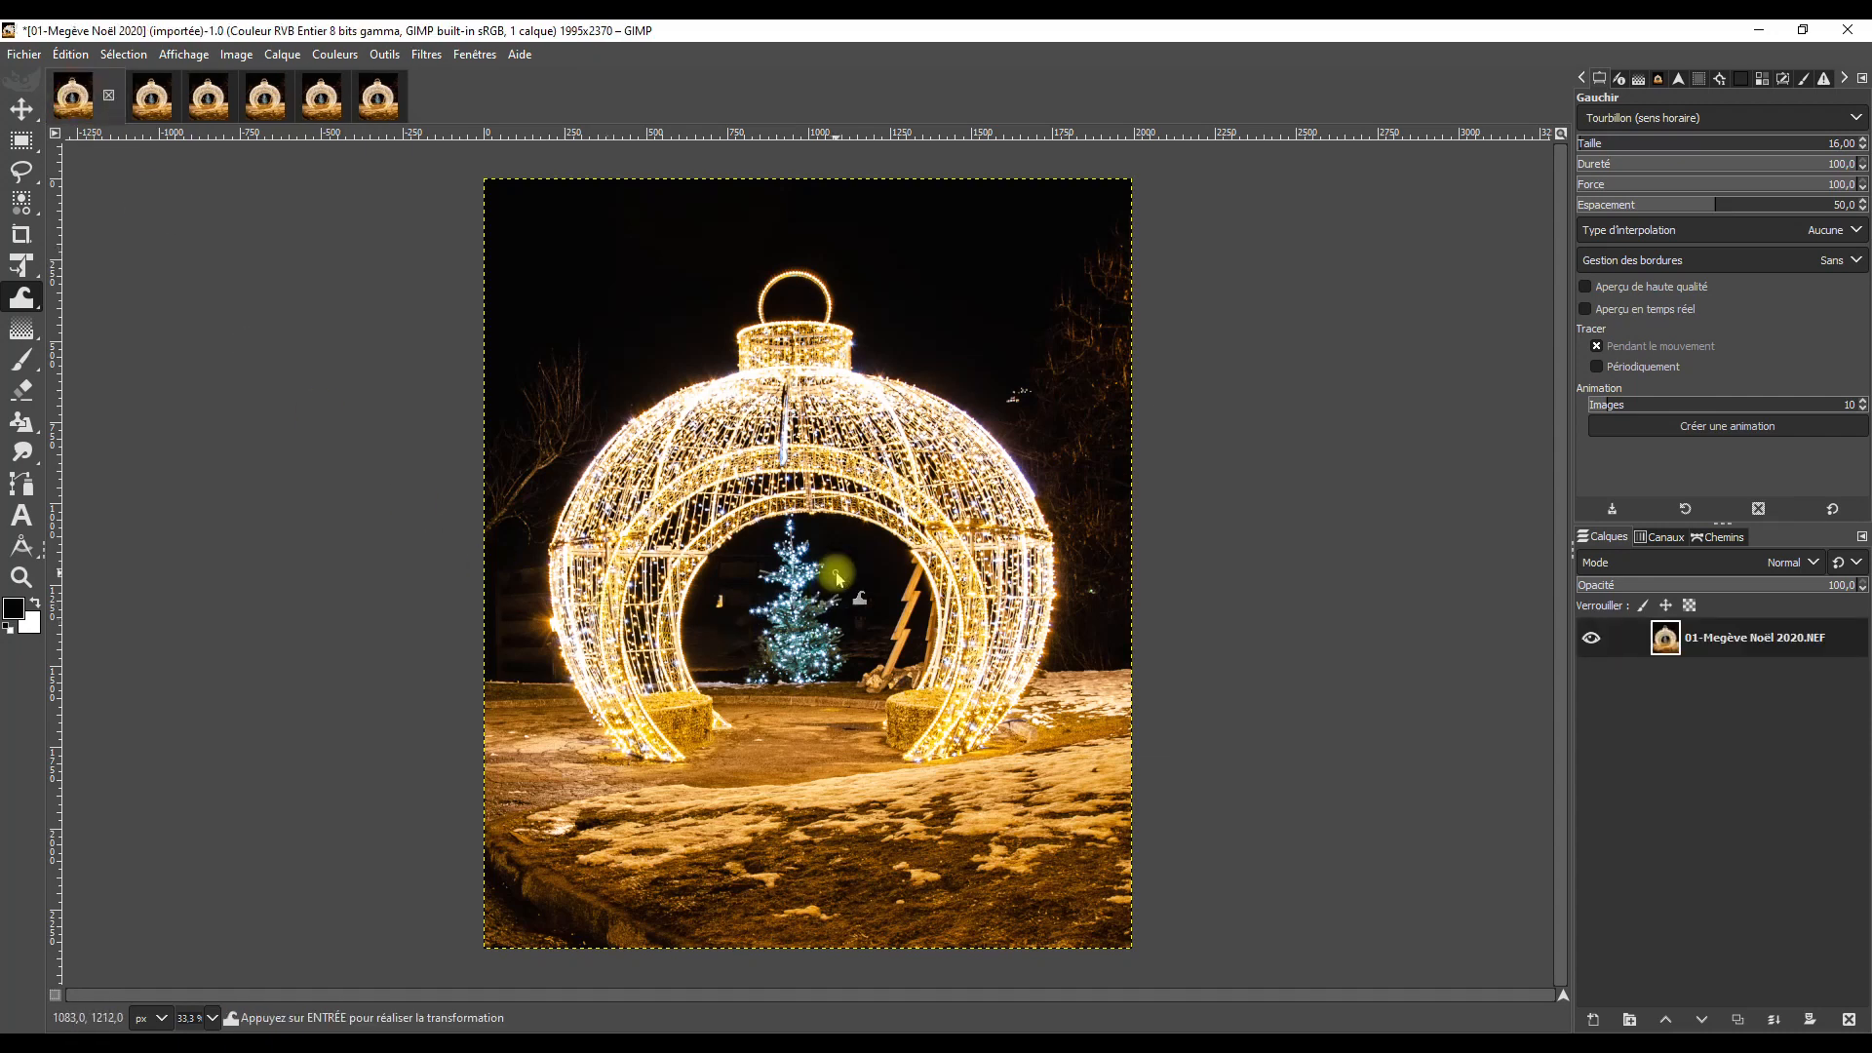
left_click(211, 1018)
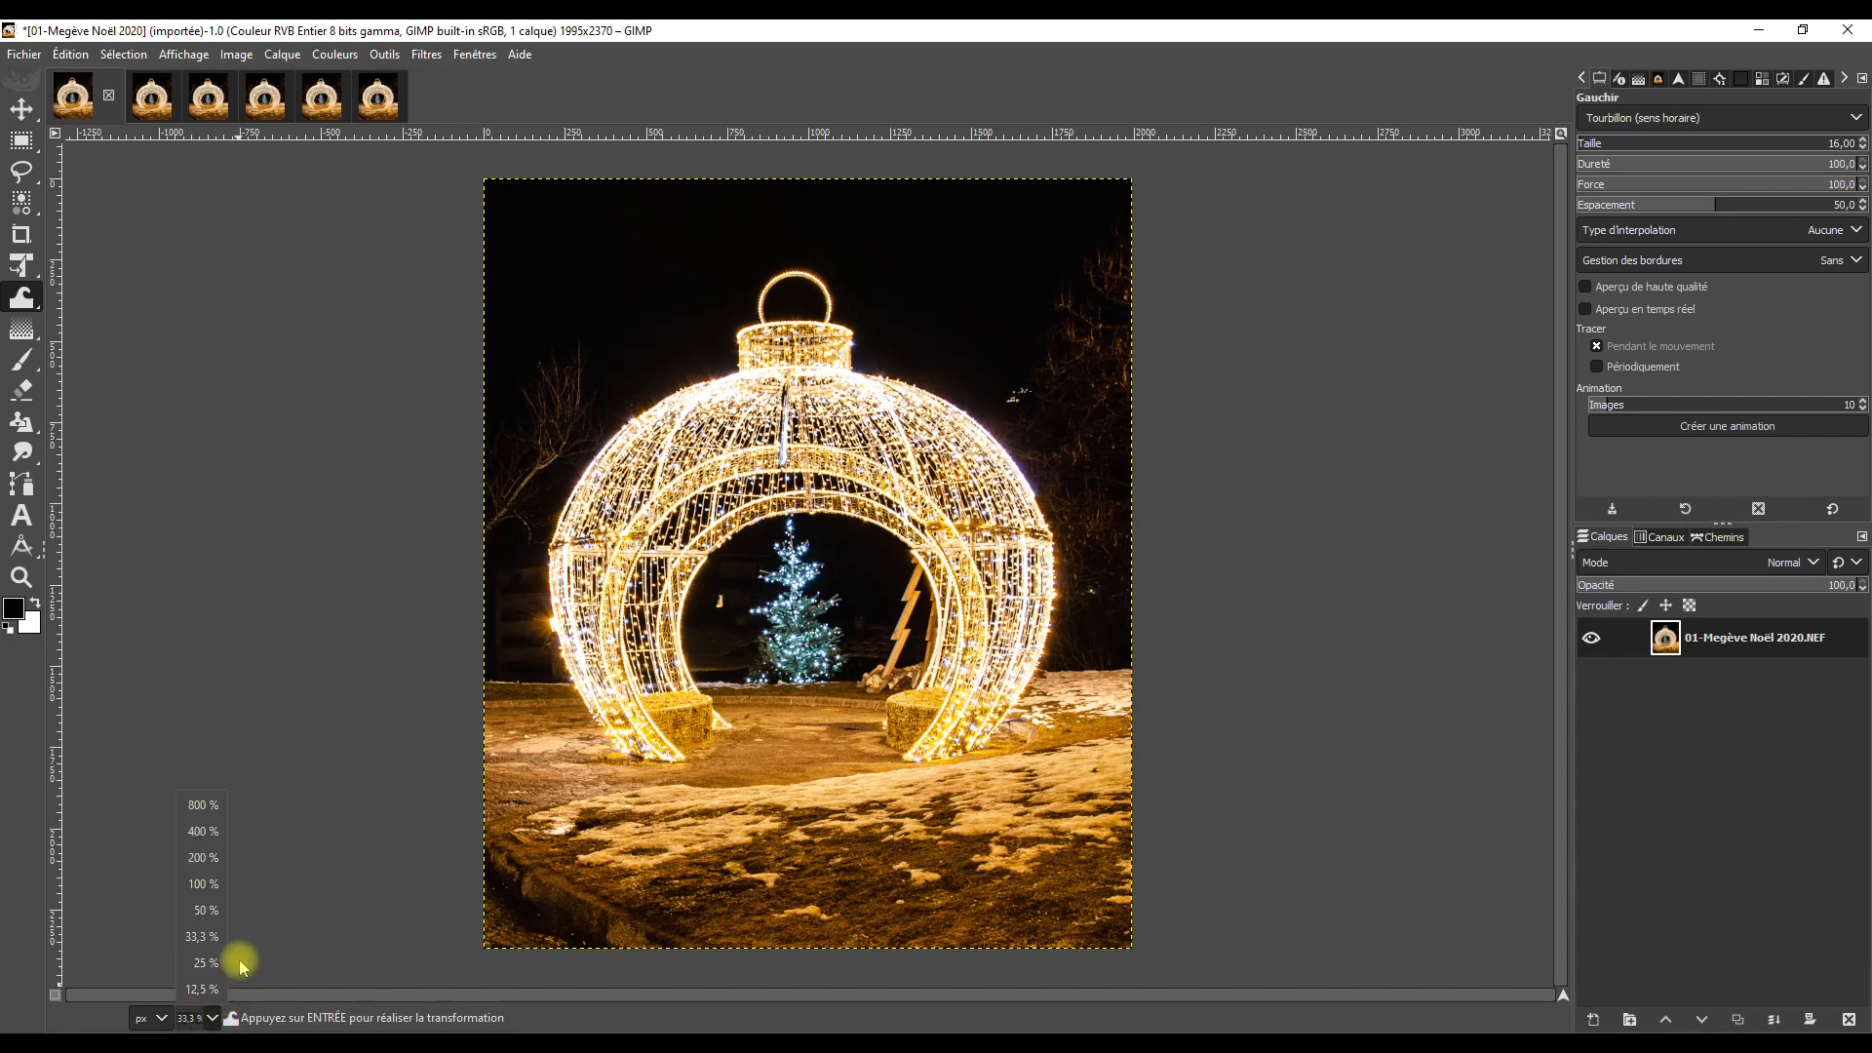
left_click(198, 809)
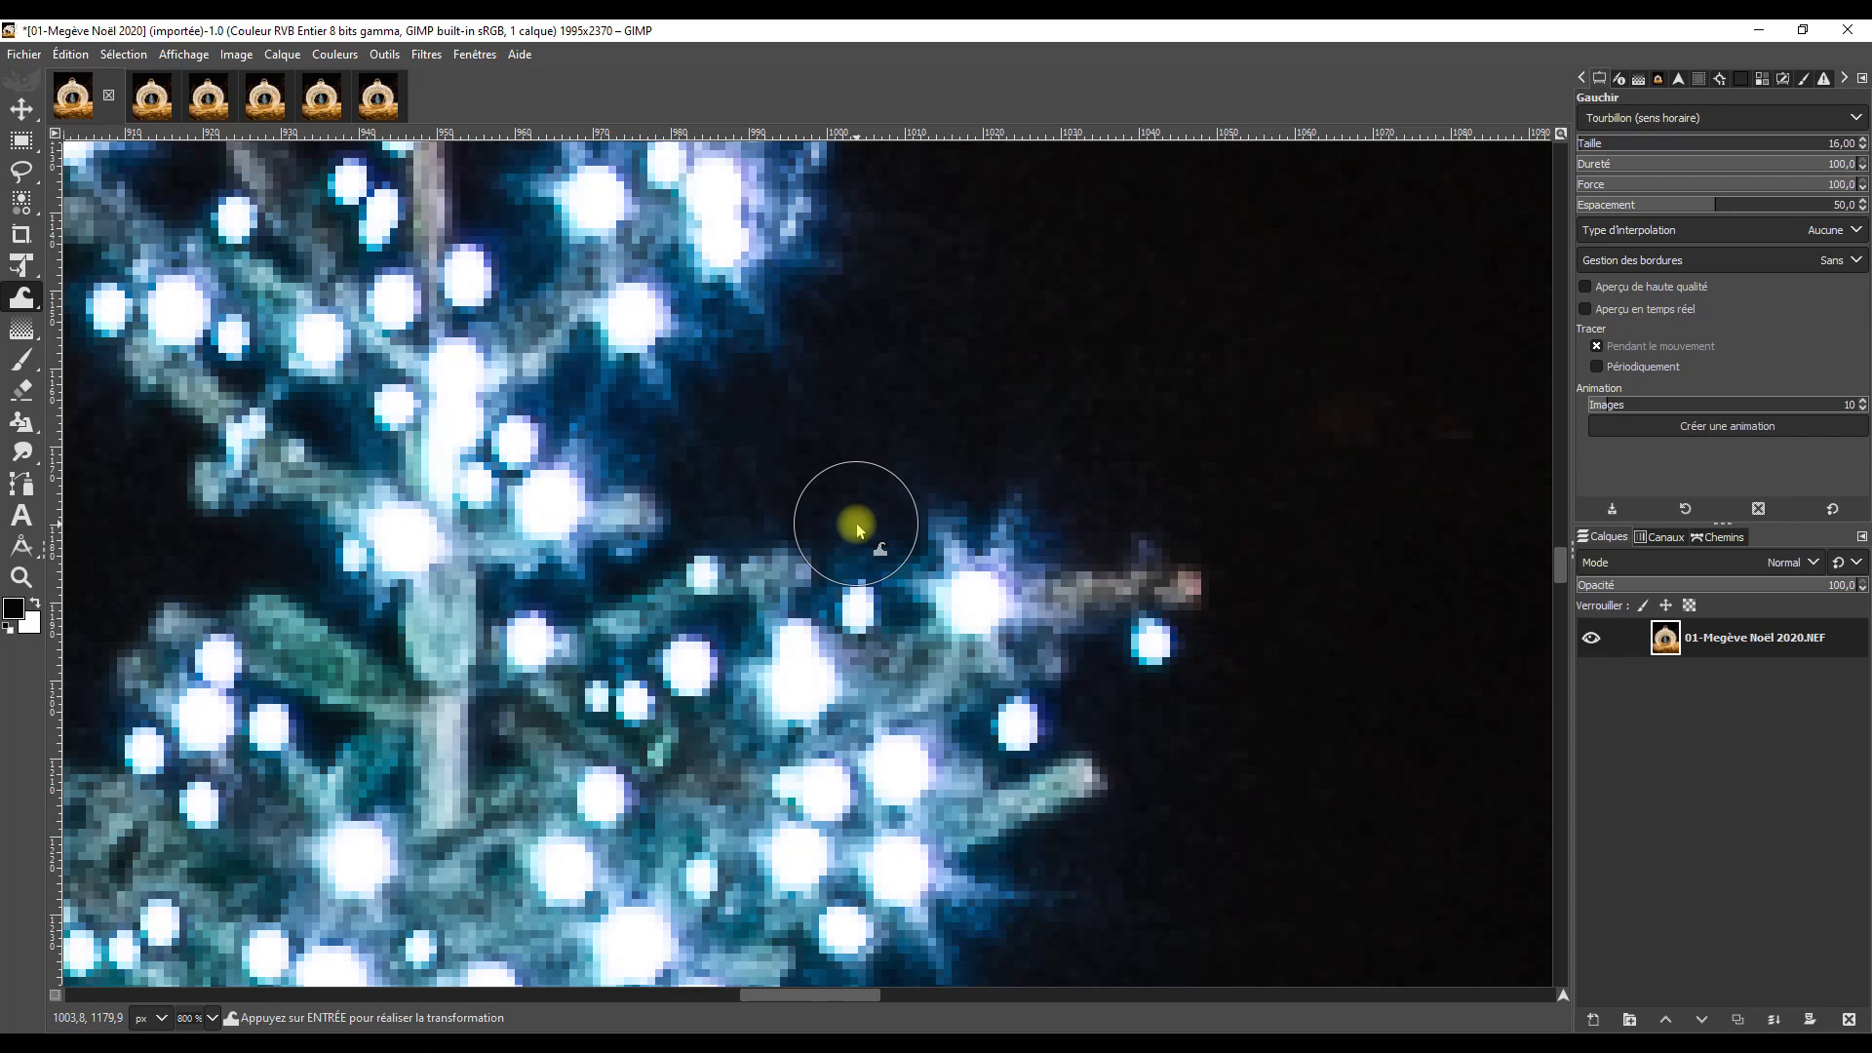
scroll(856, 523, "up", 3)
scroll(856, 522, "up", 3)
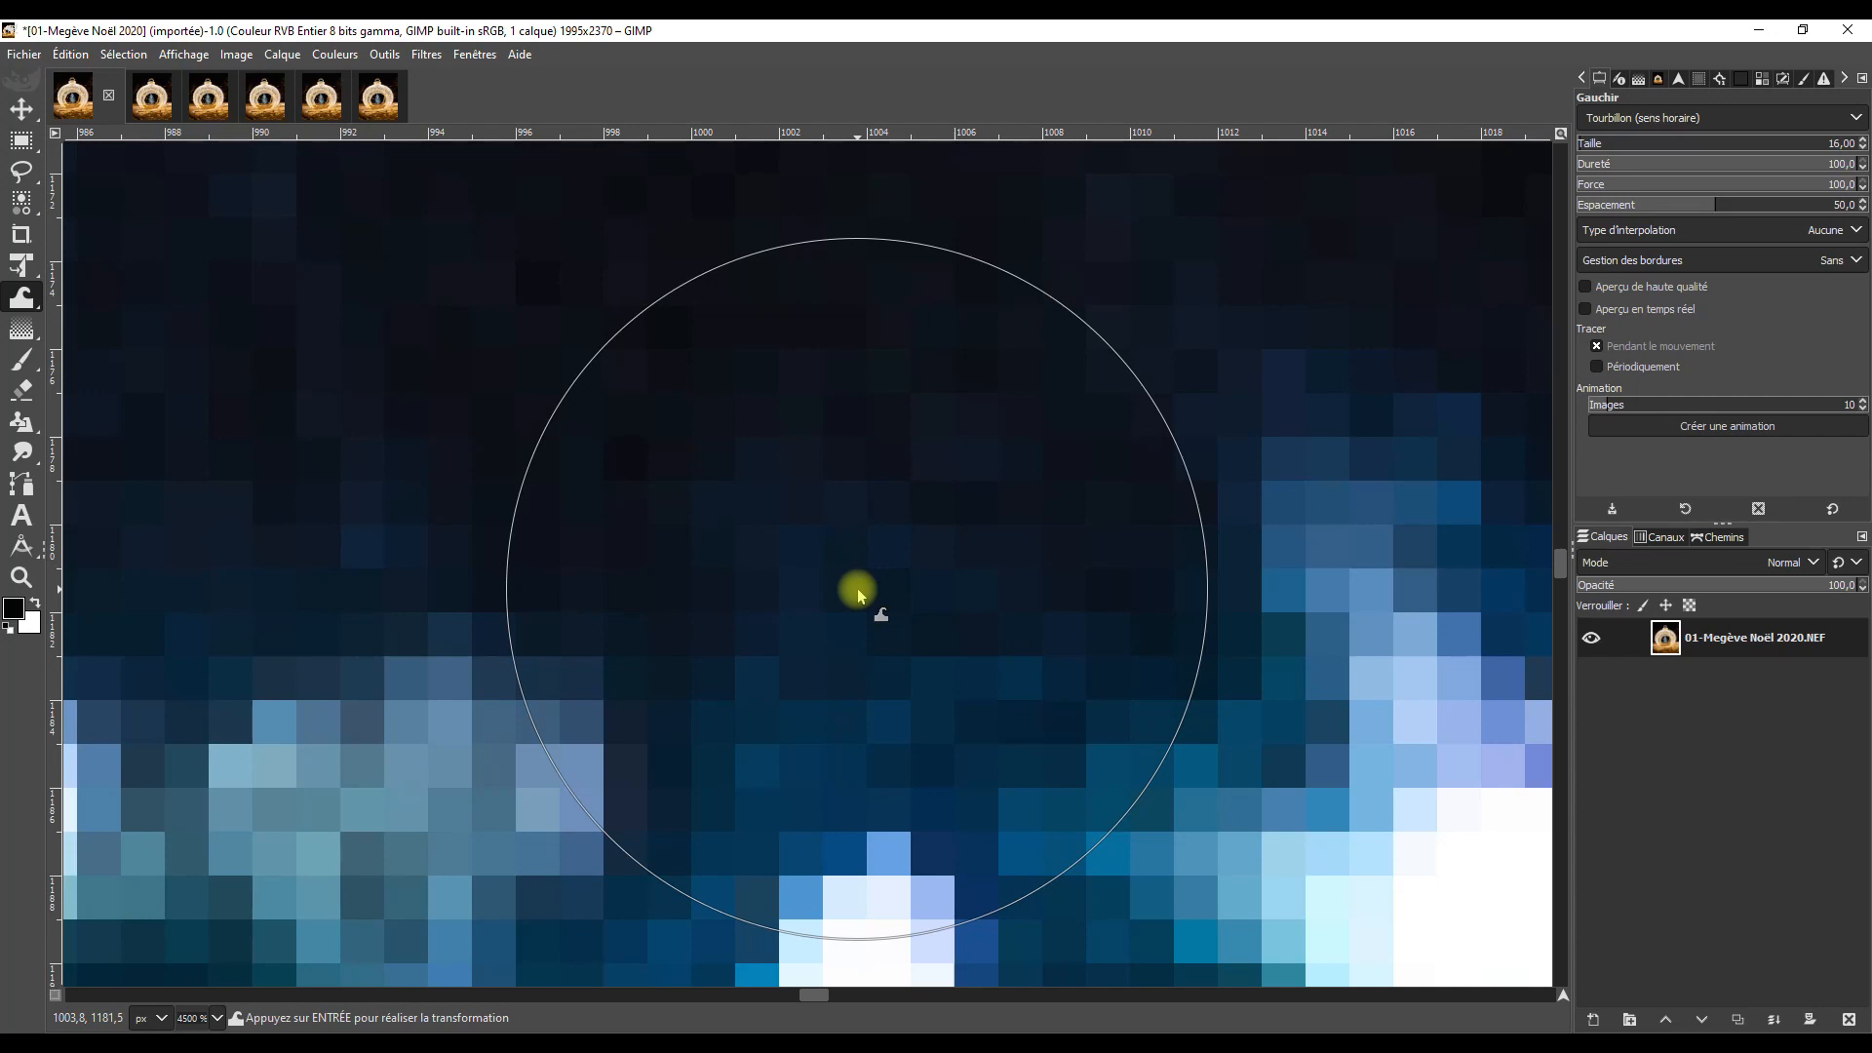
key("ctrl+alt+c")
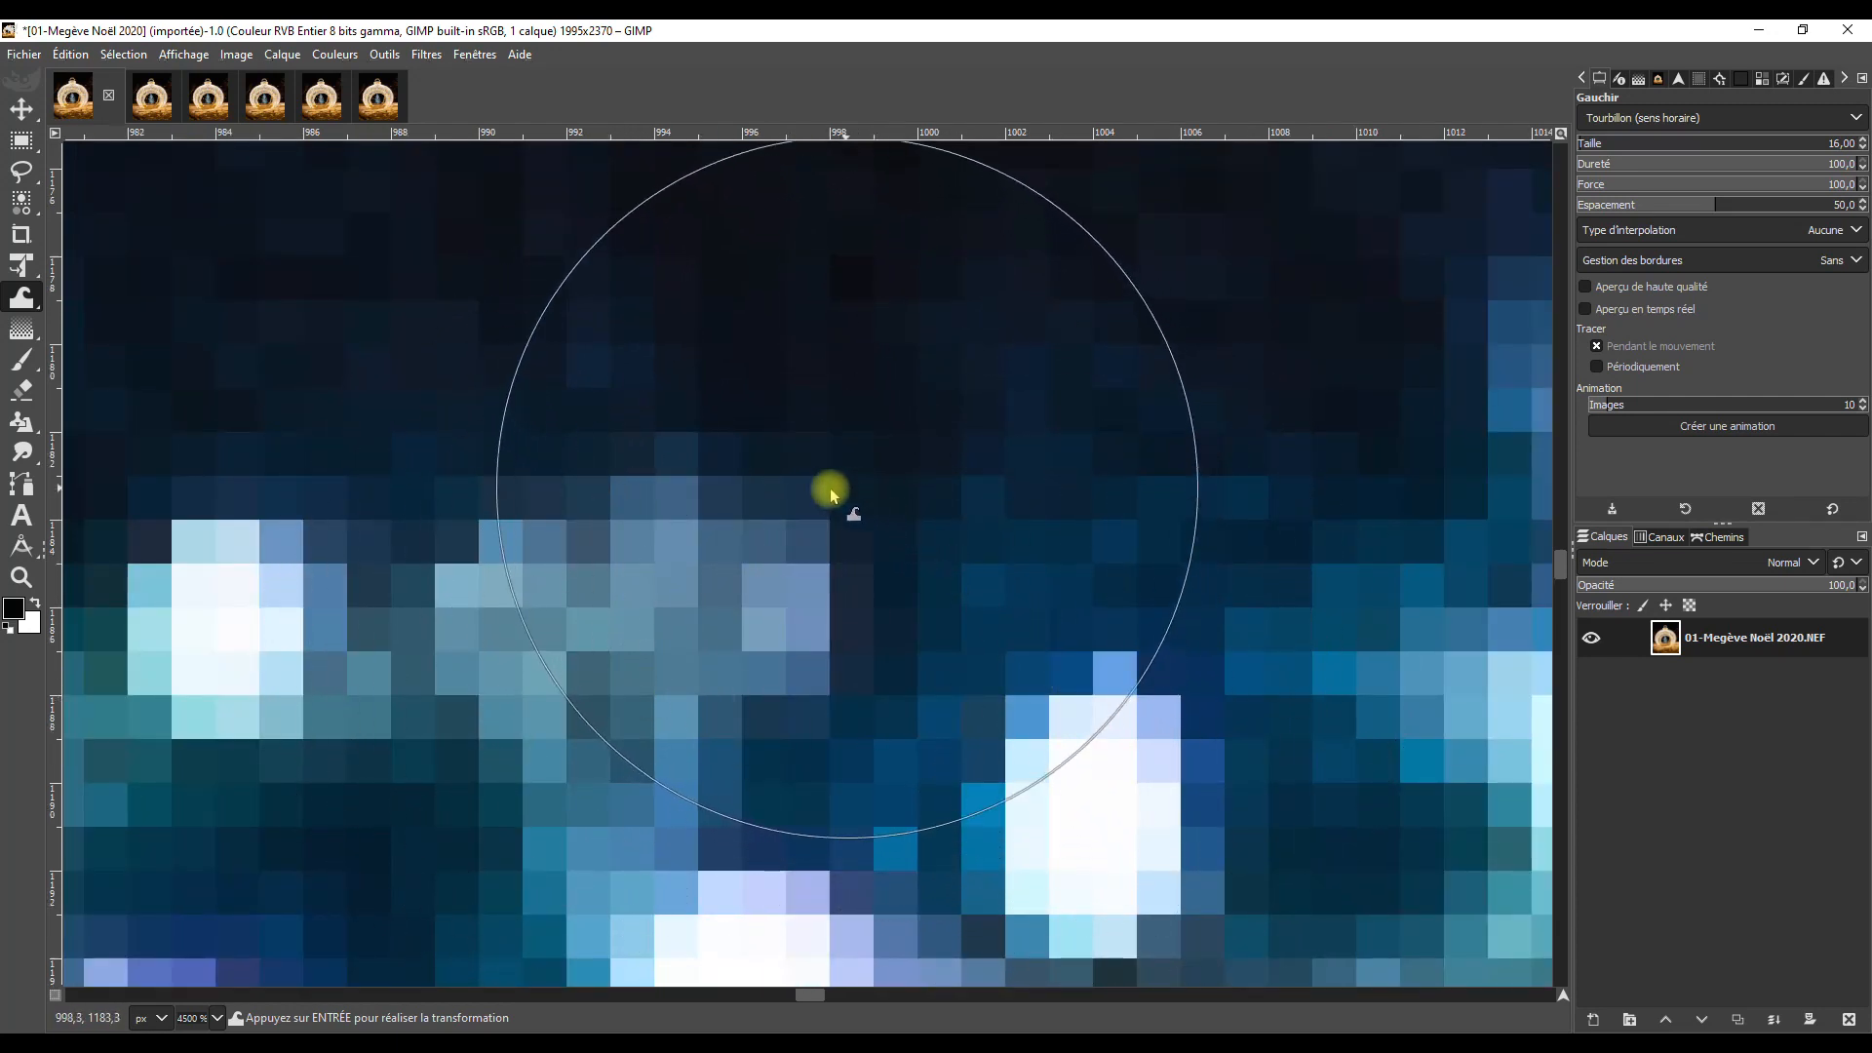
Magnify the 01-Aucune image to 4500% and centre it in the view.
left_click(161, 102)
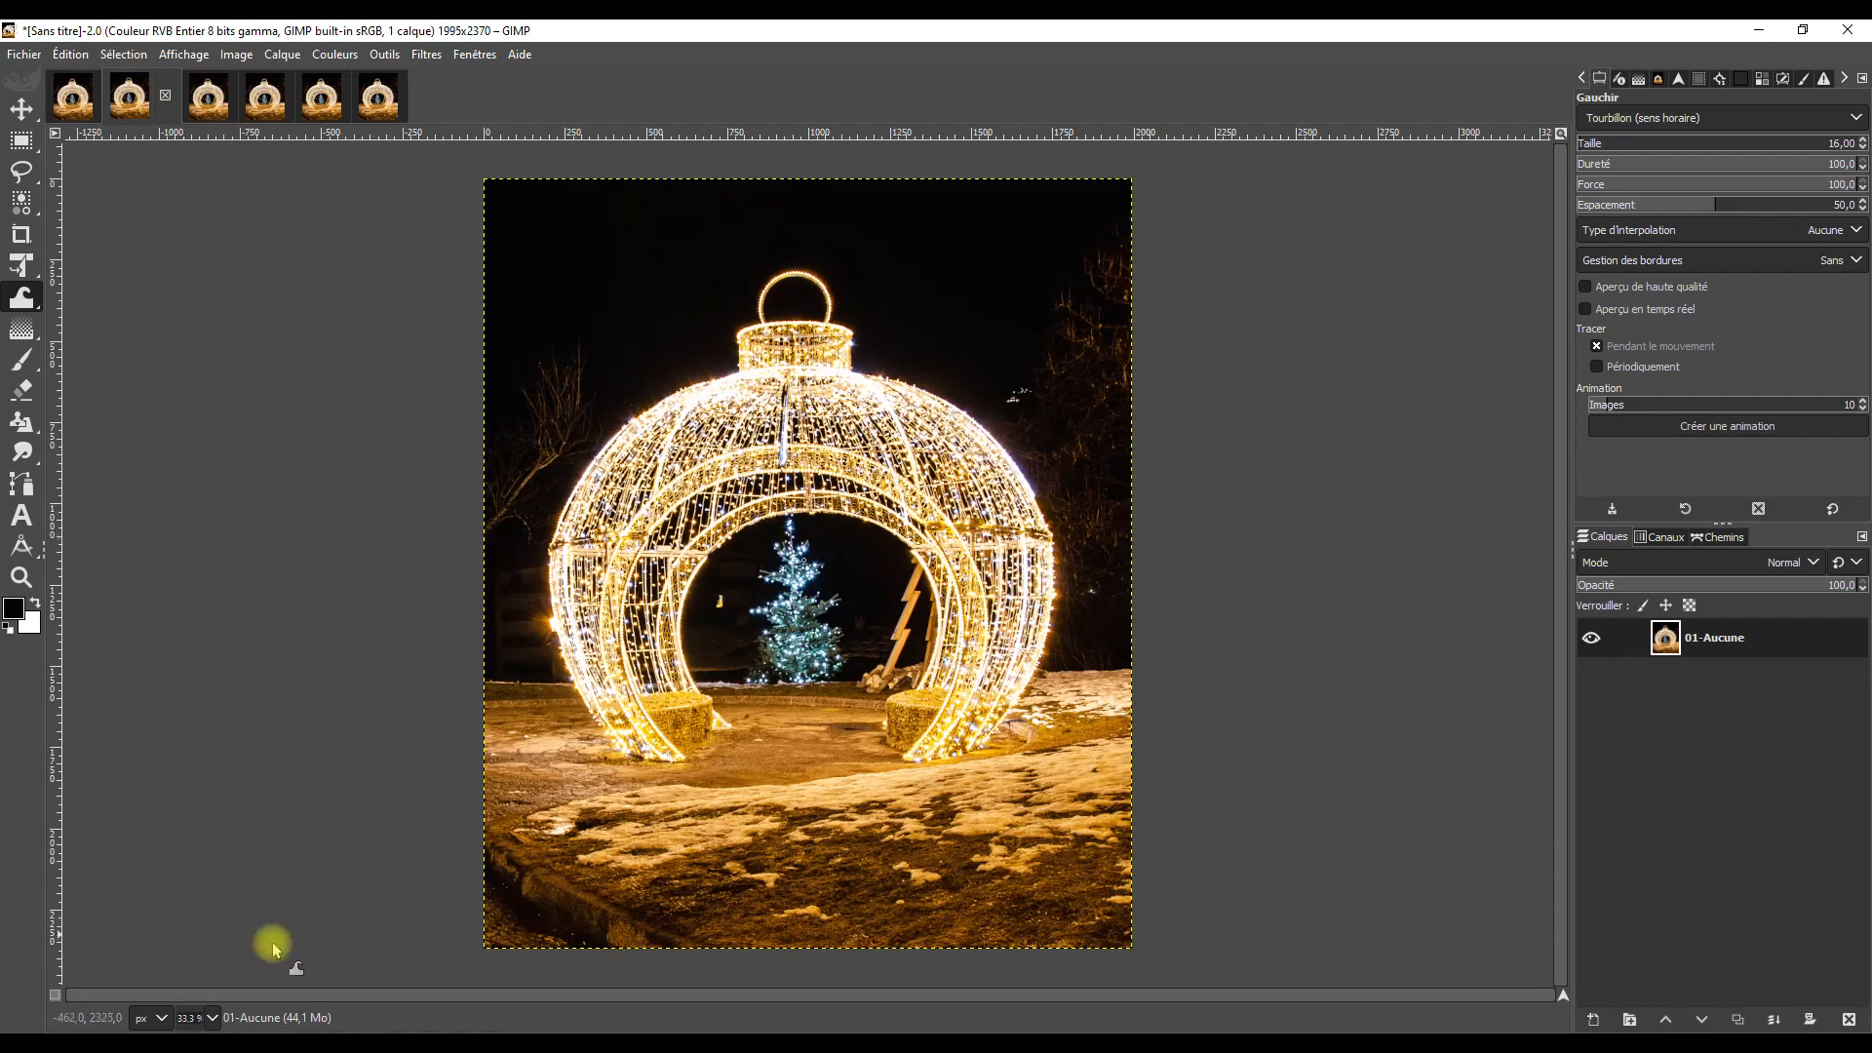
left_click(212, 1017)
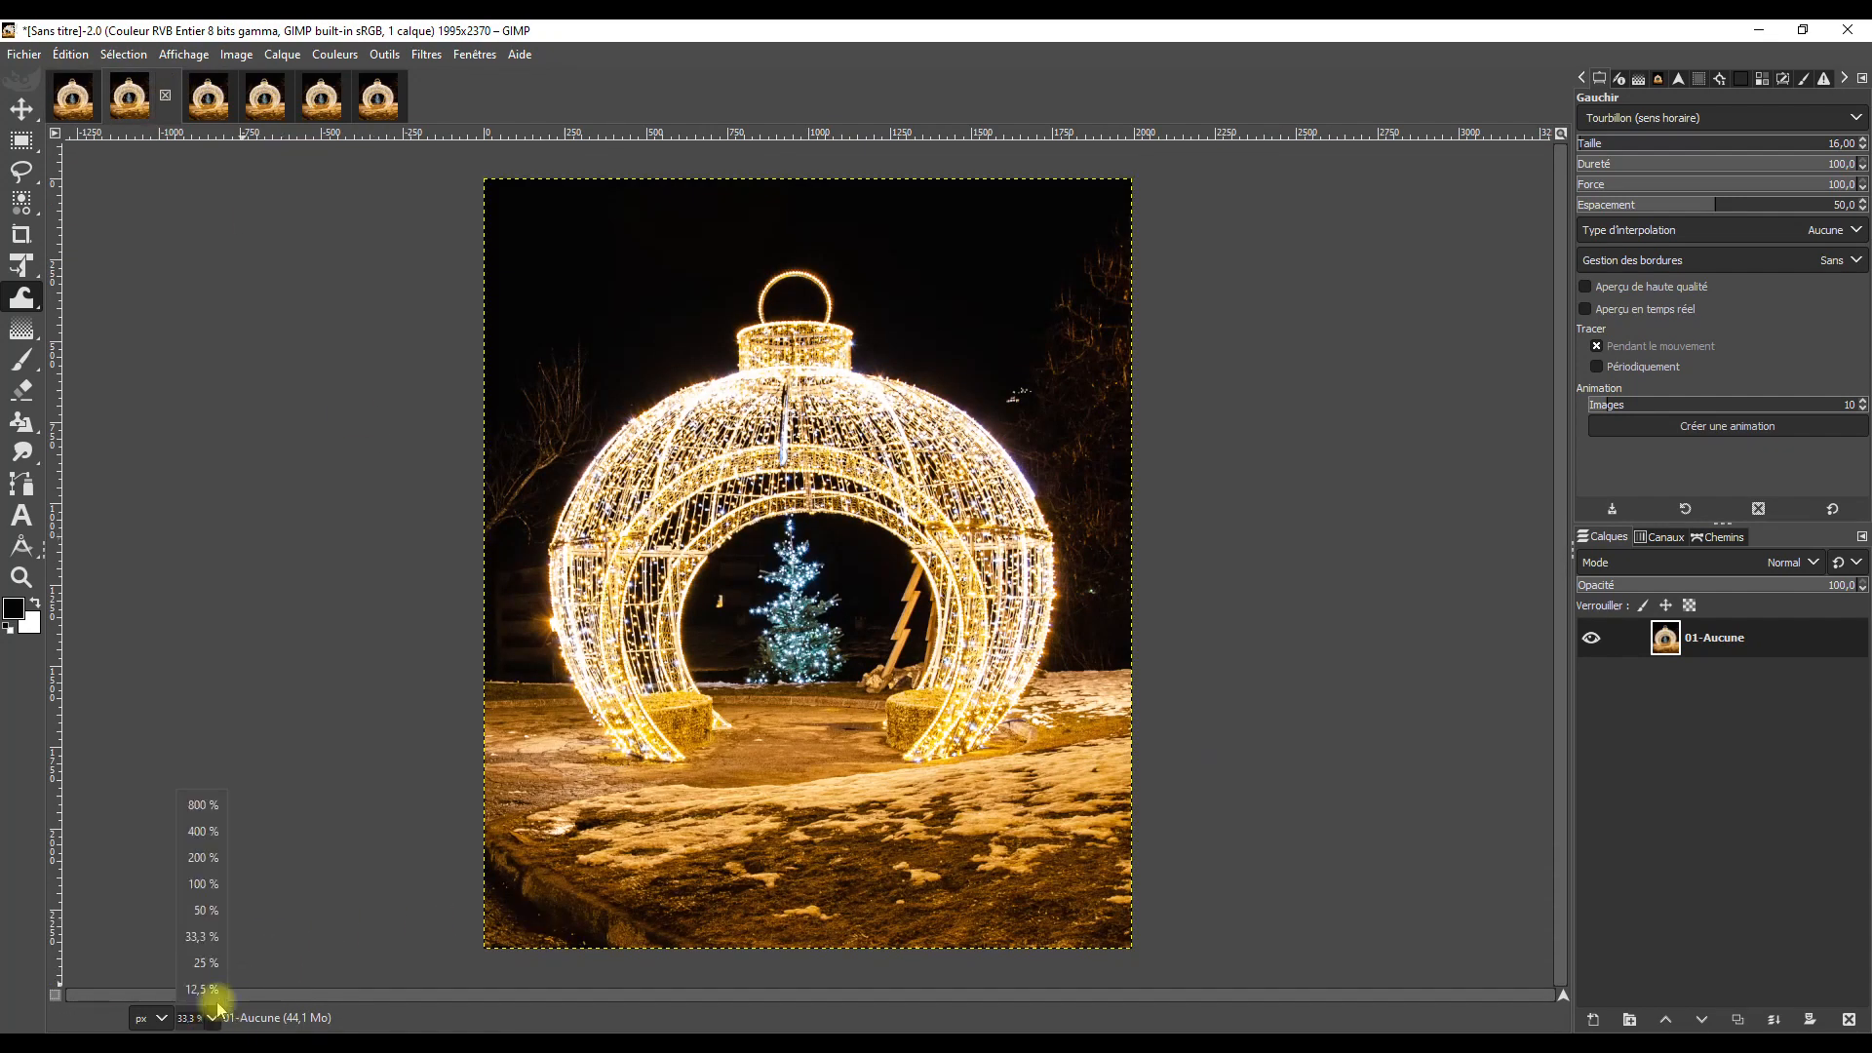
left_click(205, 811)
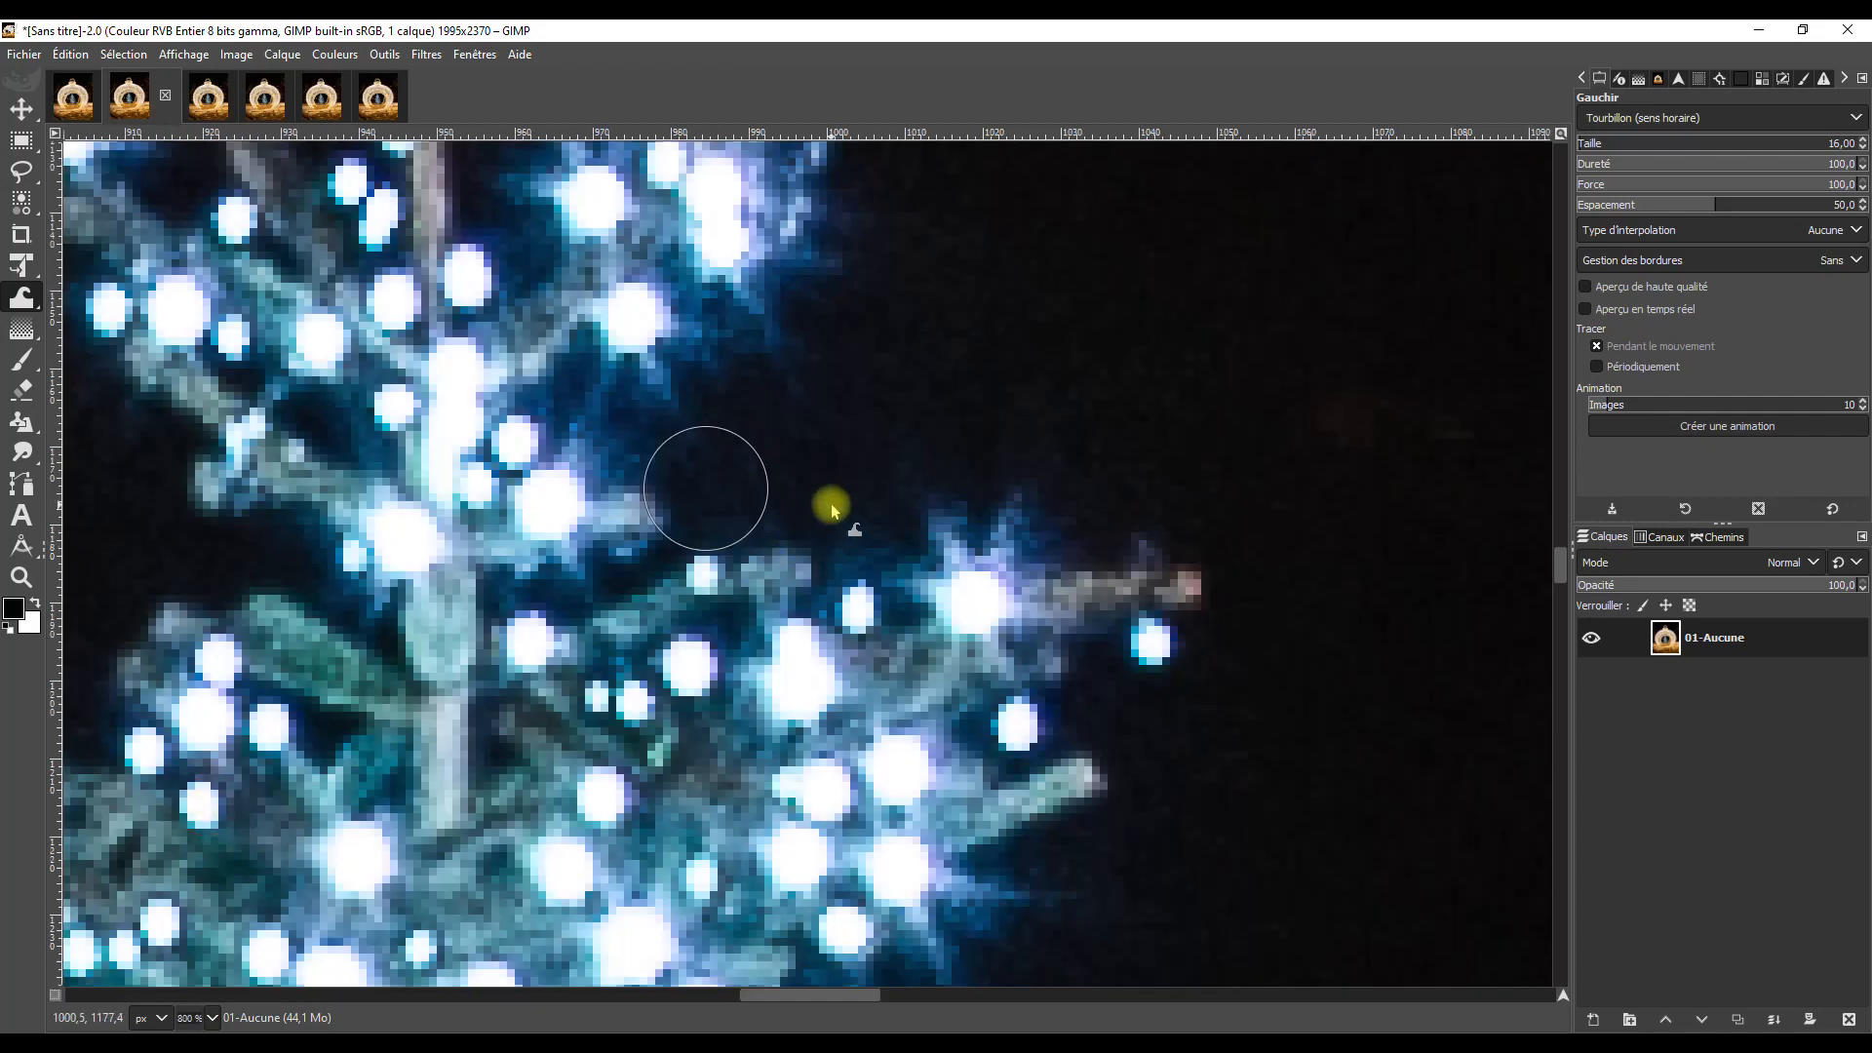
scroll(862, 532, "up", 10)
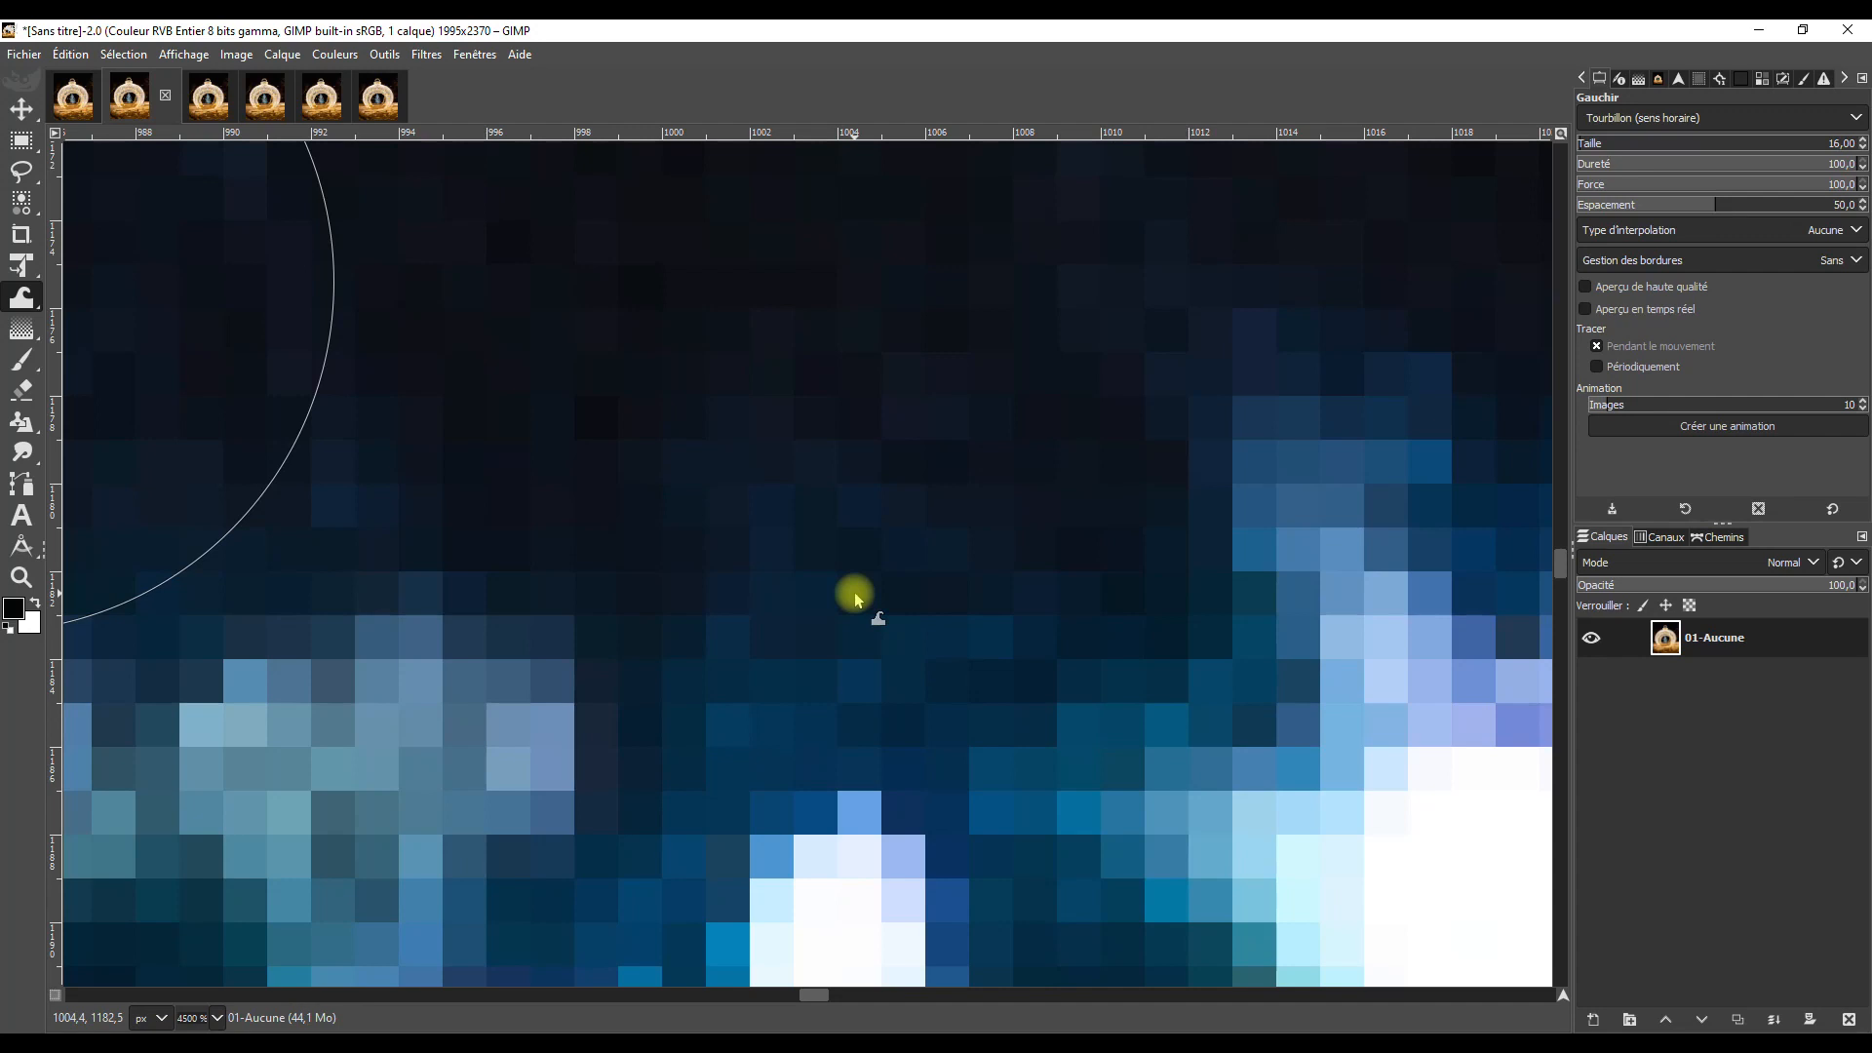
key("ctrl+alt+c")
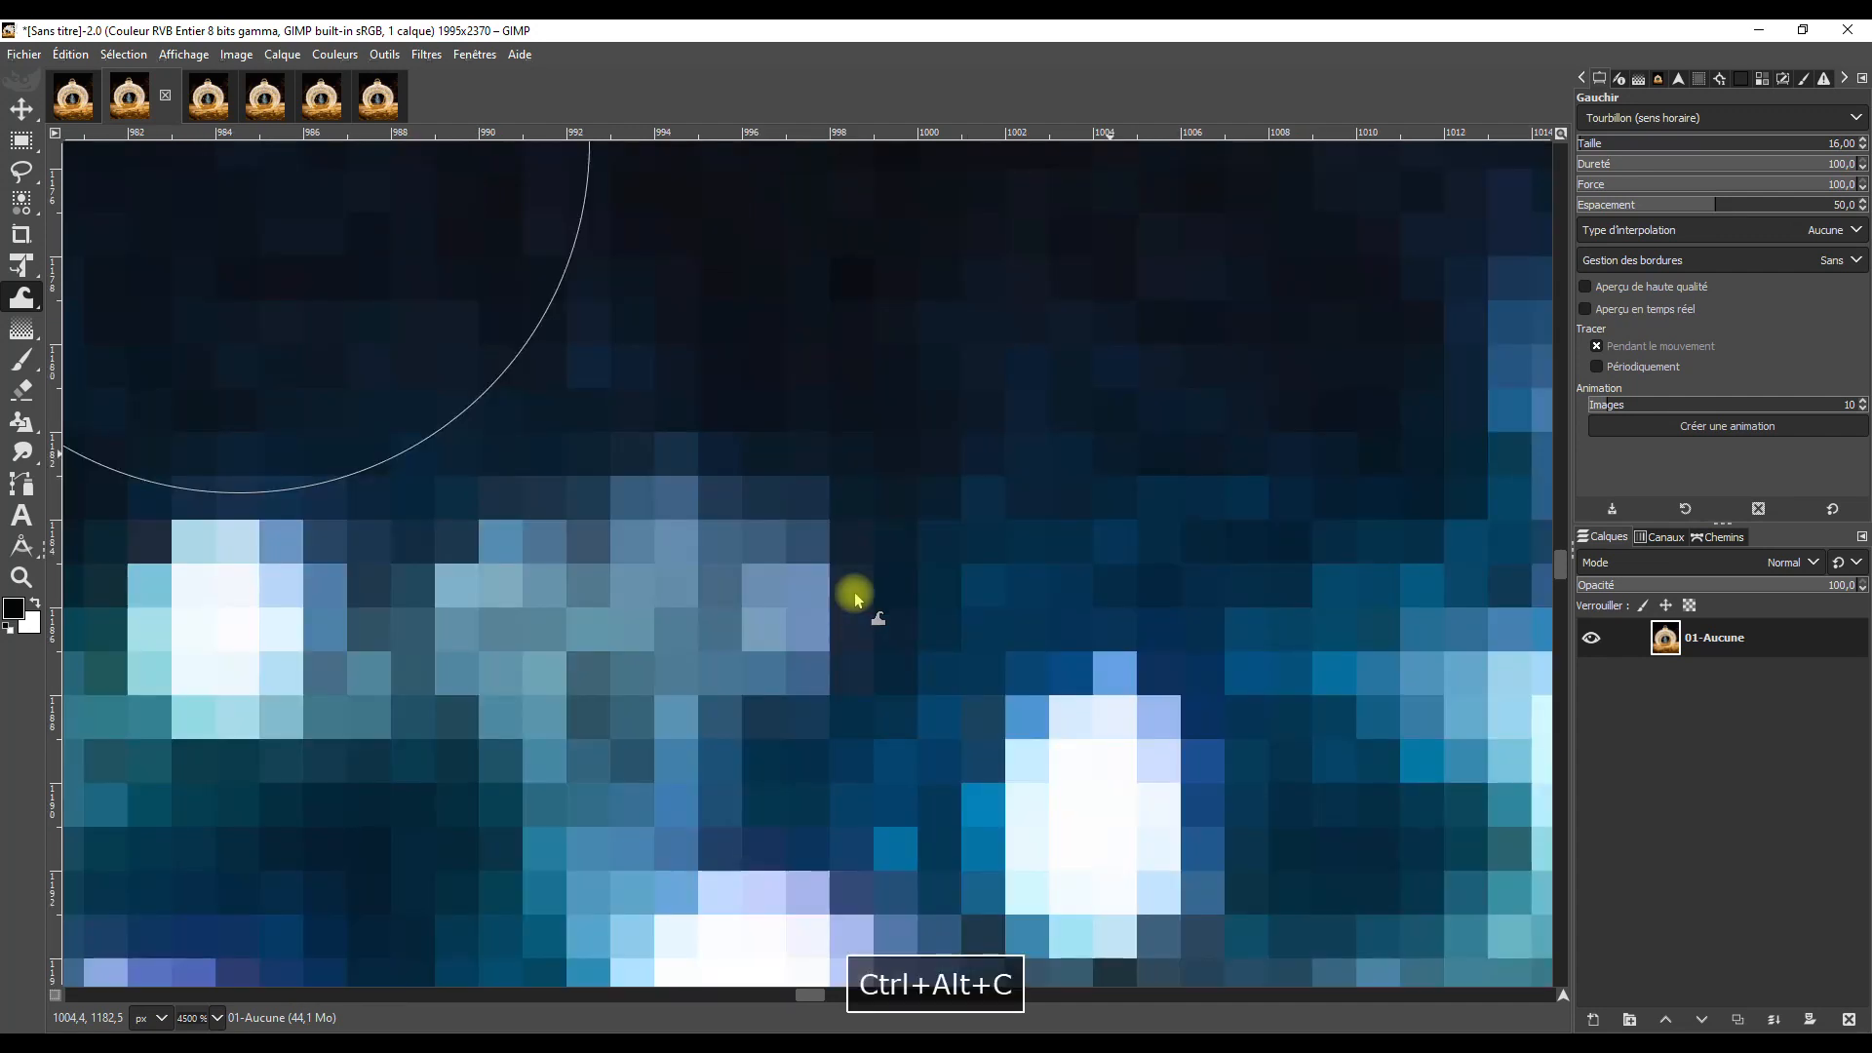
Switch to the 02-Linéaire image, magnify it to 4500%, and centre it in the view.
left_click(214, 101)
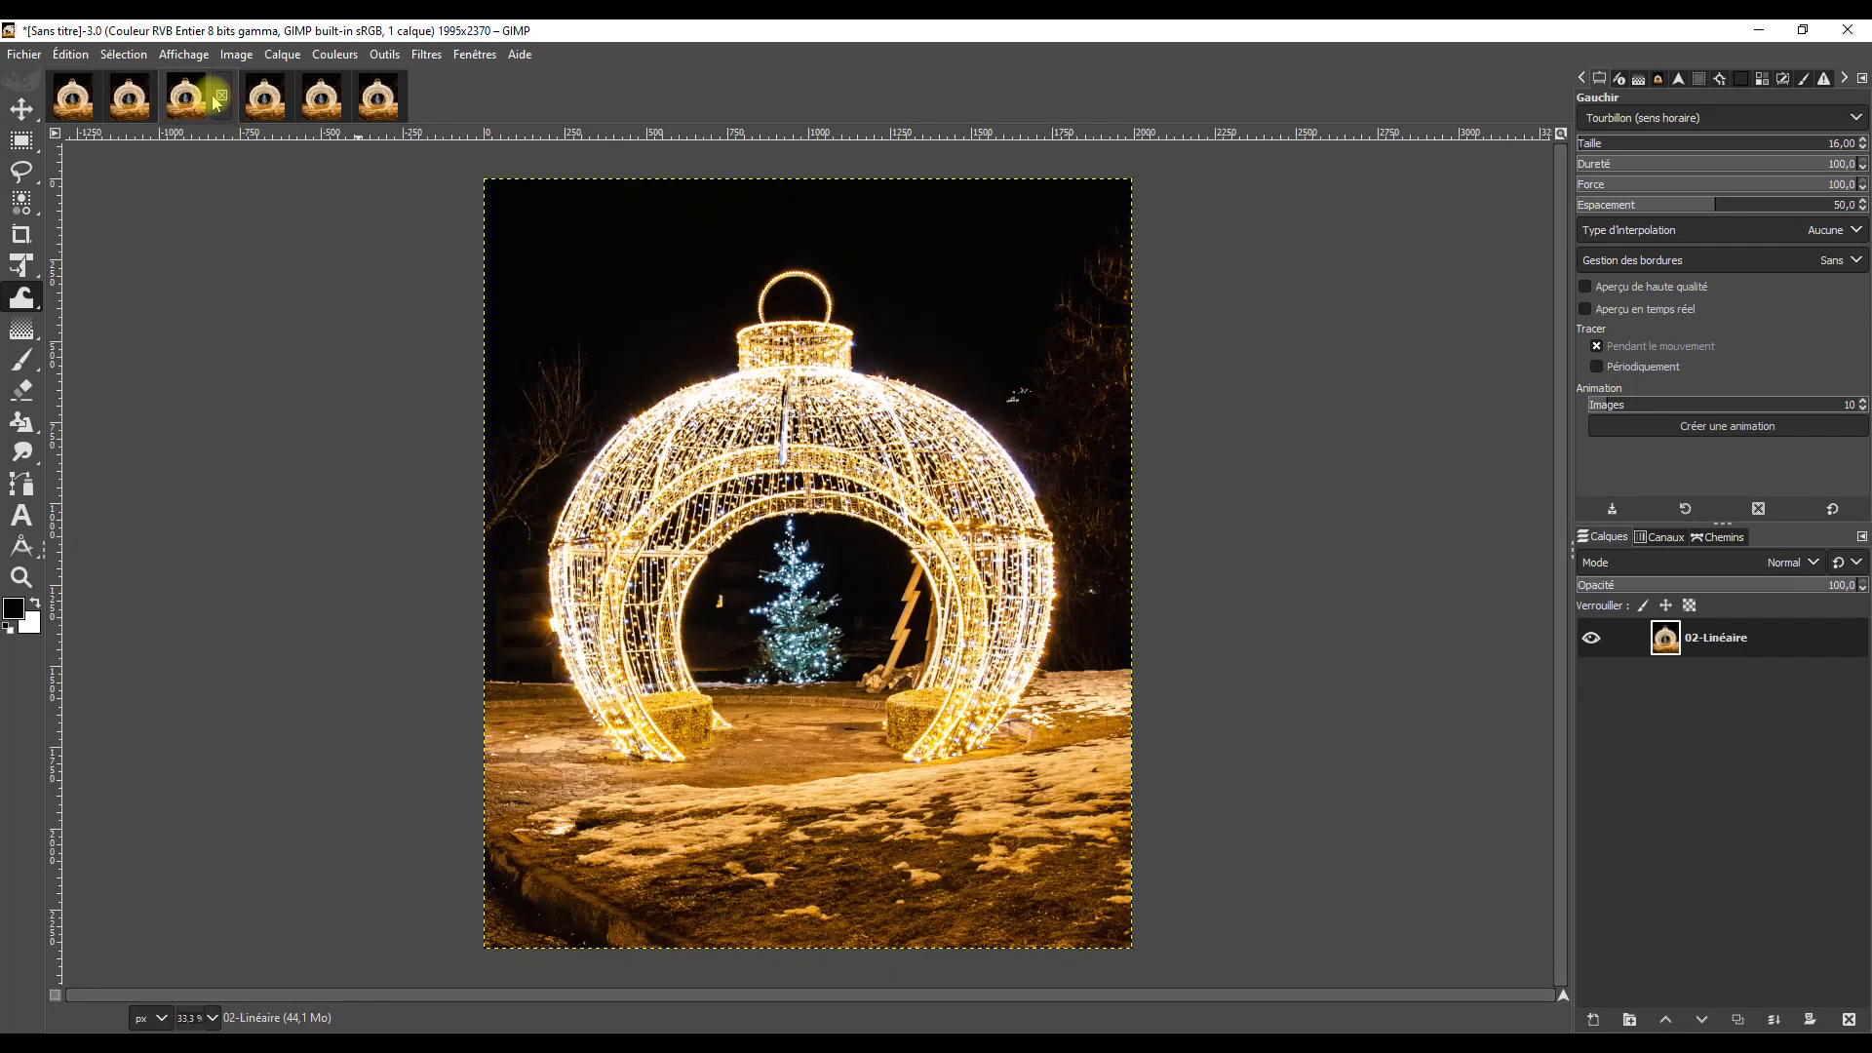
left_click(212, 1018)
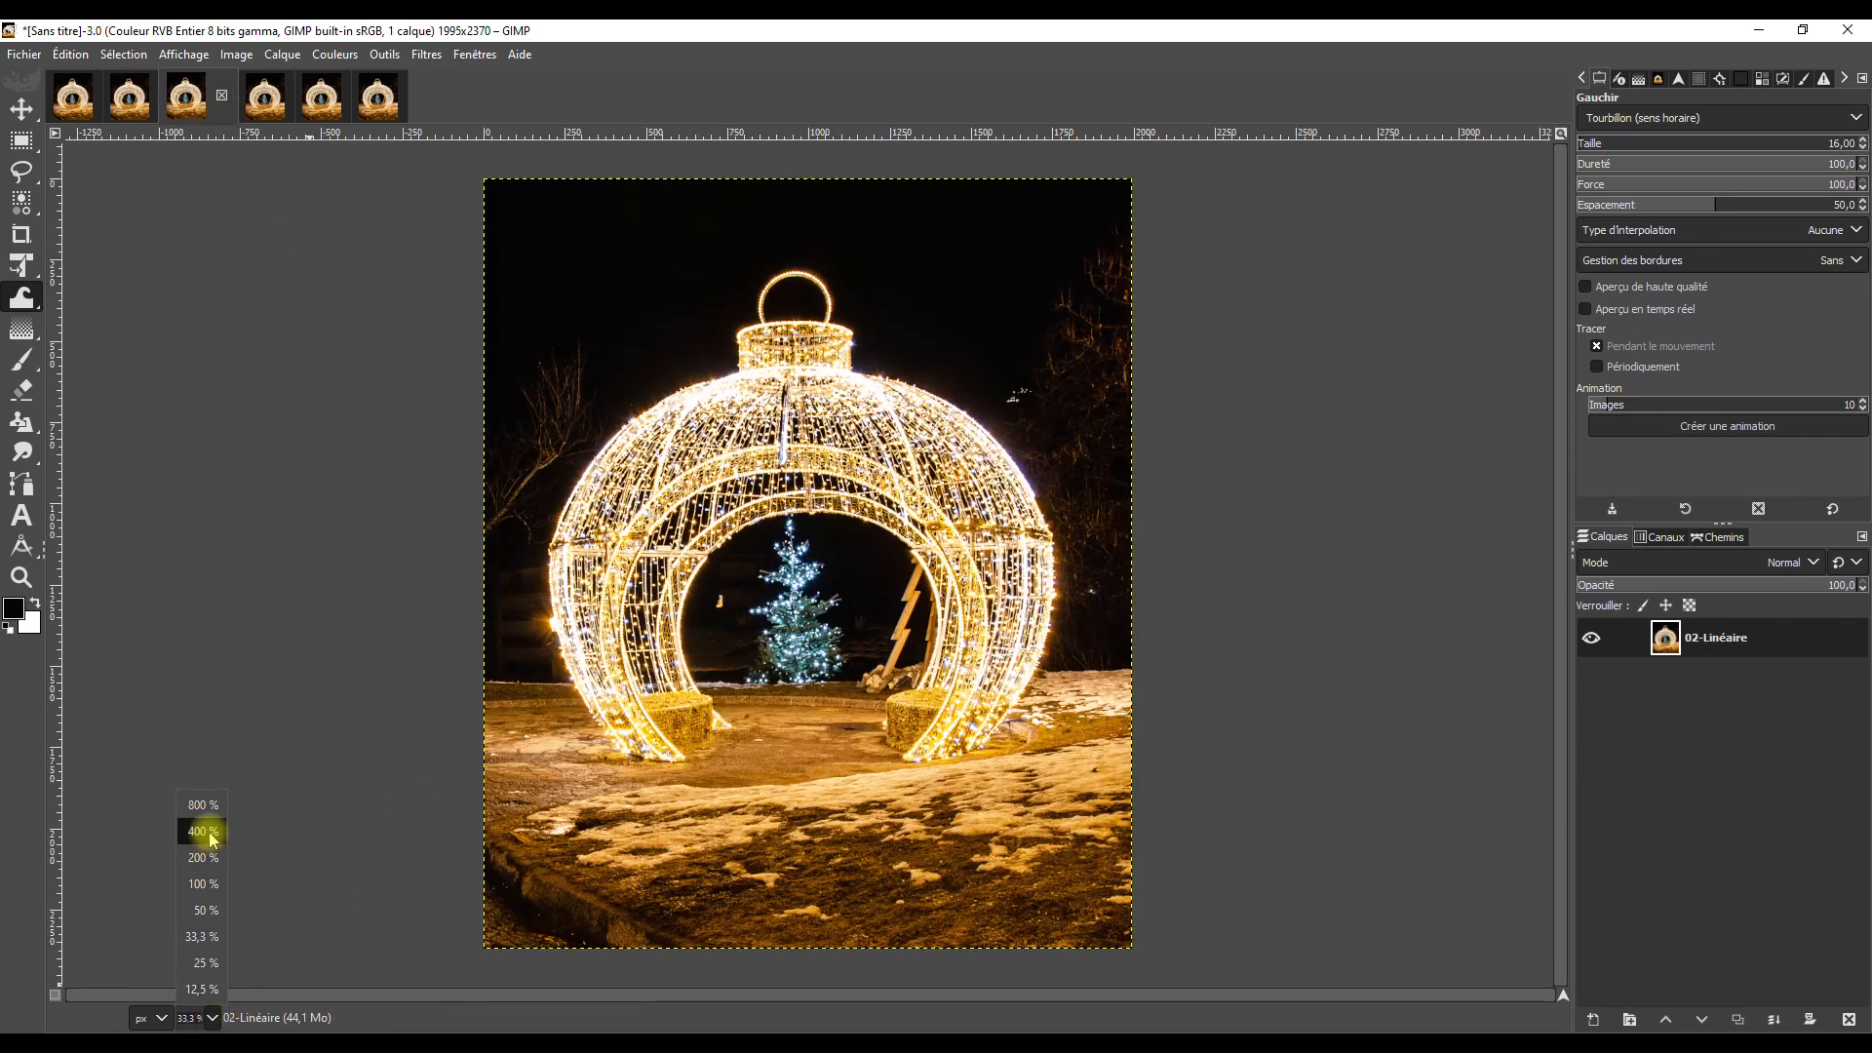
left_click(204, 809)
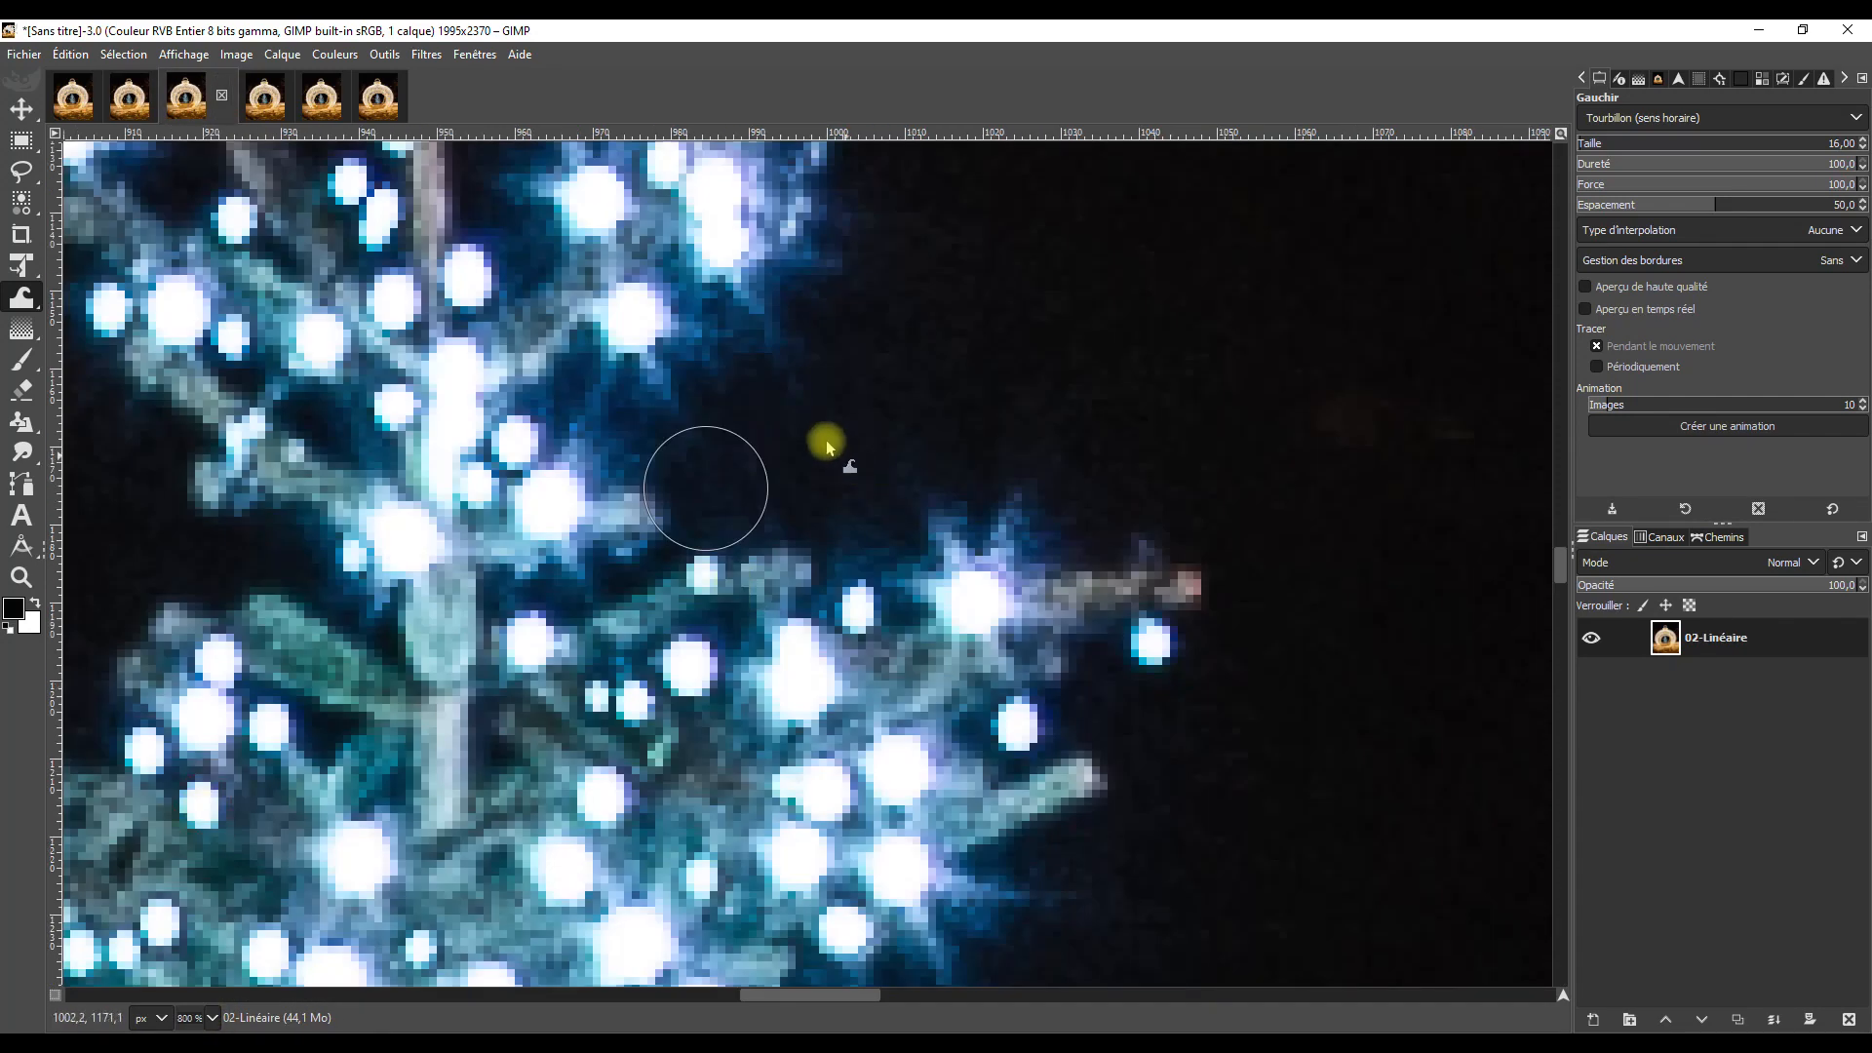
scroll(822, 438, "up", 10)
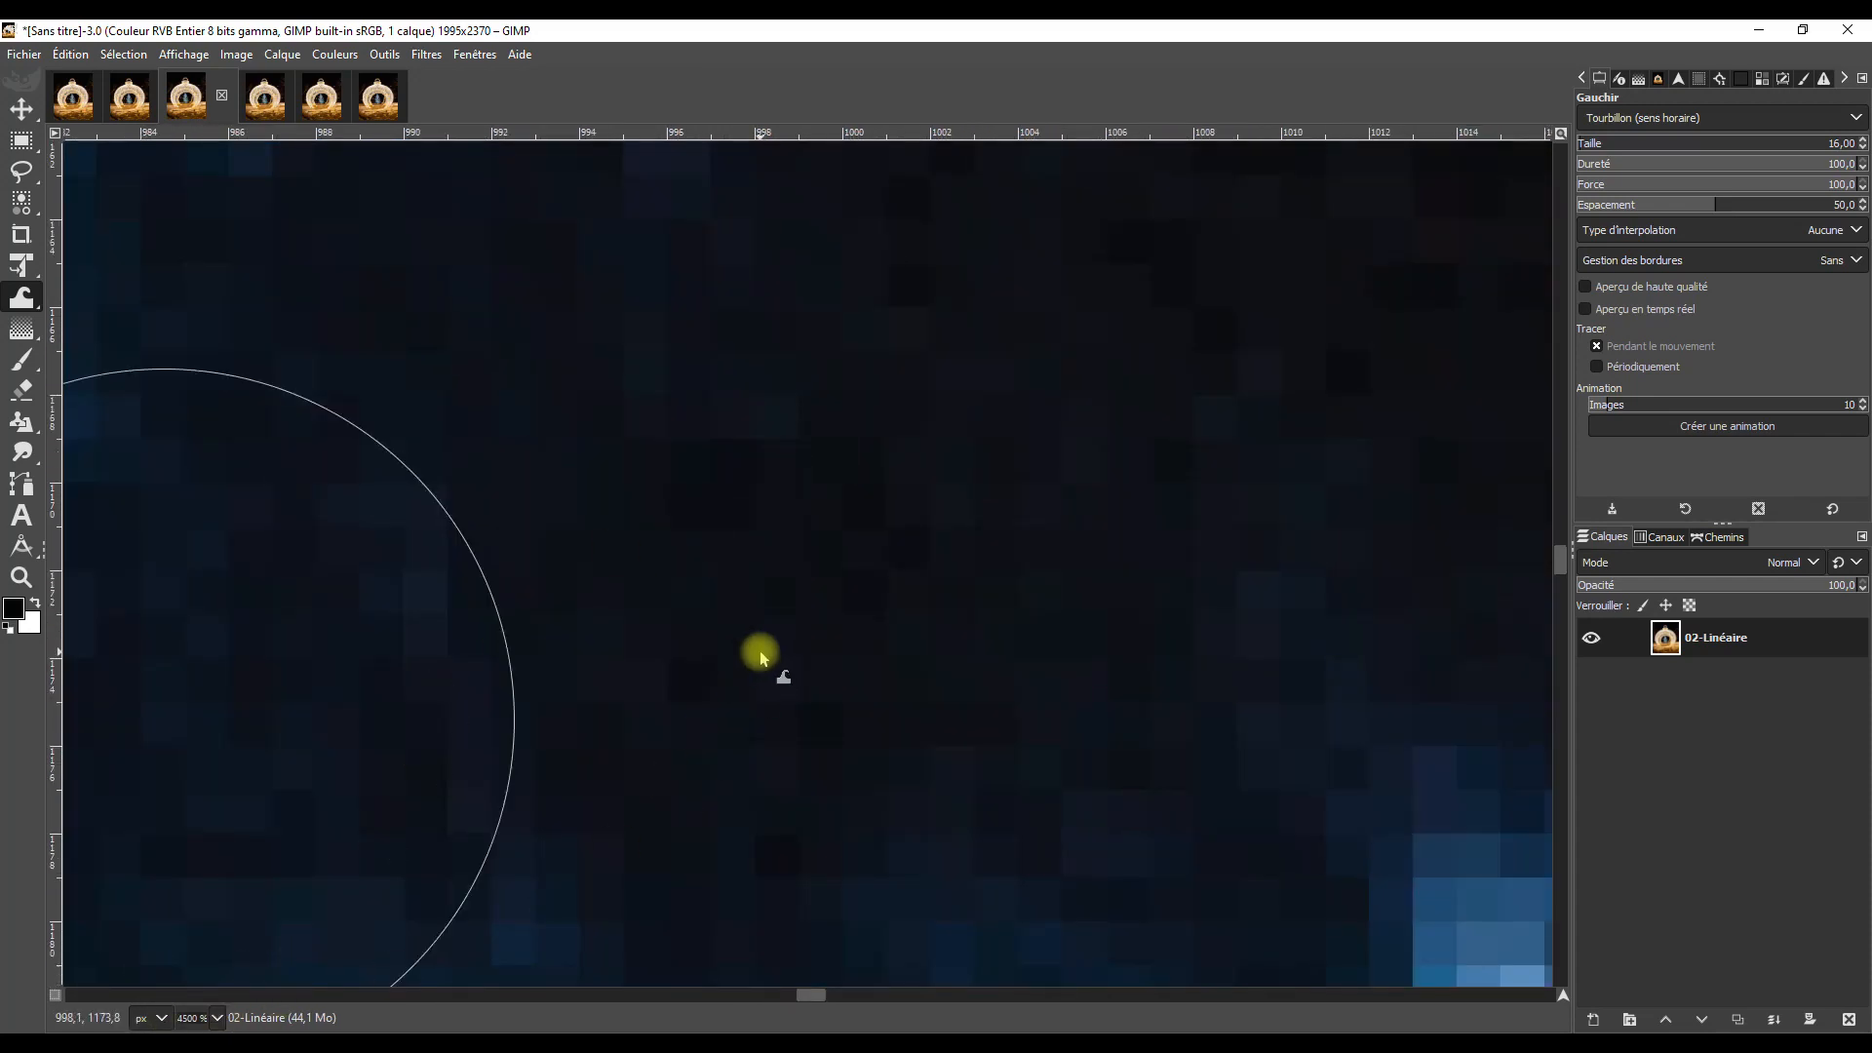
key("ctrl+alt+c")
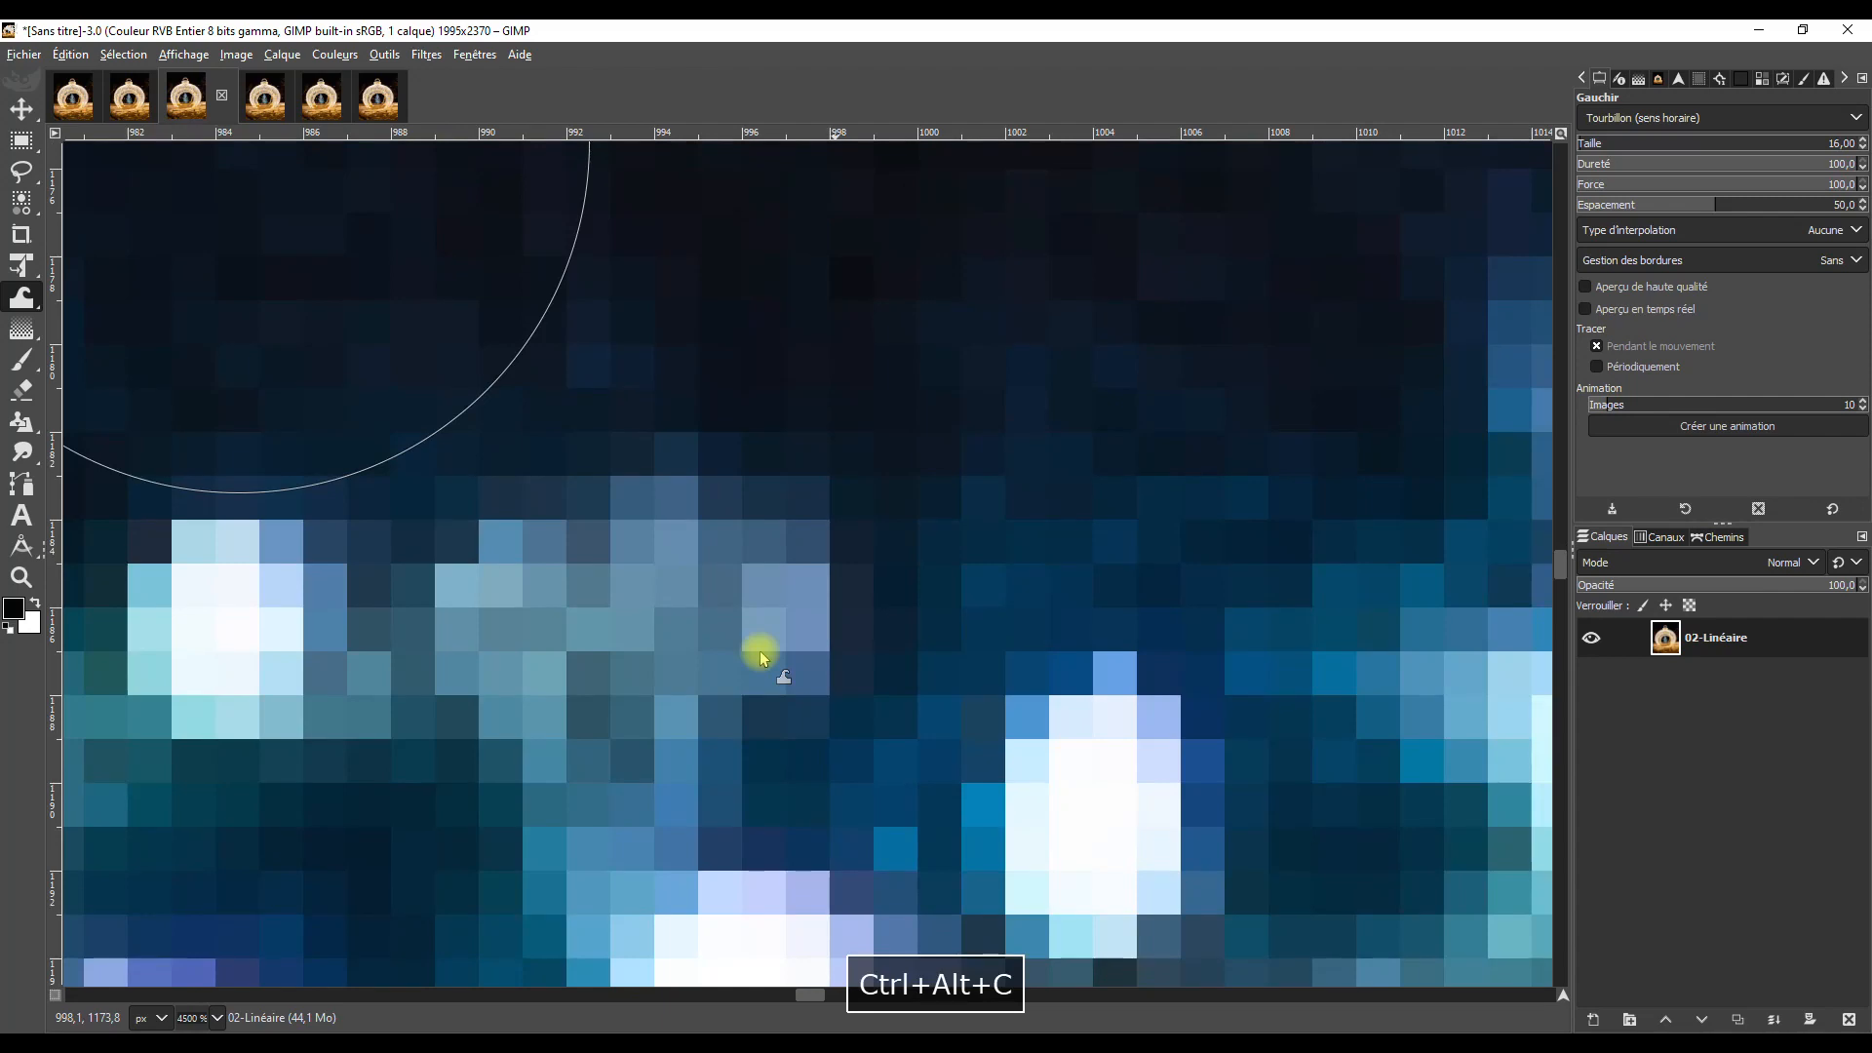
Switch to the 03-Cubique image, magnify it to 4500%, and centre it in the view.
left_click(270, 97)
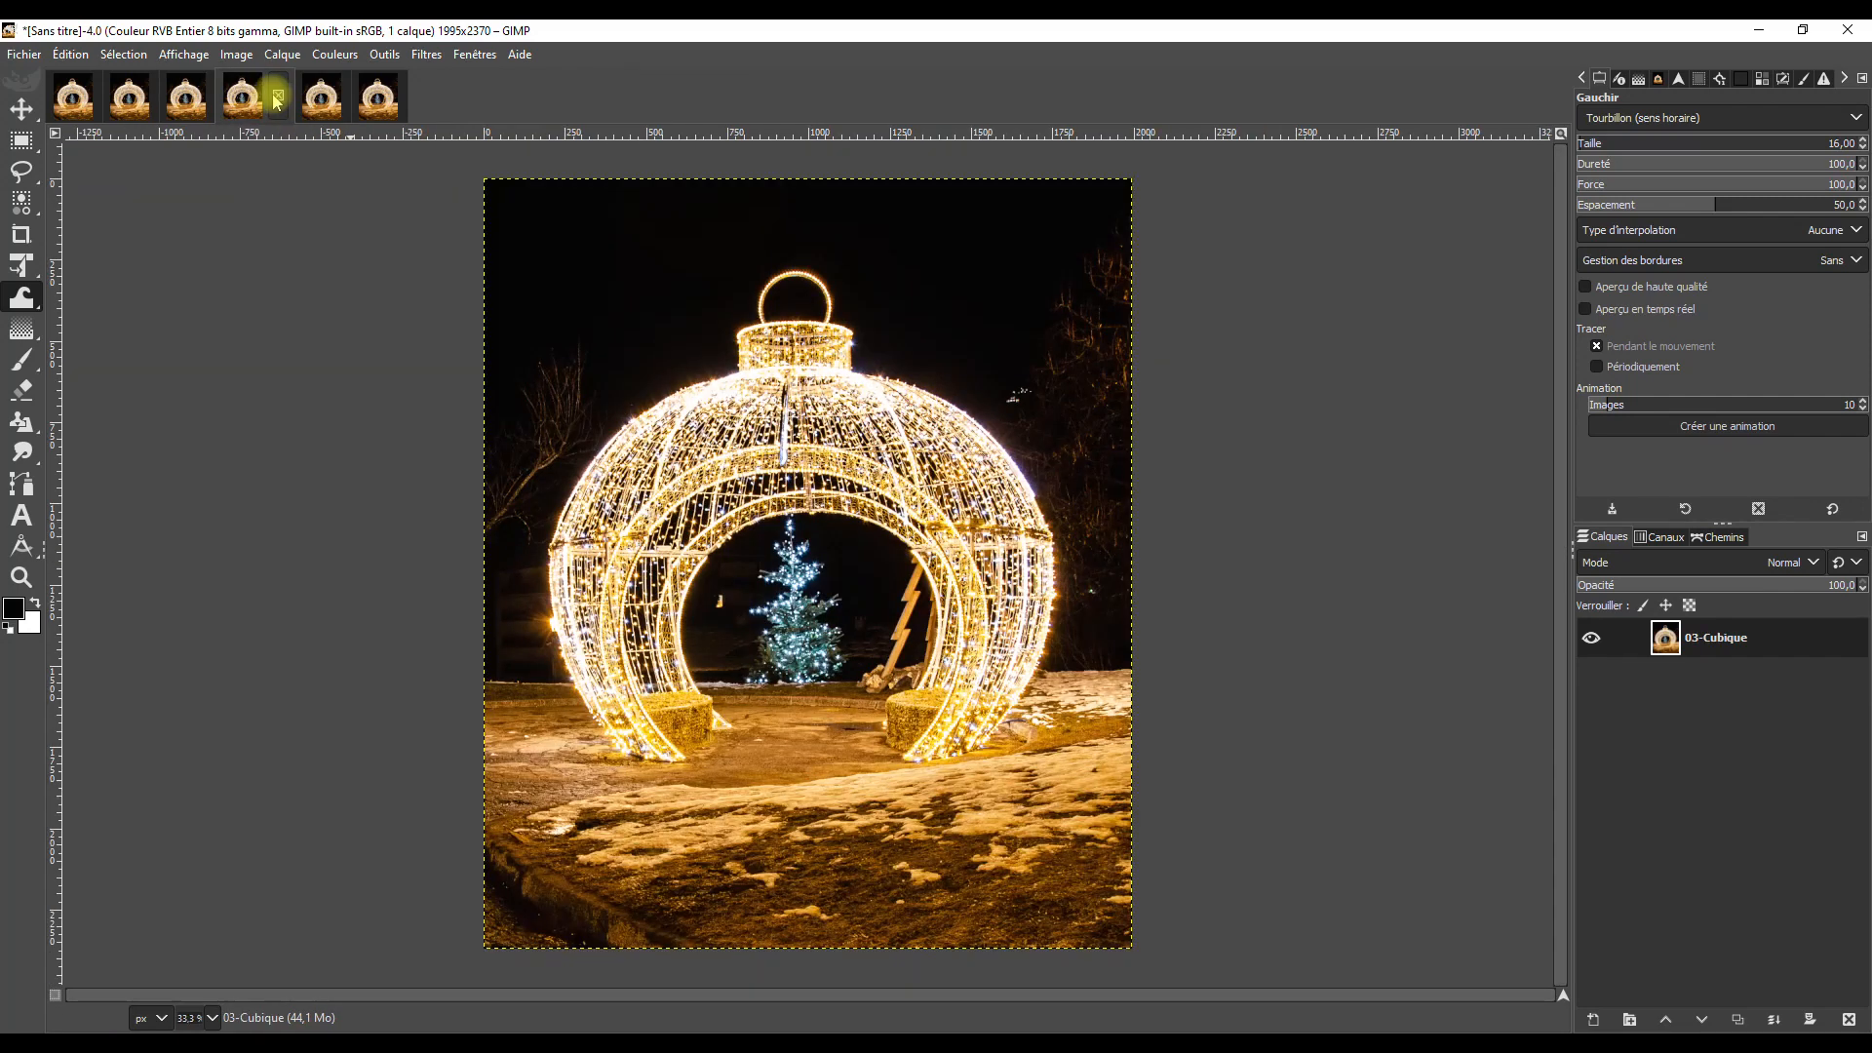
left_click(211, 1017)
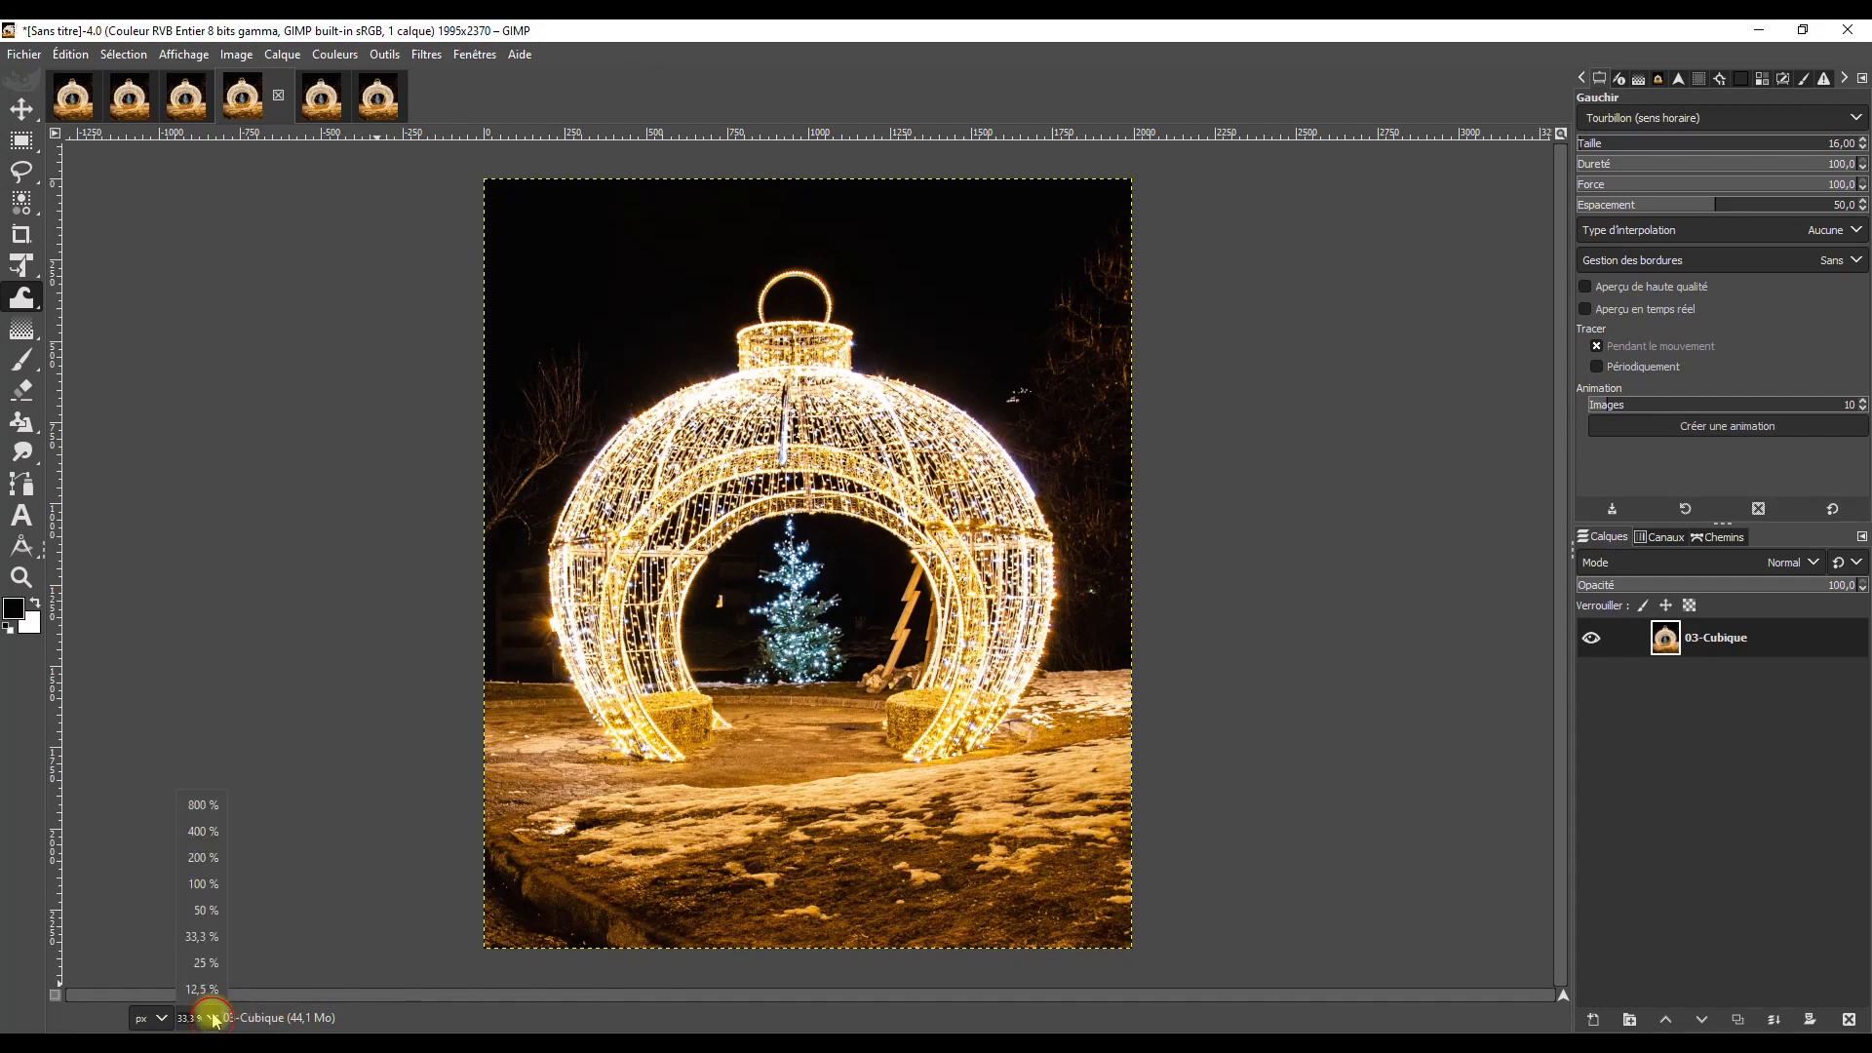
left_click(202, 807)
scroll(815, 489, "up", 5)
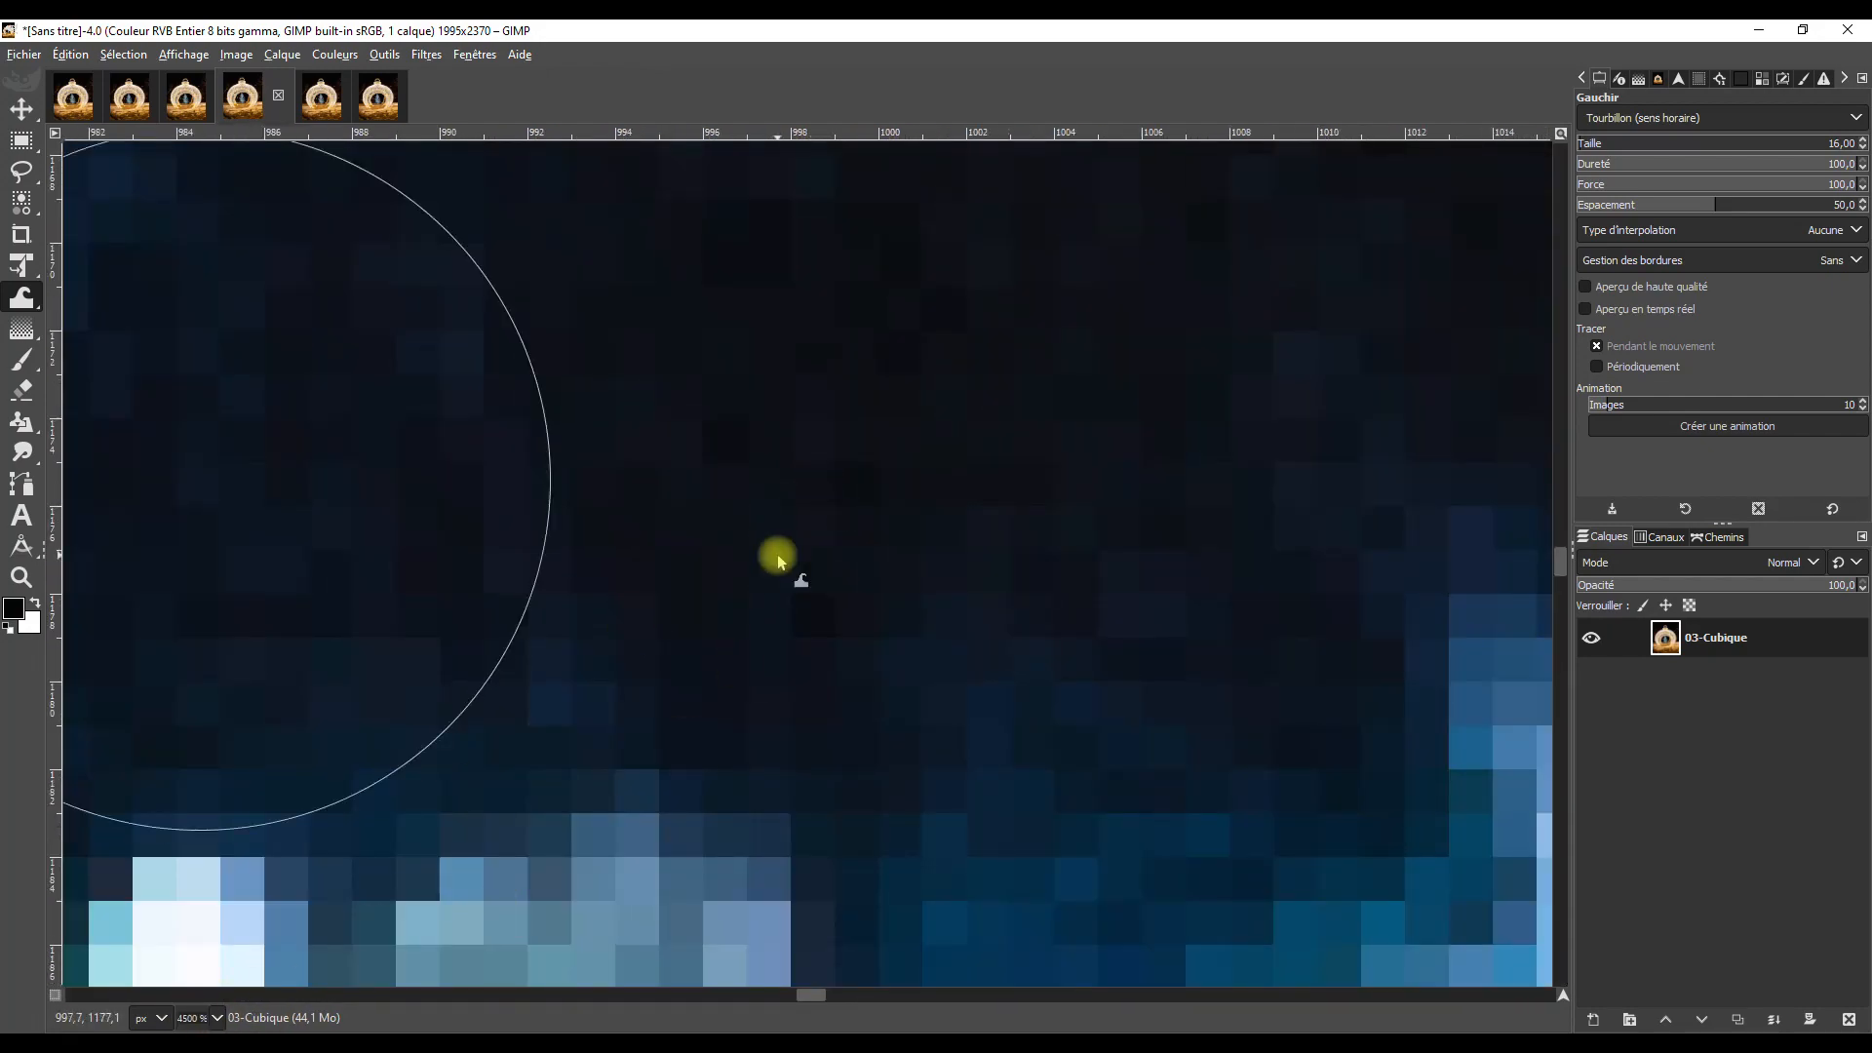
key("ctrl+alt+c")
Switch to the 04-Lohalo image, magnify it to 4500%, and centre it in the view.
left_click(322, 98)
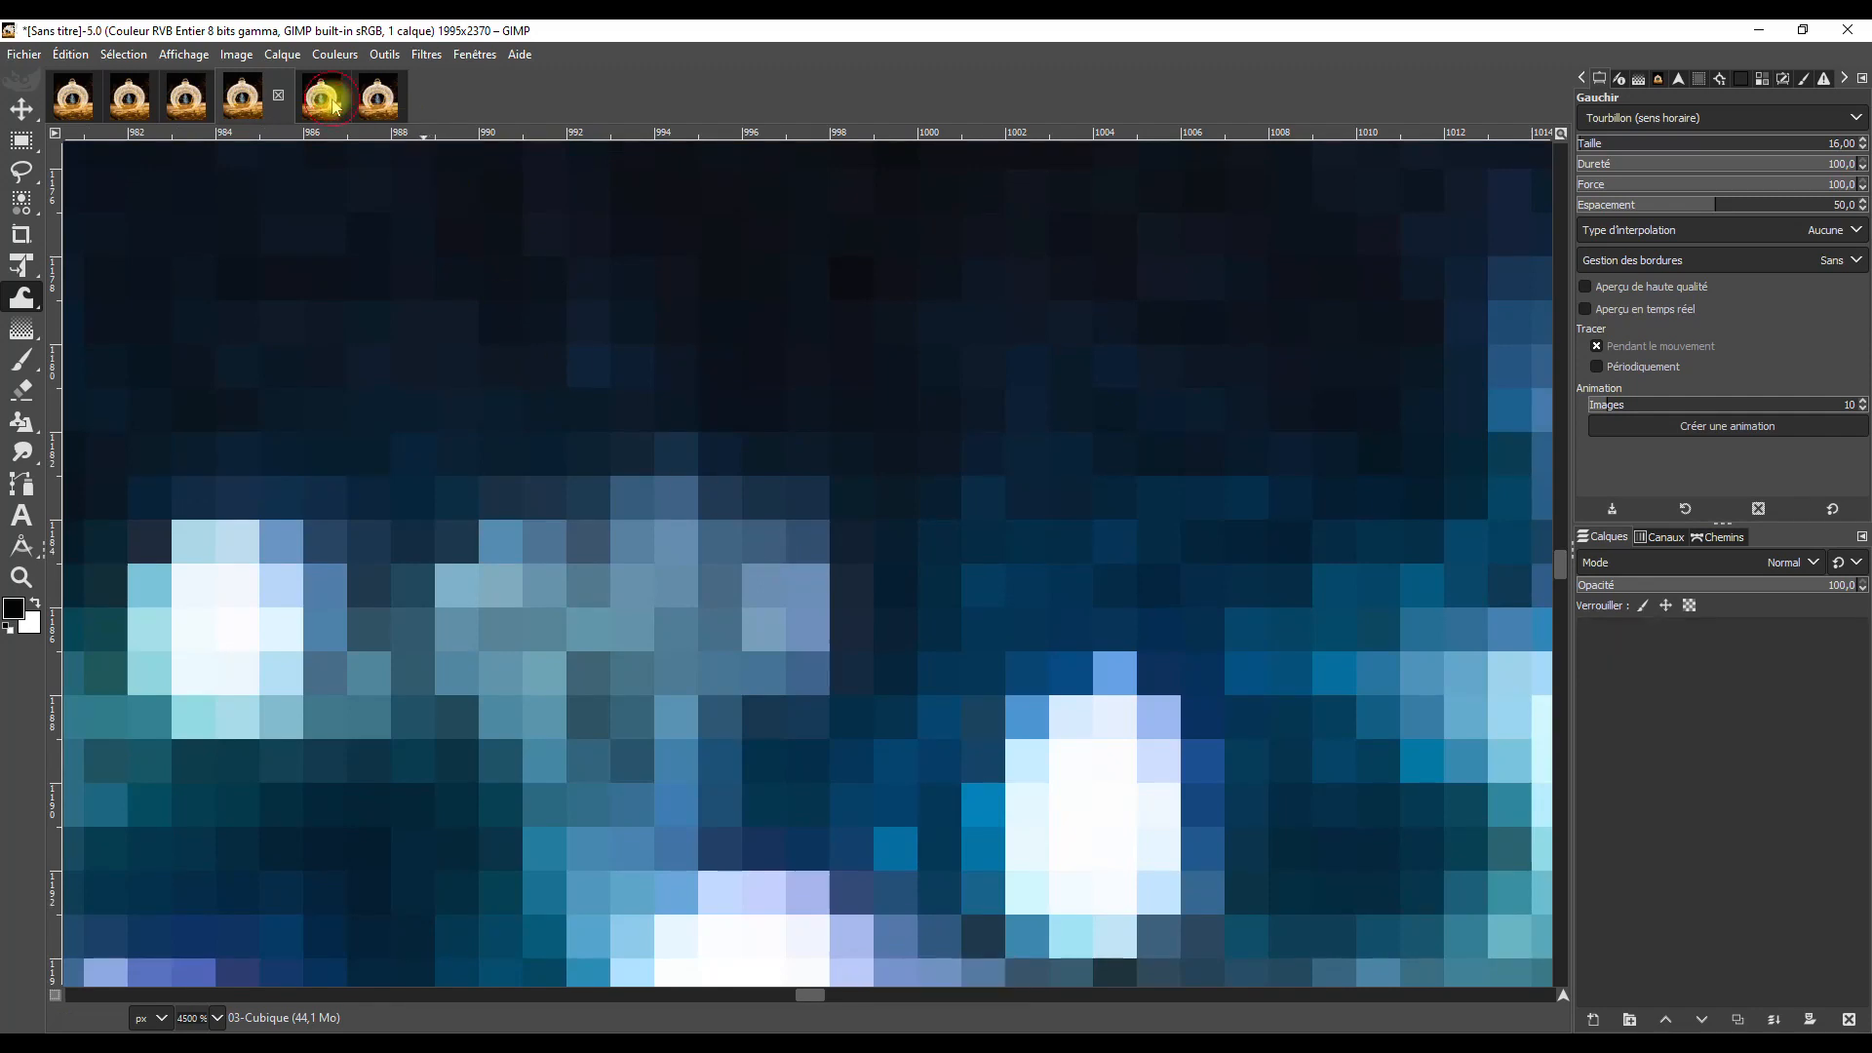
left_click(210, 1018)
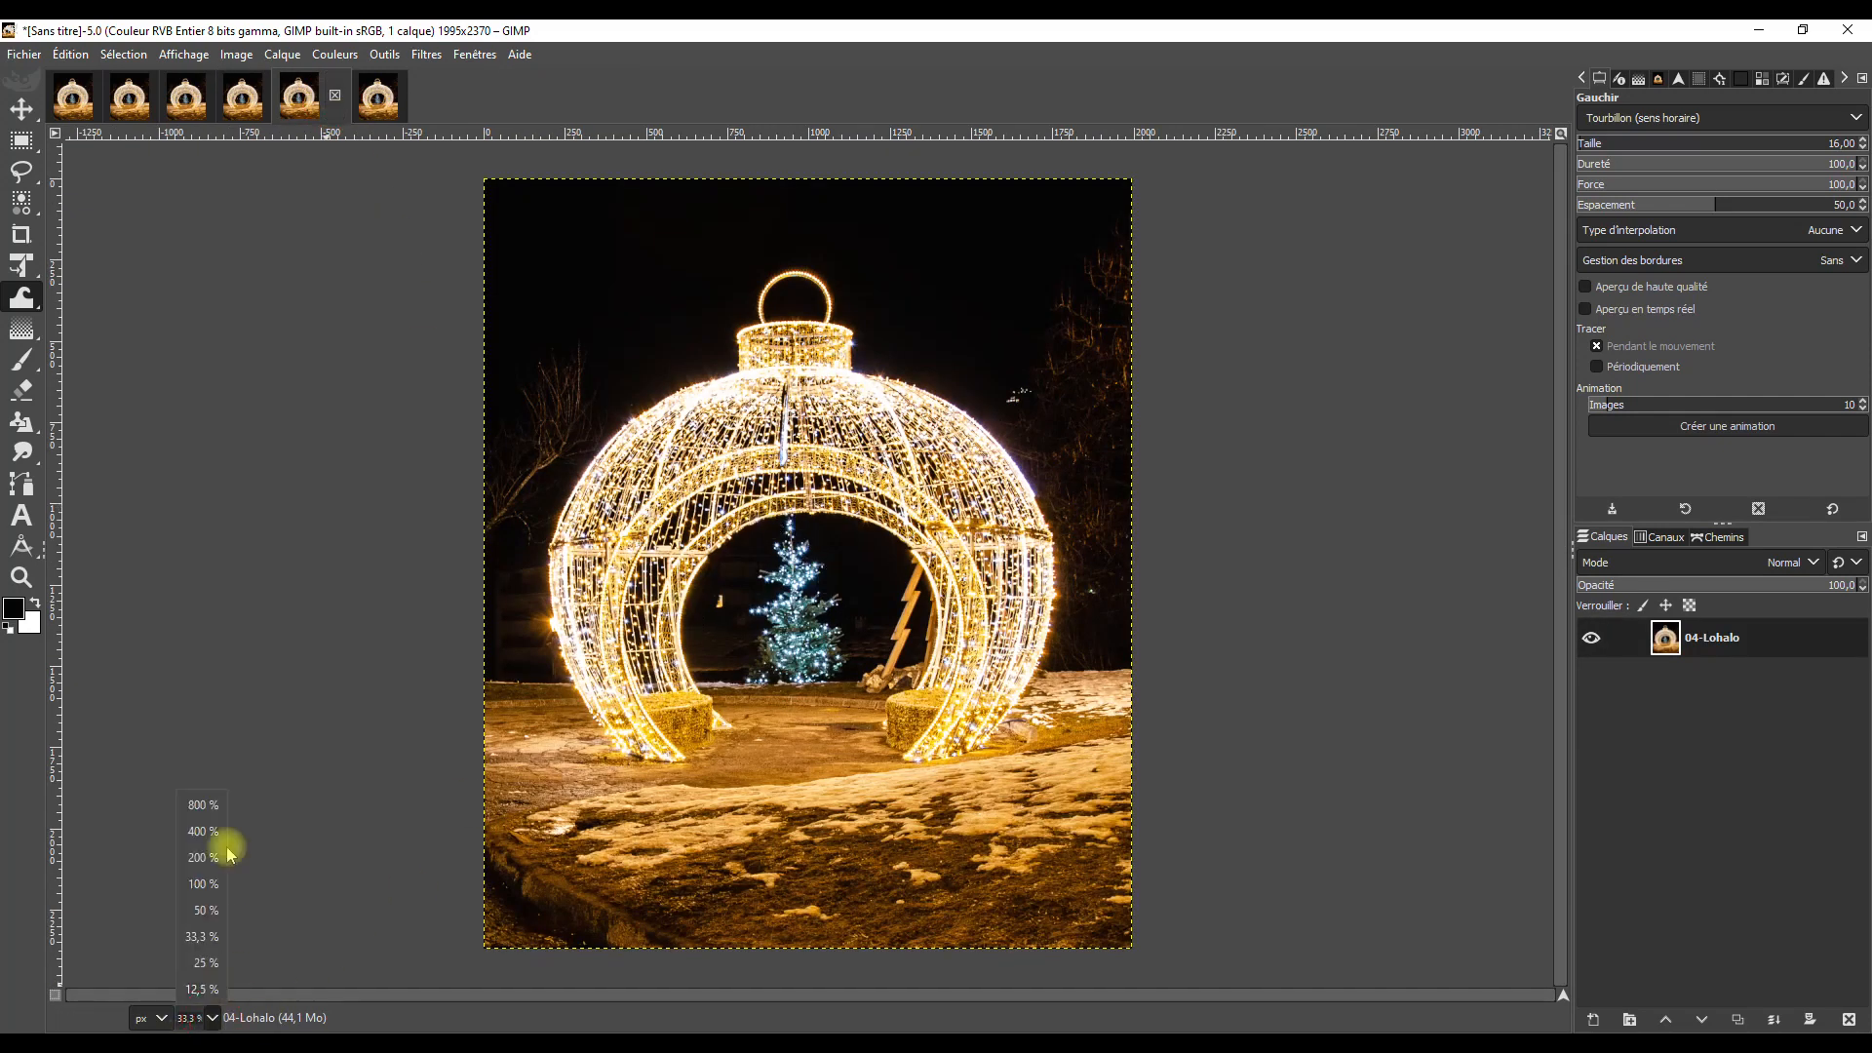
left_click(200, 804)
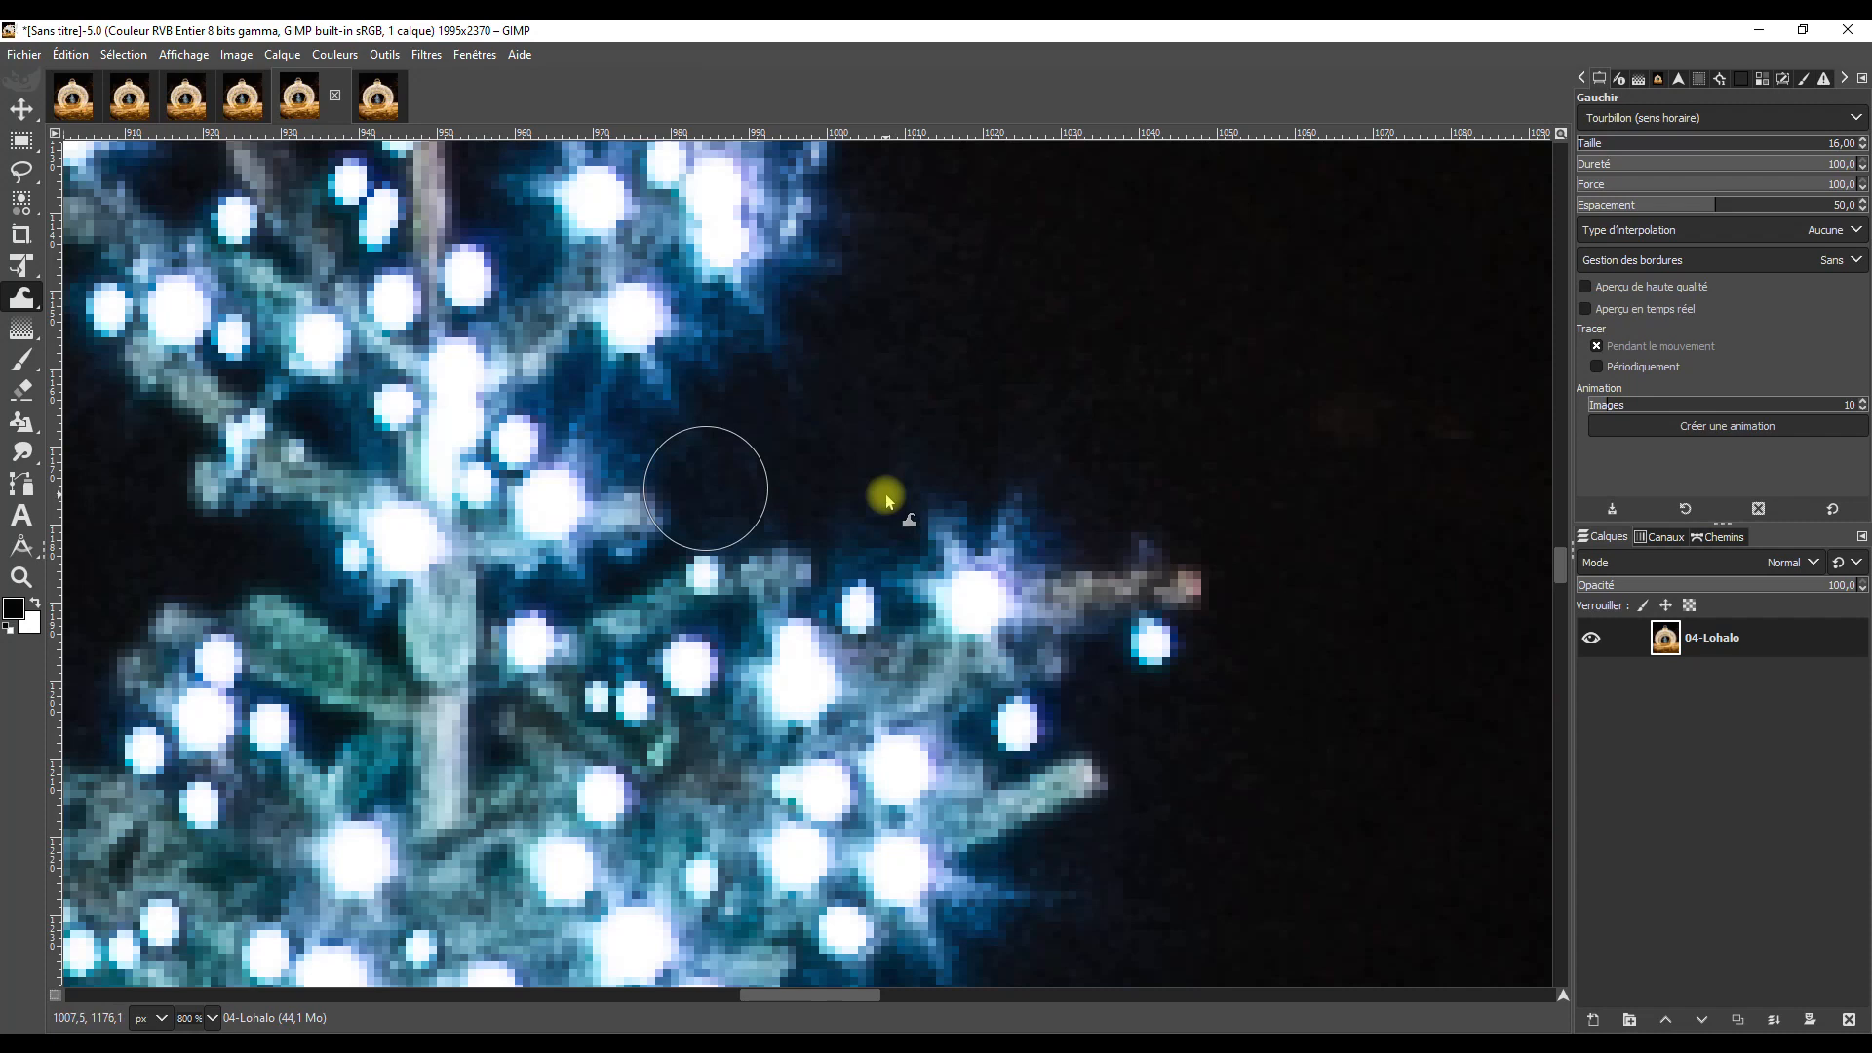
scroll(886, 493, "up", 4)
scroll(879, 494, "up", 1)
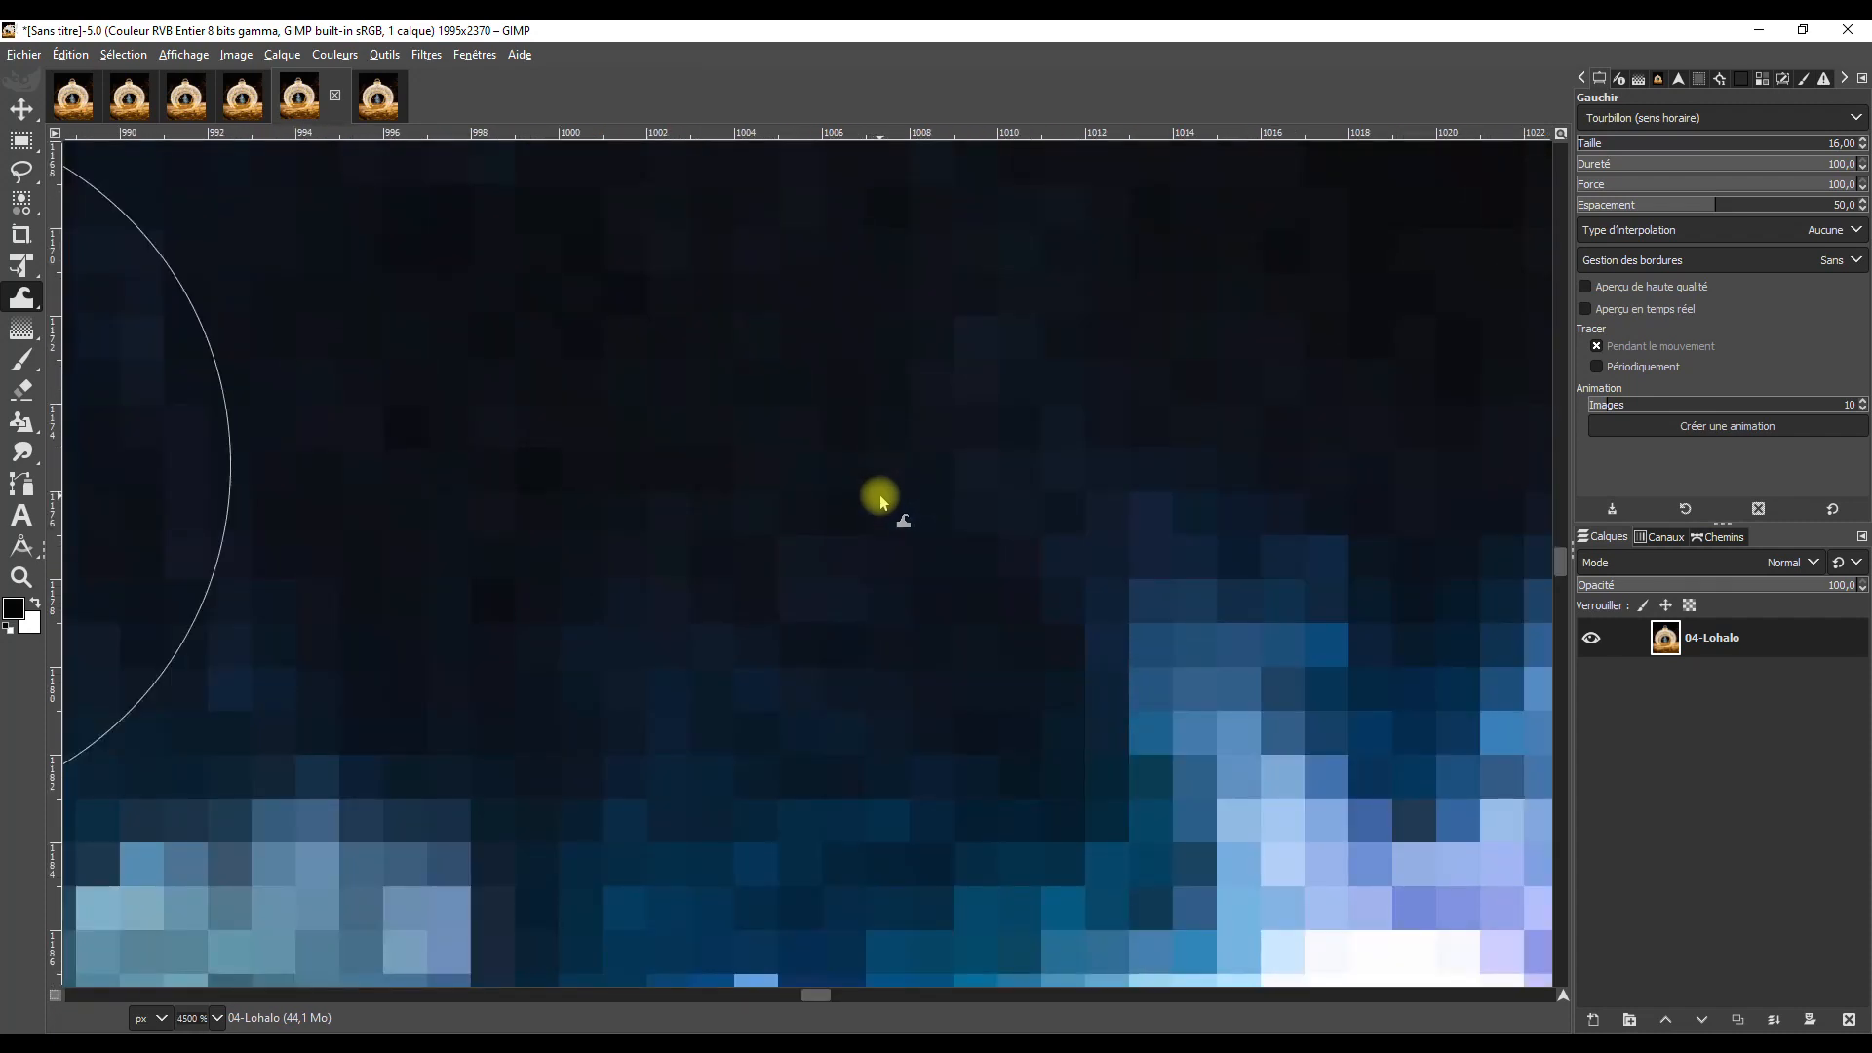
key("ctrl+alt+c")
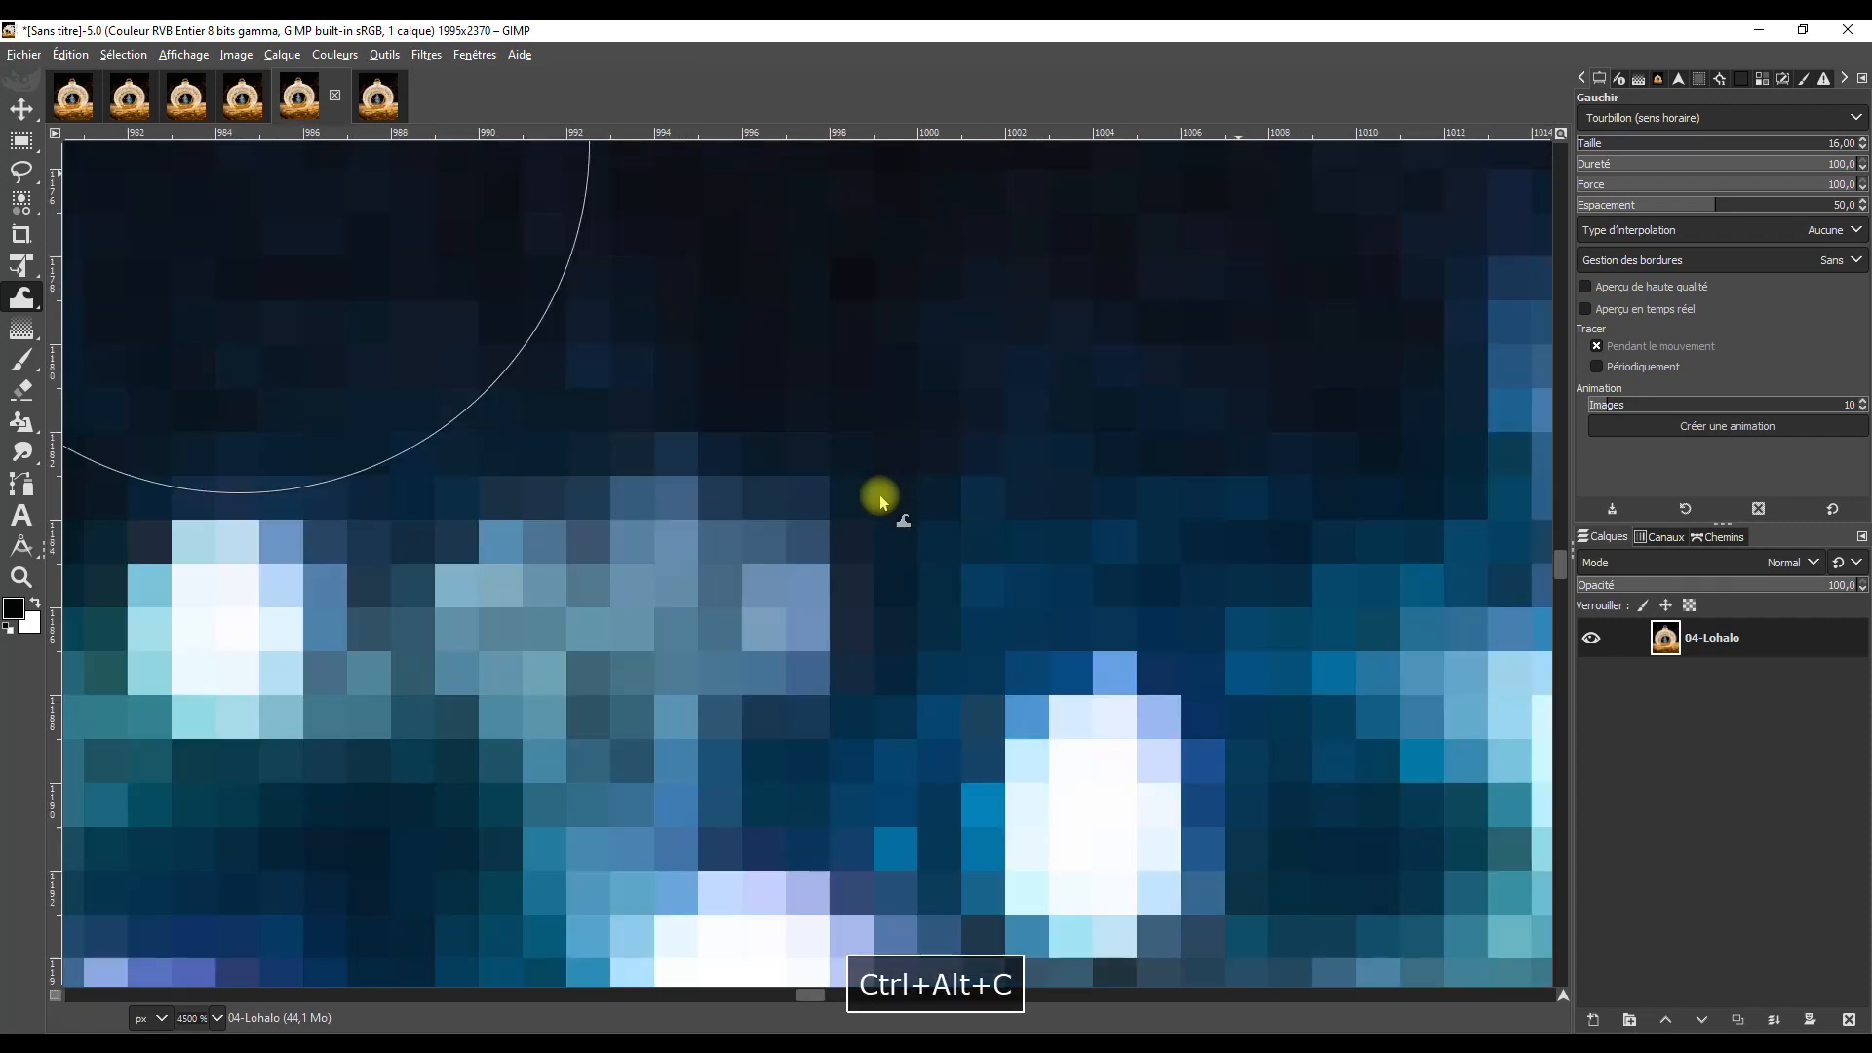
Switch to the 05-Nohalo image, magnify it to 4500%, and centre it in the view.
left_click(399, 89)
left_click(212, 1017)
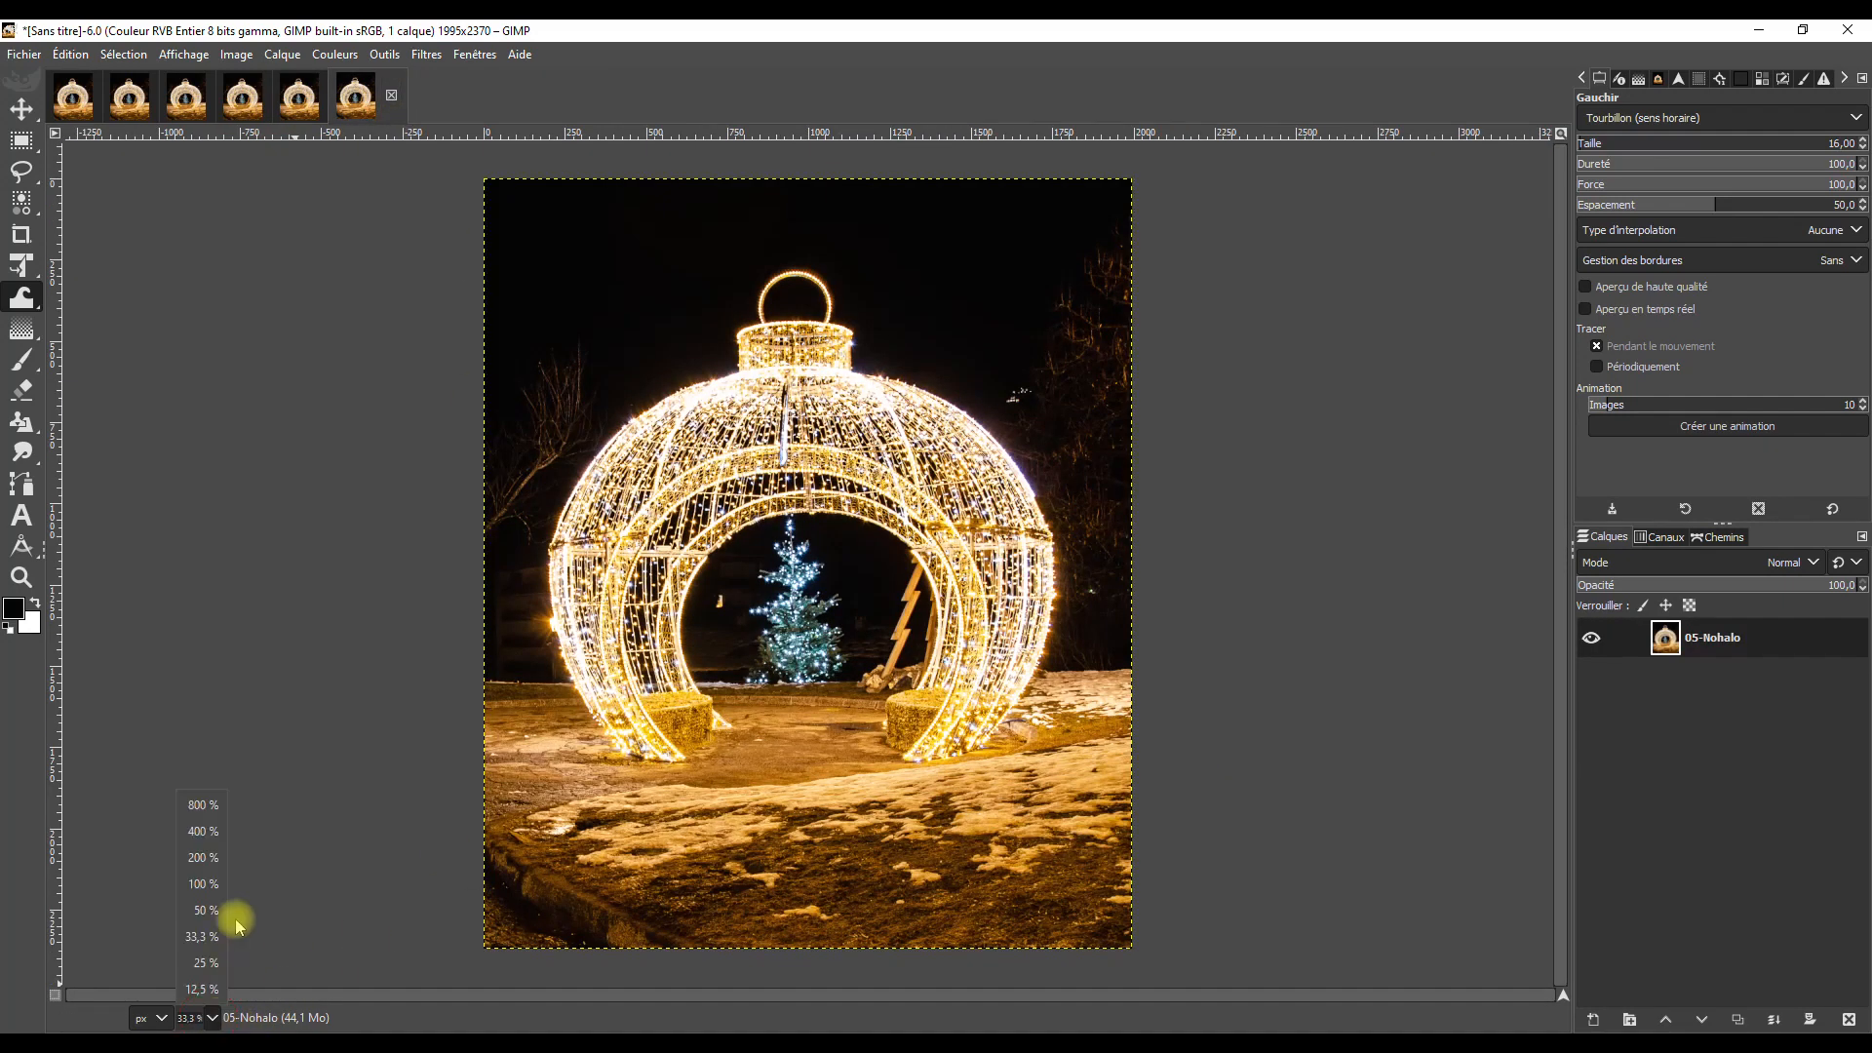
left_click(201, 806)
scroll(794, 486, "up", 2)
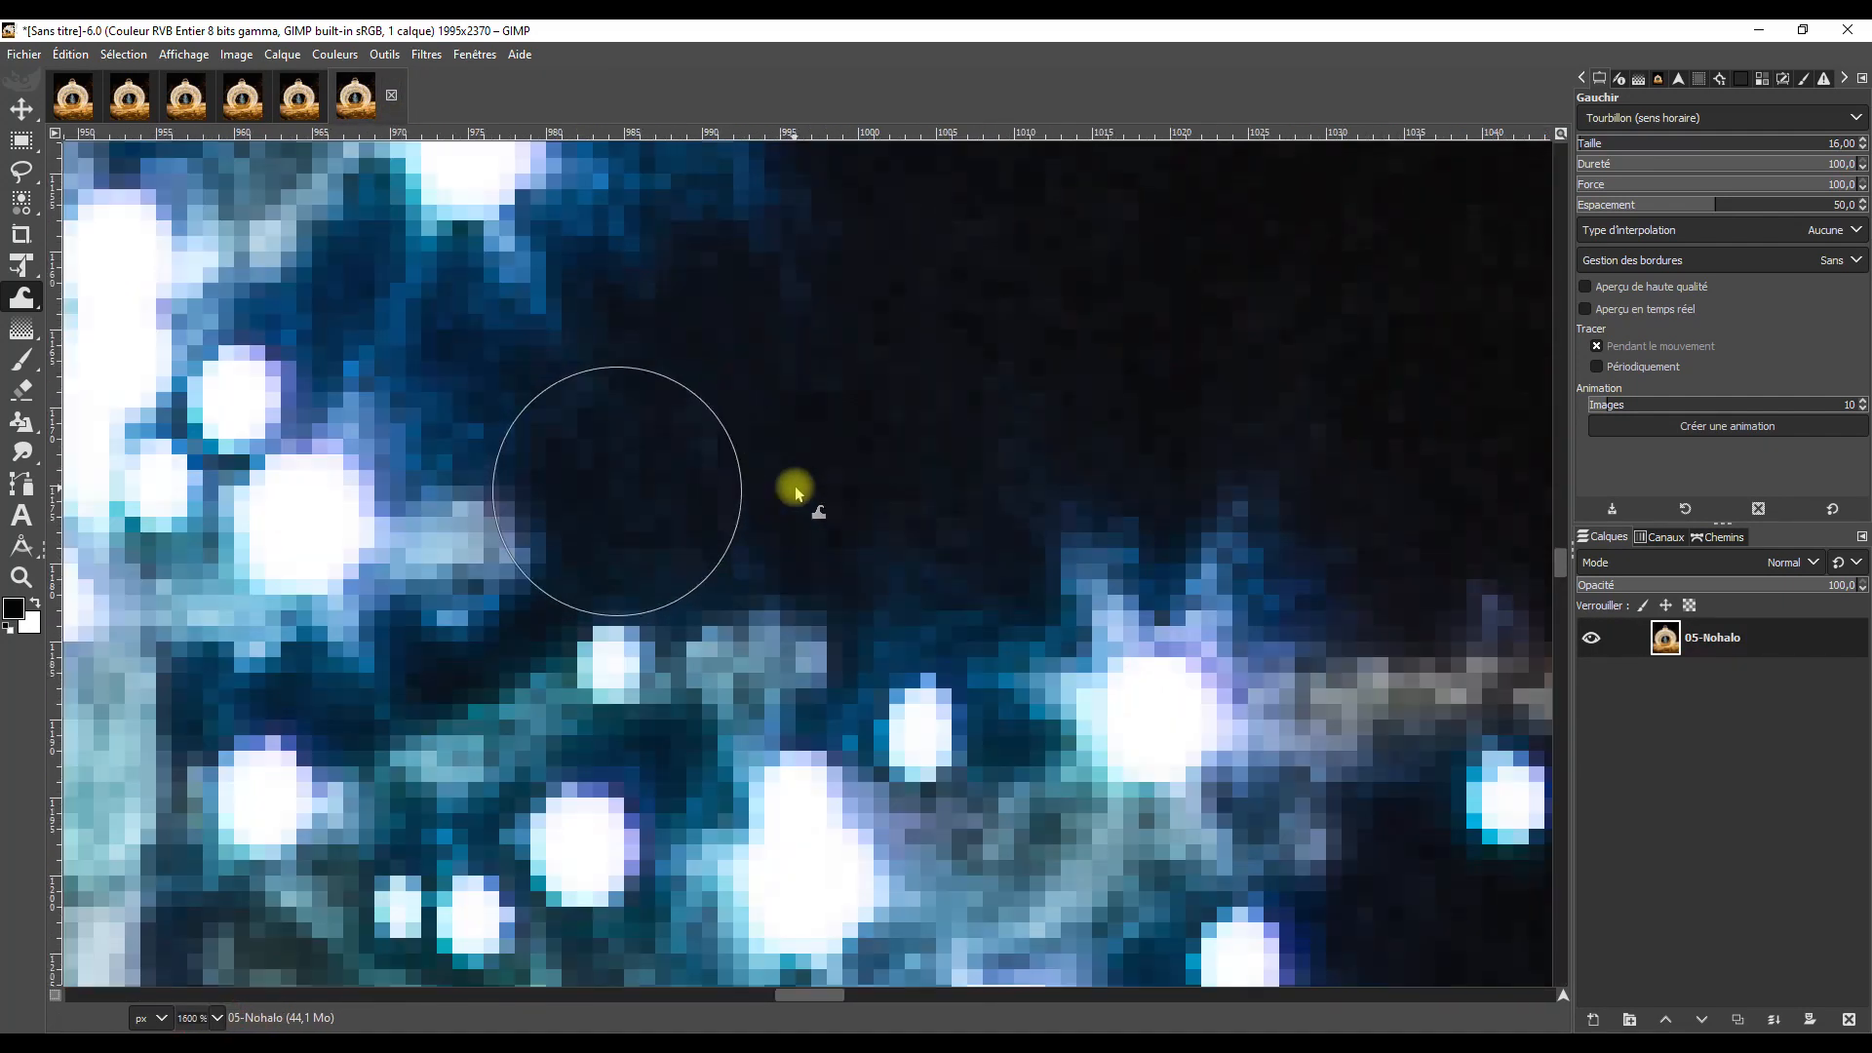
scroll(794, 486, "up", 3)
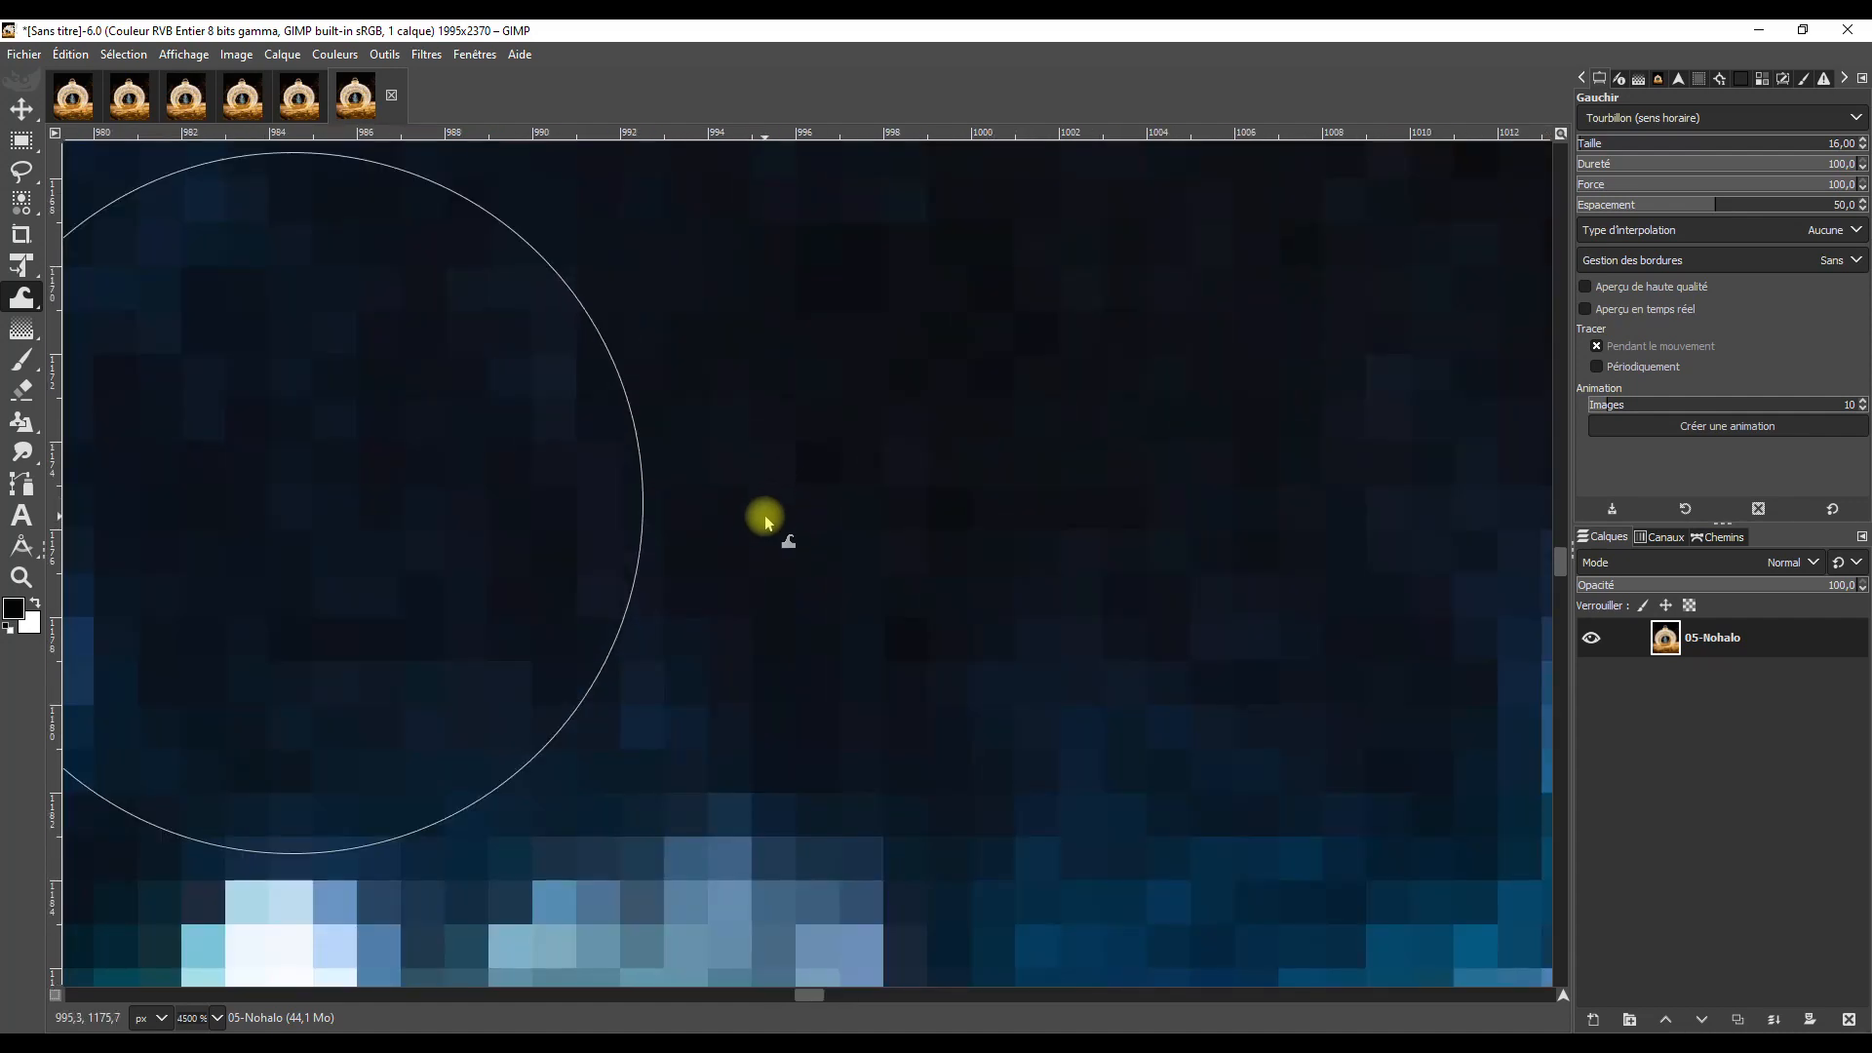
key("ctrl+alt+c")
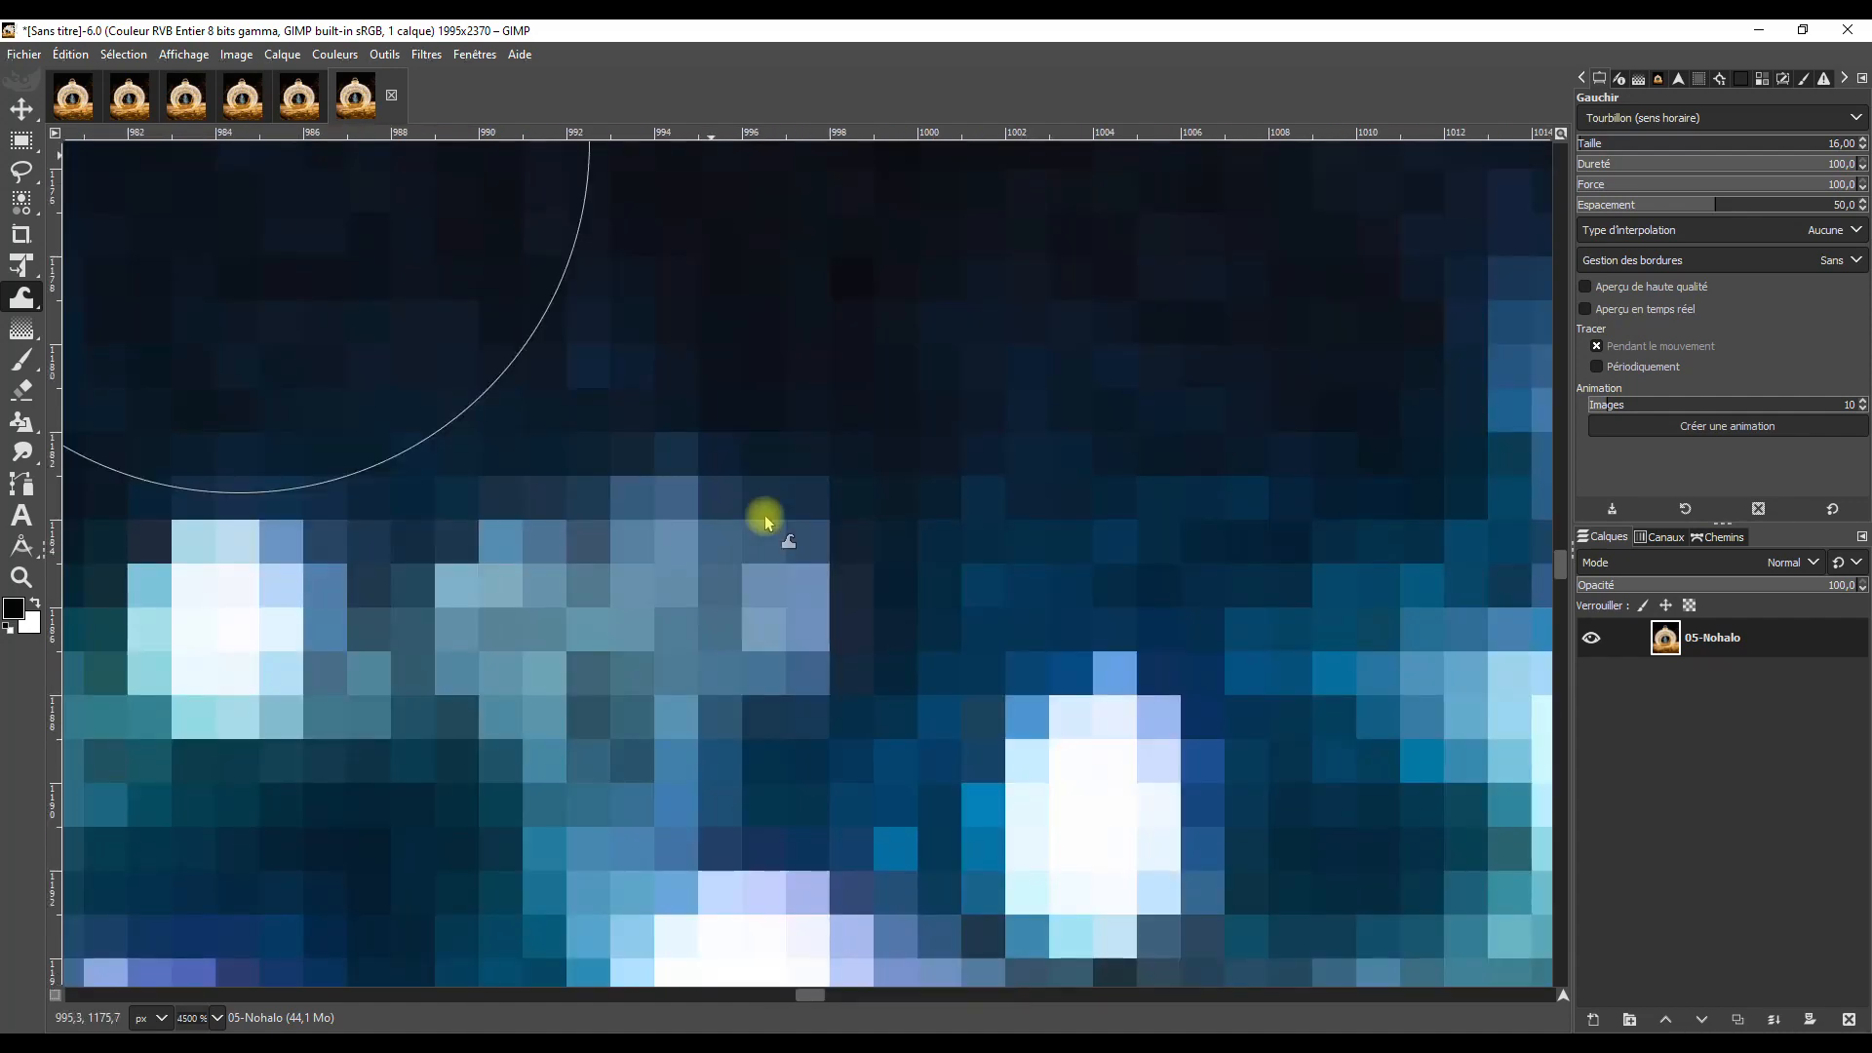
Go through the original and all five duplicates in order to compare their magnified views.
left_click(75, 100)
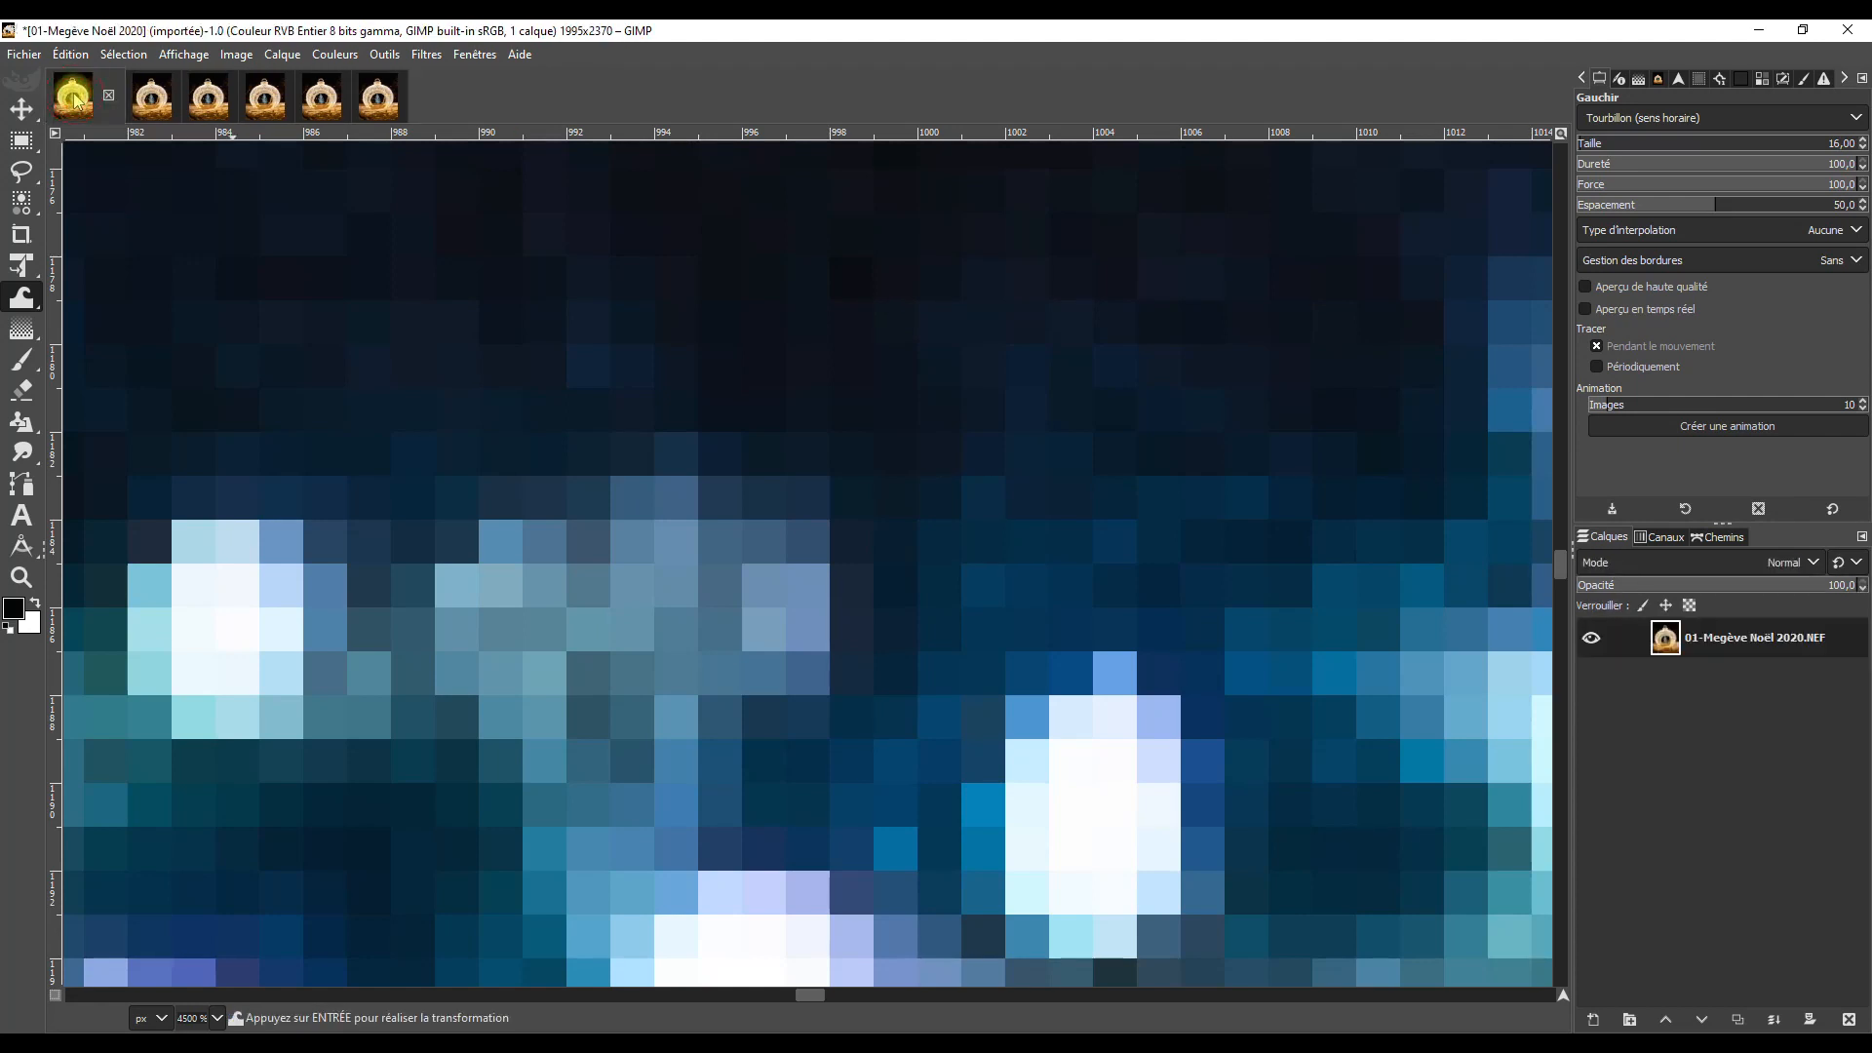
left_click(151, 97)
left_click(203, 100)
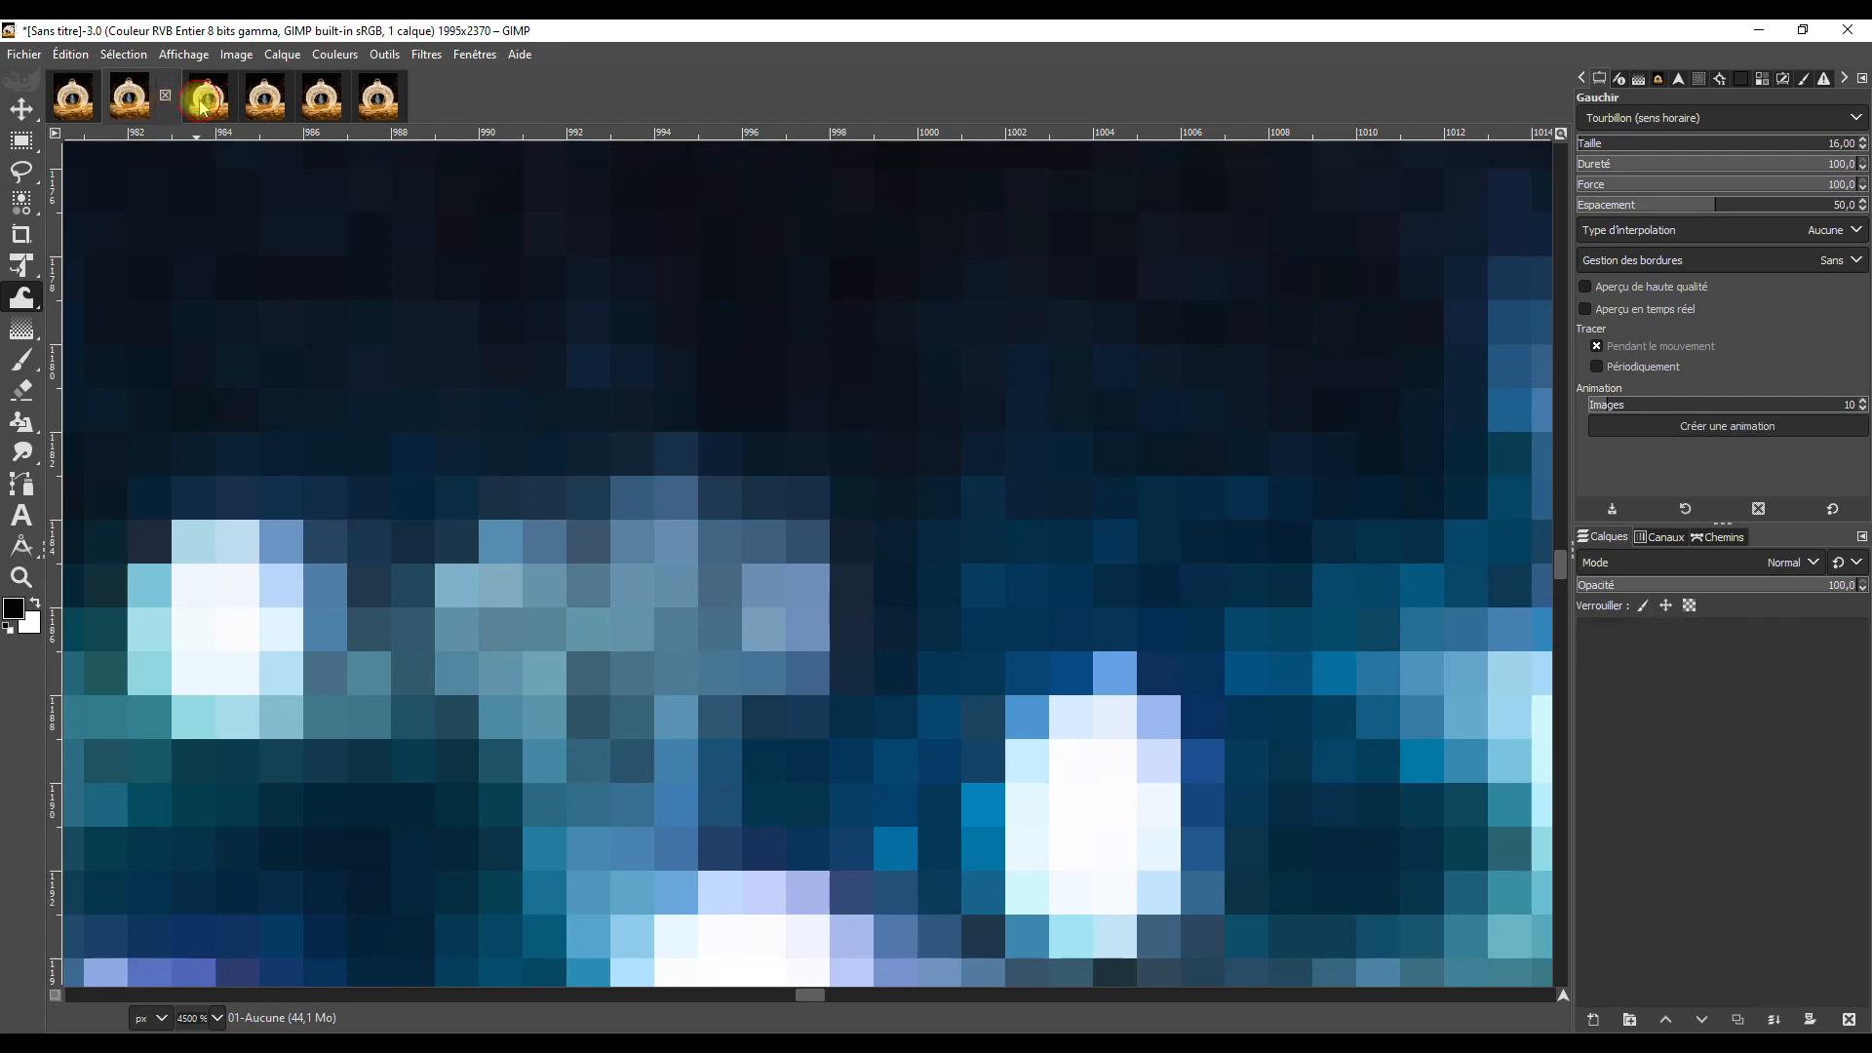
left_click(264, 102)
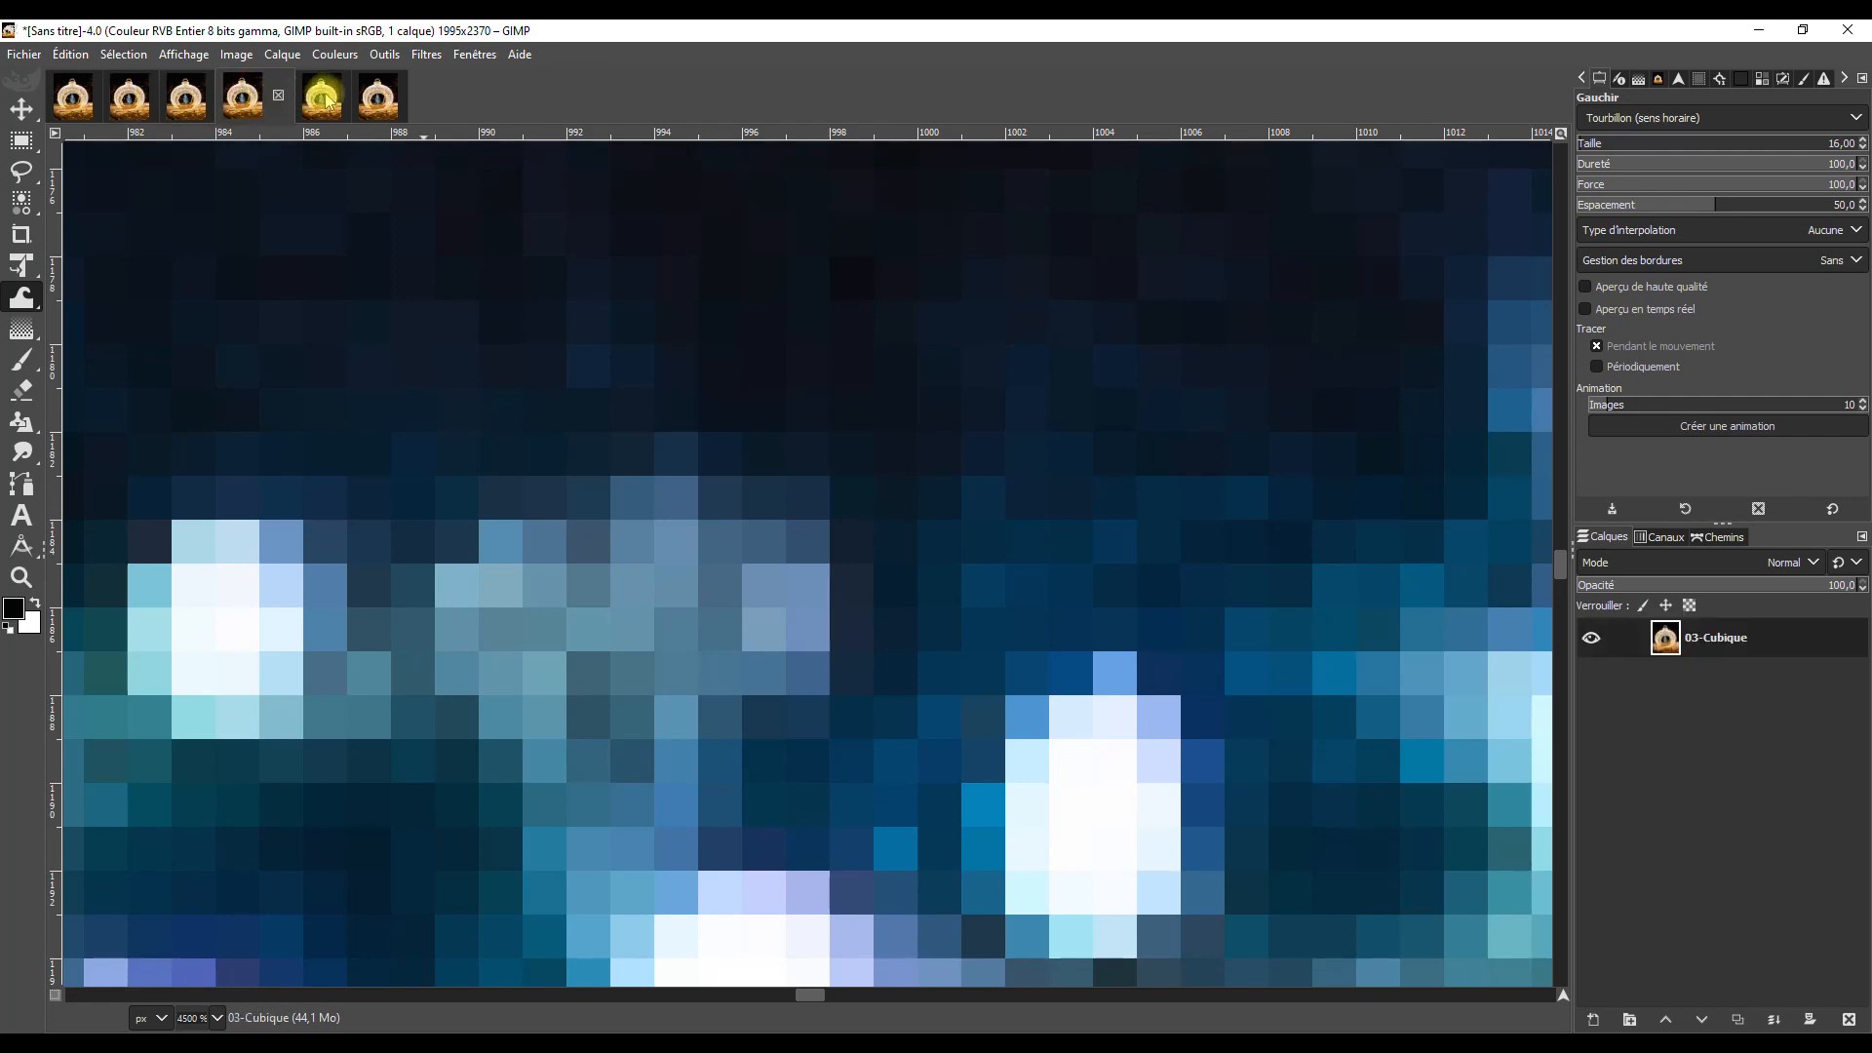
left_click(302, 96)
left_click(396, 98)
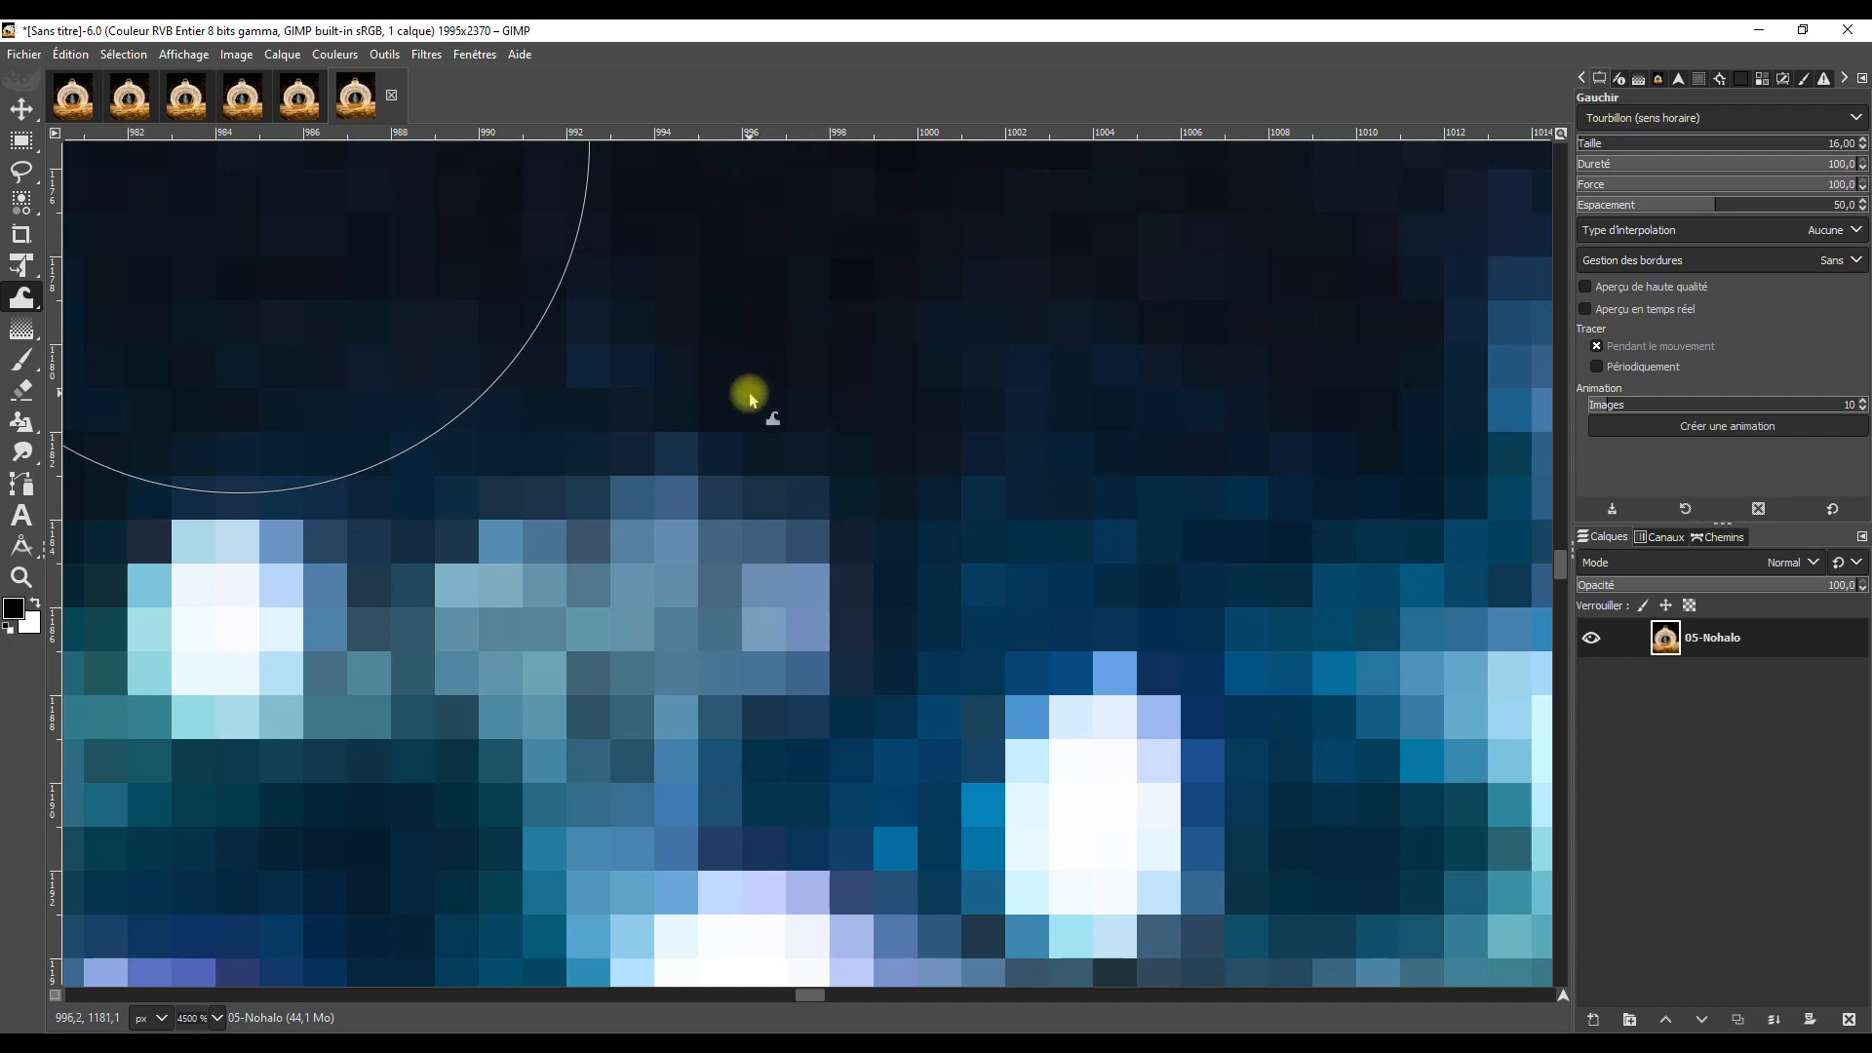
On the 01-Aucune image, warp the spot at about 997, 1186 with Tourbillon (sens horaire) and apply the transformation.
left_click(130, 98)
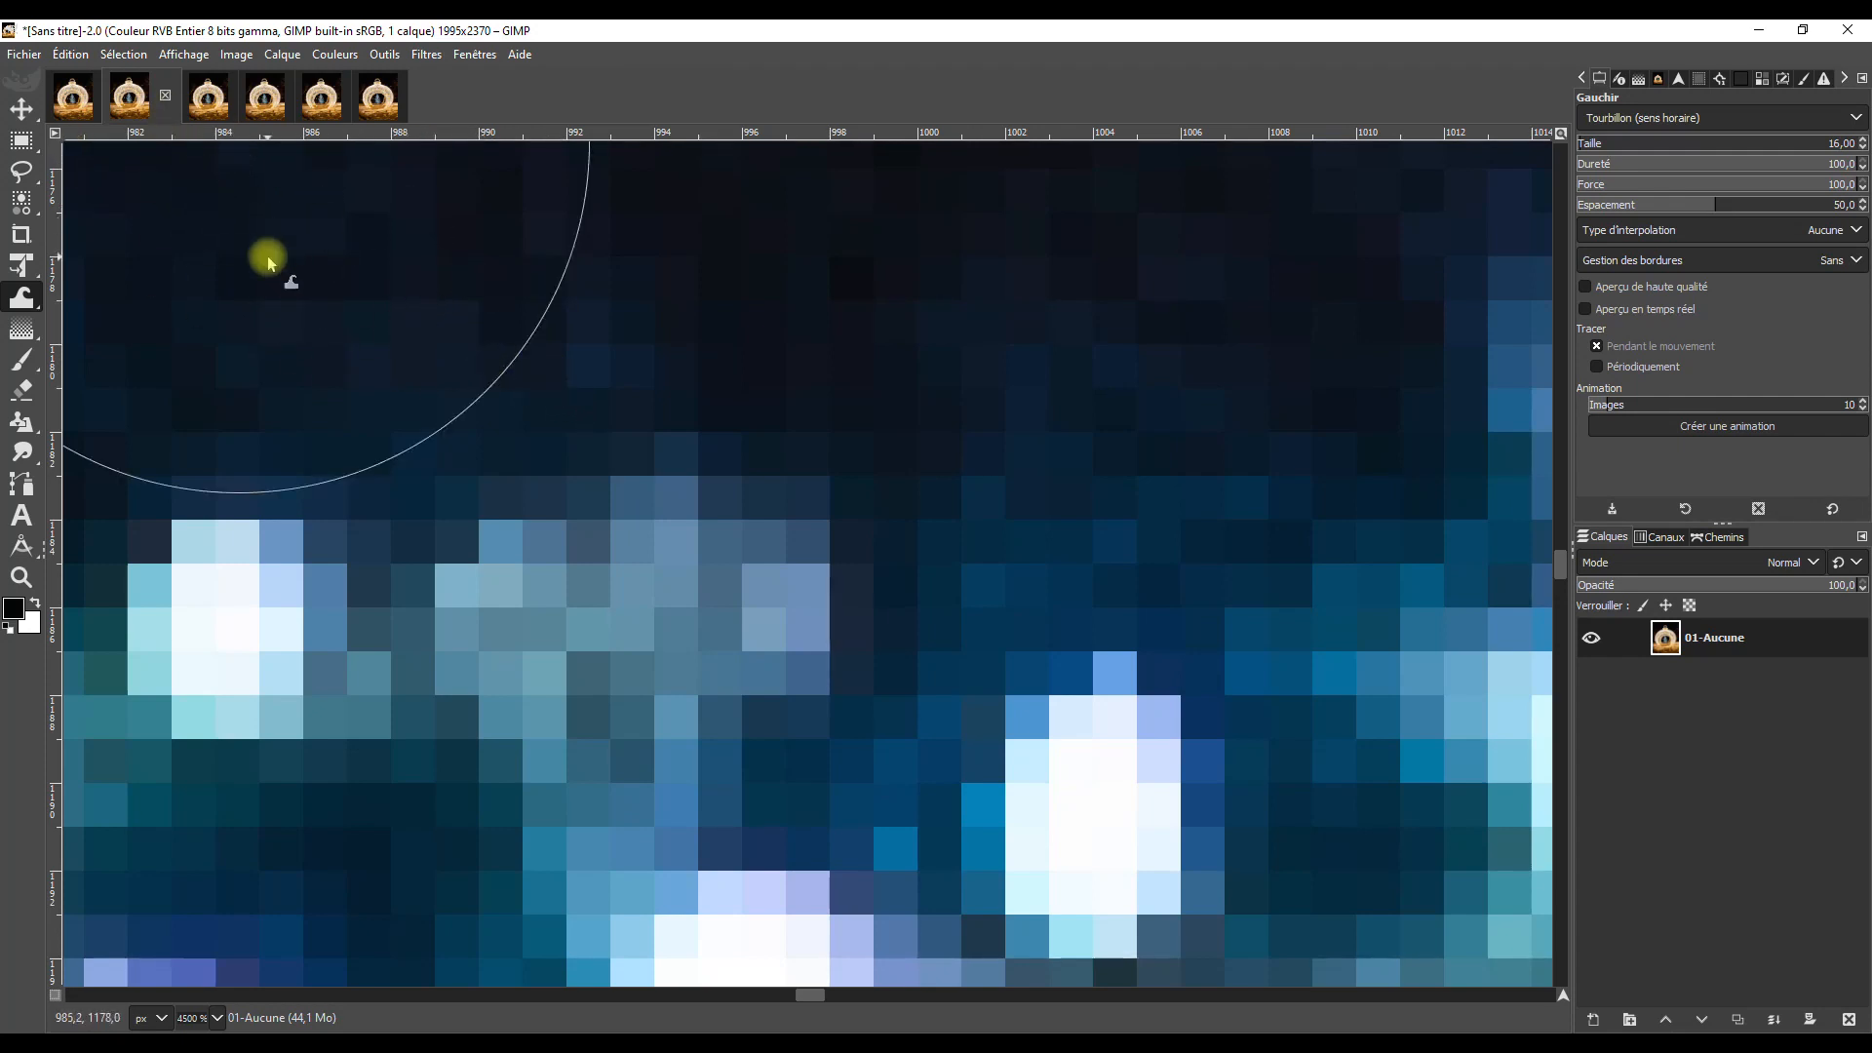
key("Escape")
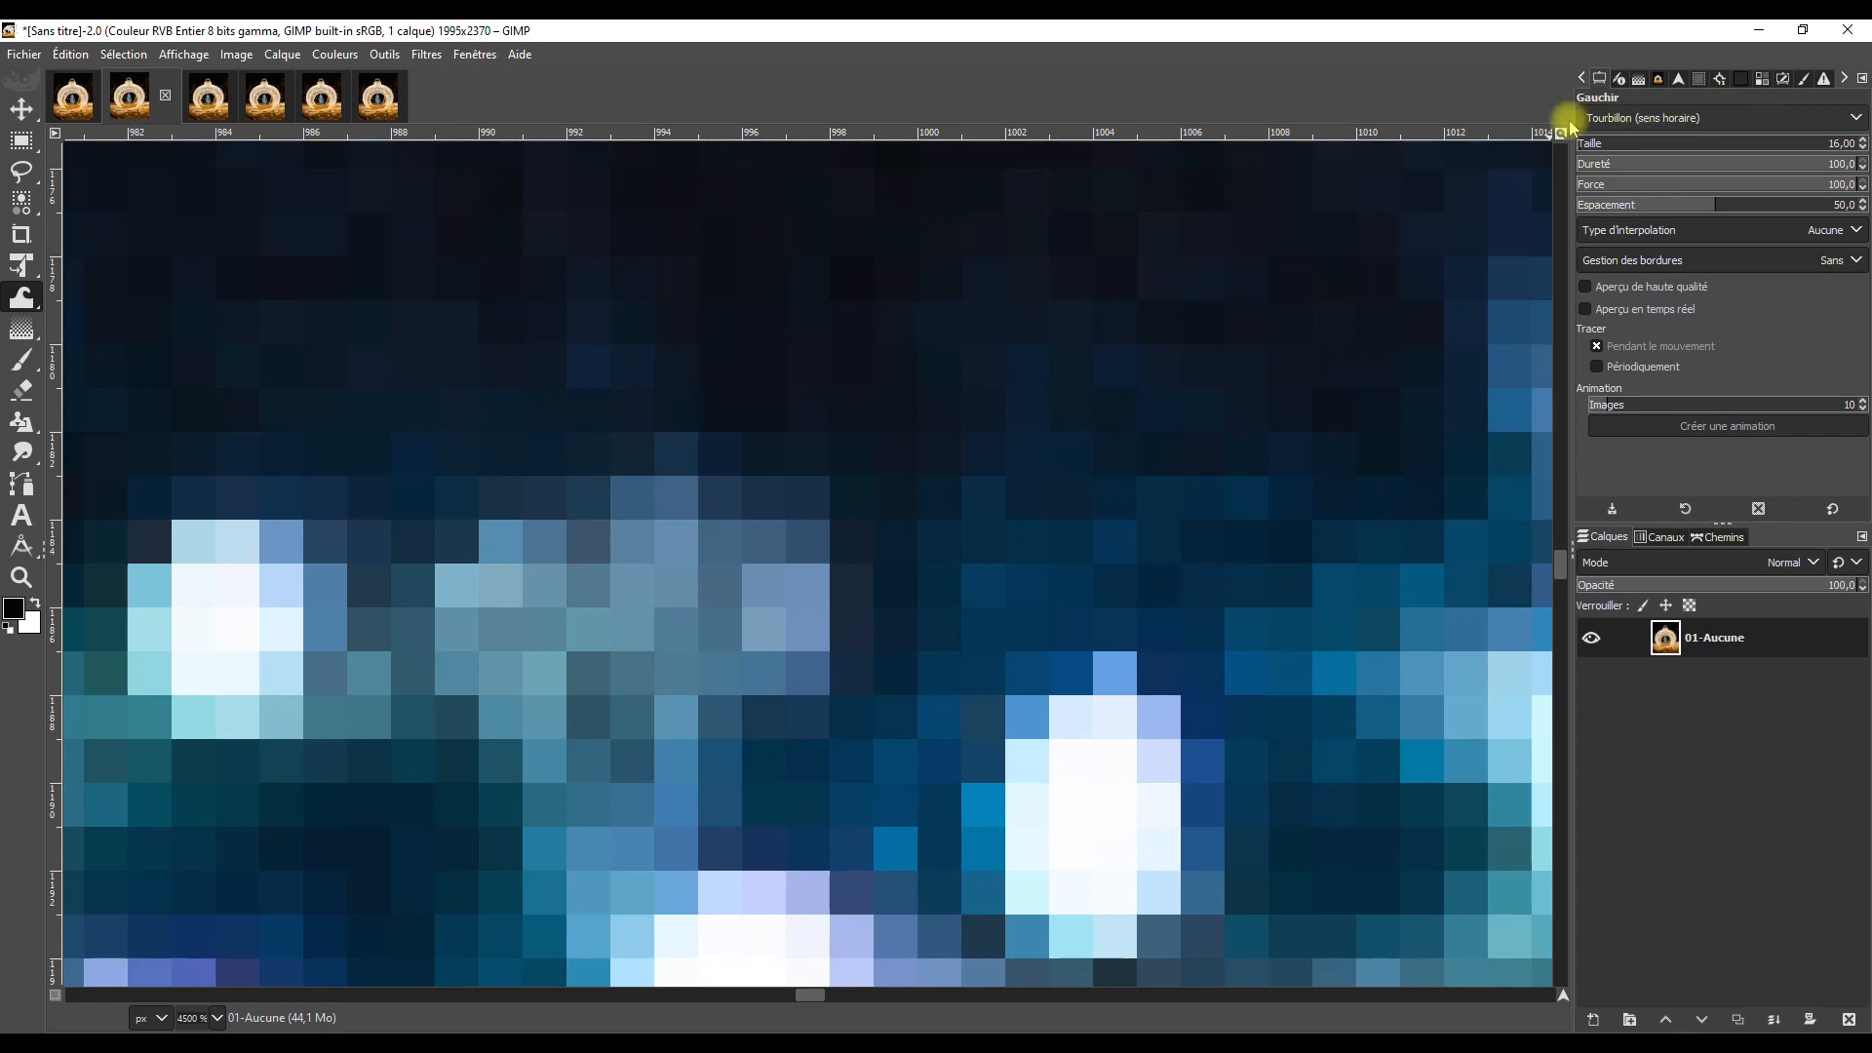
left_click(1858, 119)
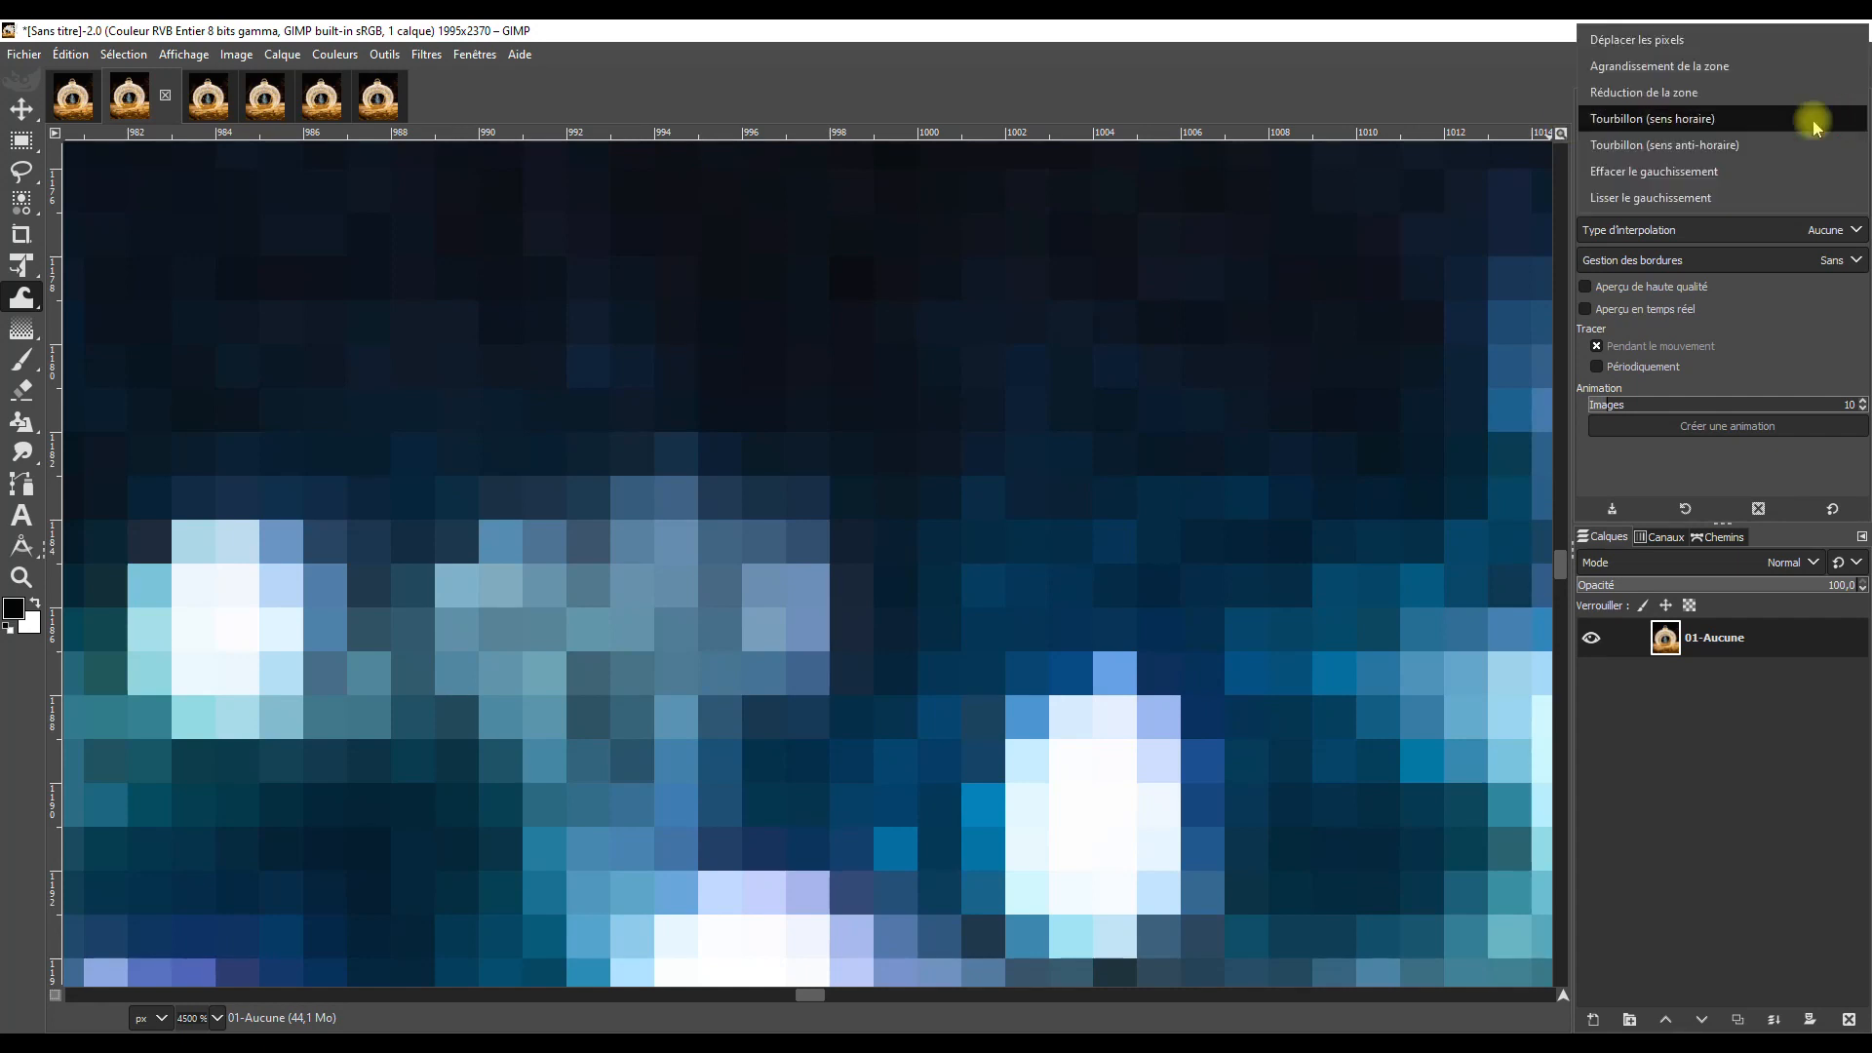
left_click(1648, 119)
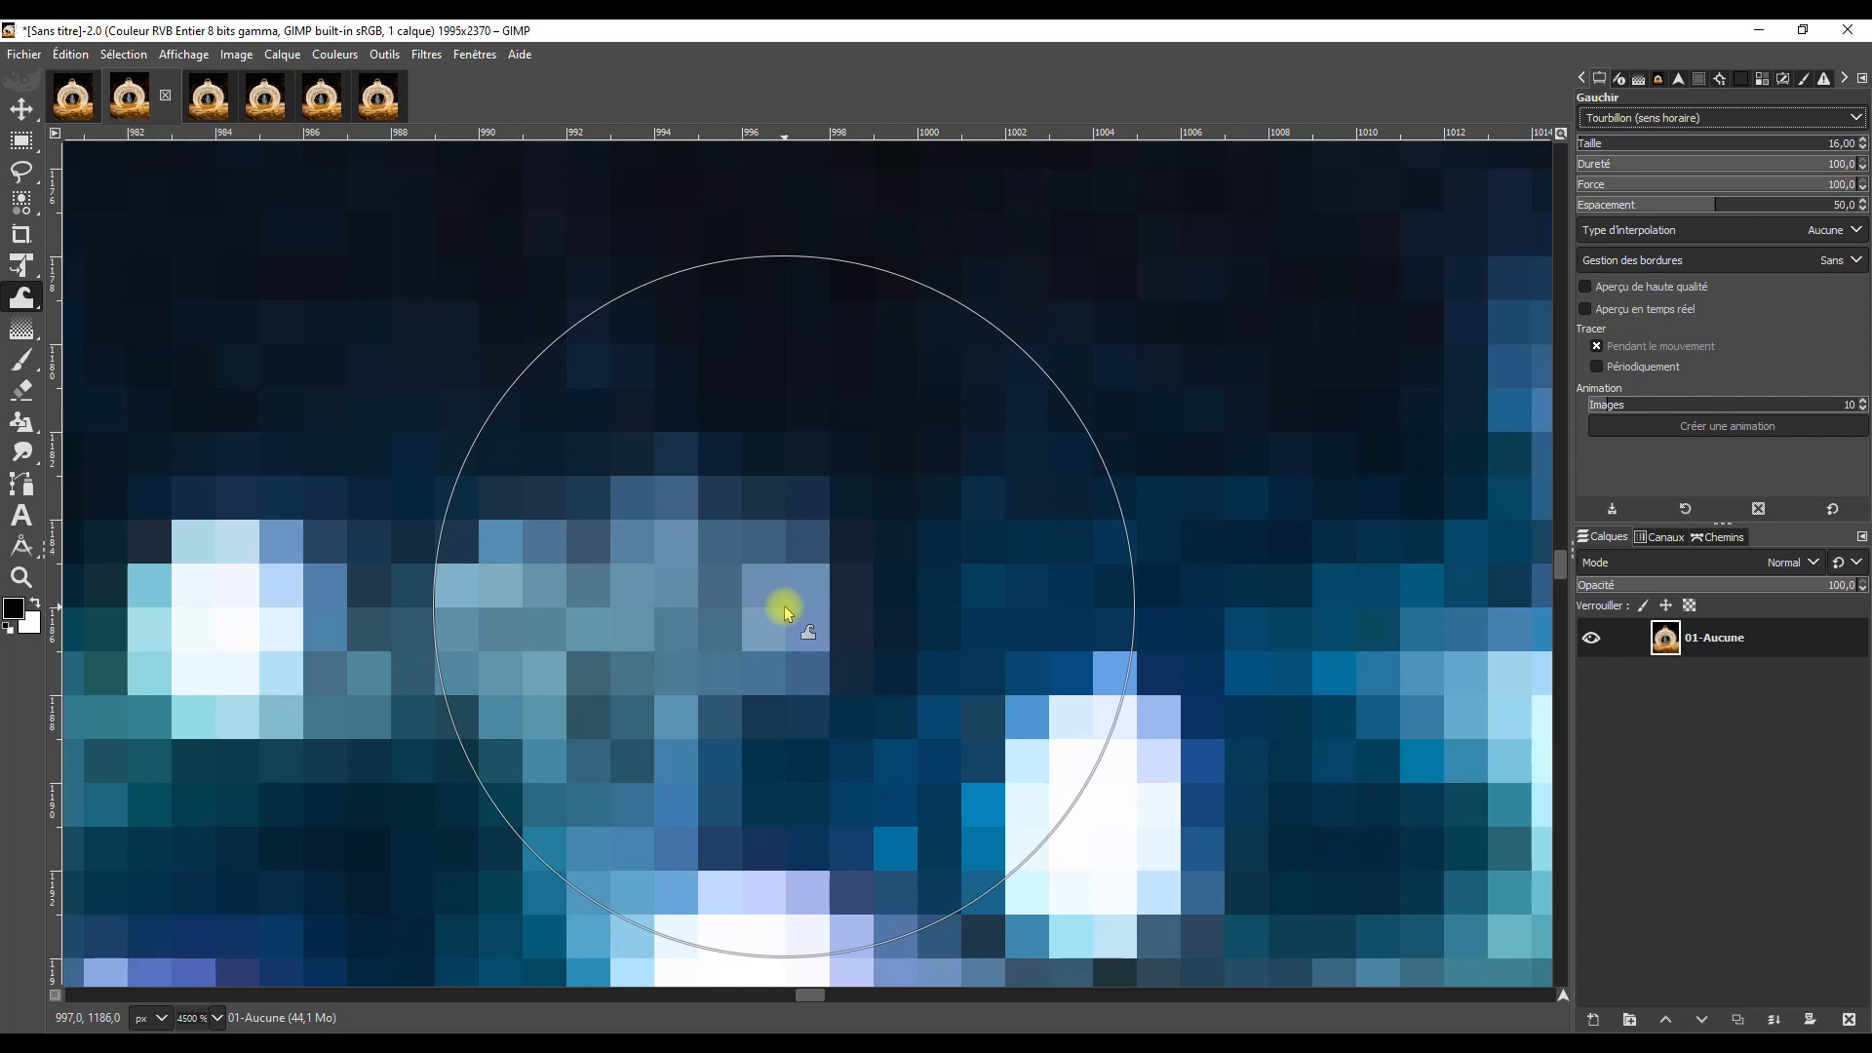
left_click_drag(785, 606, 786, 608)
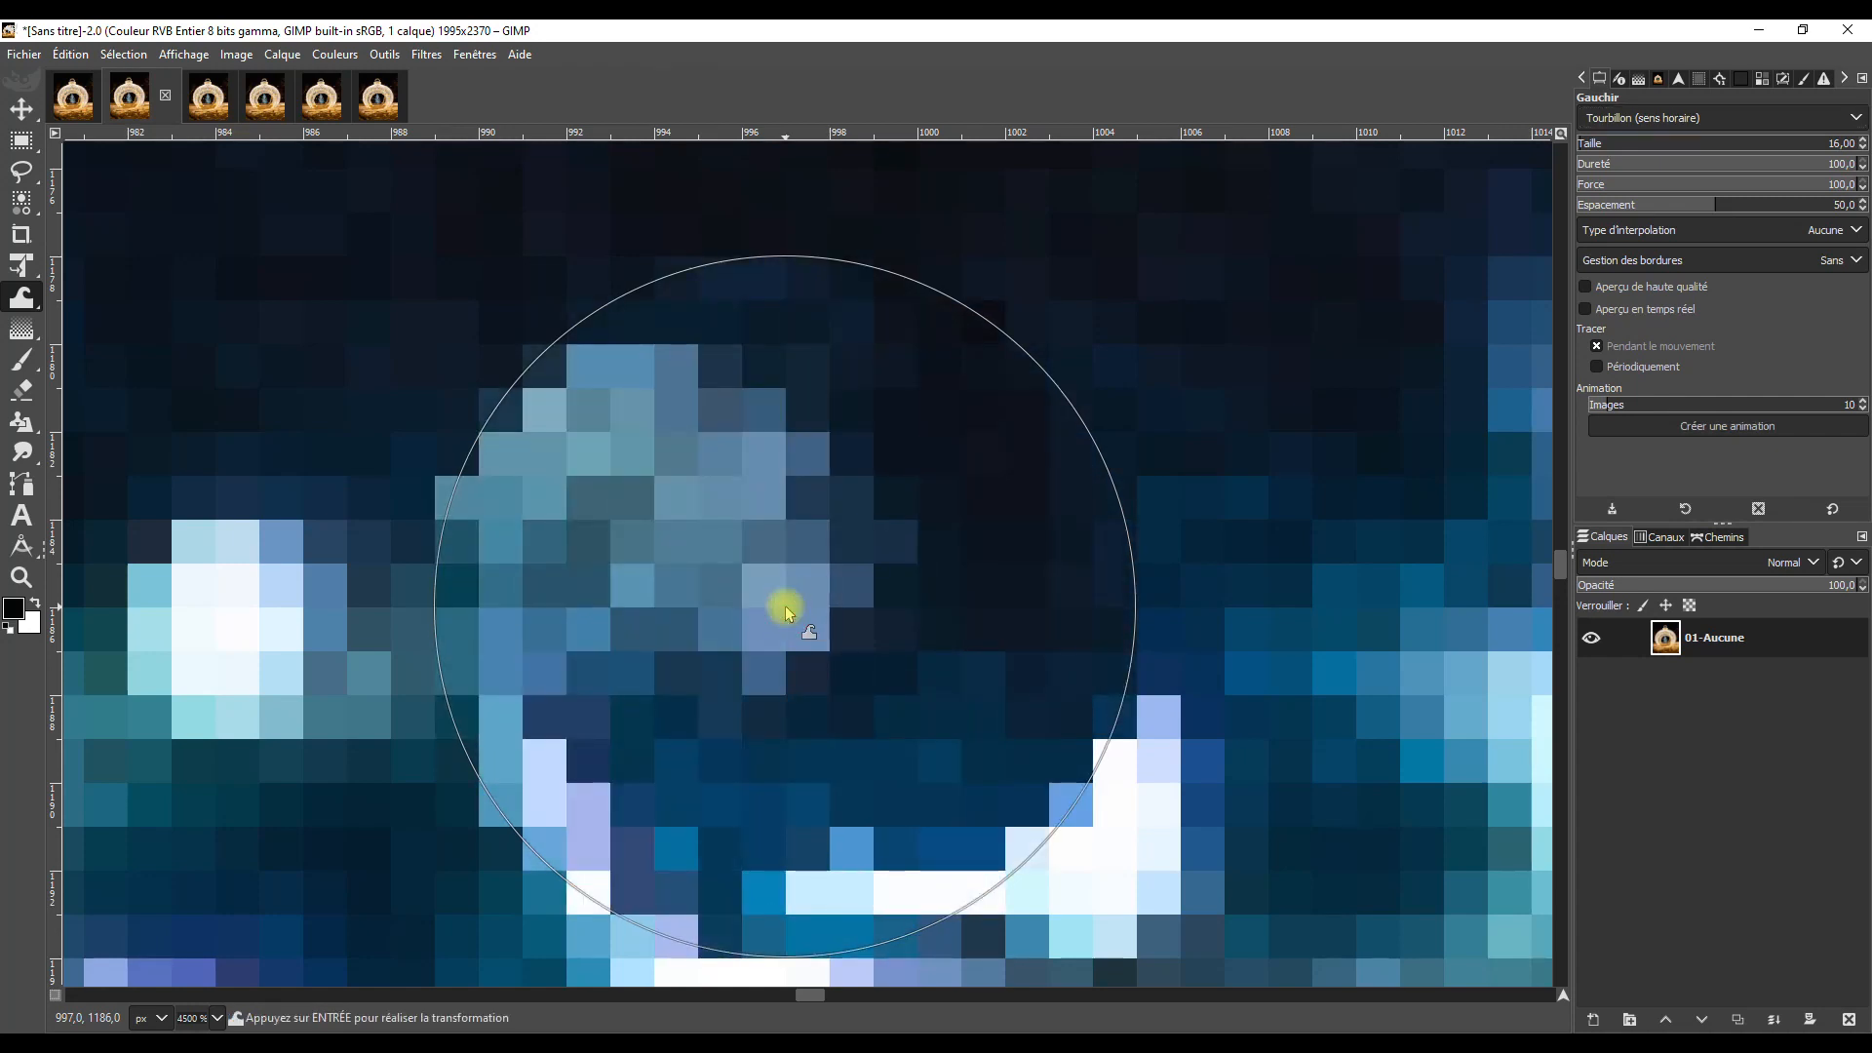
key("Return")
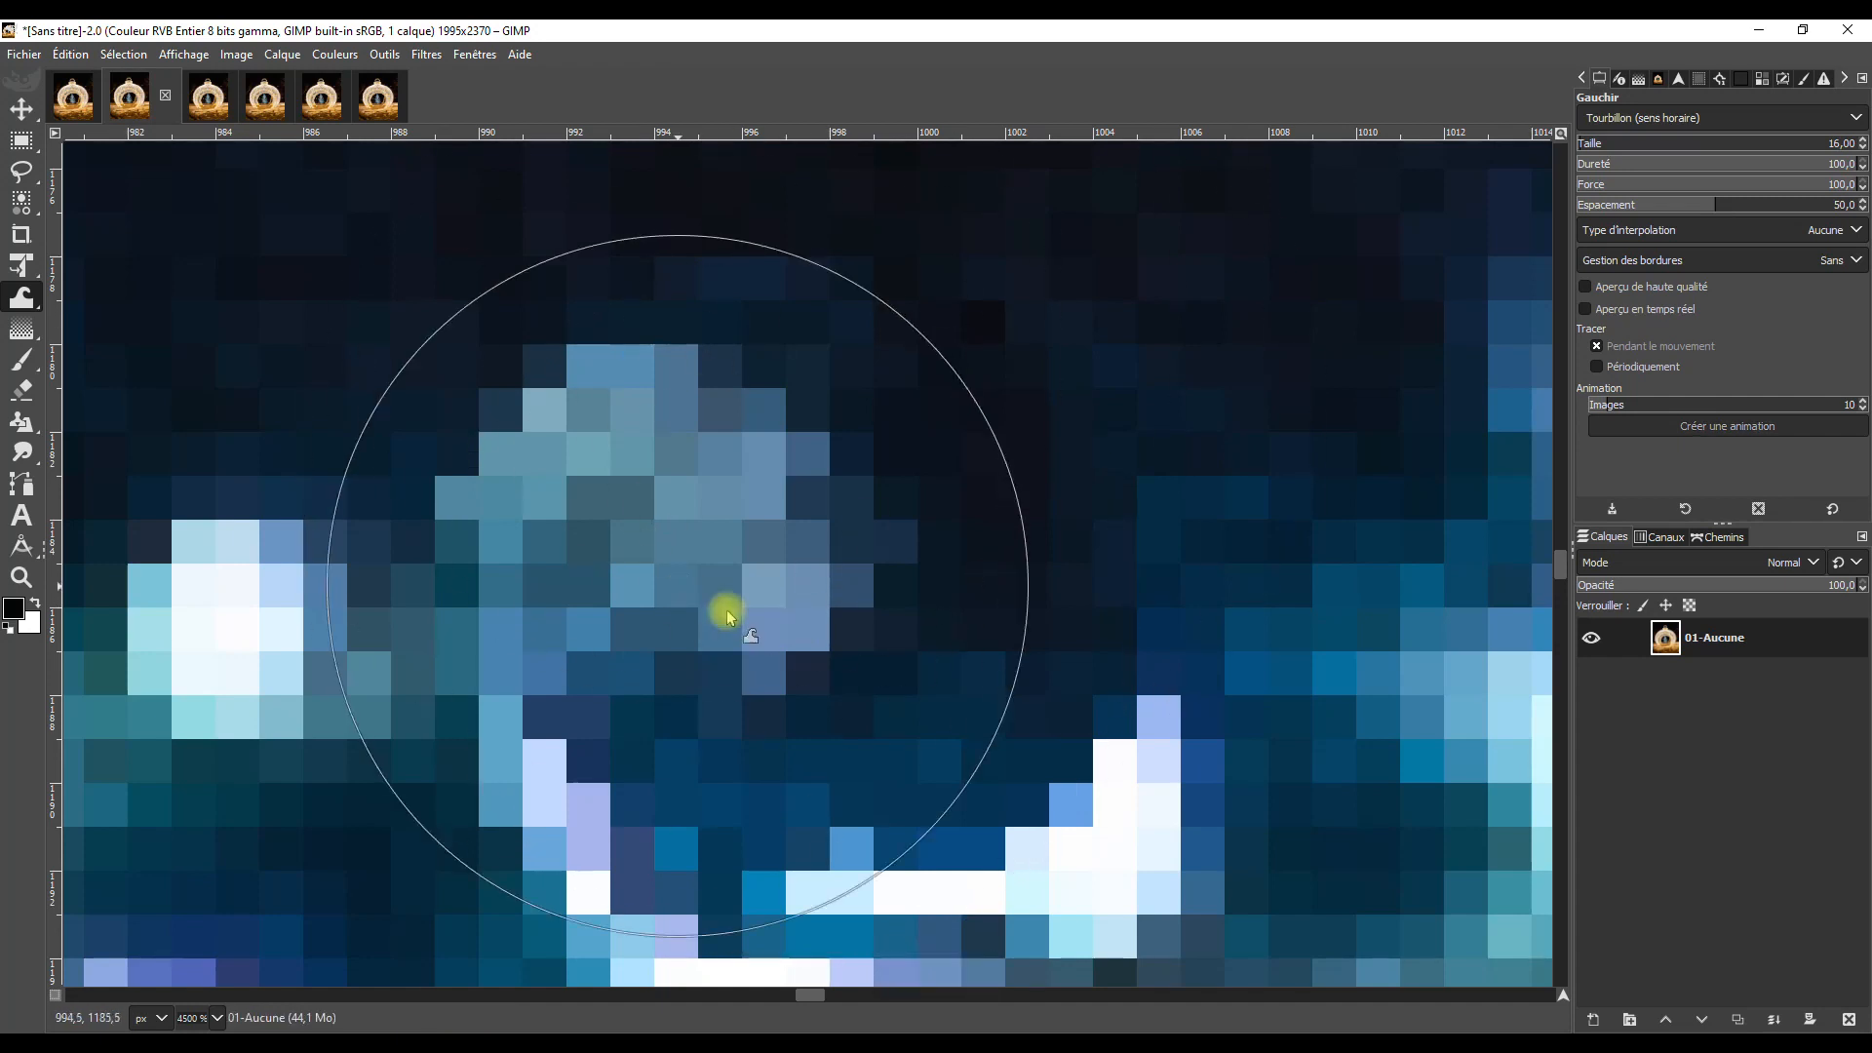
On the 02-Linéaire image, set the warp interpolation to Linéaire, swirl the spot at about 997, 1186 clockwise, and apply it.
left_click(189, 90)
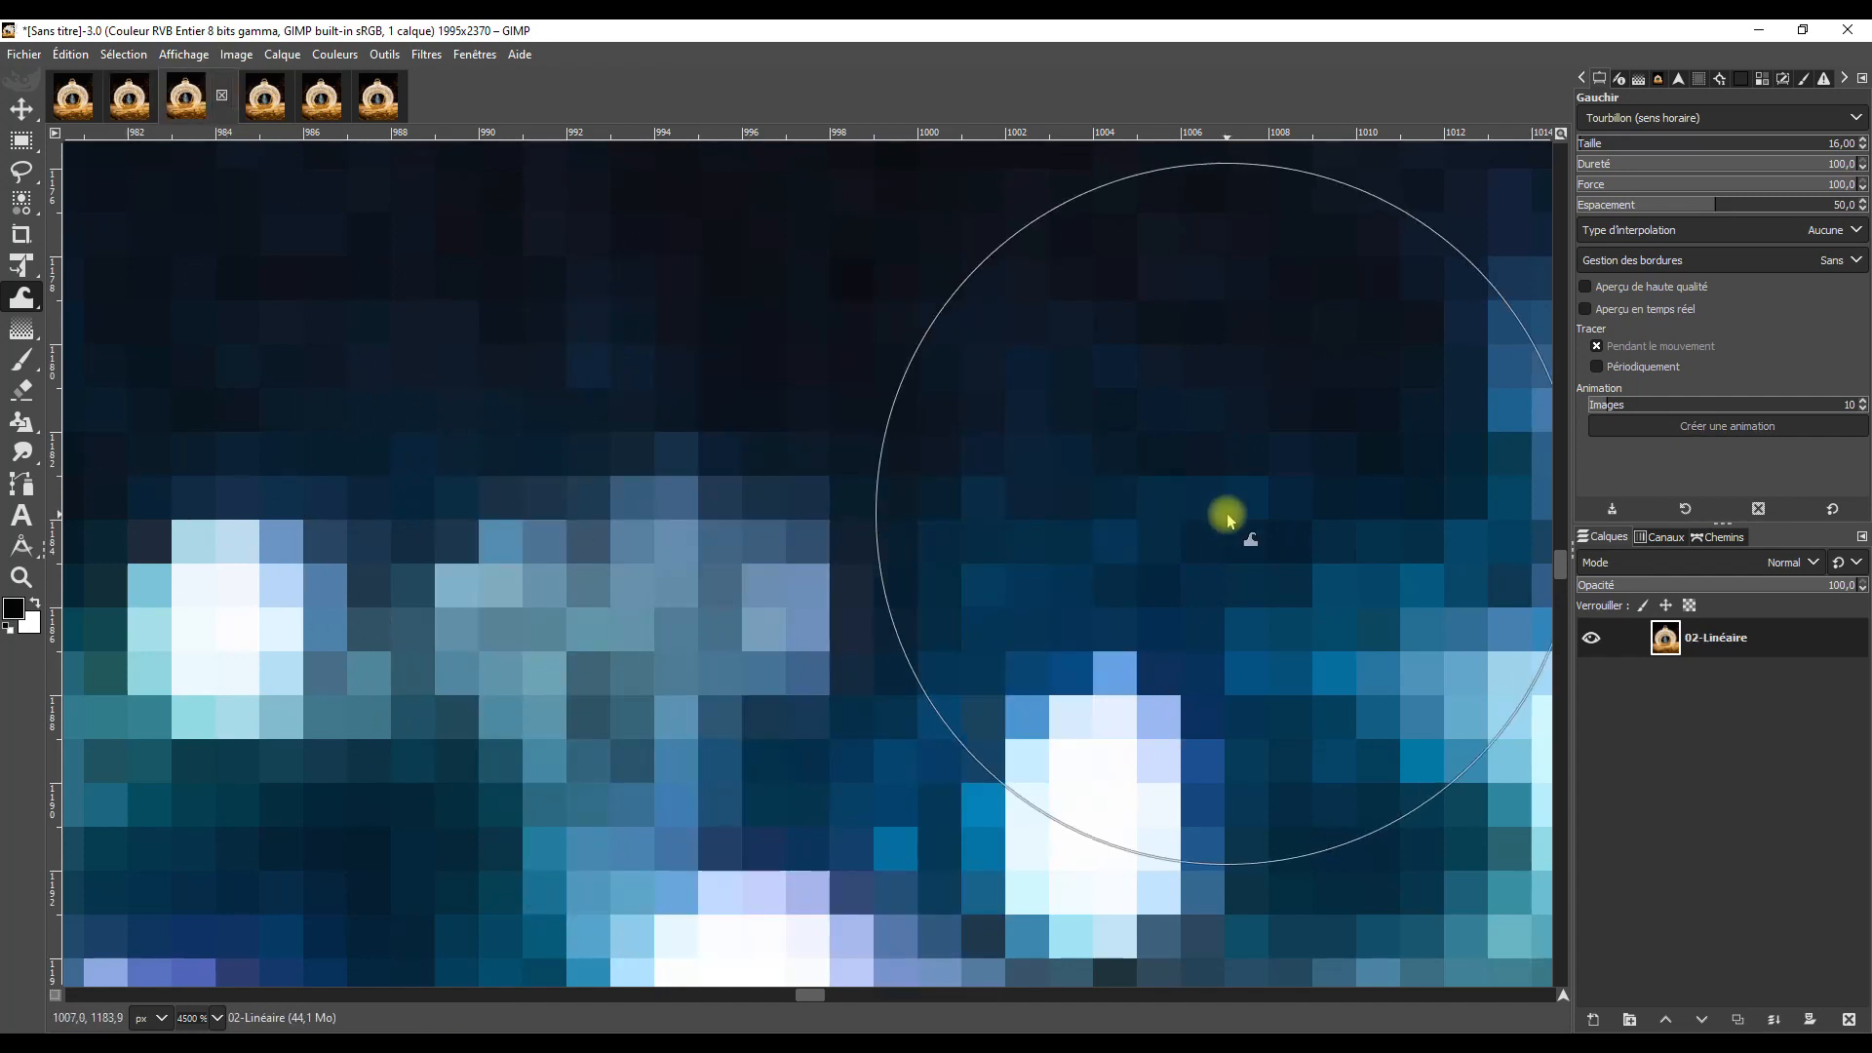
left_click(1855, 231)
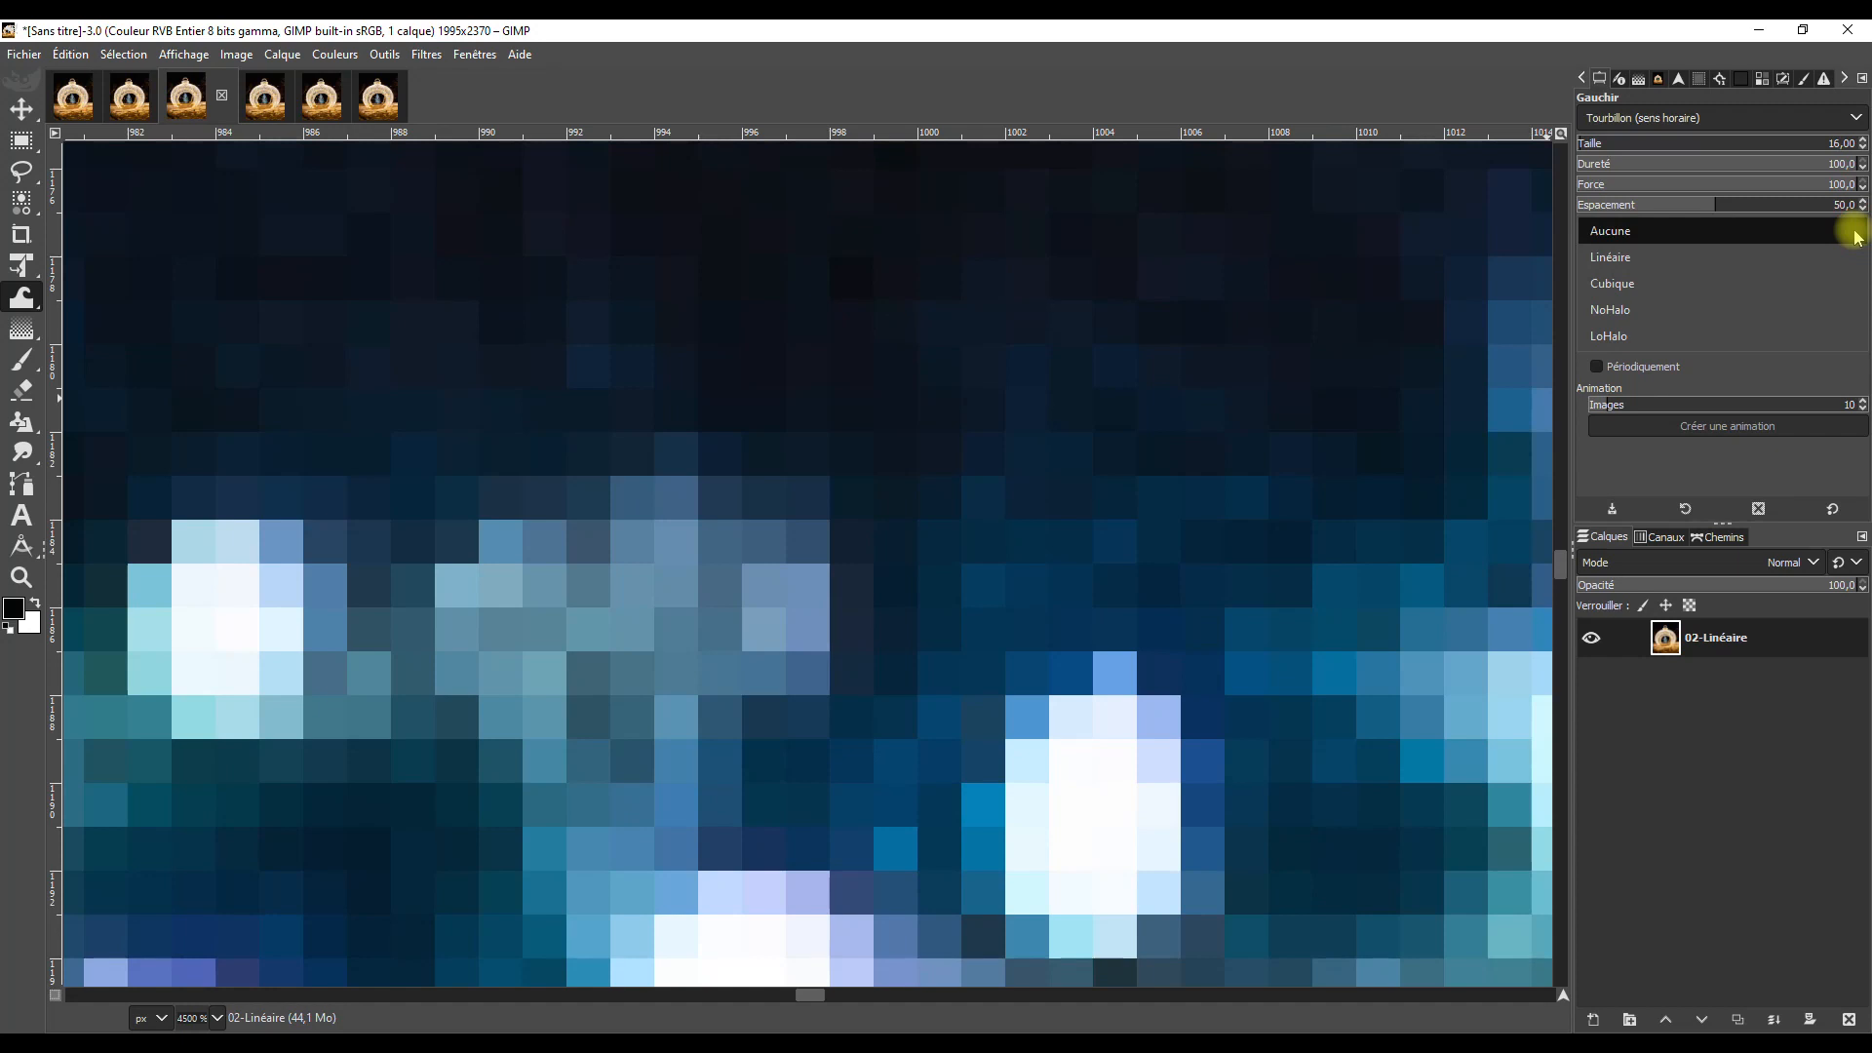
left_click(1610, 257)
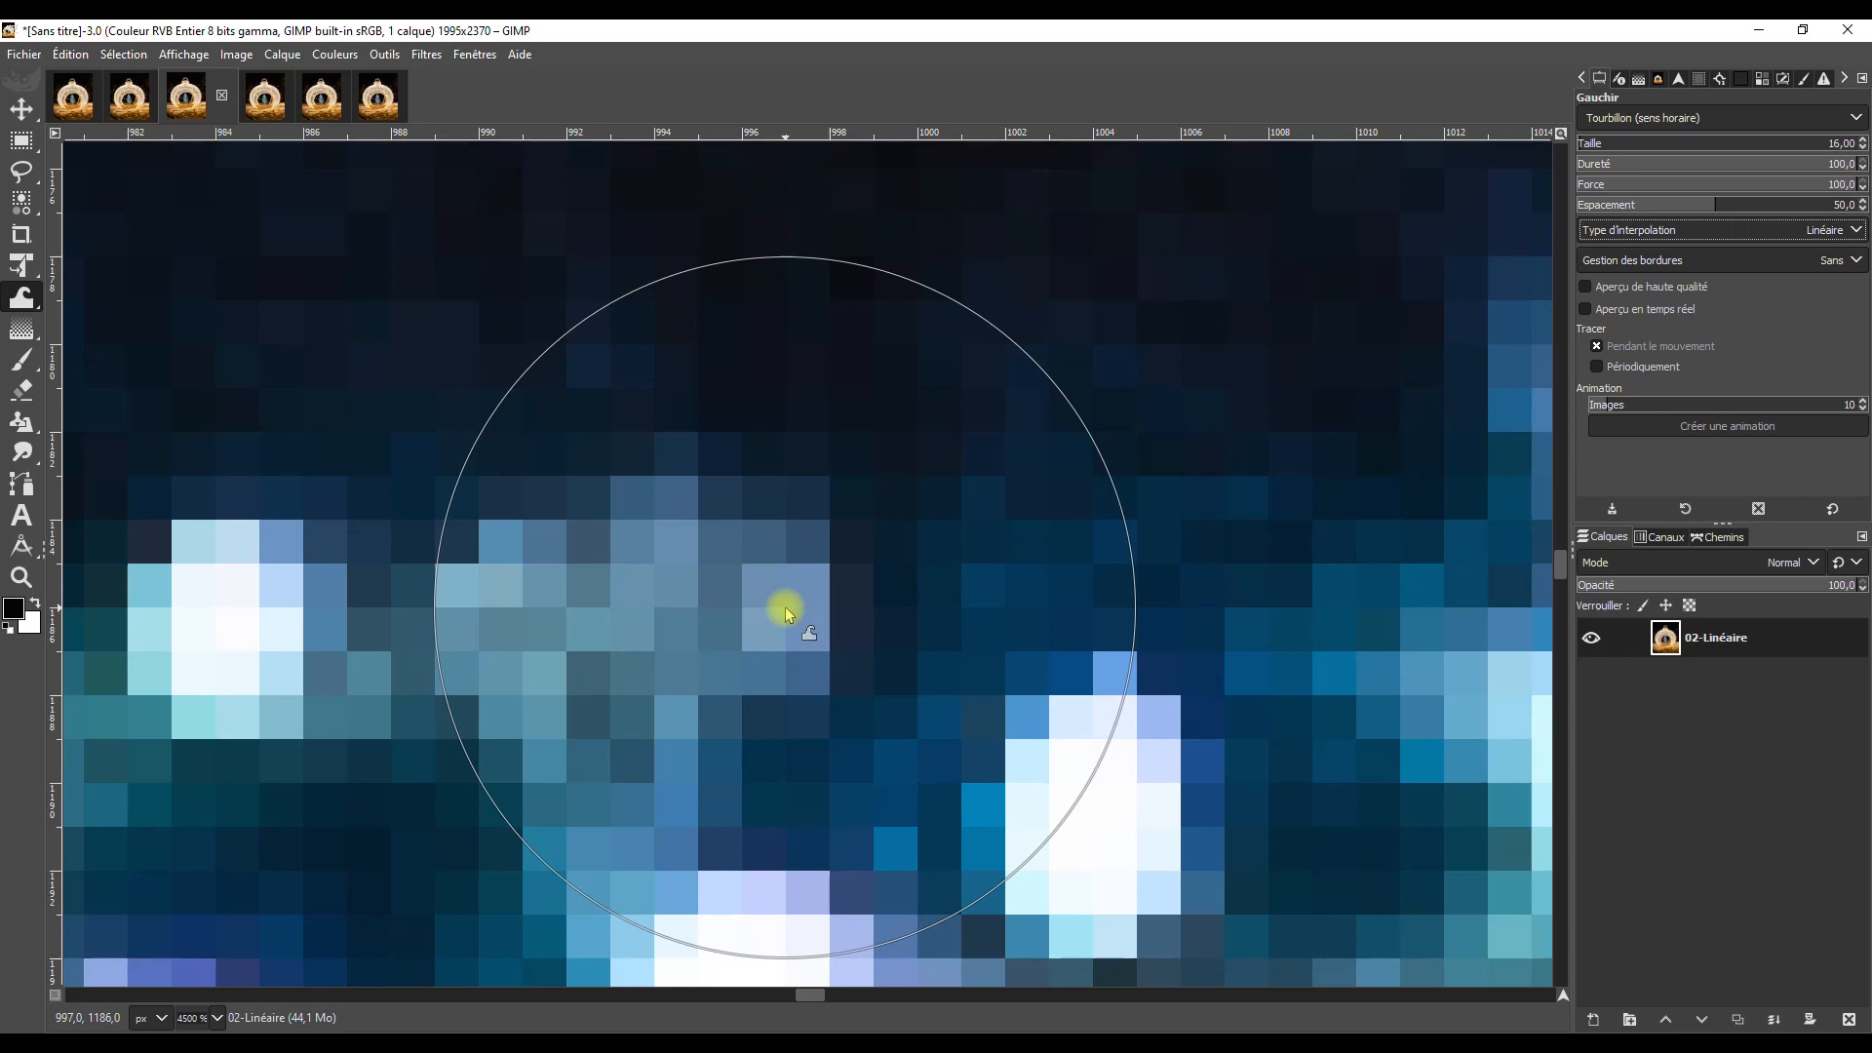
left_click_drag(786, 608, 786, 607)
key("Return")
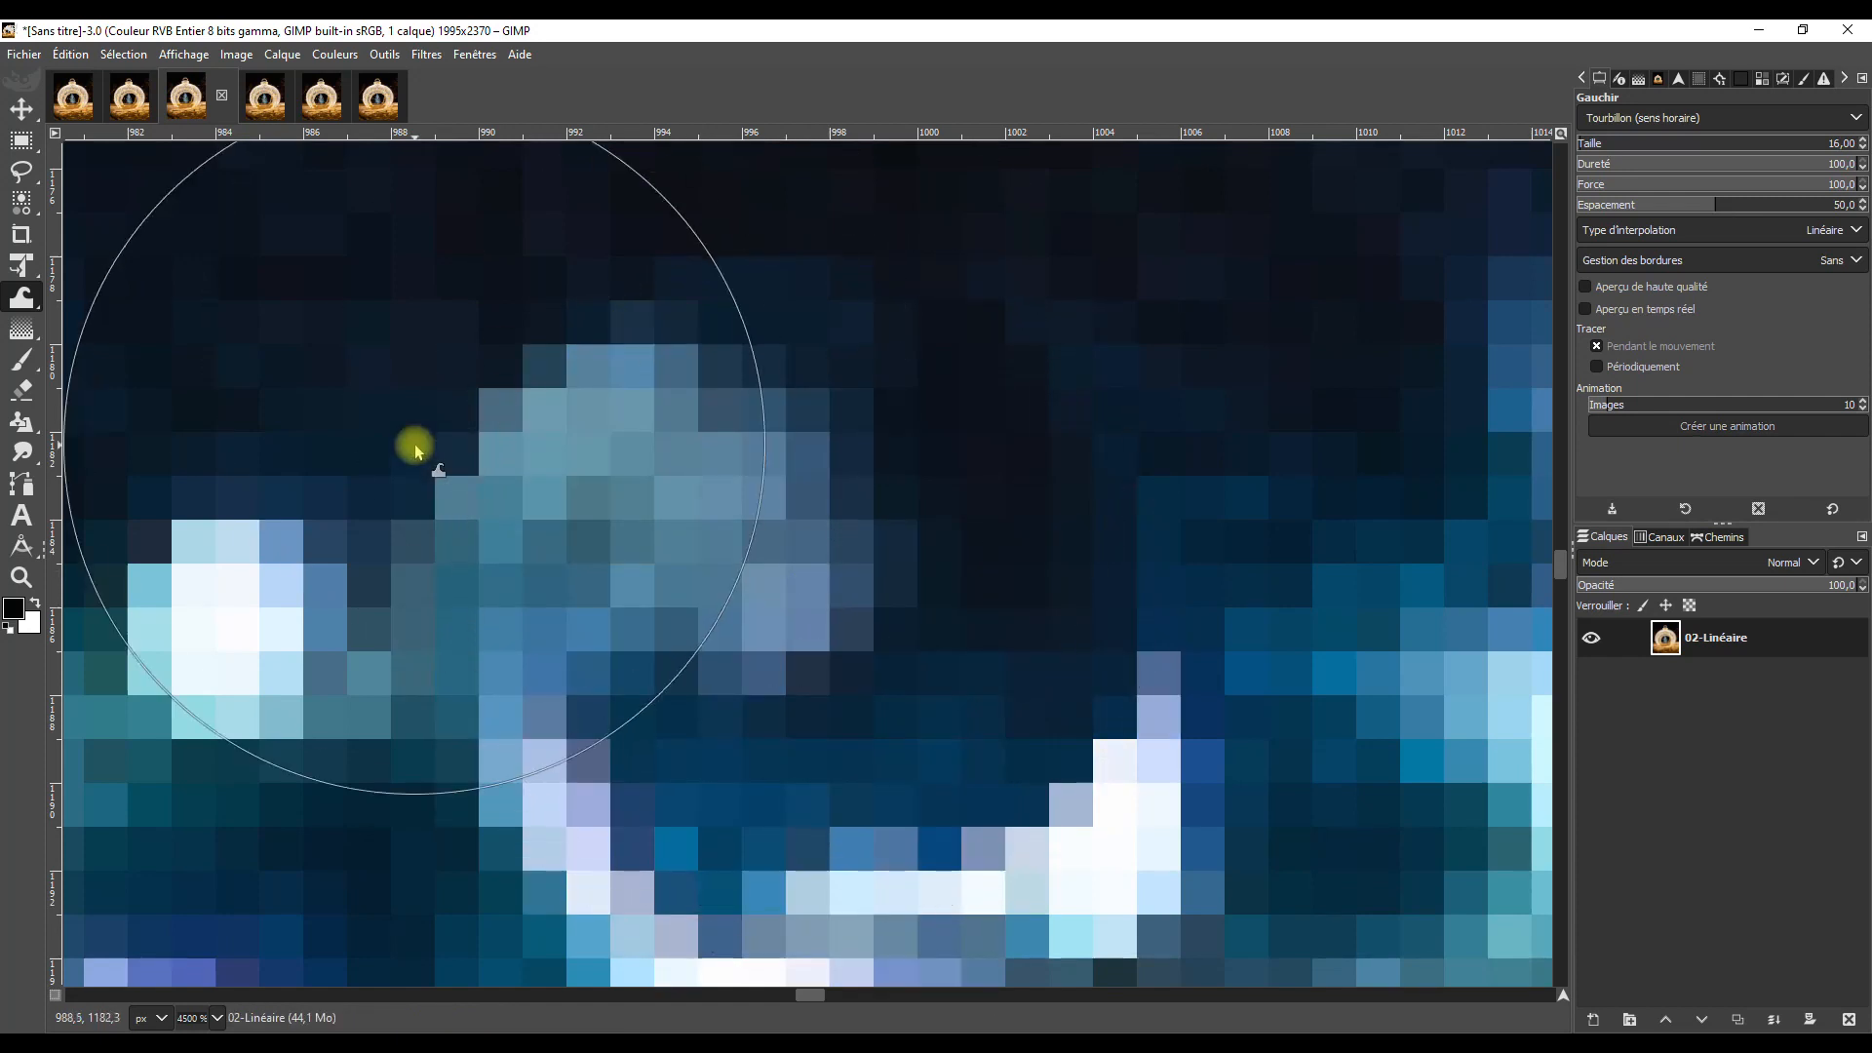
On the 03-Cubique image, set the warp interpolation to Cubique, swirl the spot at about 997, 1186 clockwise, and apply it.
left_click(265, 114)
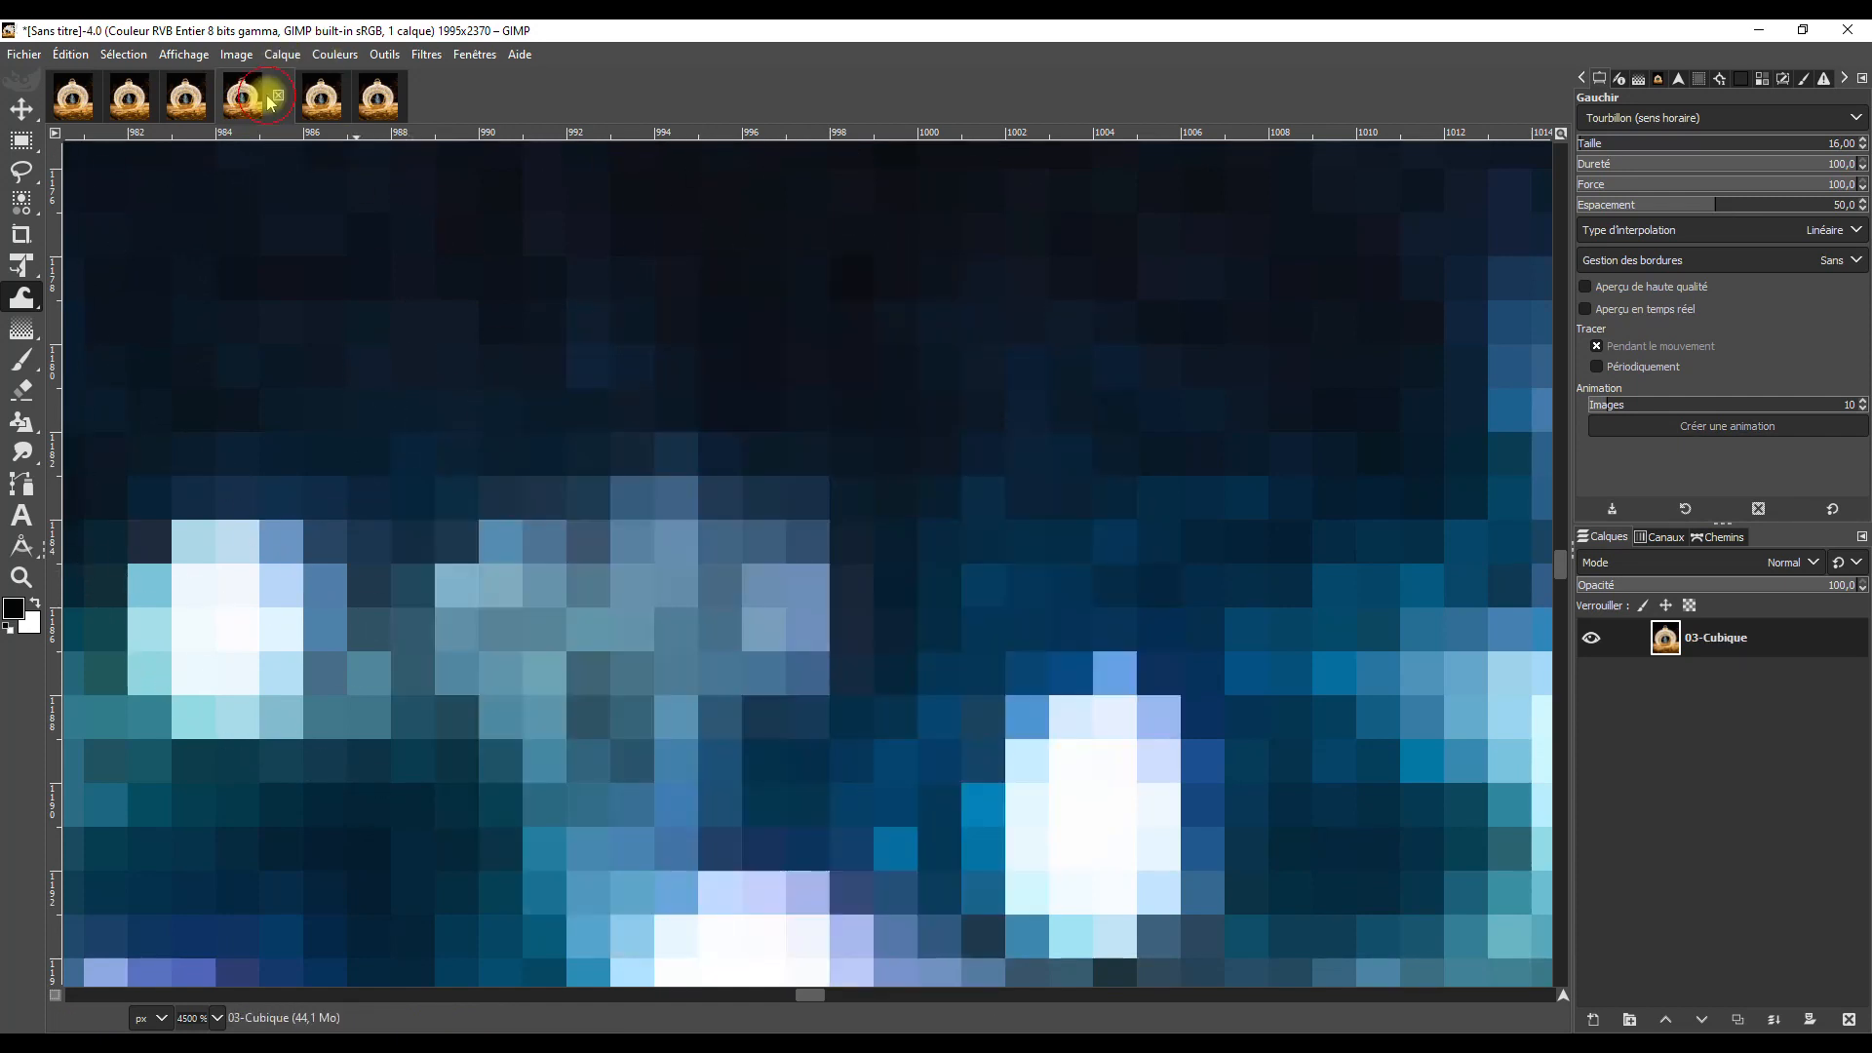
left_click(1856, 232)
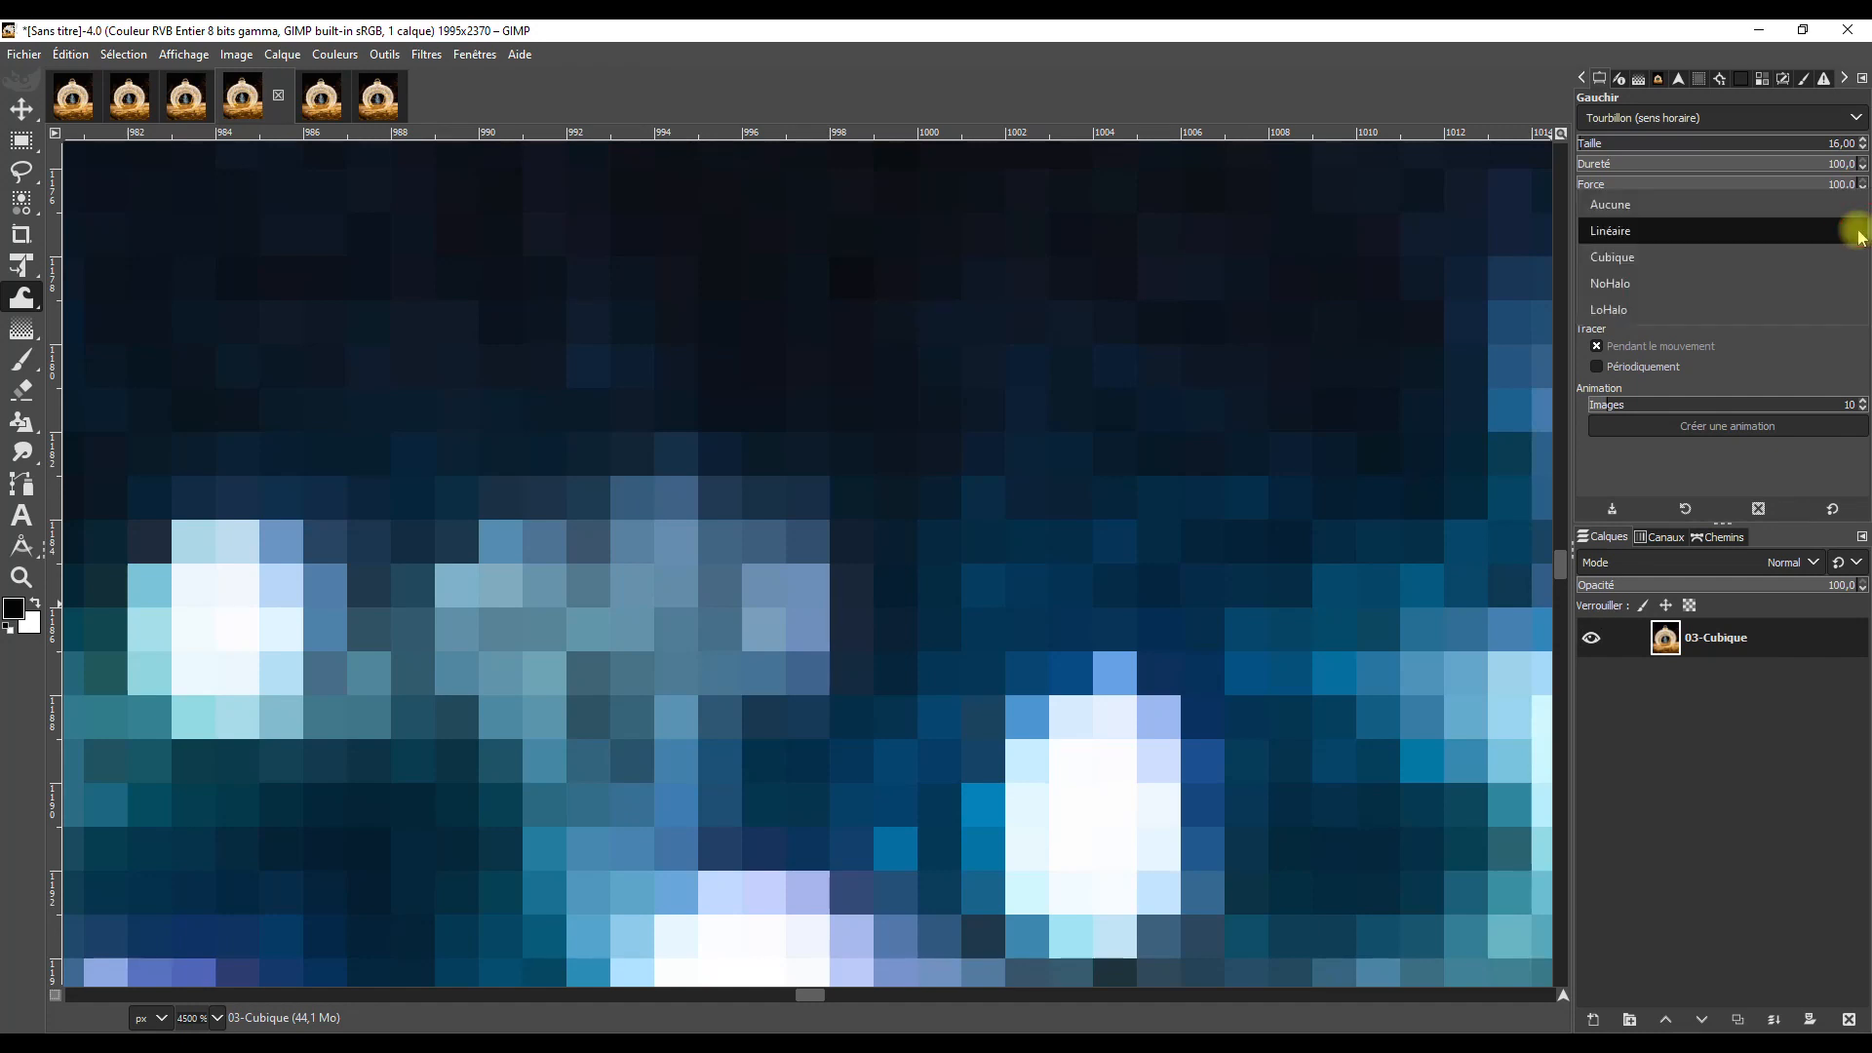
left_click(1613, 257)
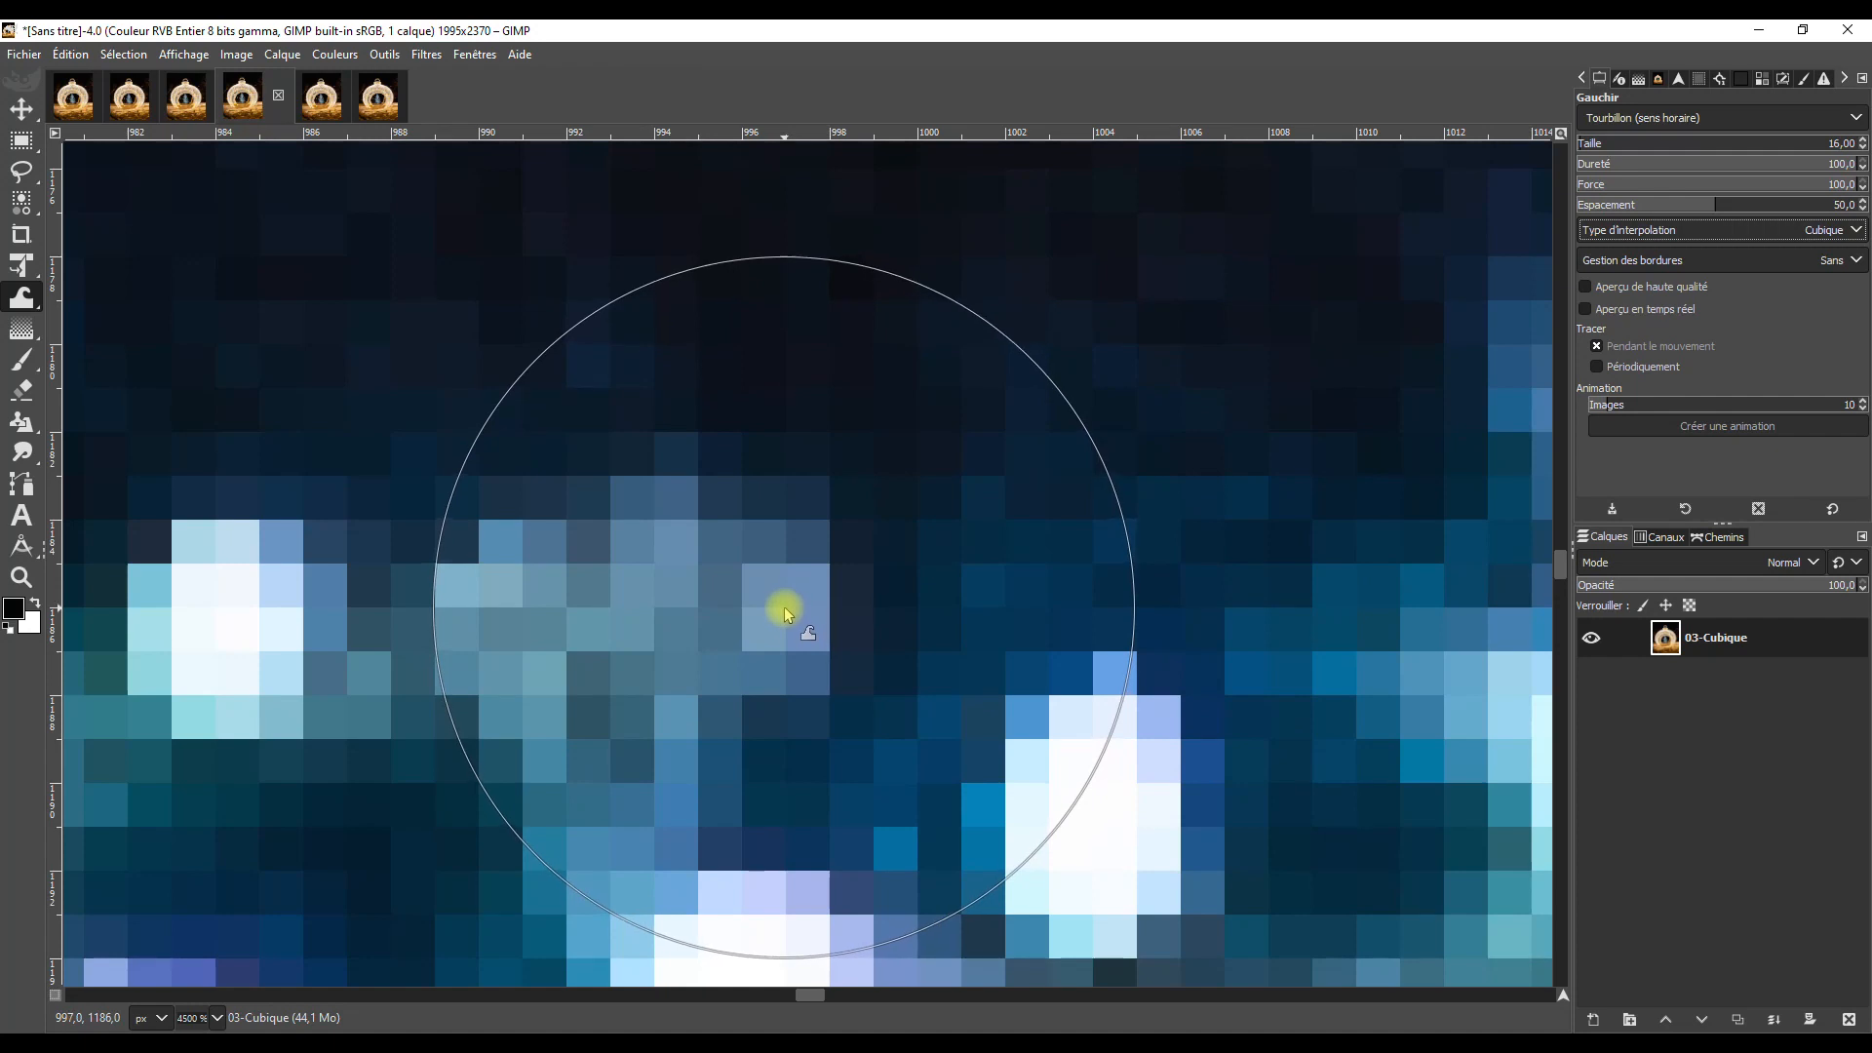
left_click_drag(785, 612, 786, 612)
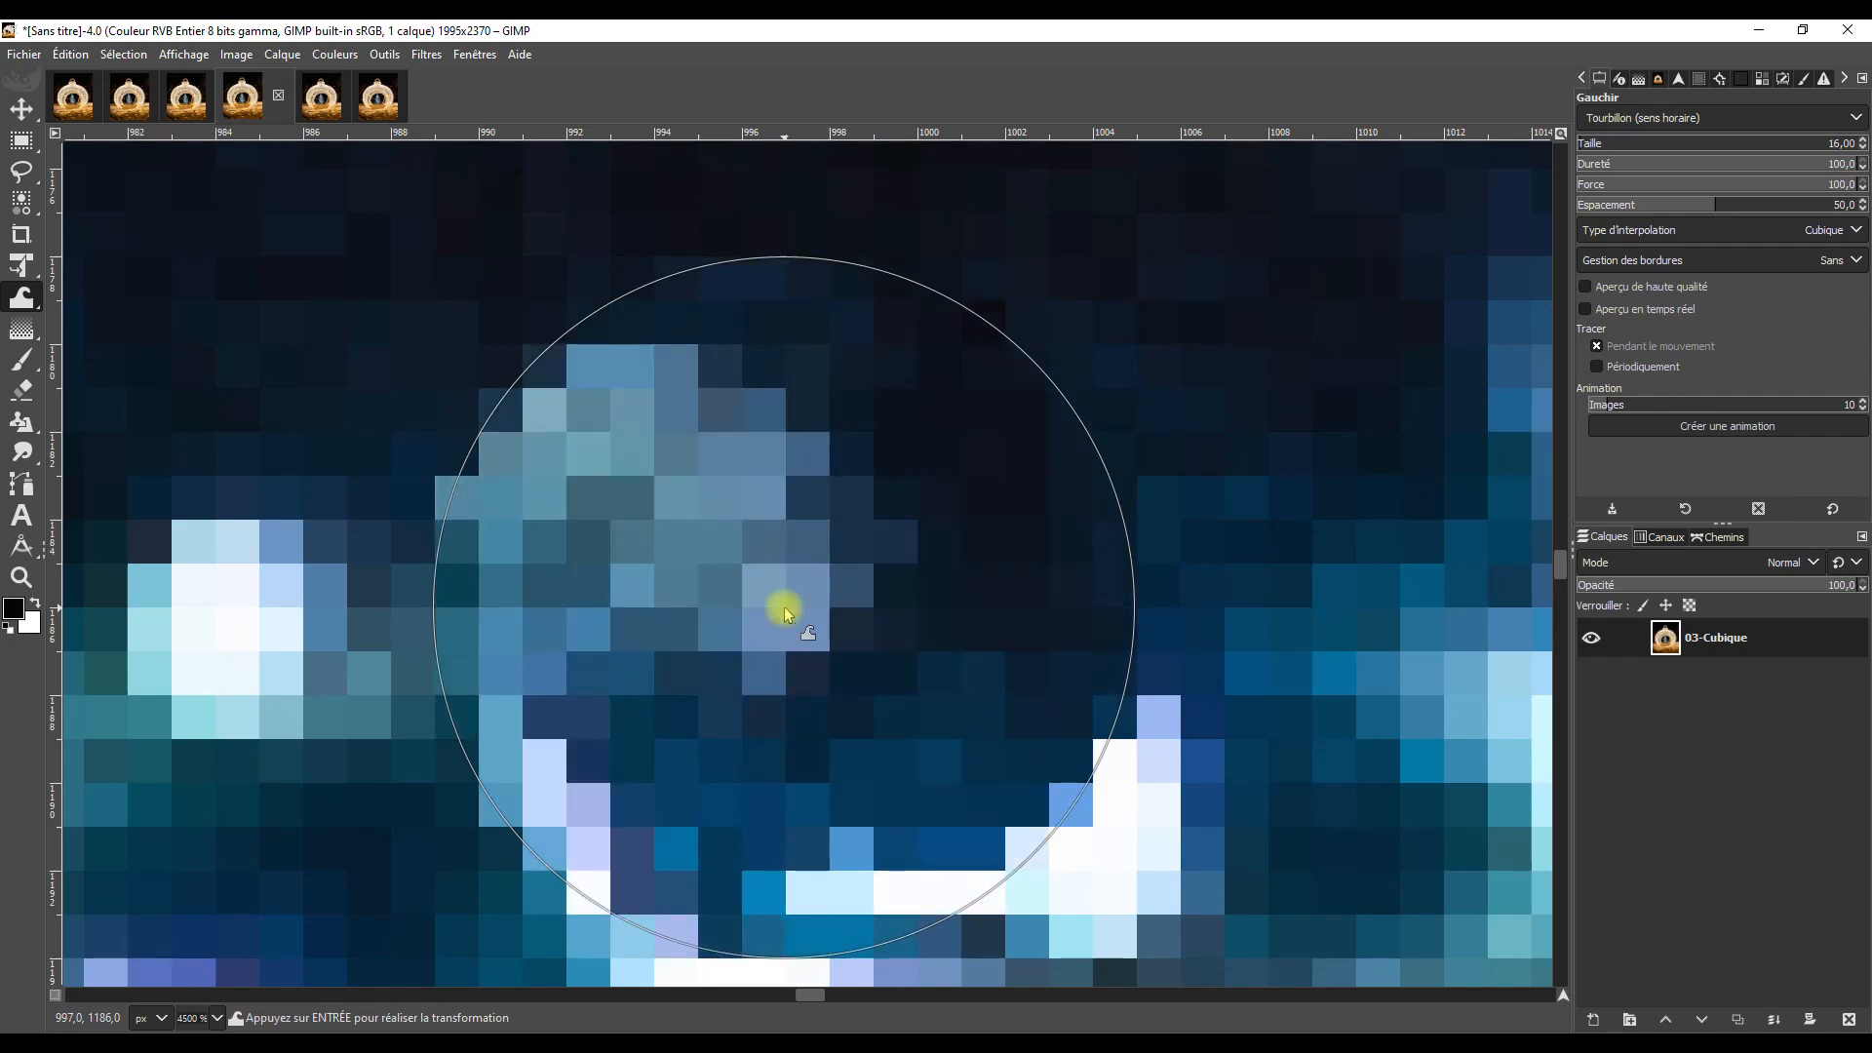
key("Return")
On the 04-Lohalo image, set the warp interpolation to NoHalo, swirl the spot at about 997, 1186 clockwise, and apply it.
left_click(331, 98)
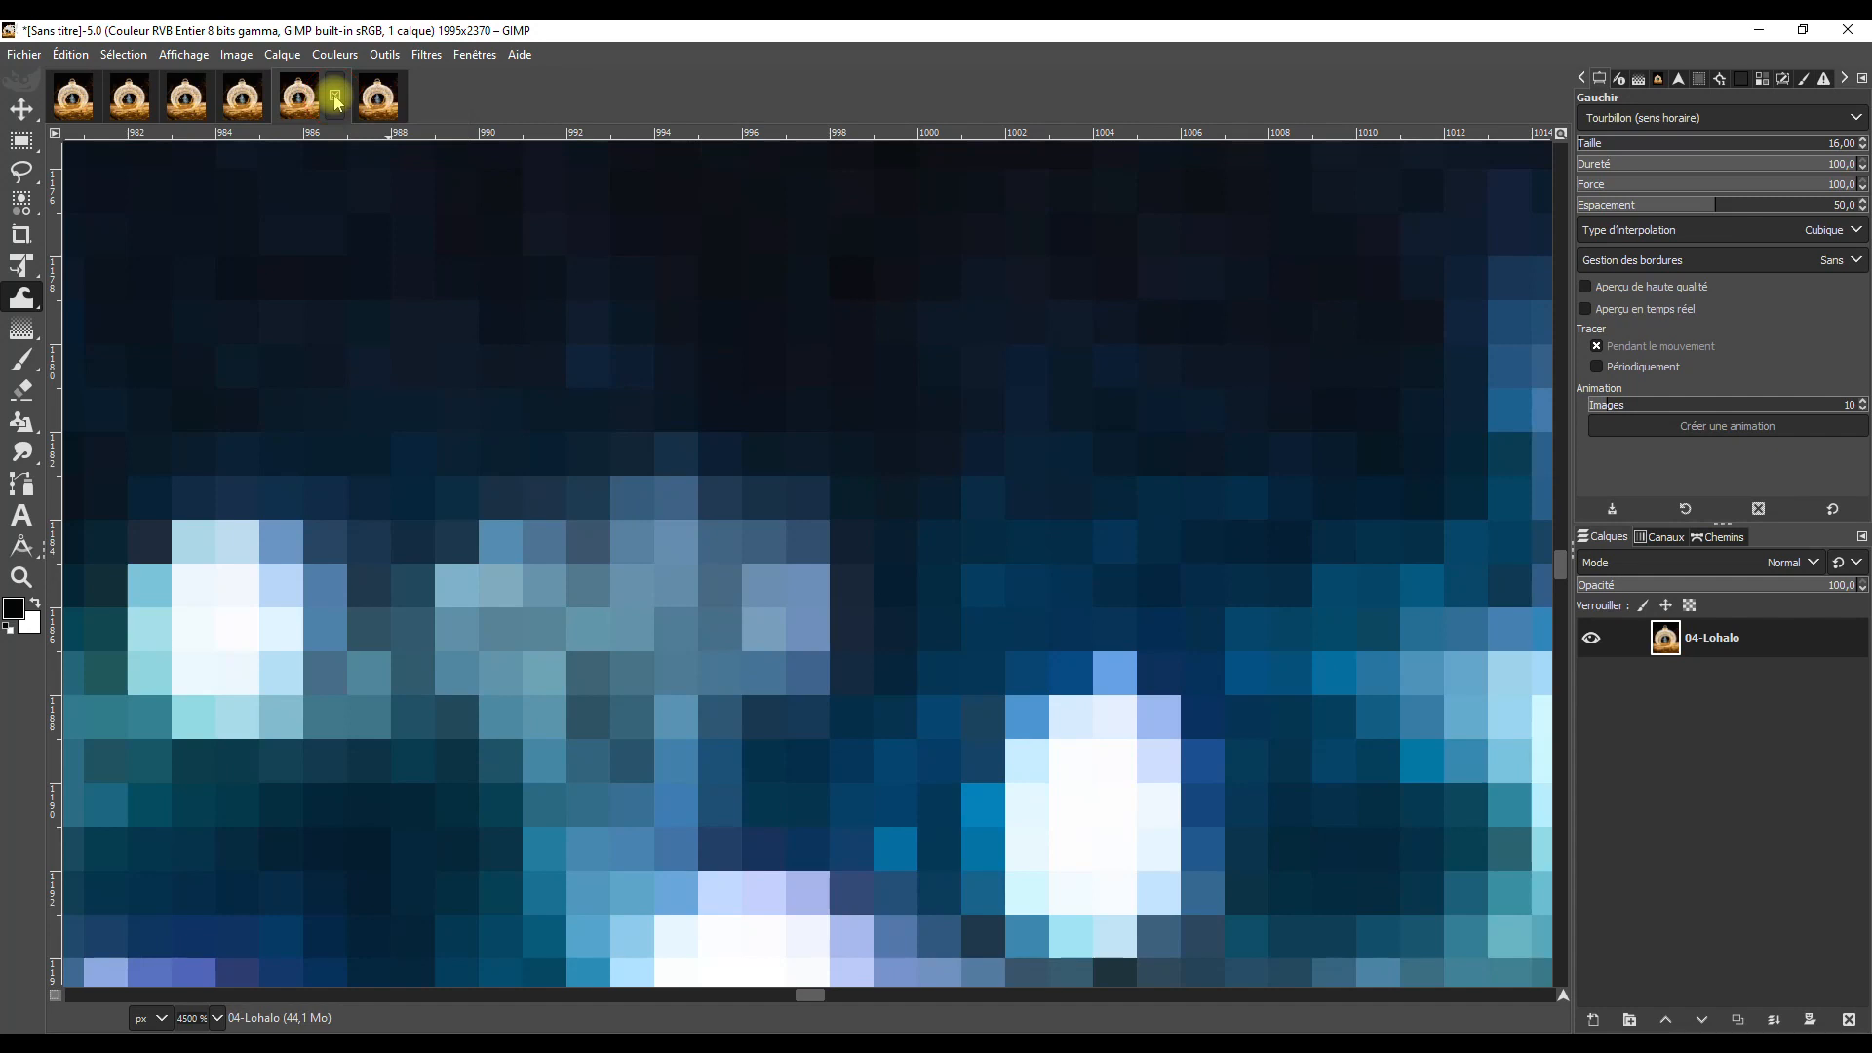
left_click(1857, 231)
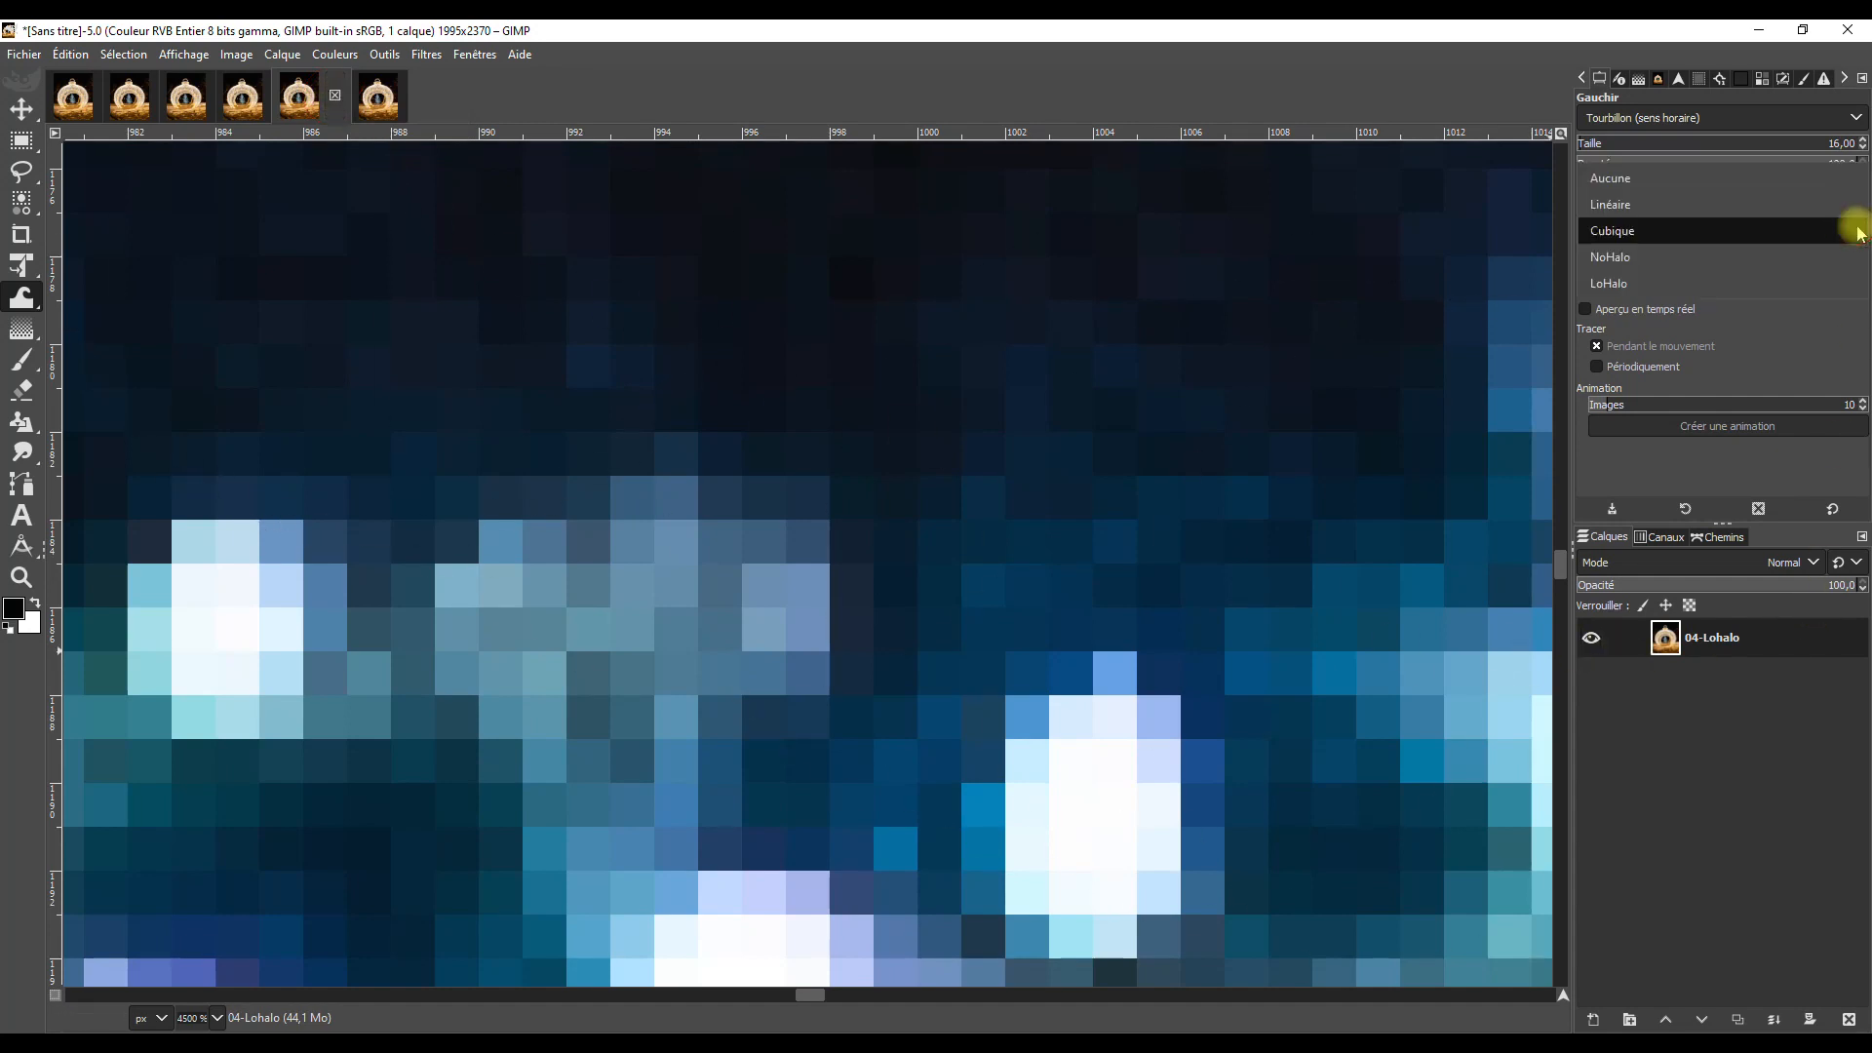
left_click(1610, 257)
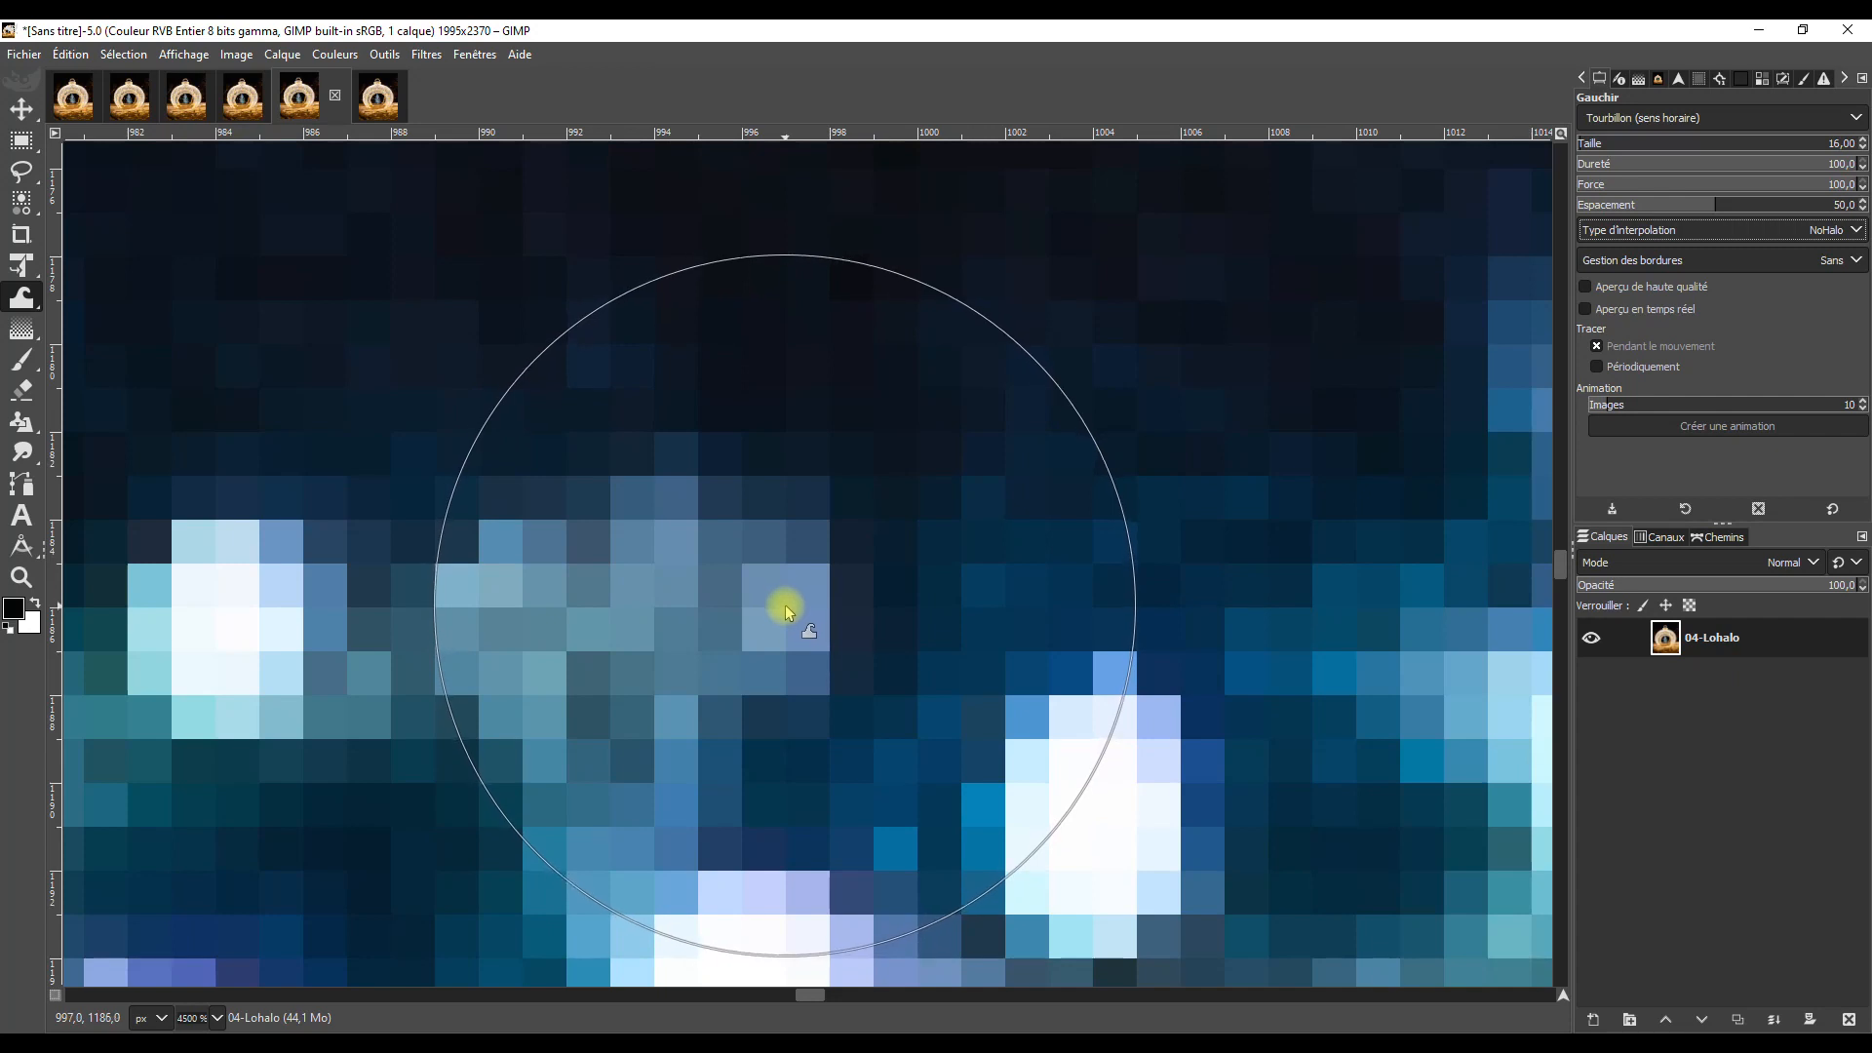
left_click_drag(786, 604, 786, 604)
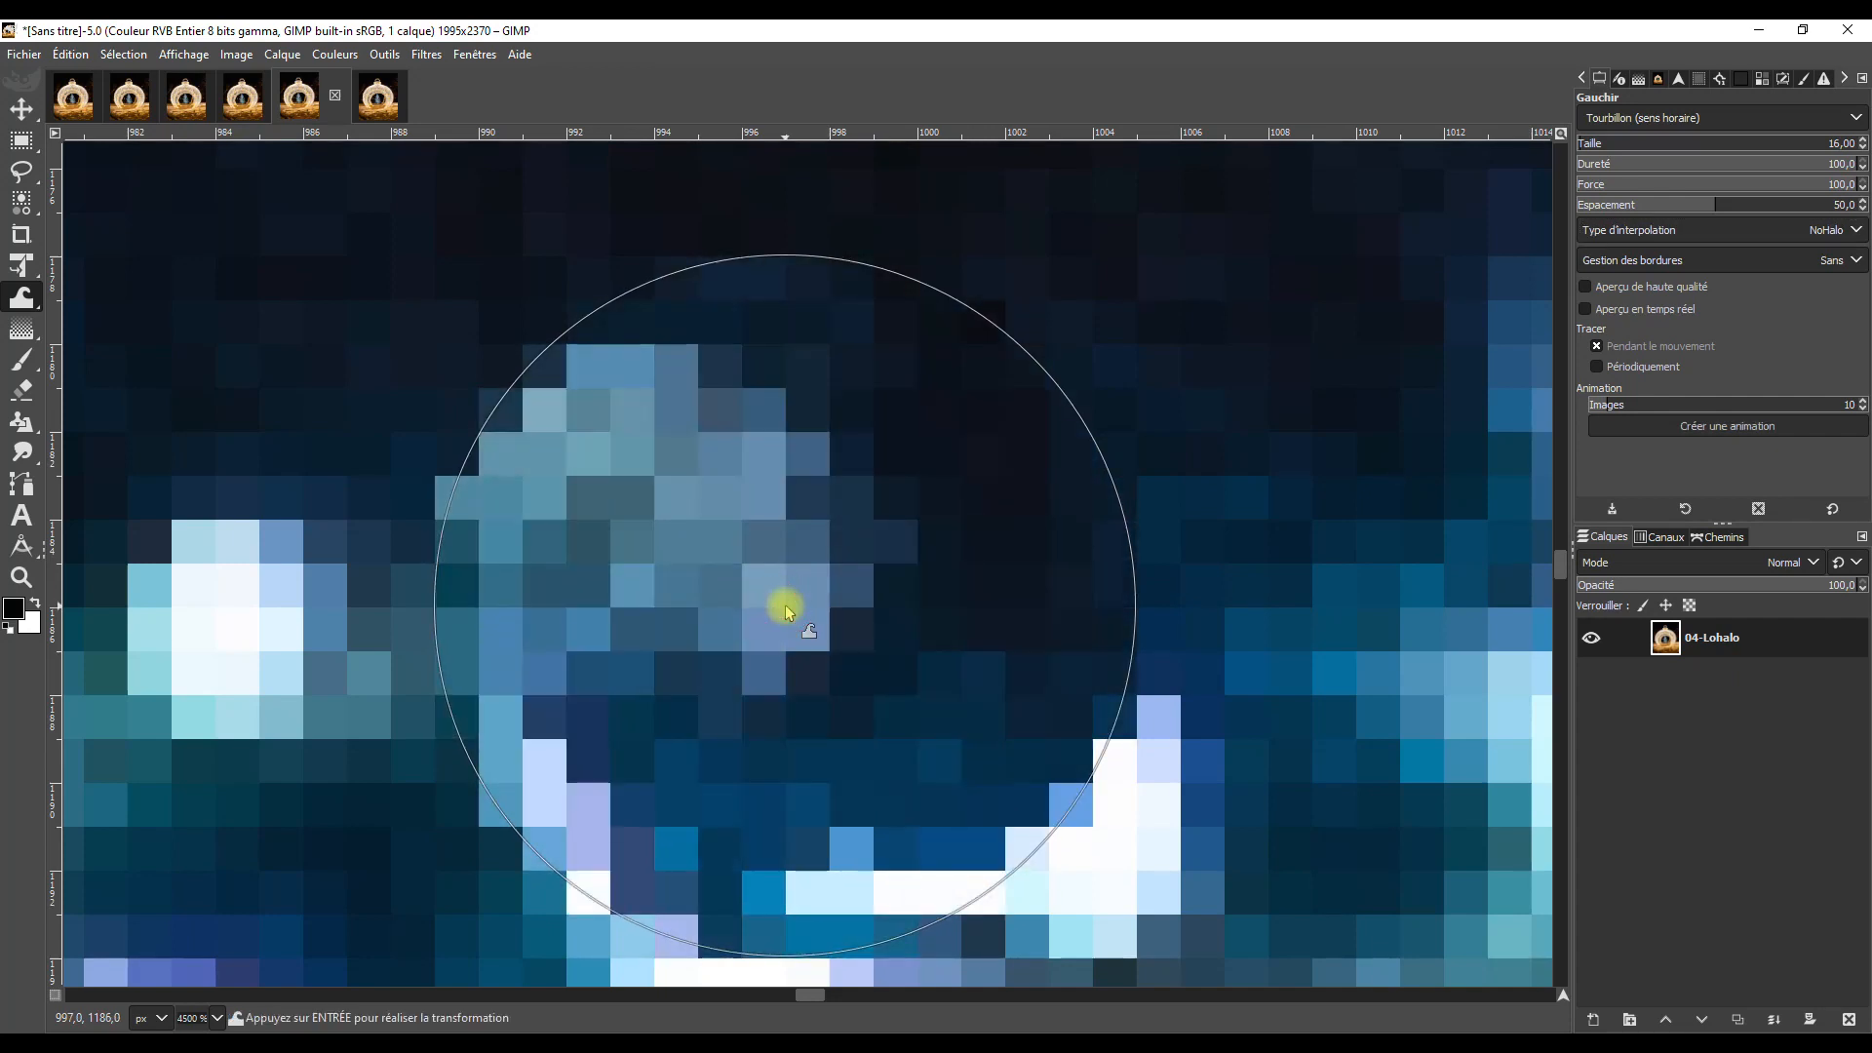
key("Return")
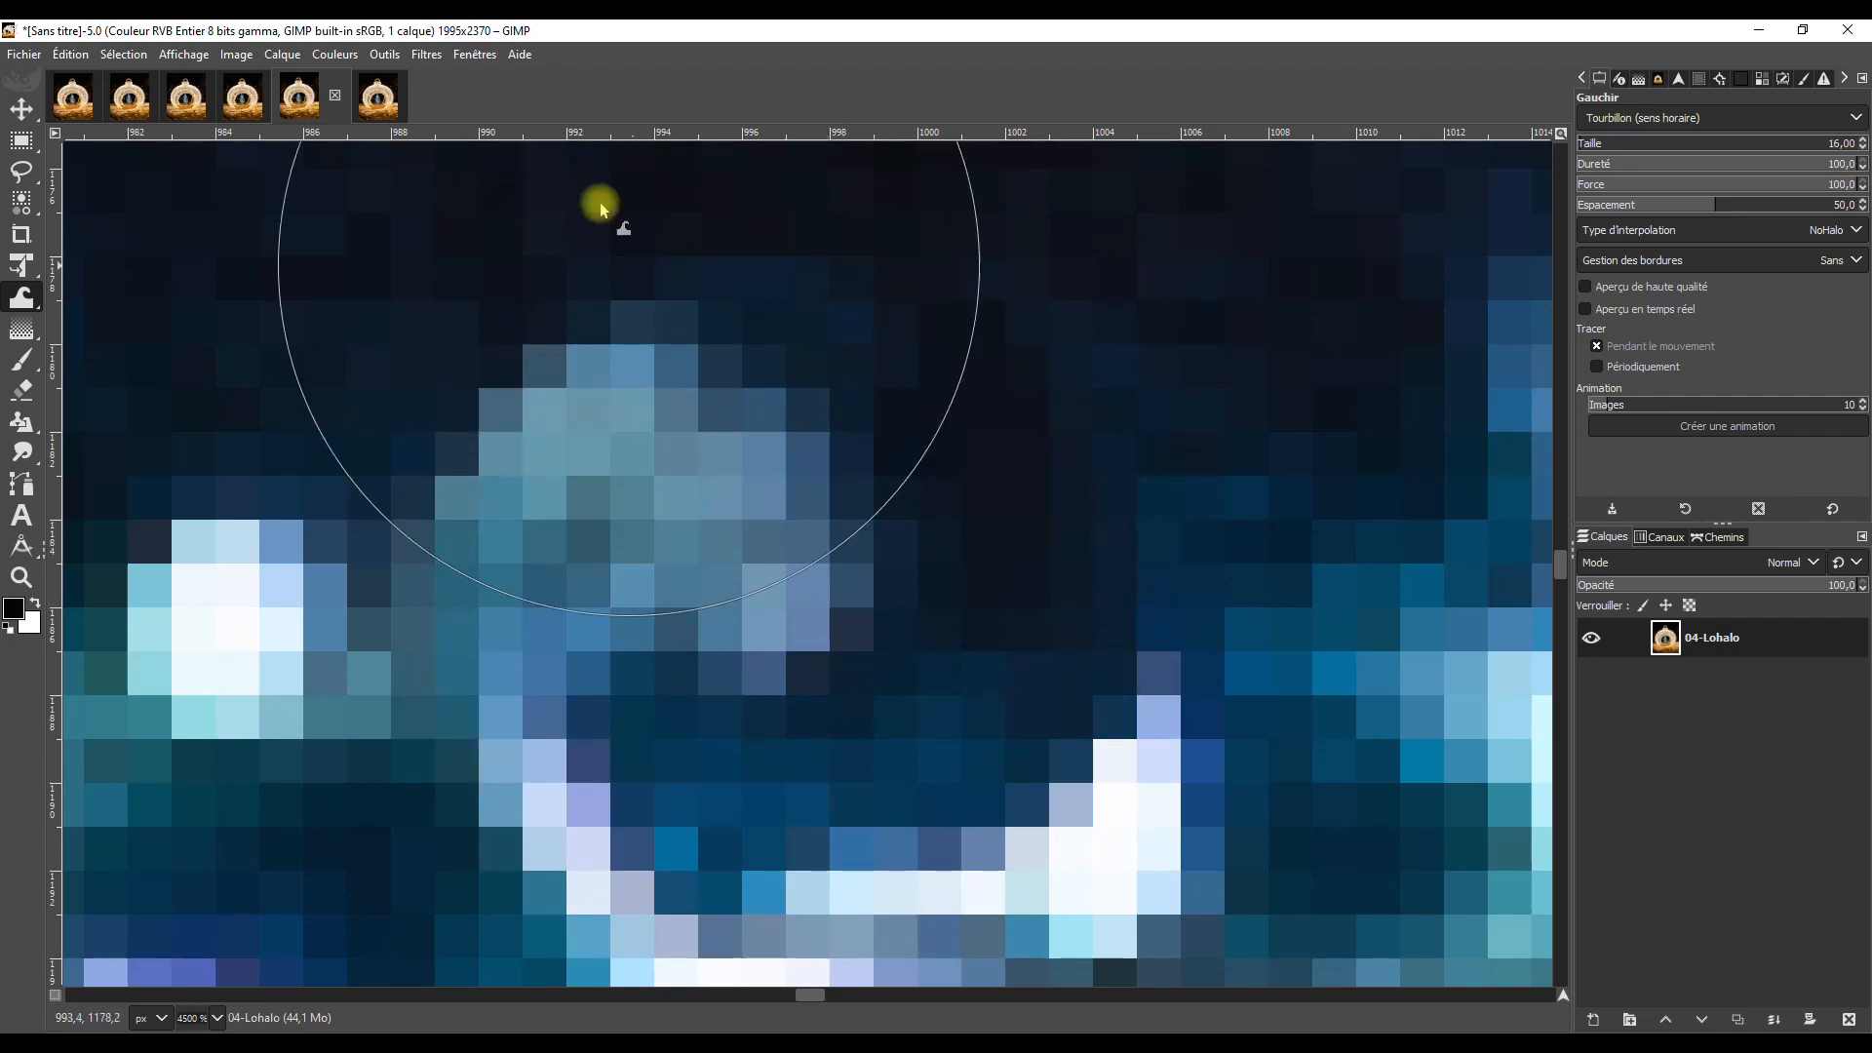
On the 05-Nohalo image, set the warp interpolation to LoHalo, swirl the spot at about 997, 1186 clockwise, and apply it.
left_click(380, 97)
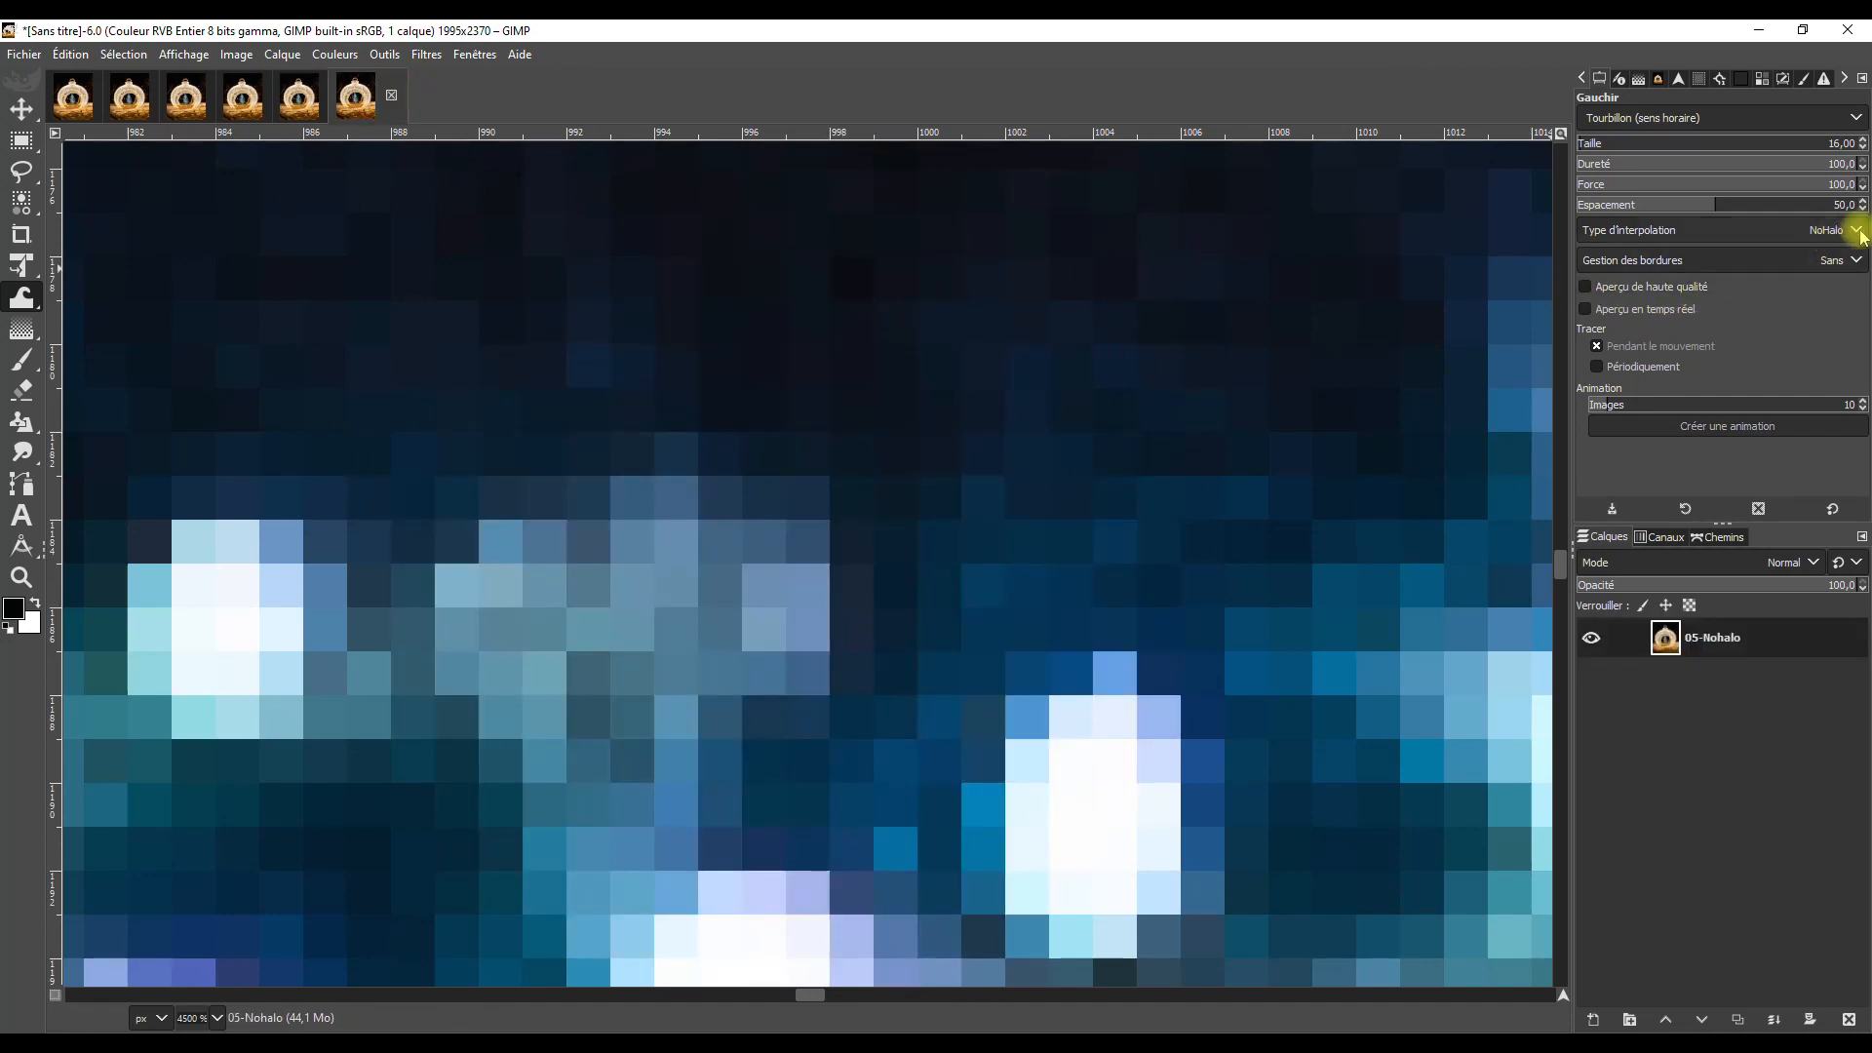
left_click(1853, 230)
left_click(1599, 258)
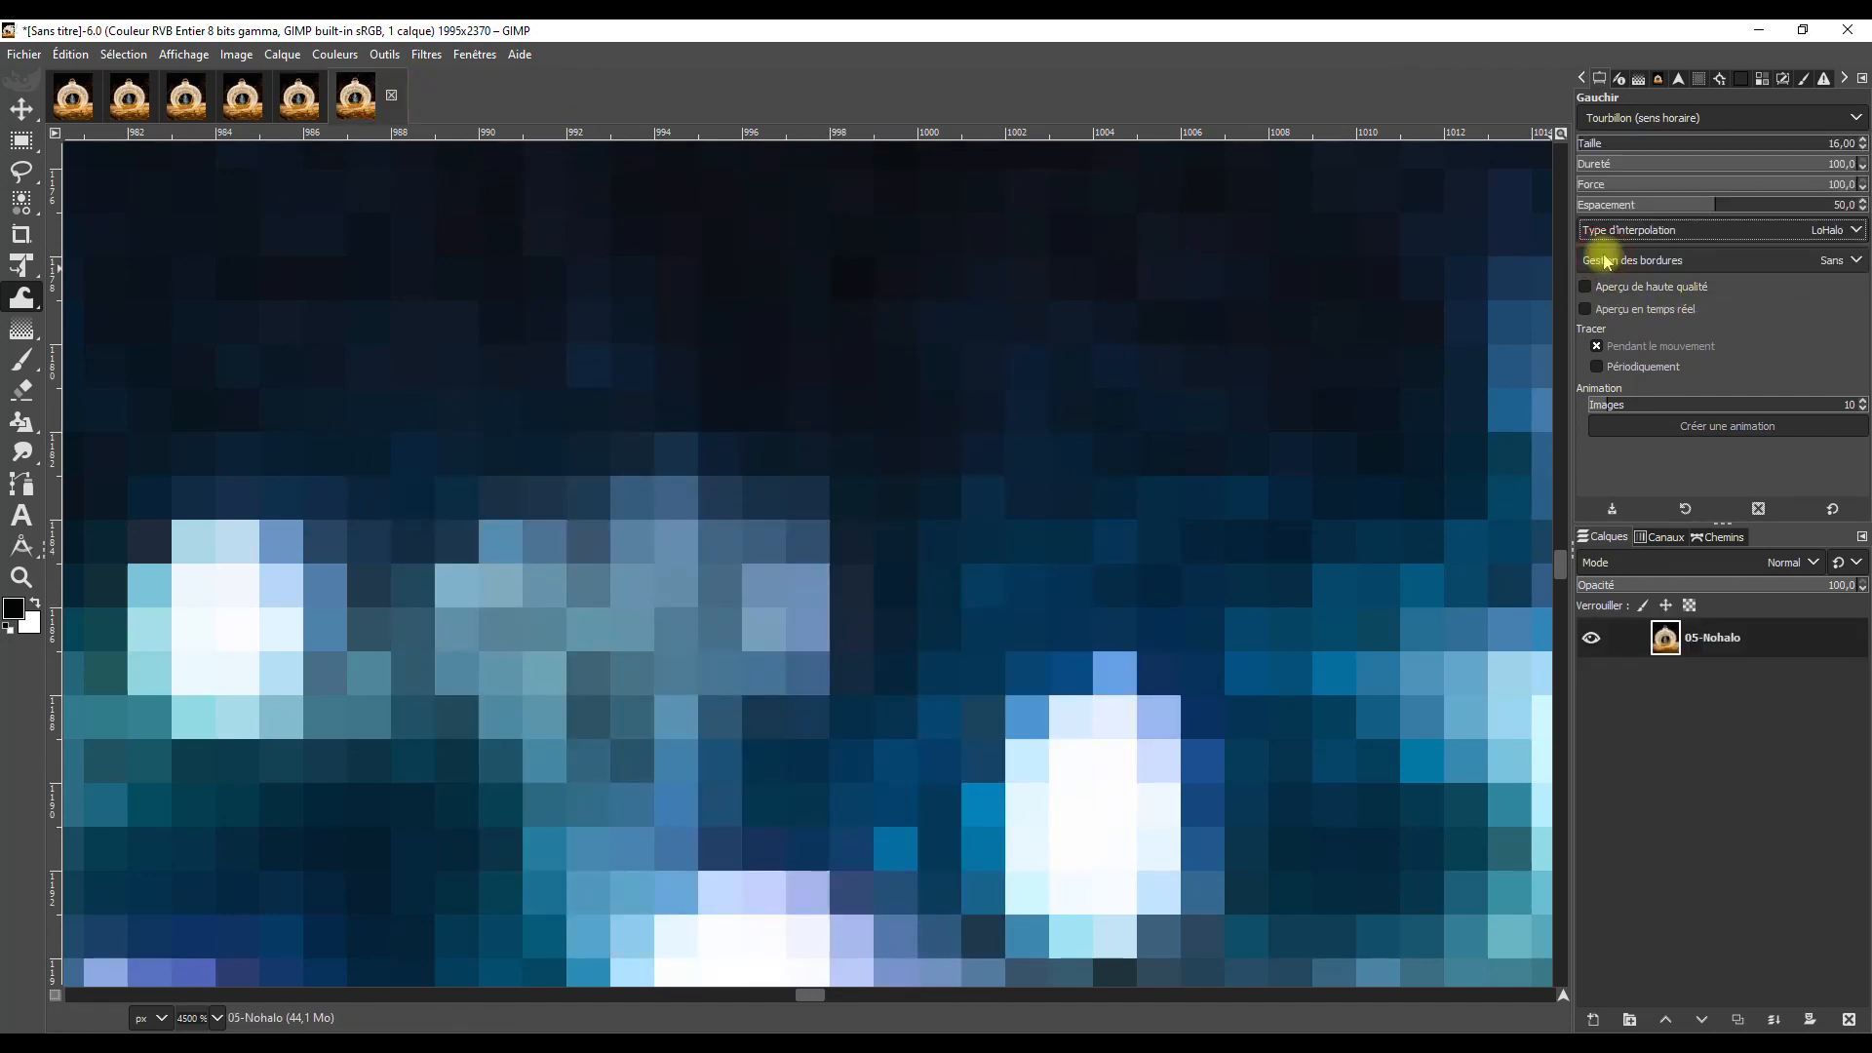
left_click(783, 608)
left_click(782, 608)
left_click(783, 607)
left_click(783, 607)
left_click(783, 607)
left_click(783, 607)
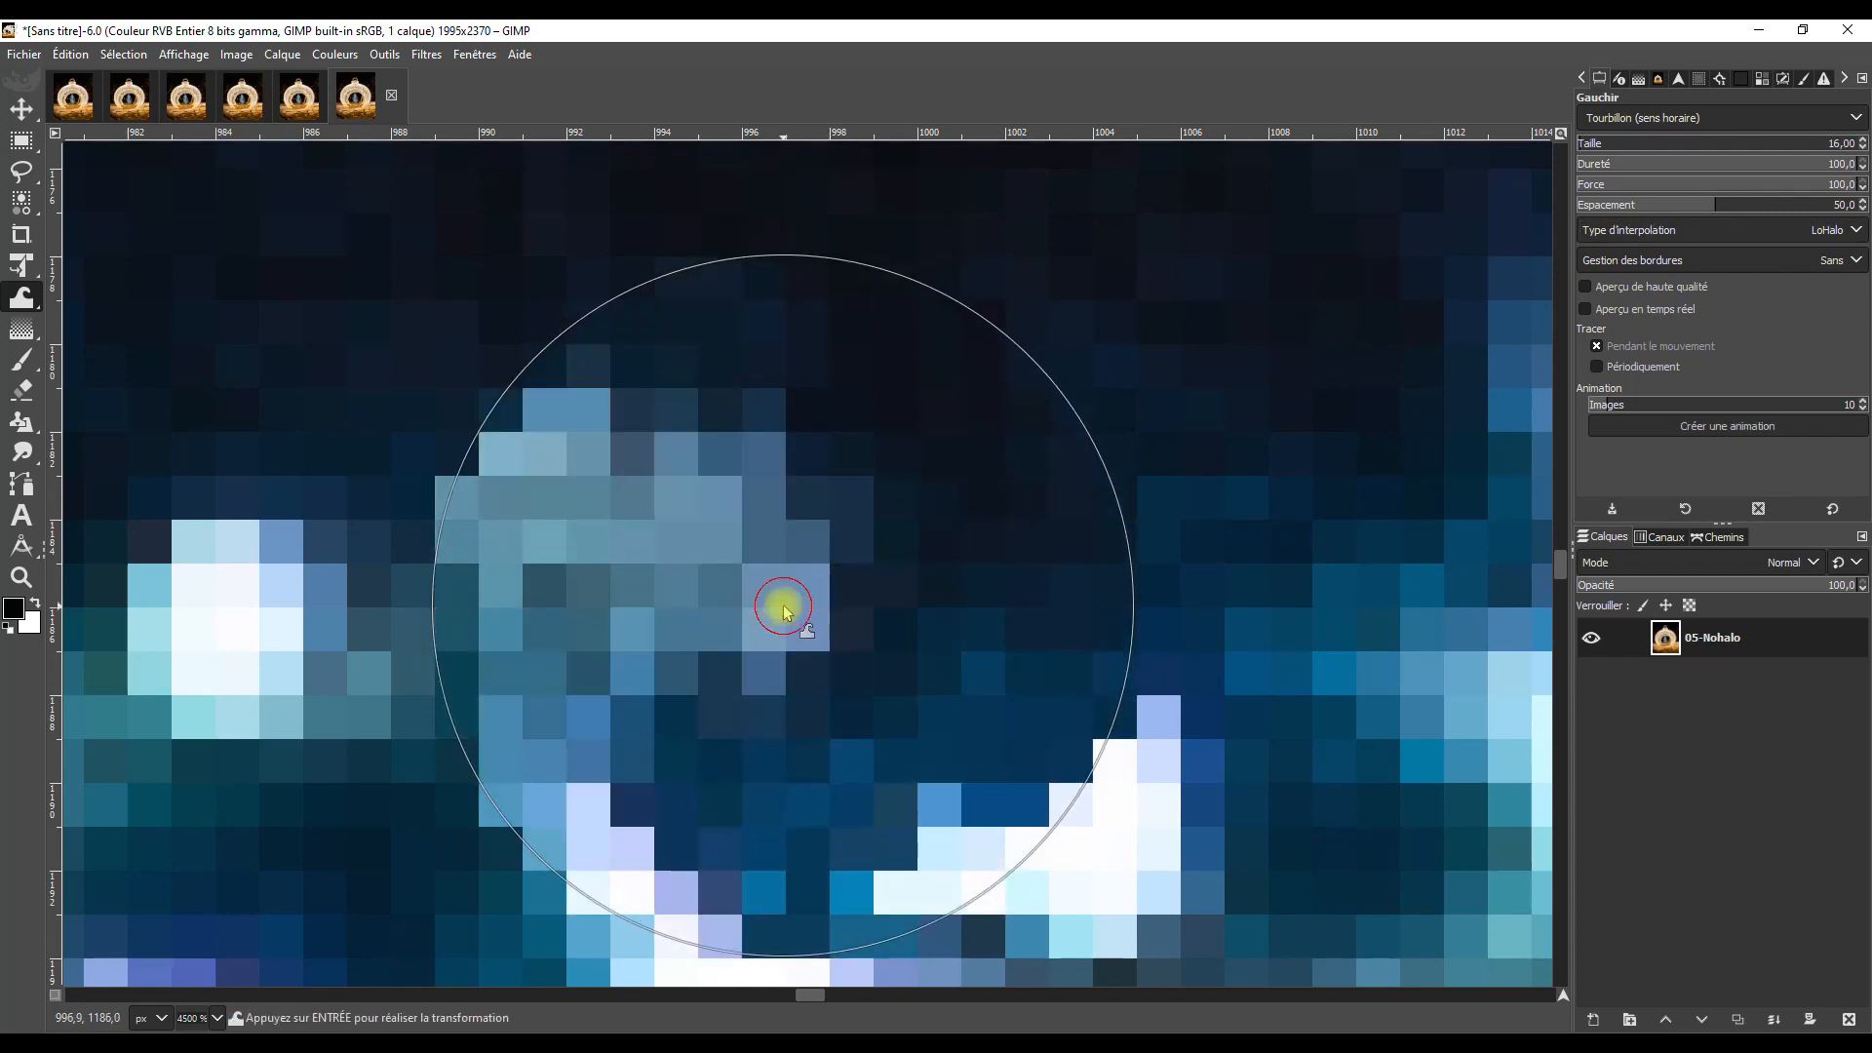
left_click(783, 607)
left_click(783, 607)
left_click(783, 607)
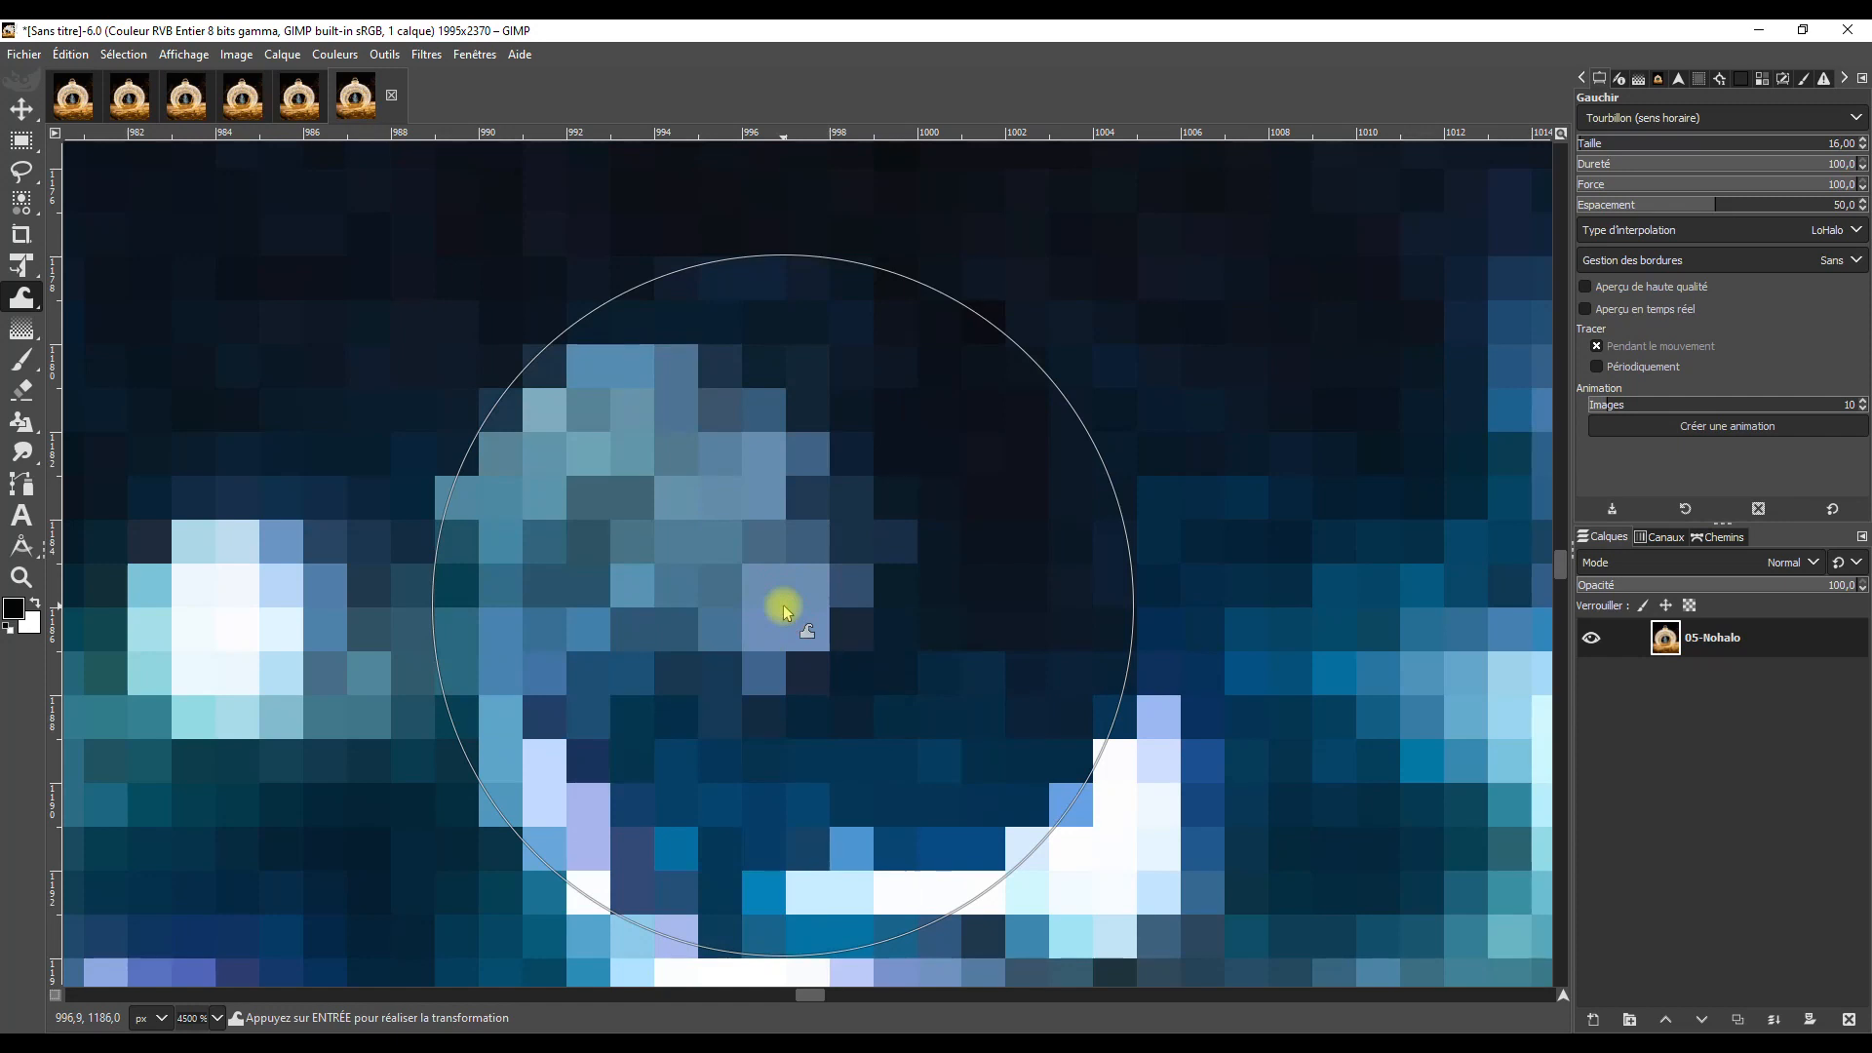
key("Return")
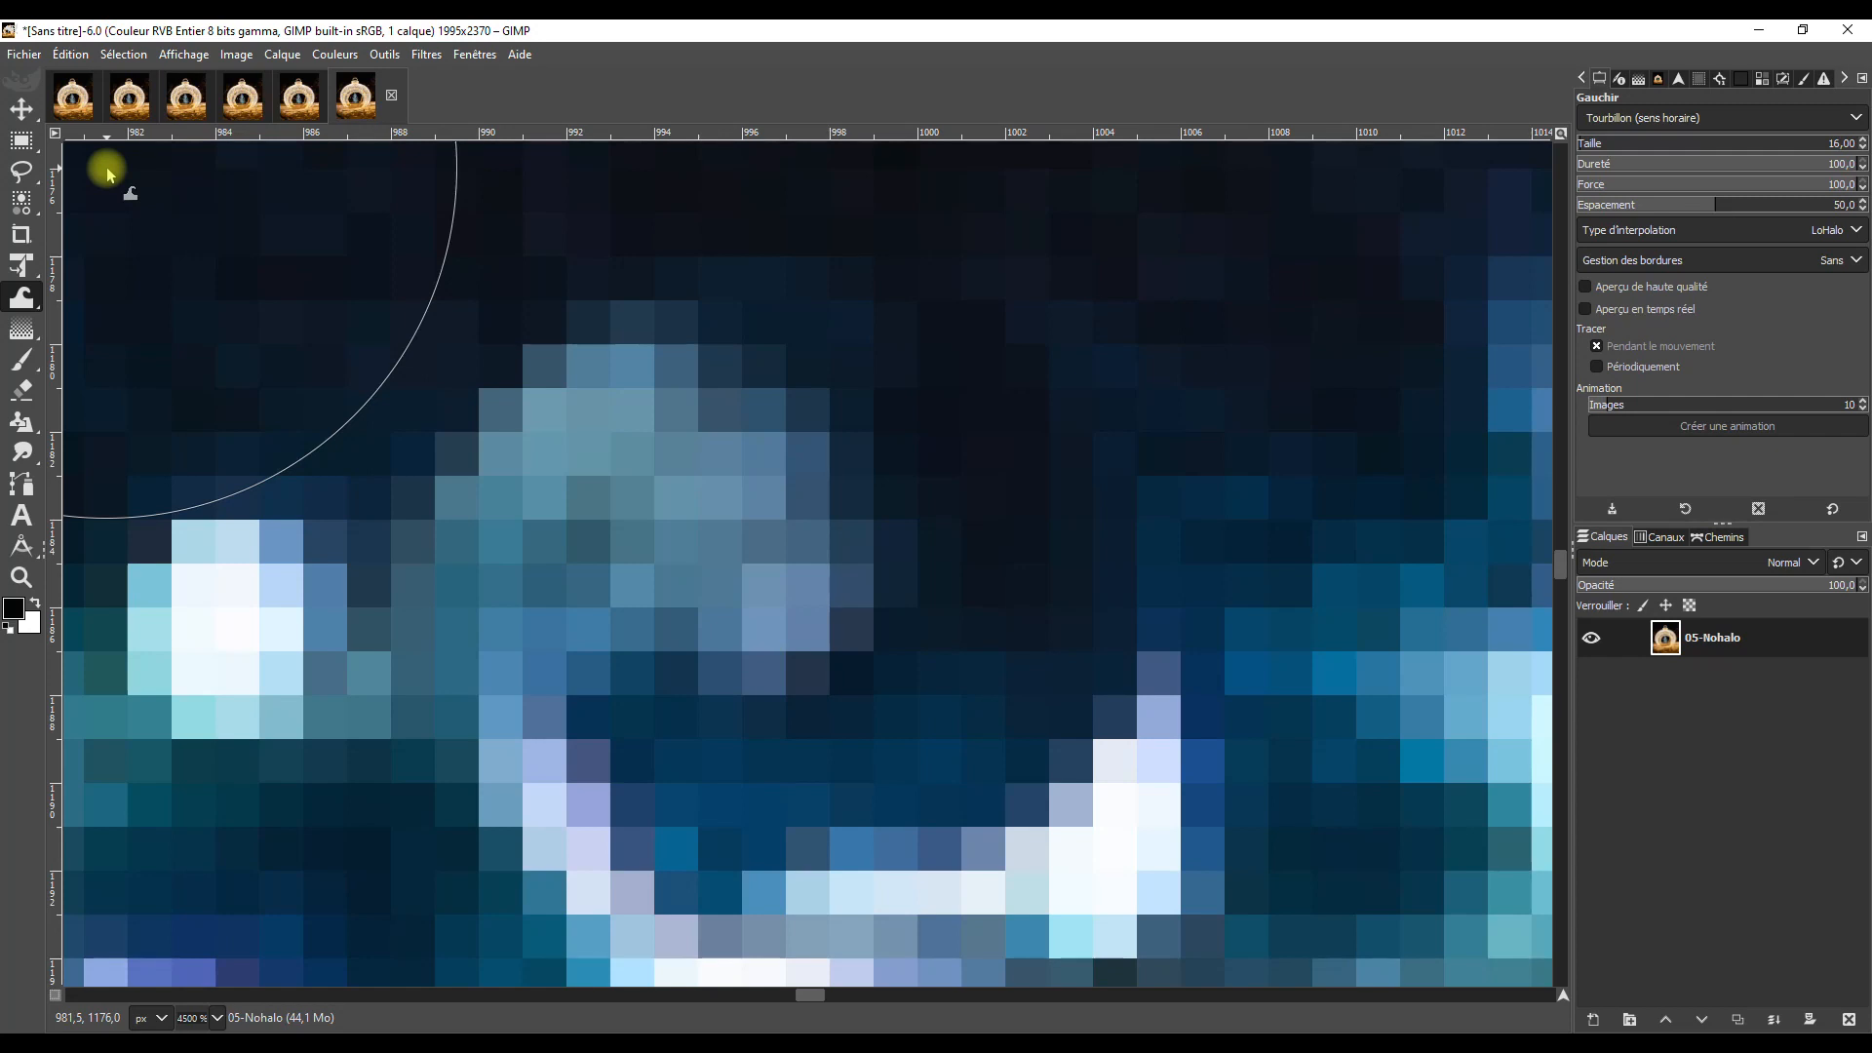
Compare the original photo with the 01-Aucune and 02-Linéaire swirls, activating the Move tool so no brush outline covers the pixels.
left_click(75, 101)
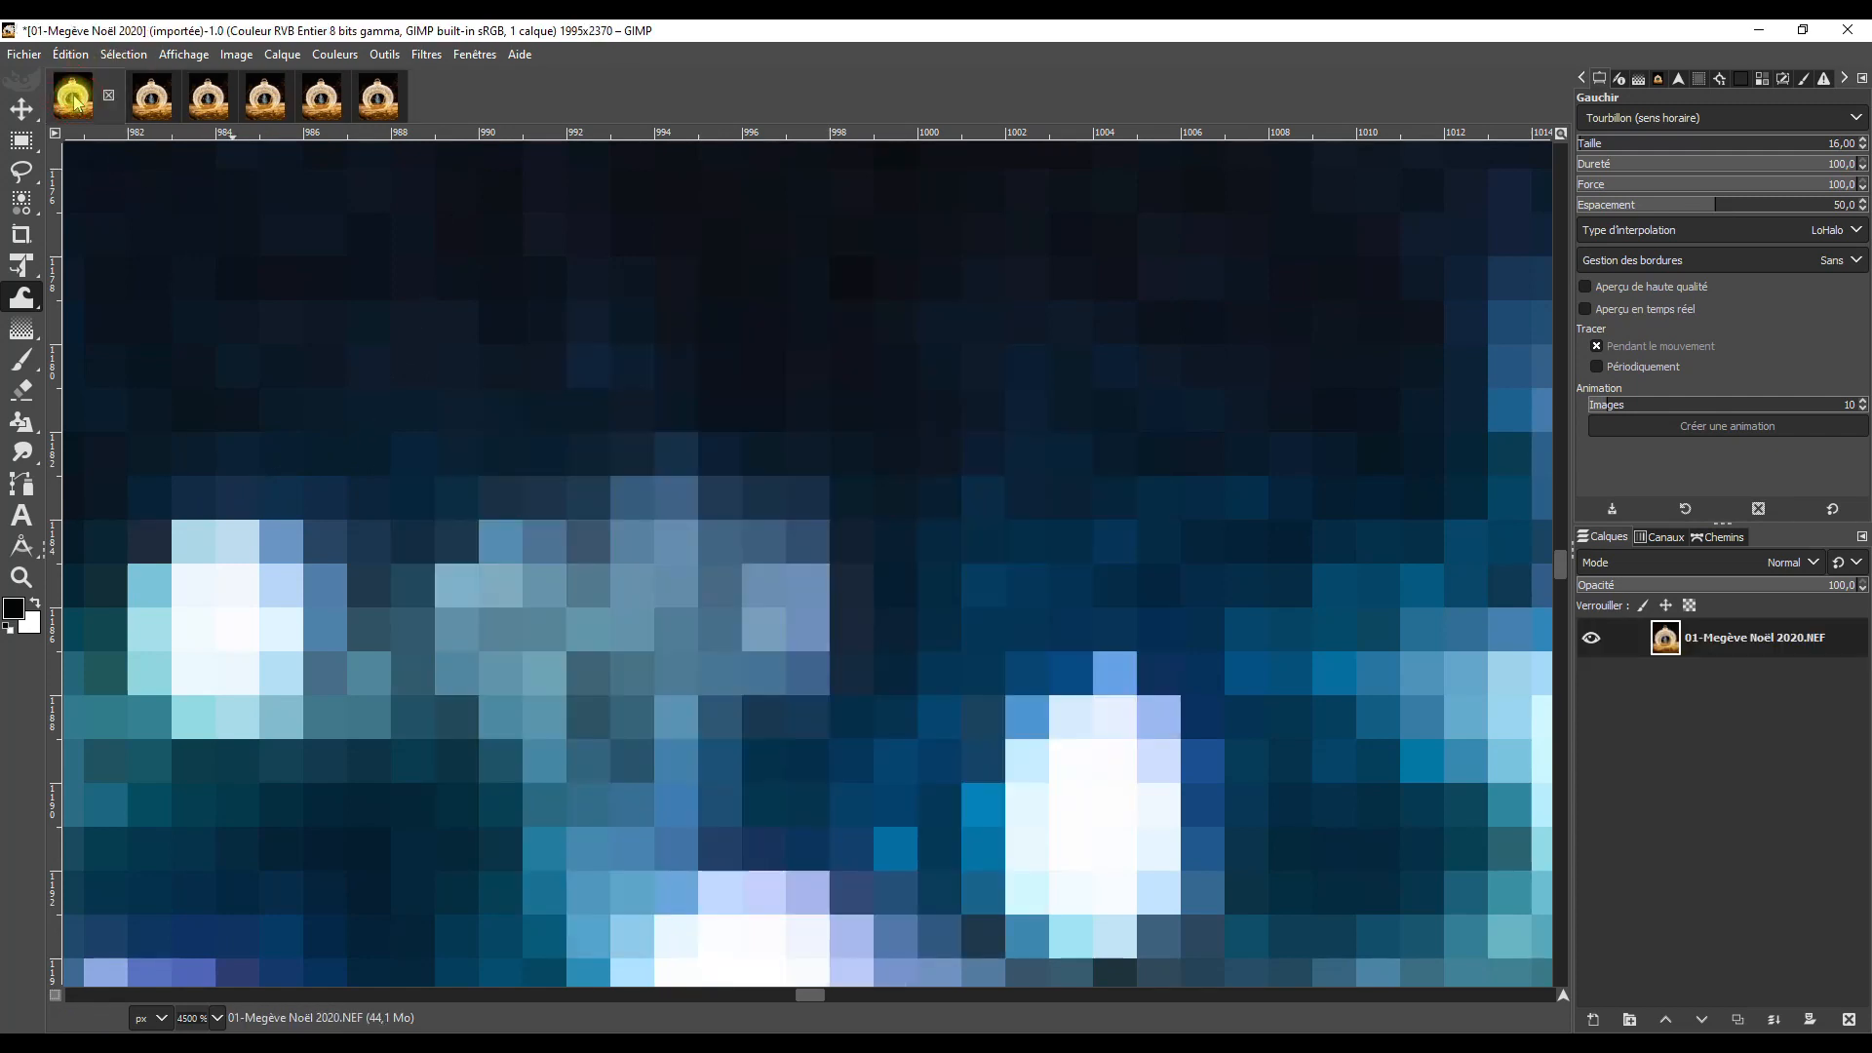
left_click(153, 102)
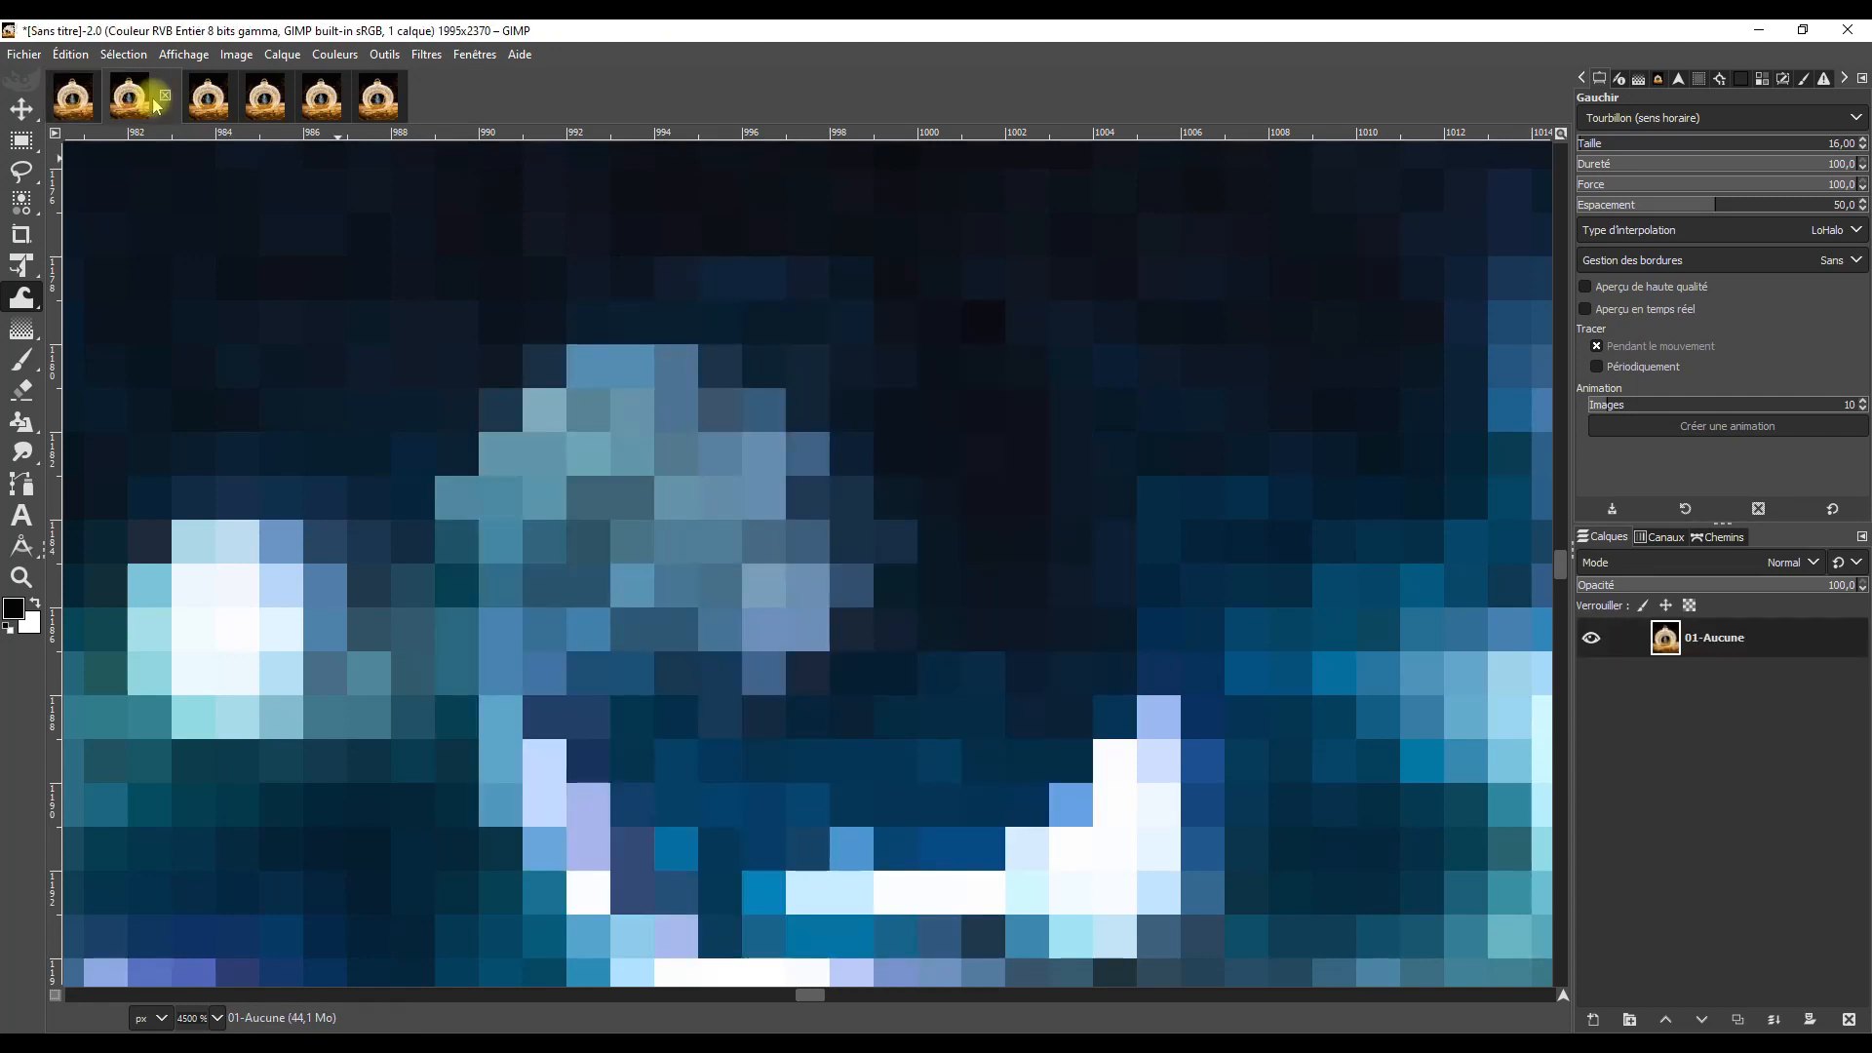
left_click(210, 103)
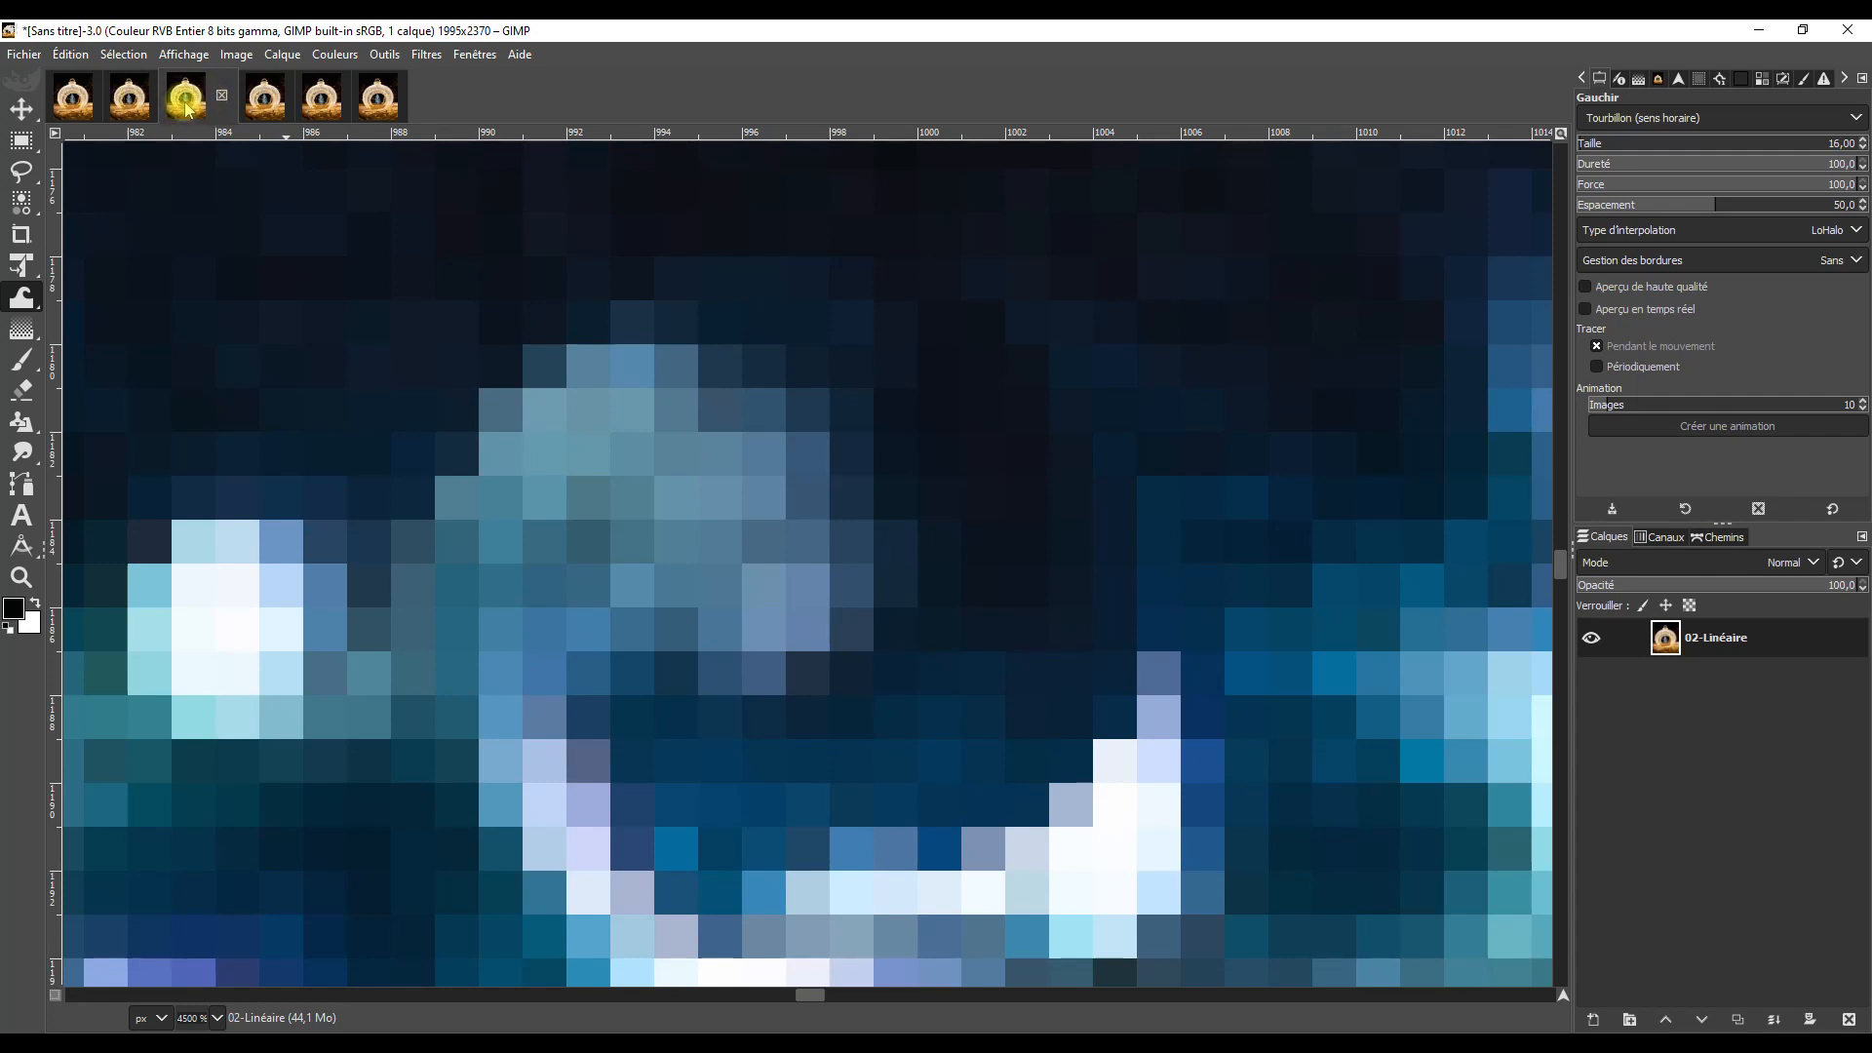
left_click(131, 98)
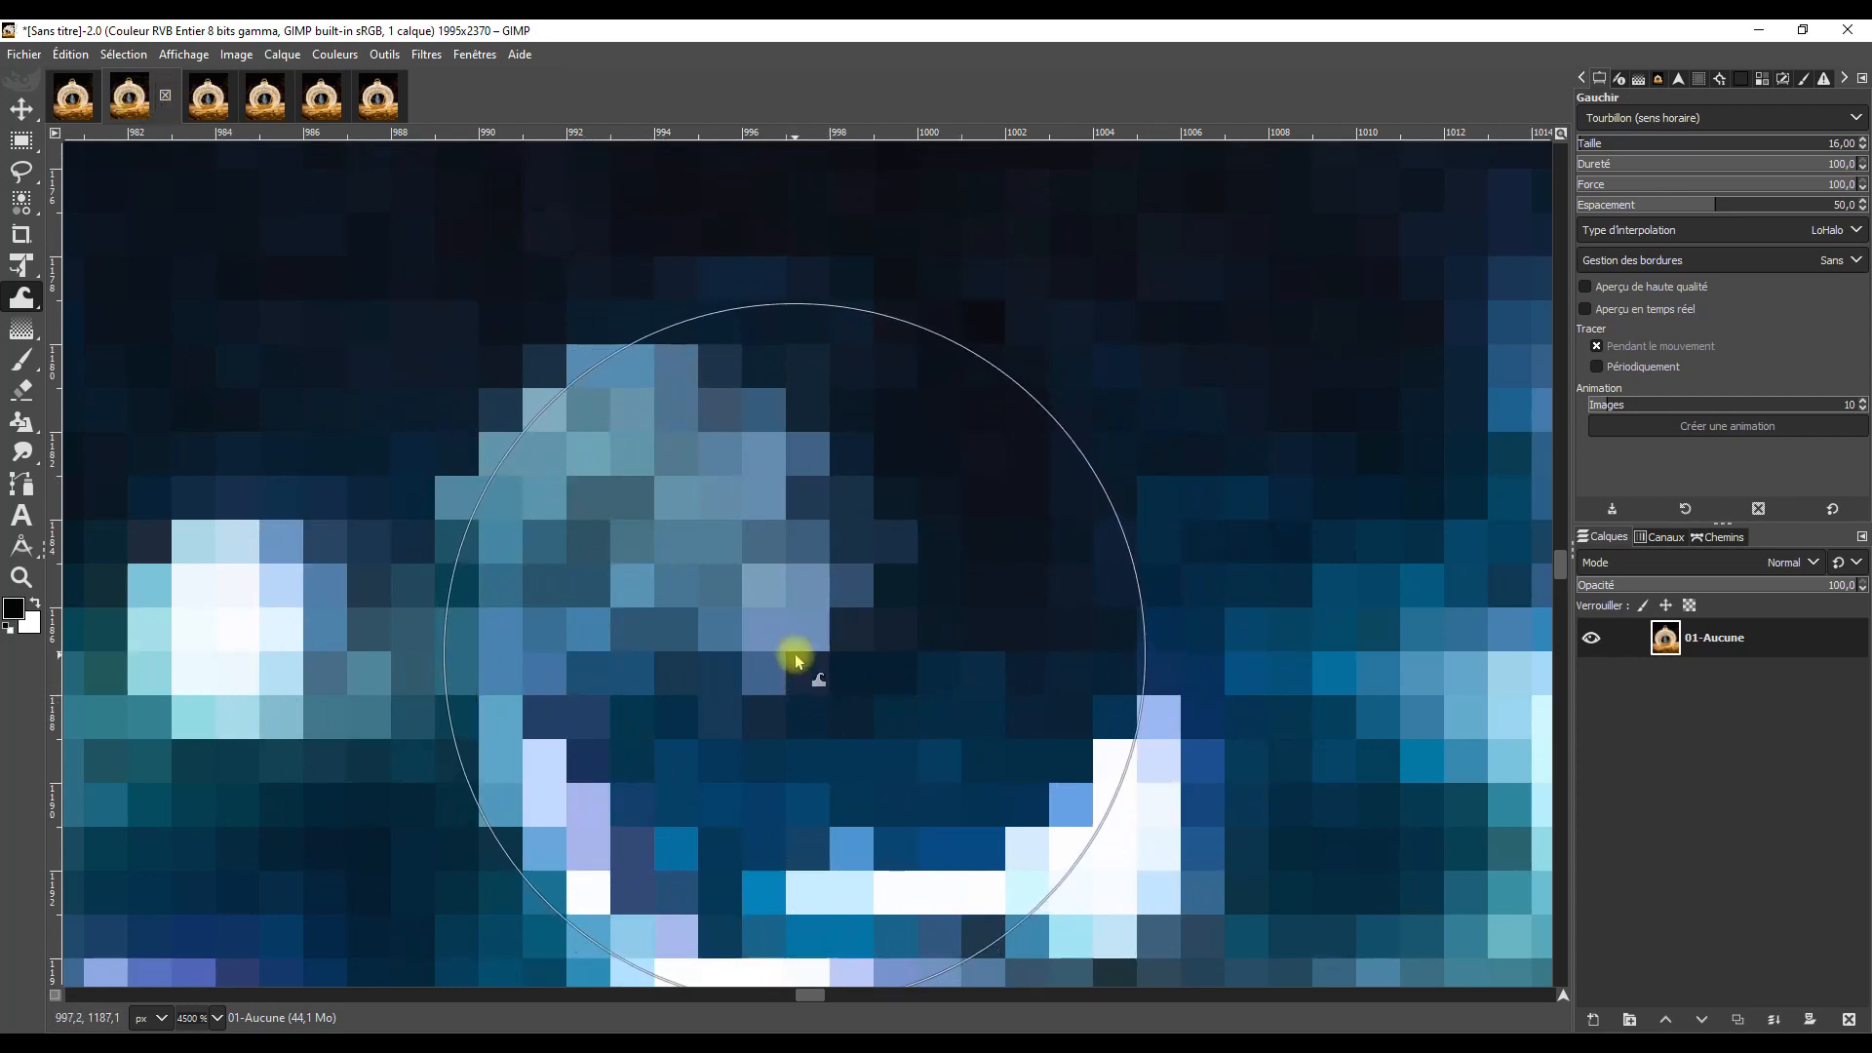
left_click(21, 109)
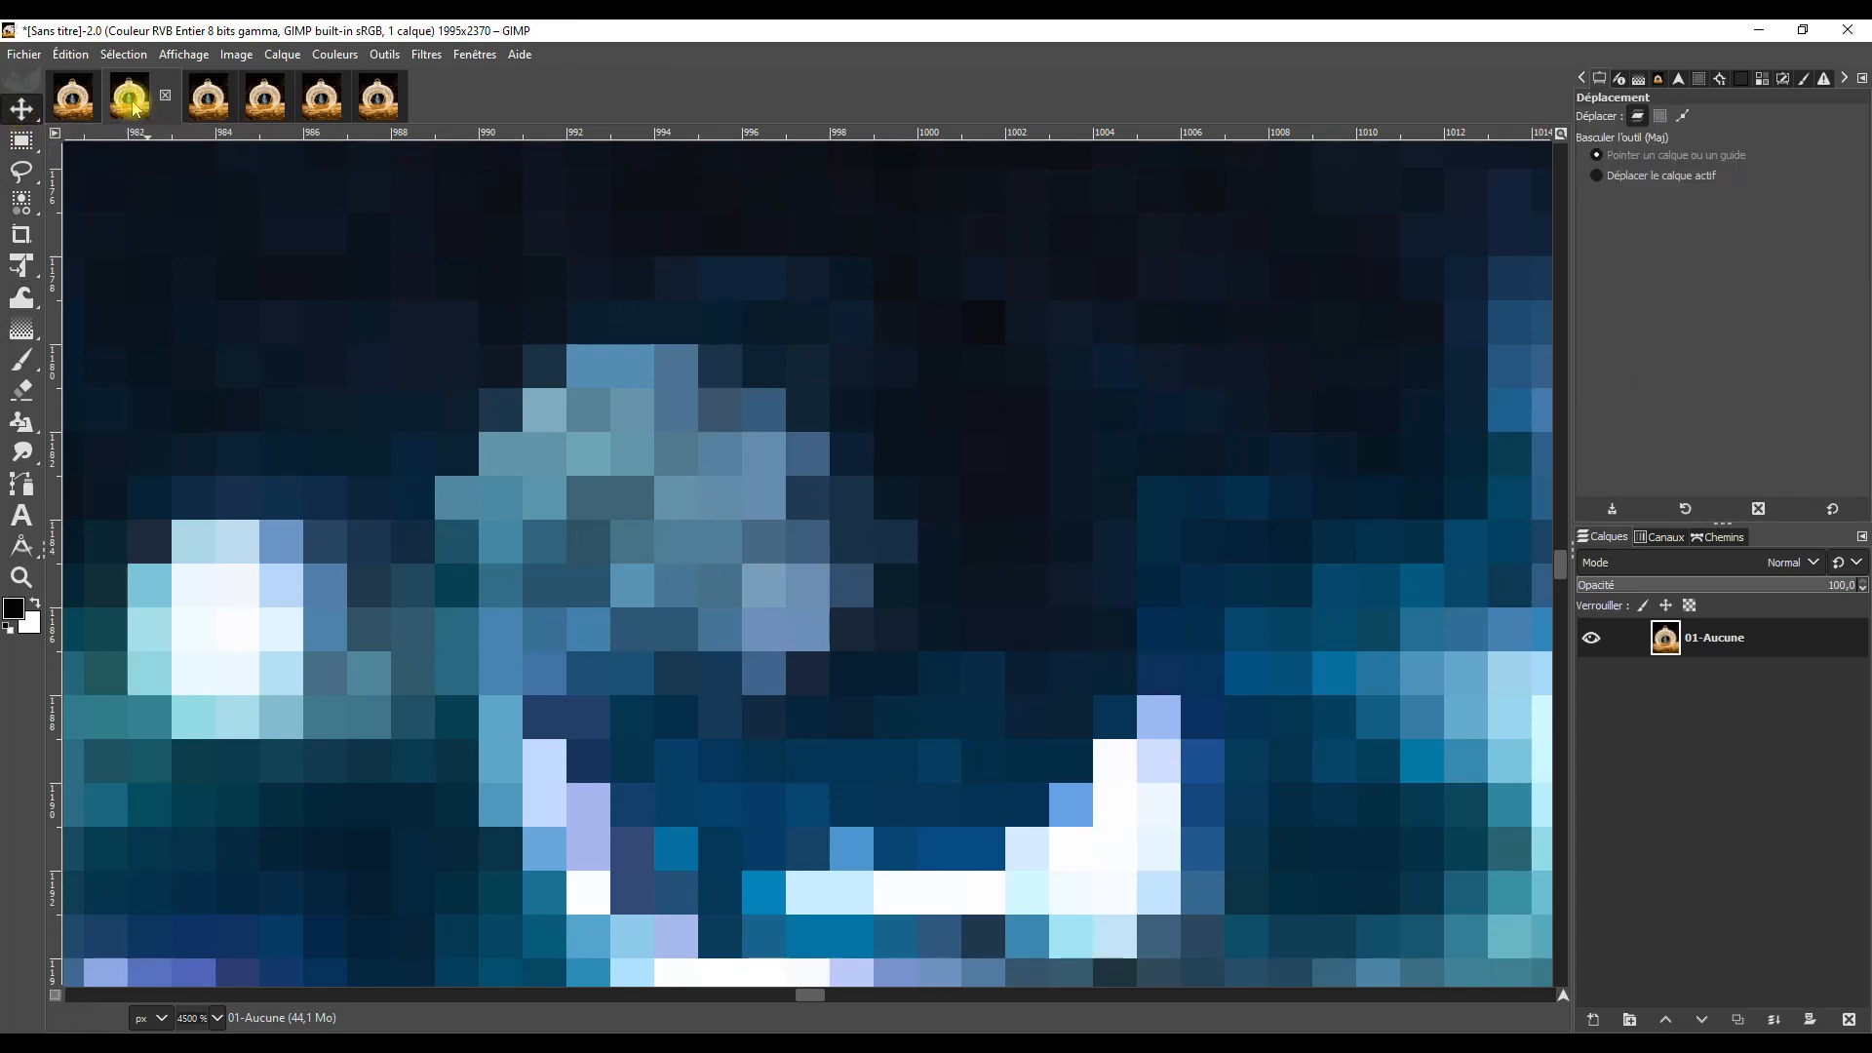
left_click(208, 97)
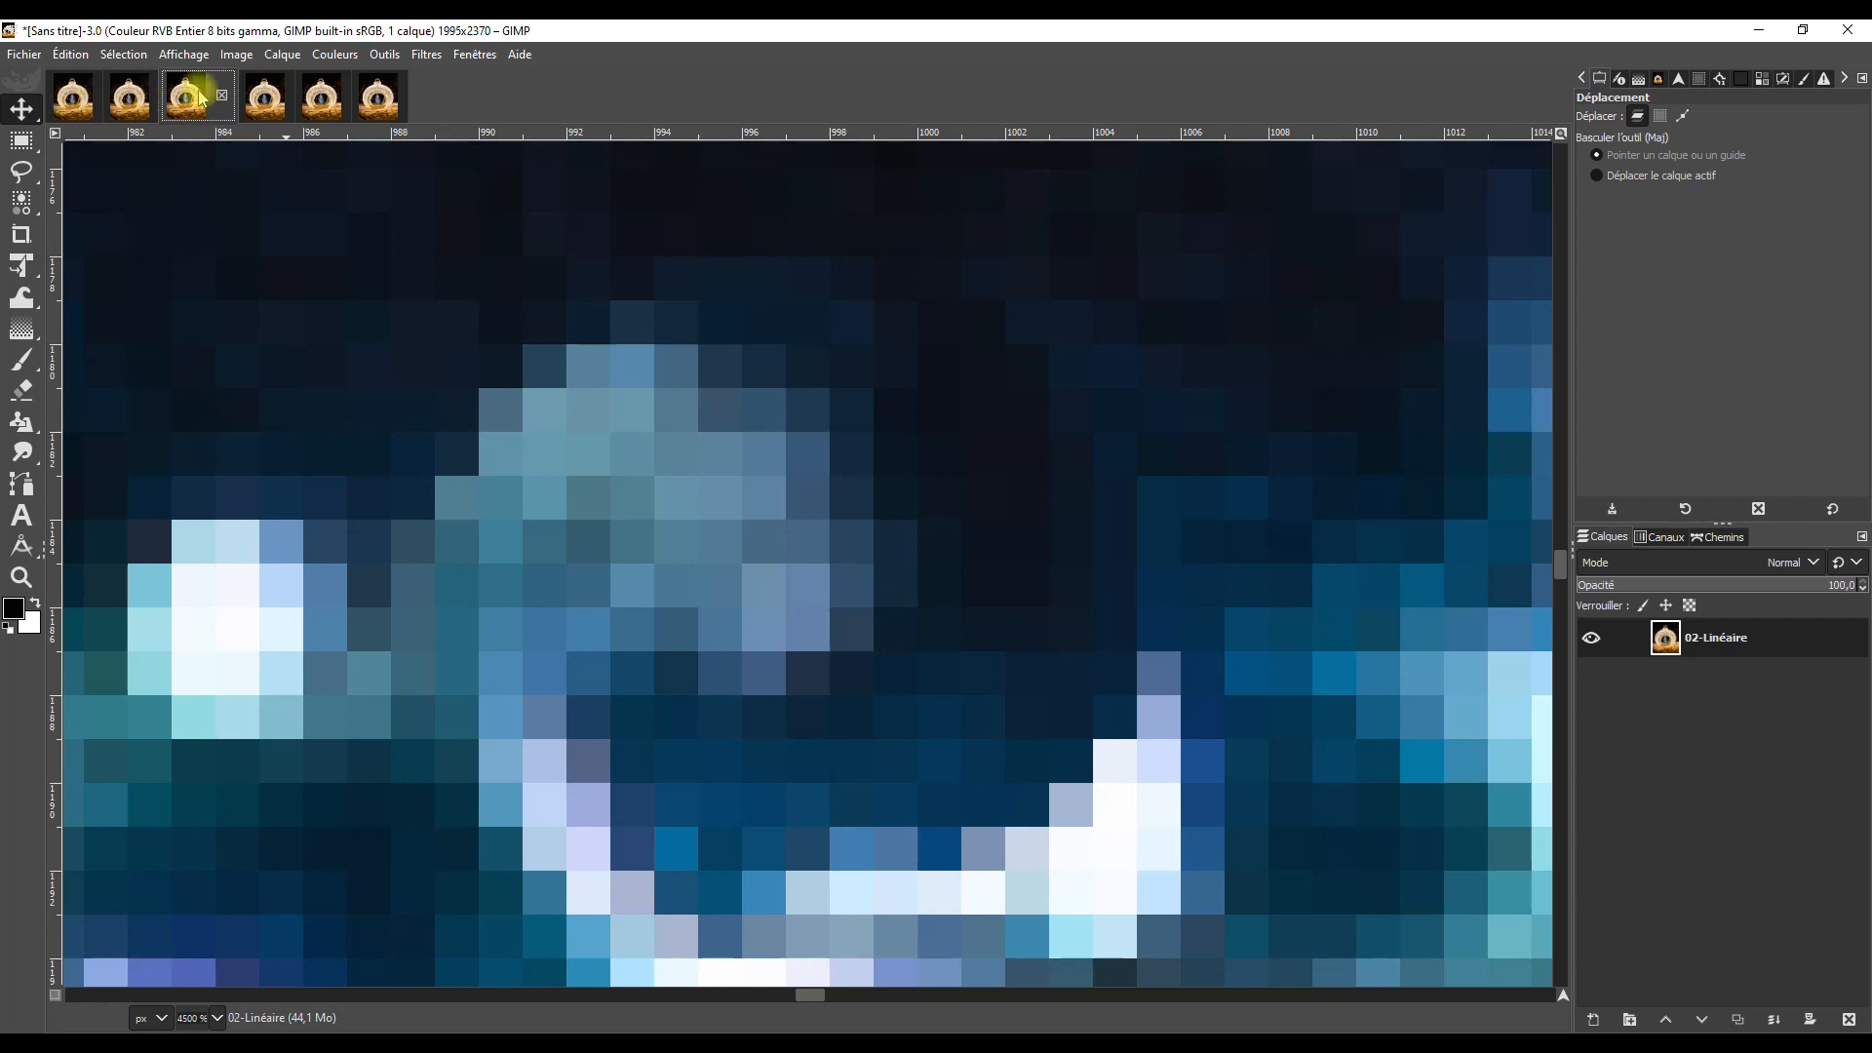
left_click(73, 97)
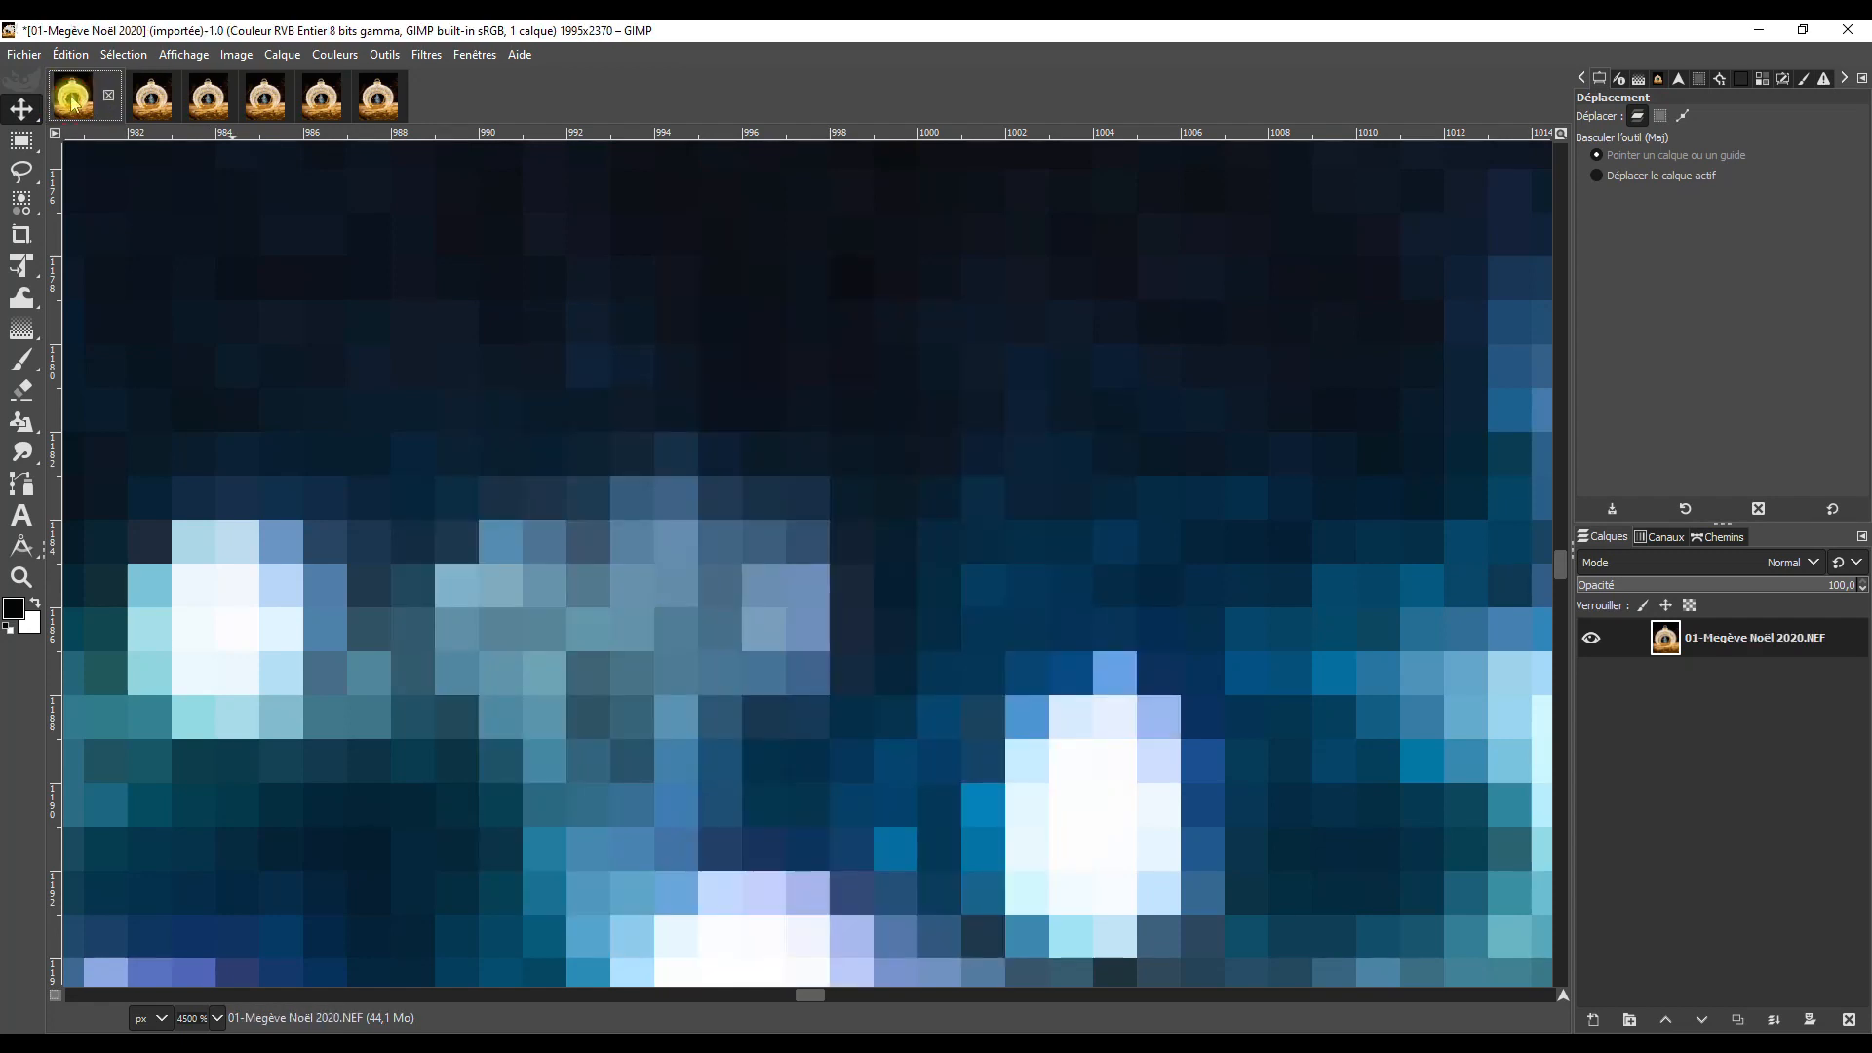
left_click(217, 98)
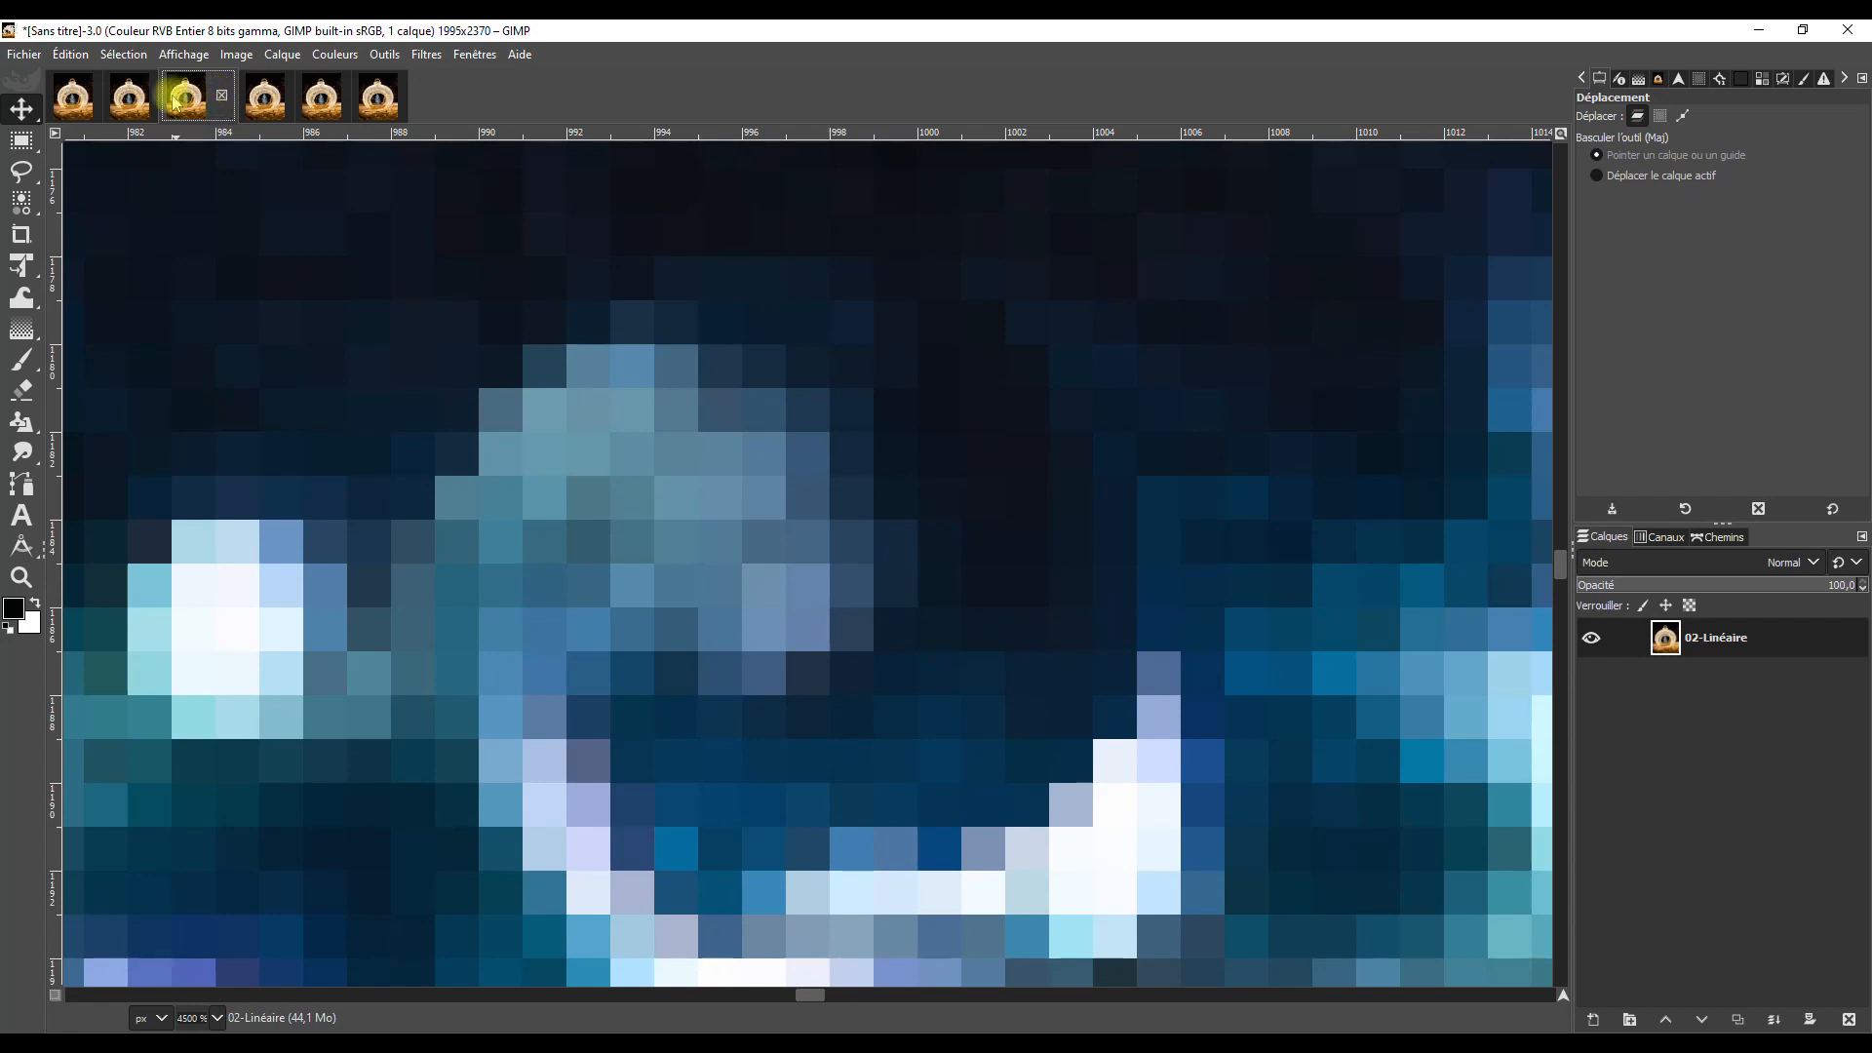
left_click(130, 98)
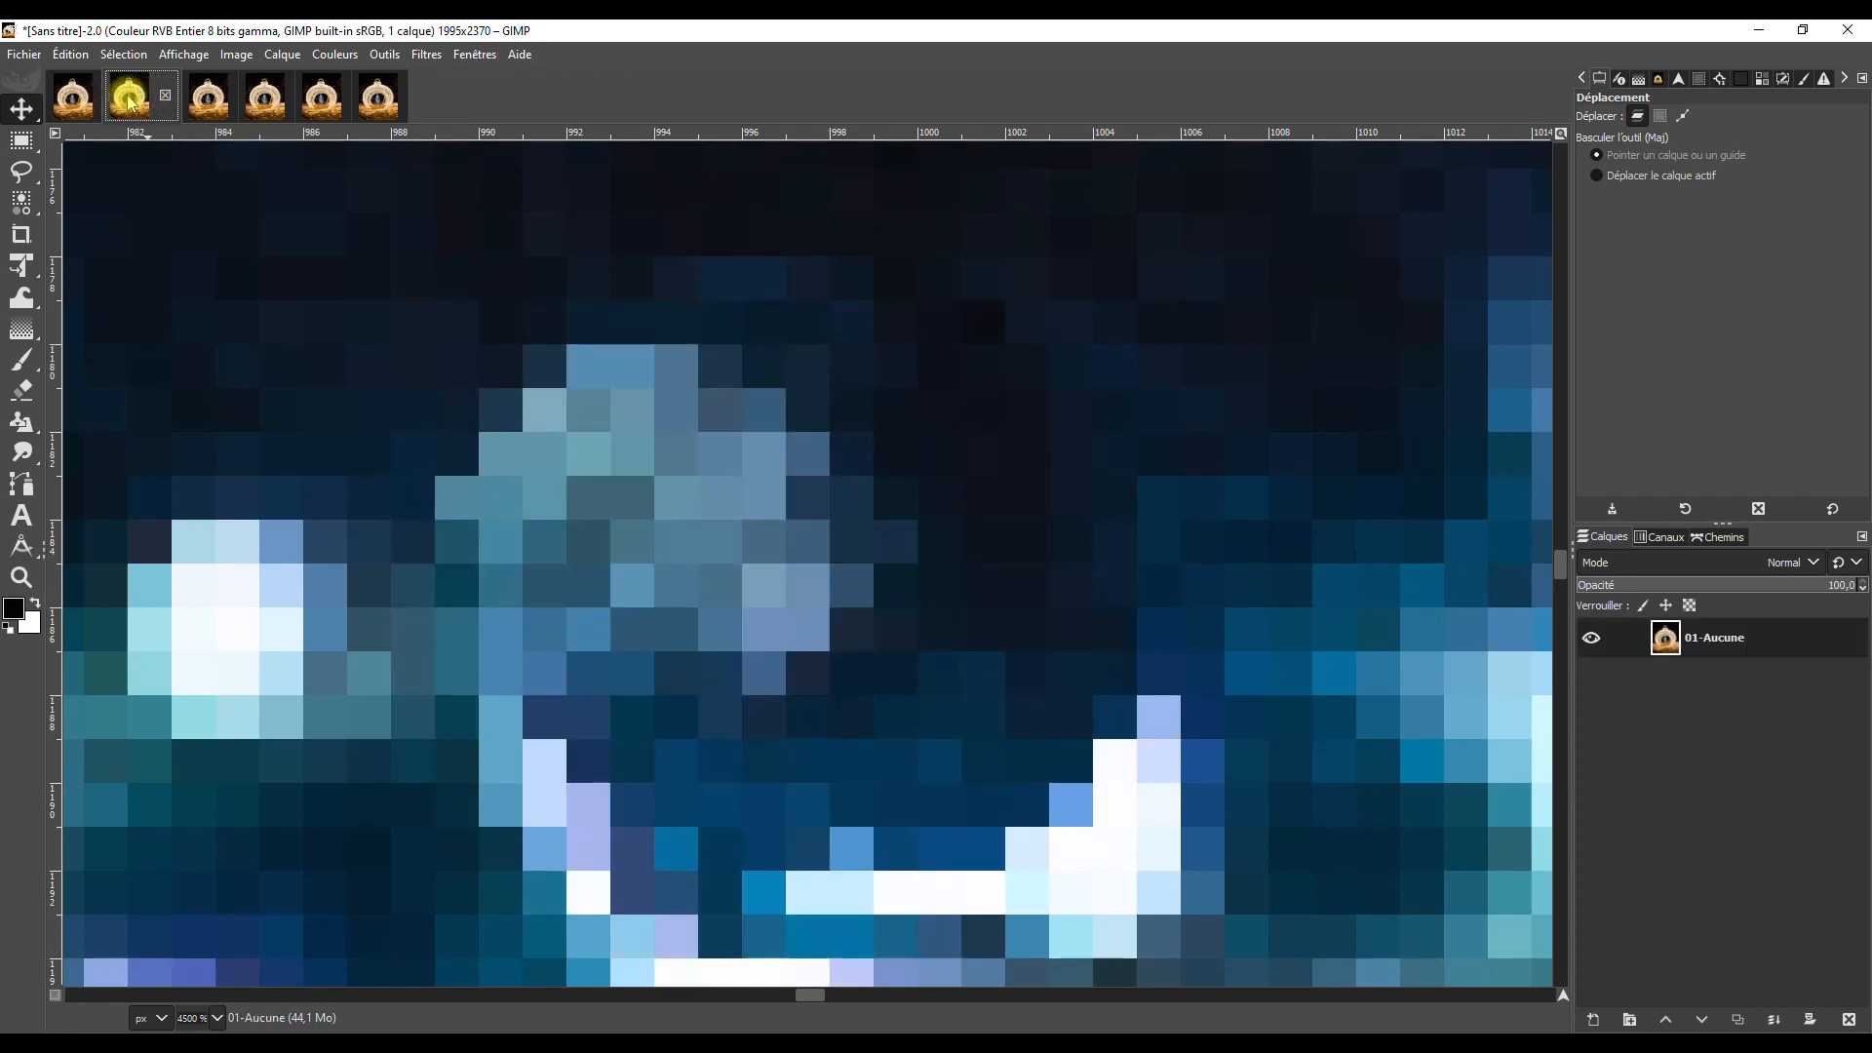
left_click(80, 103)
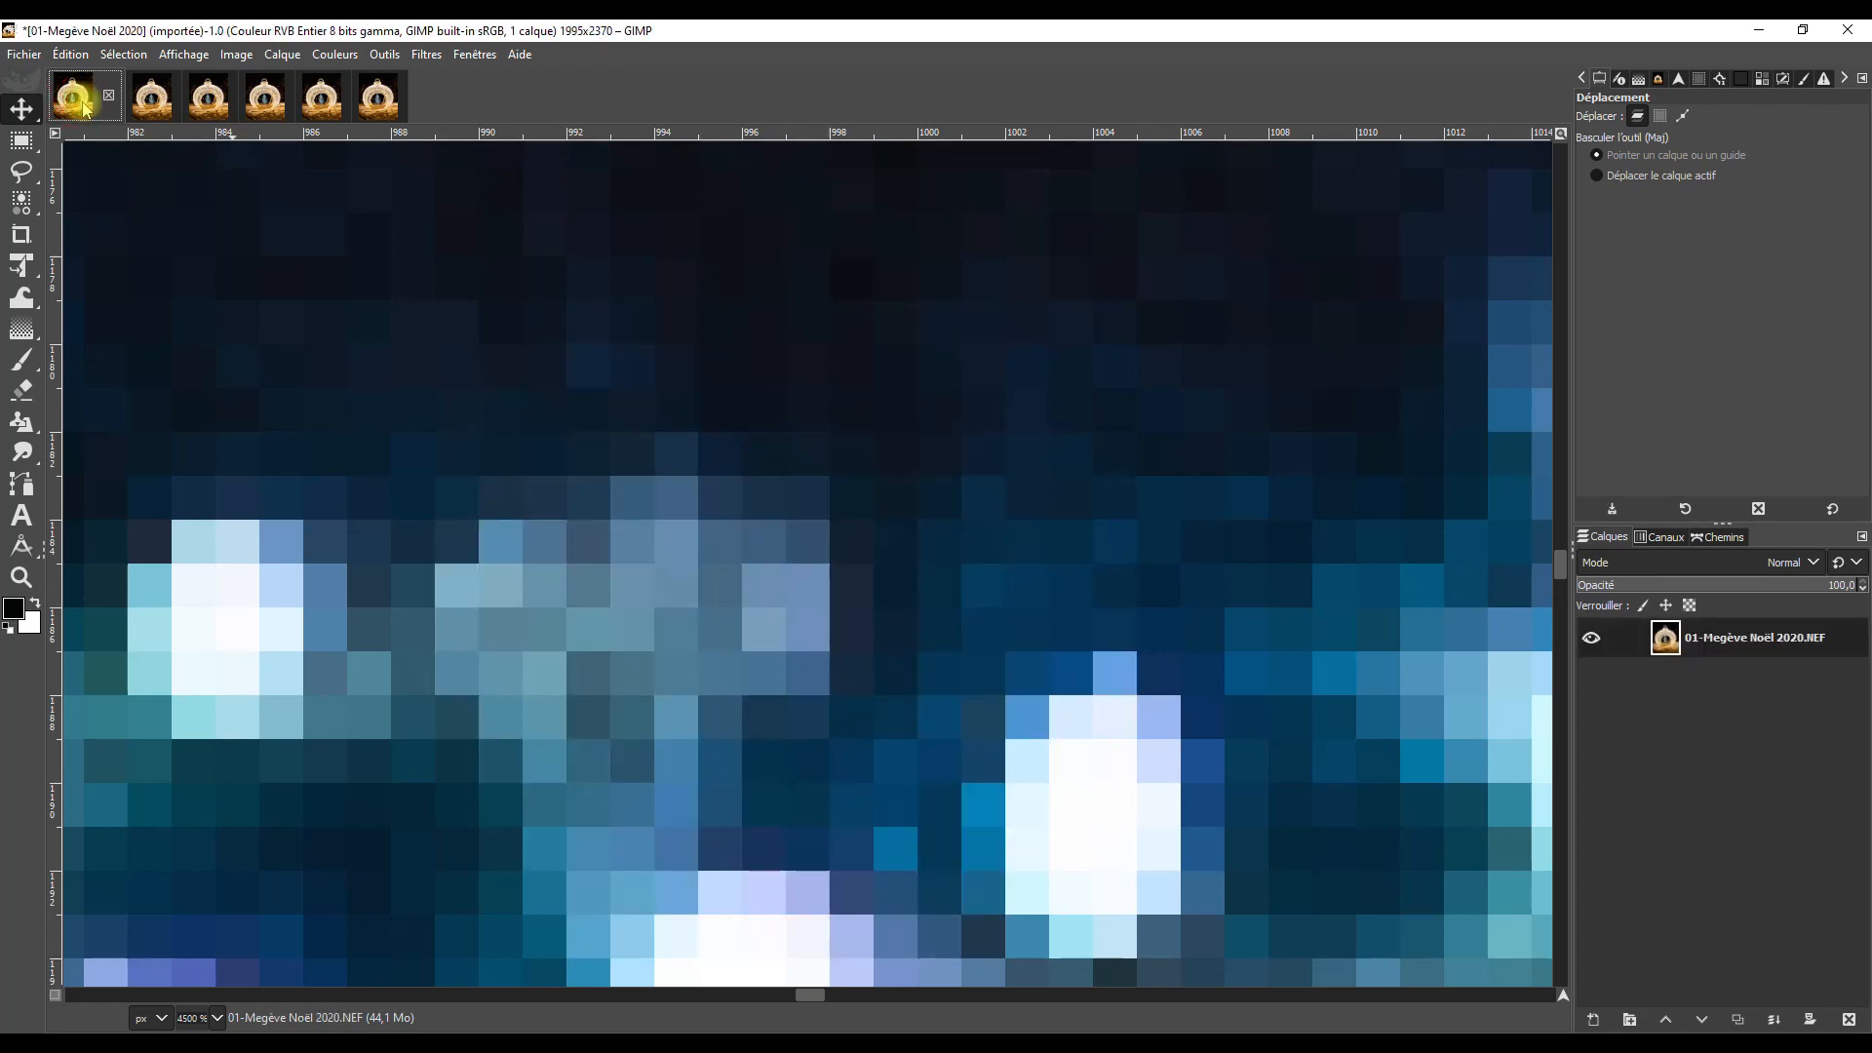
left_click(211, 98)
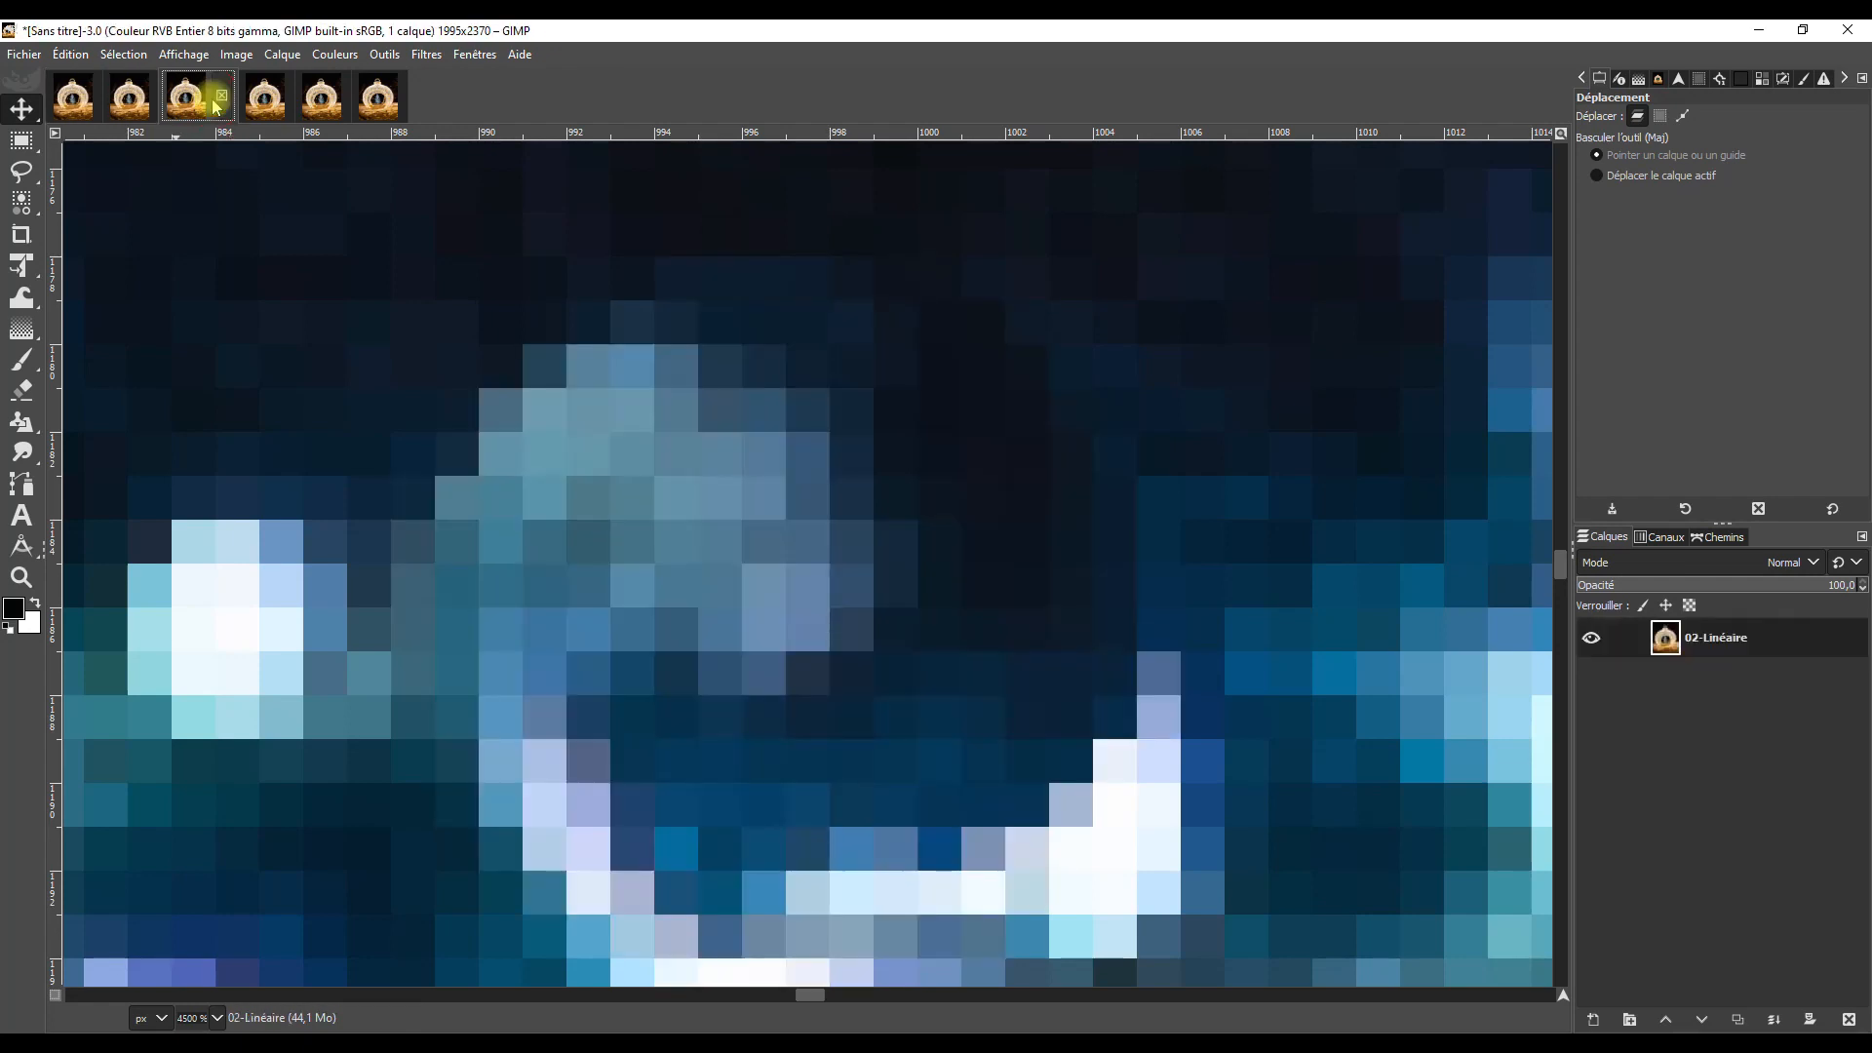
Compare the swirled pixels of the 03-Cubique, 04-Lohalo and 05-Nohalo images with each other and with 02-Linéaire.
left_click(265, 98)
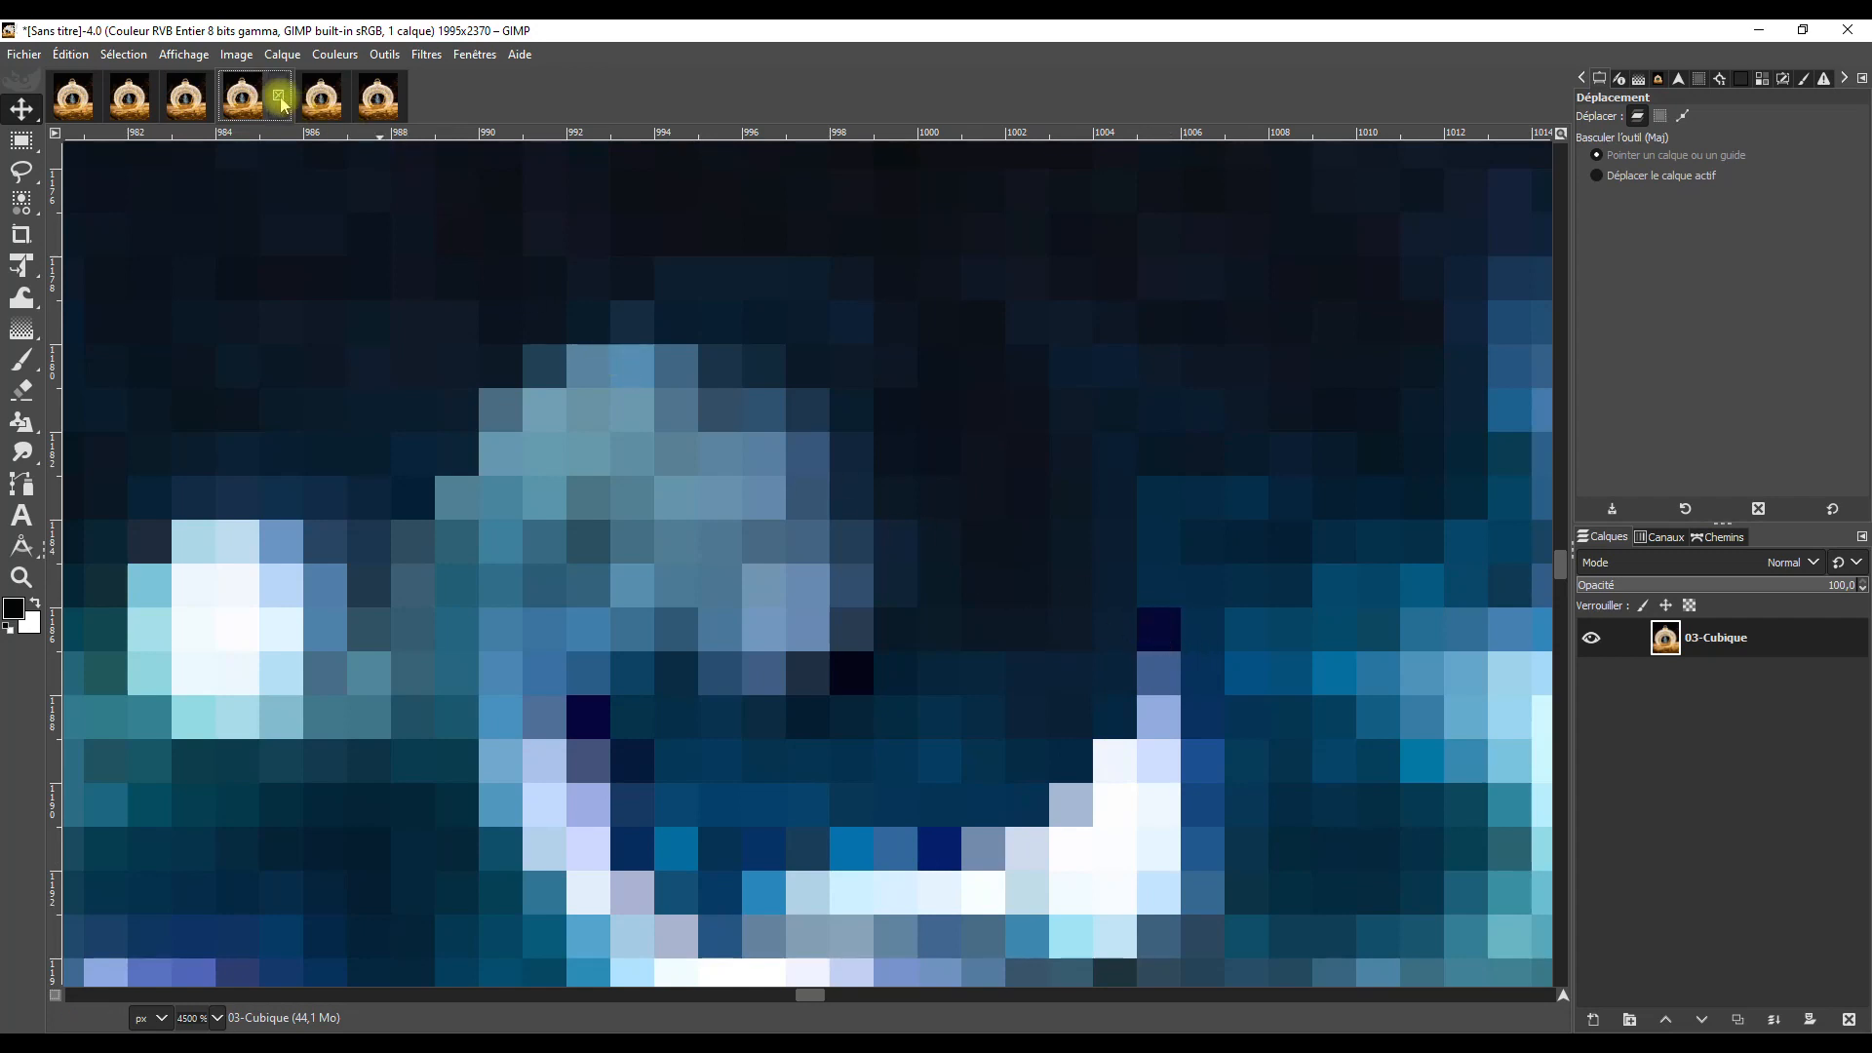
left_click(186, 97)
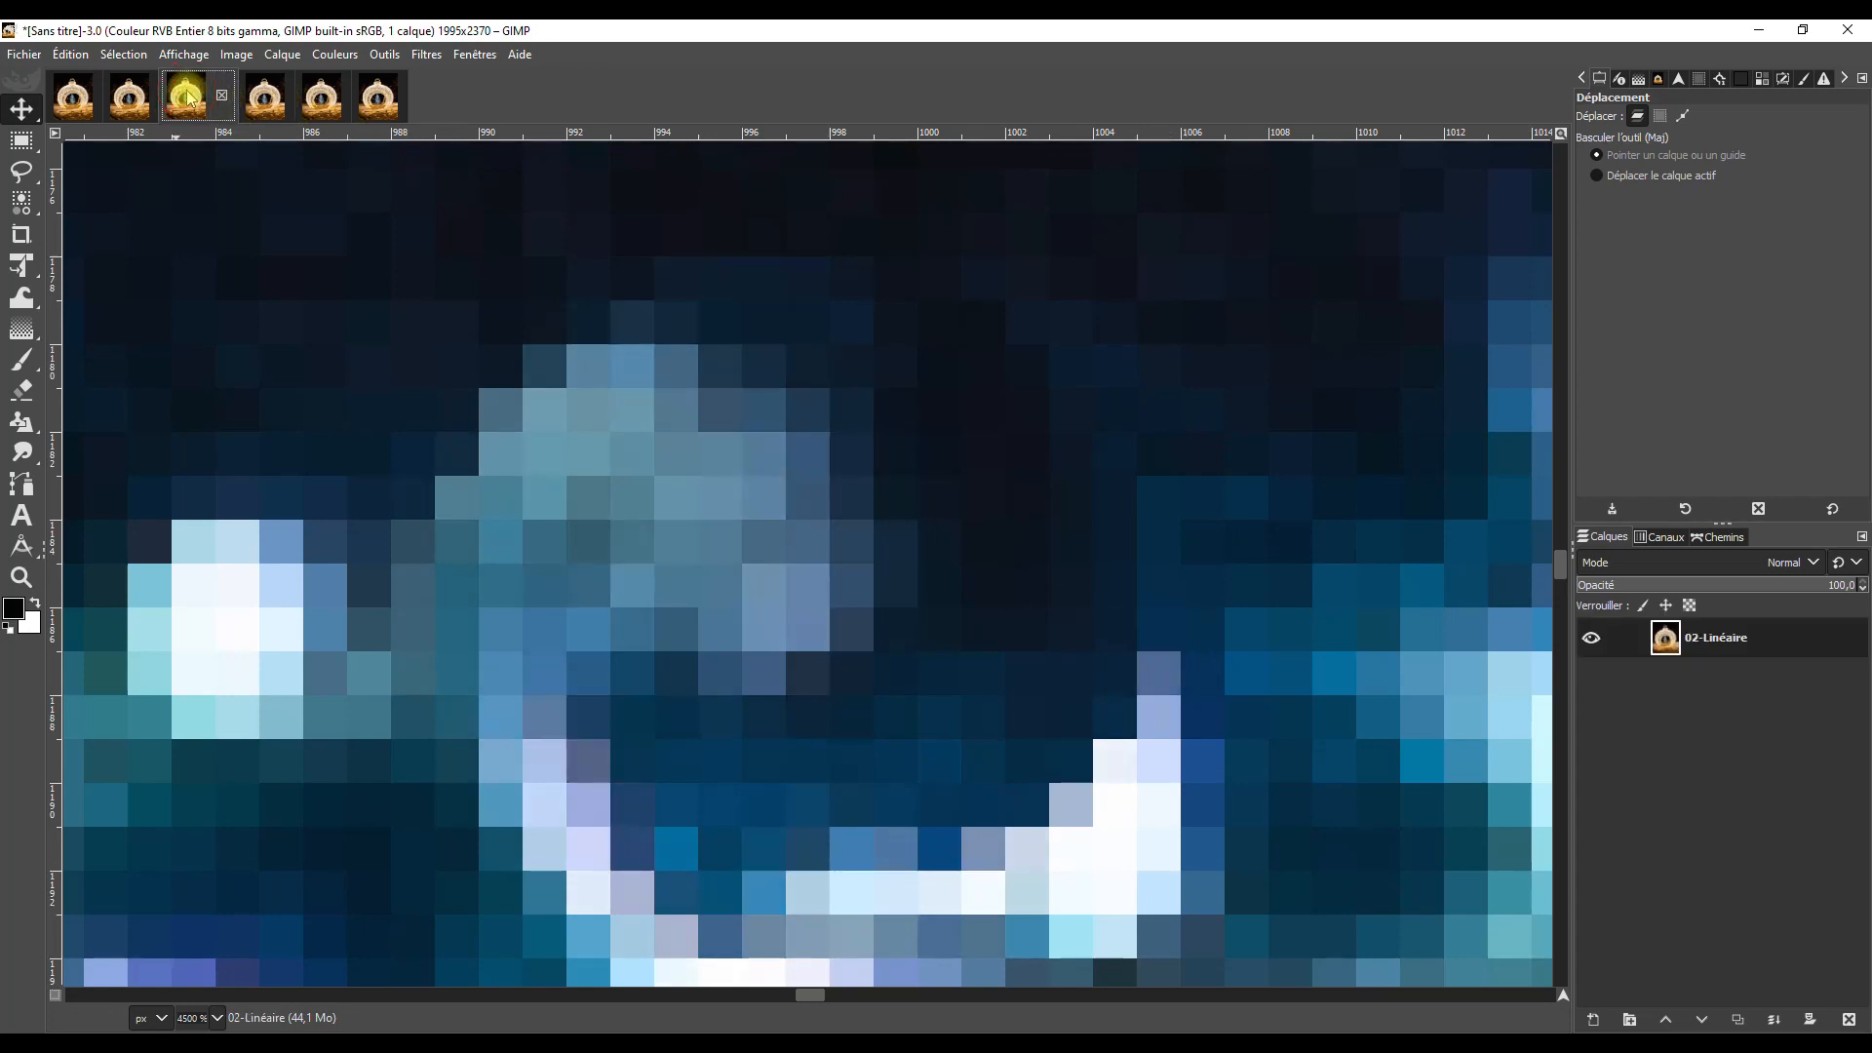
left_click(323, 101)
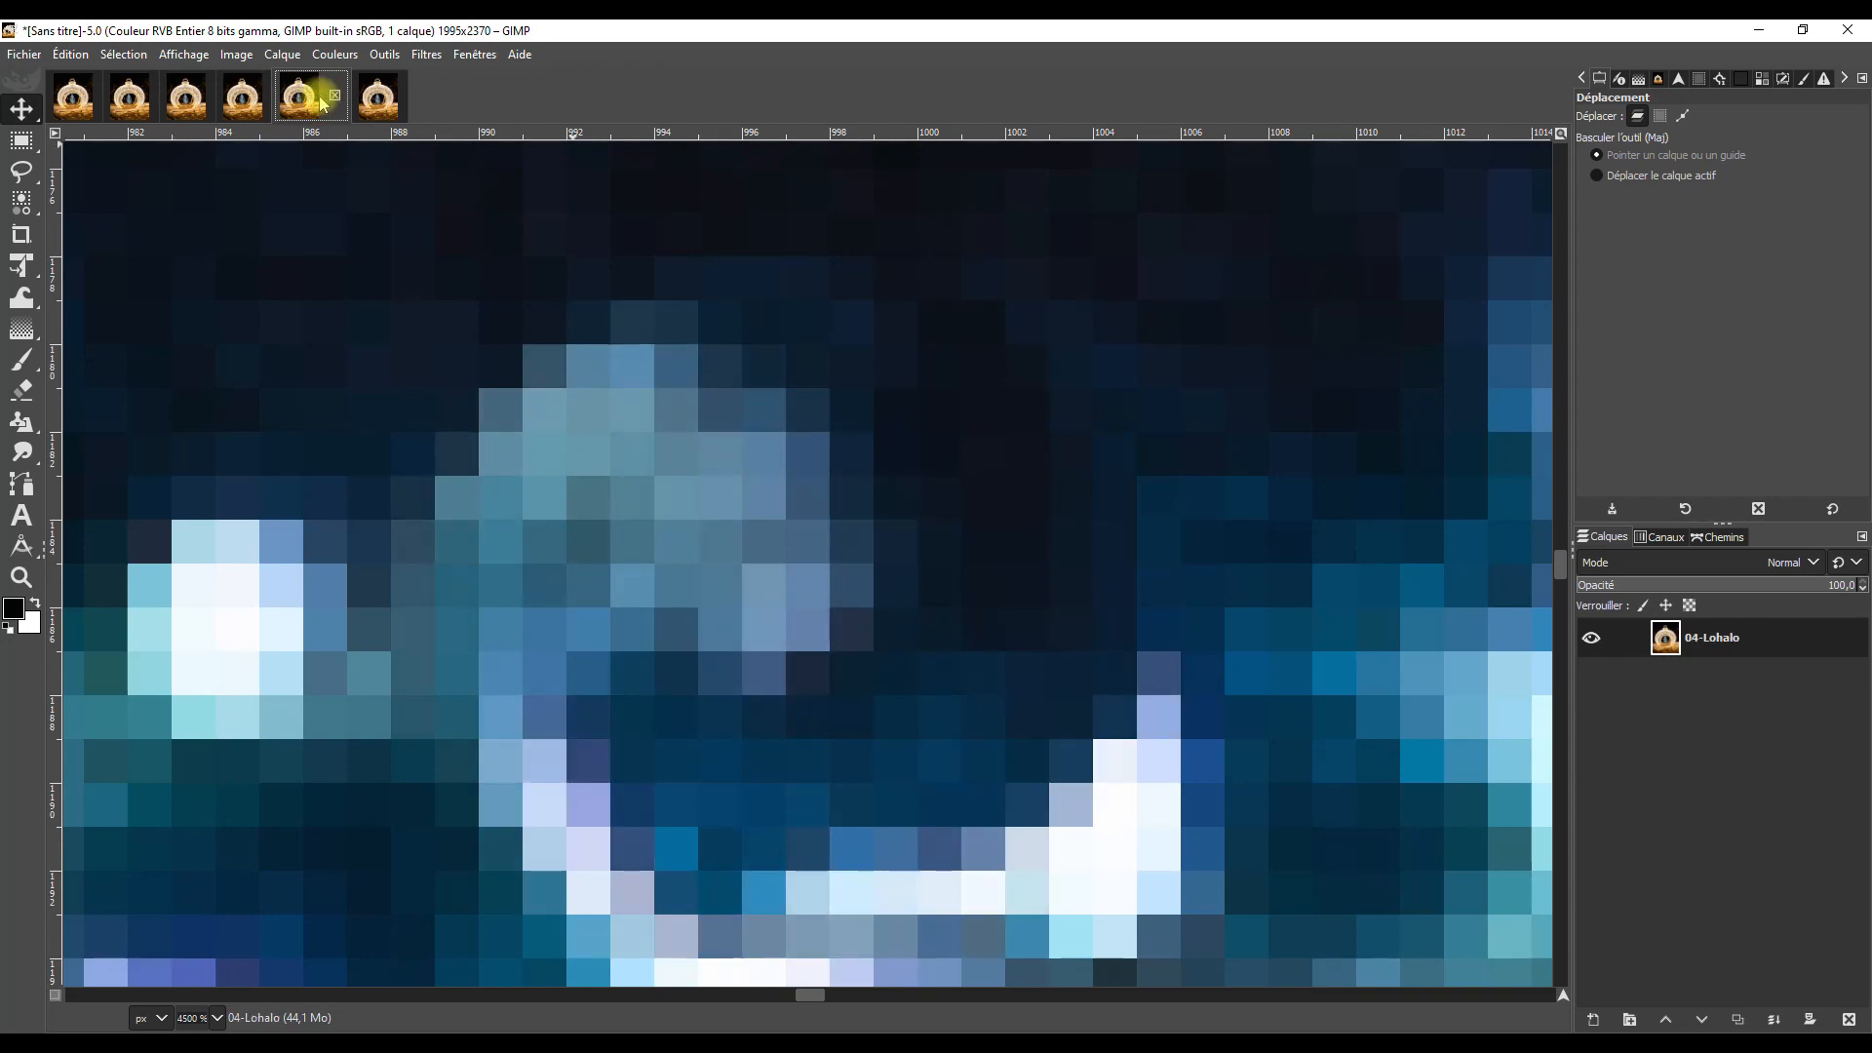
left_click(242, 101)
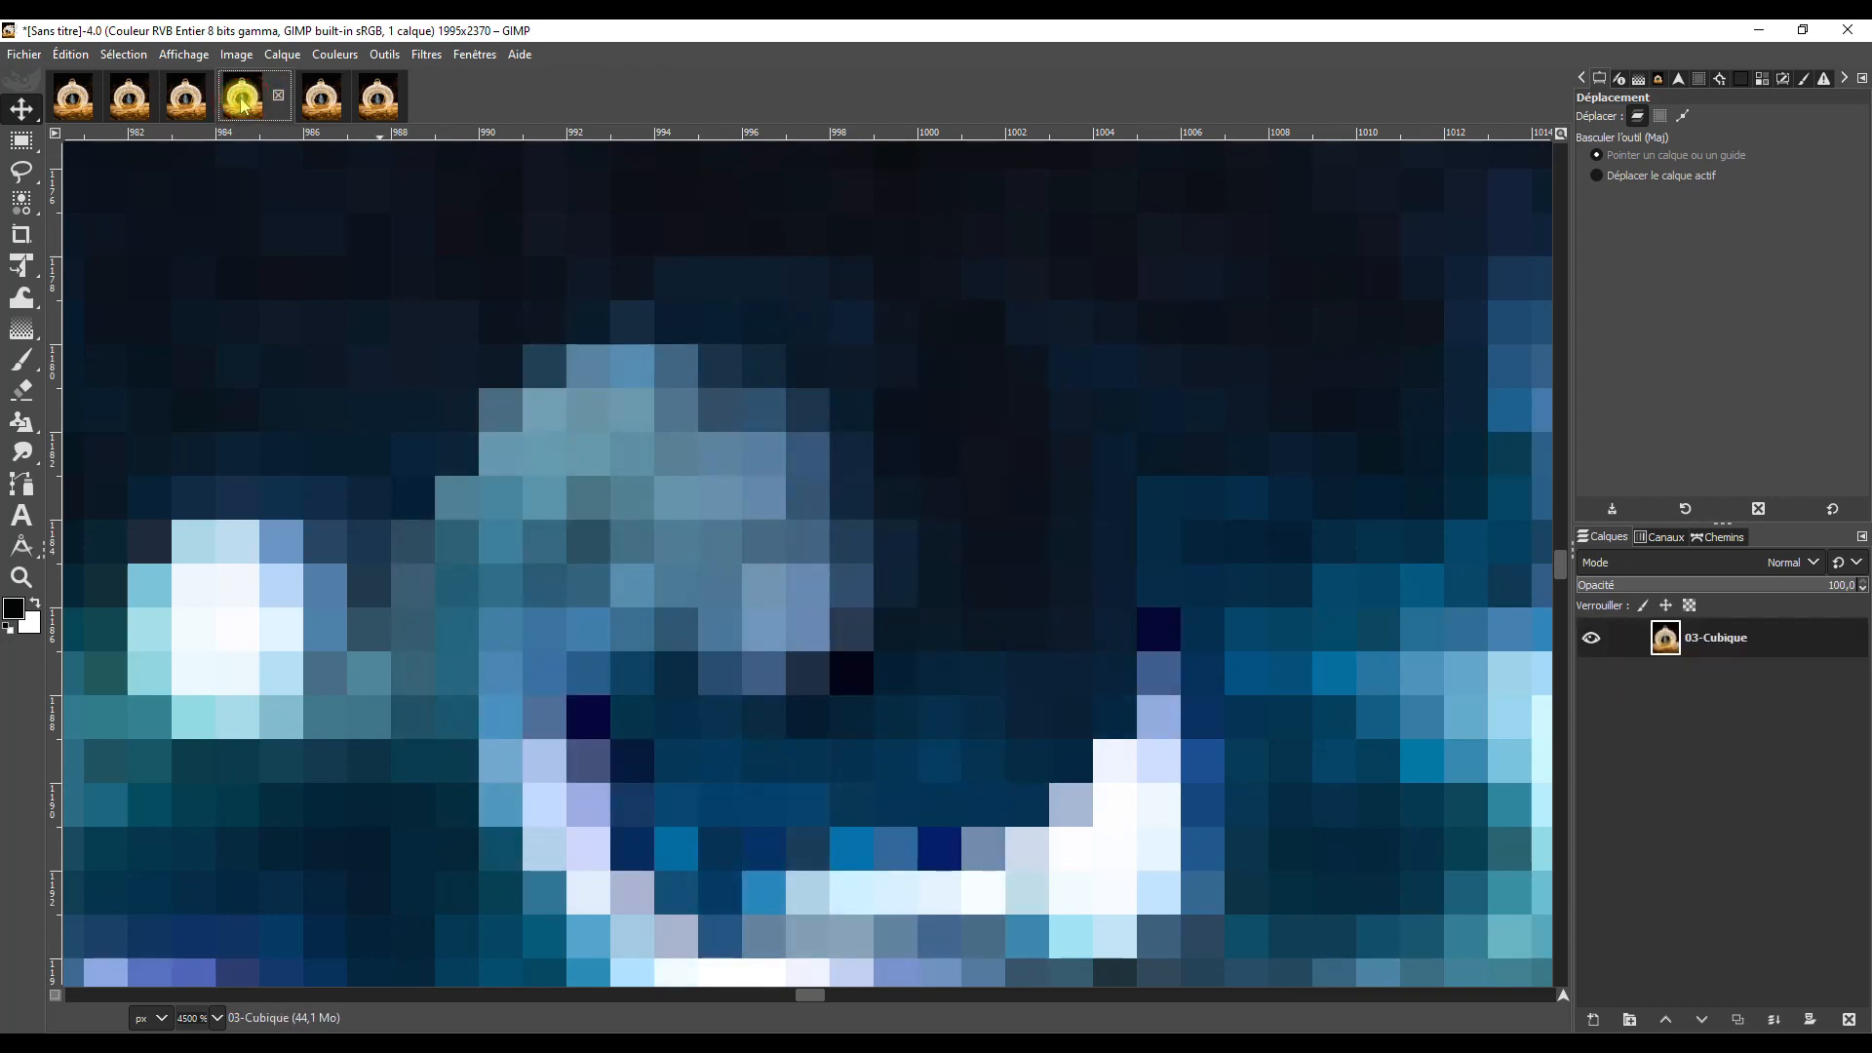
left_click(303, 101)
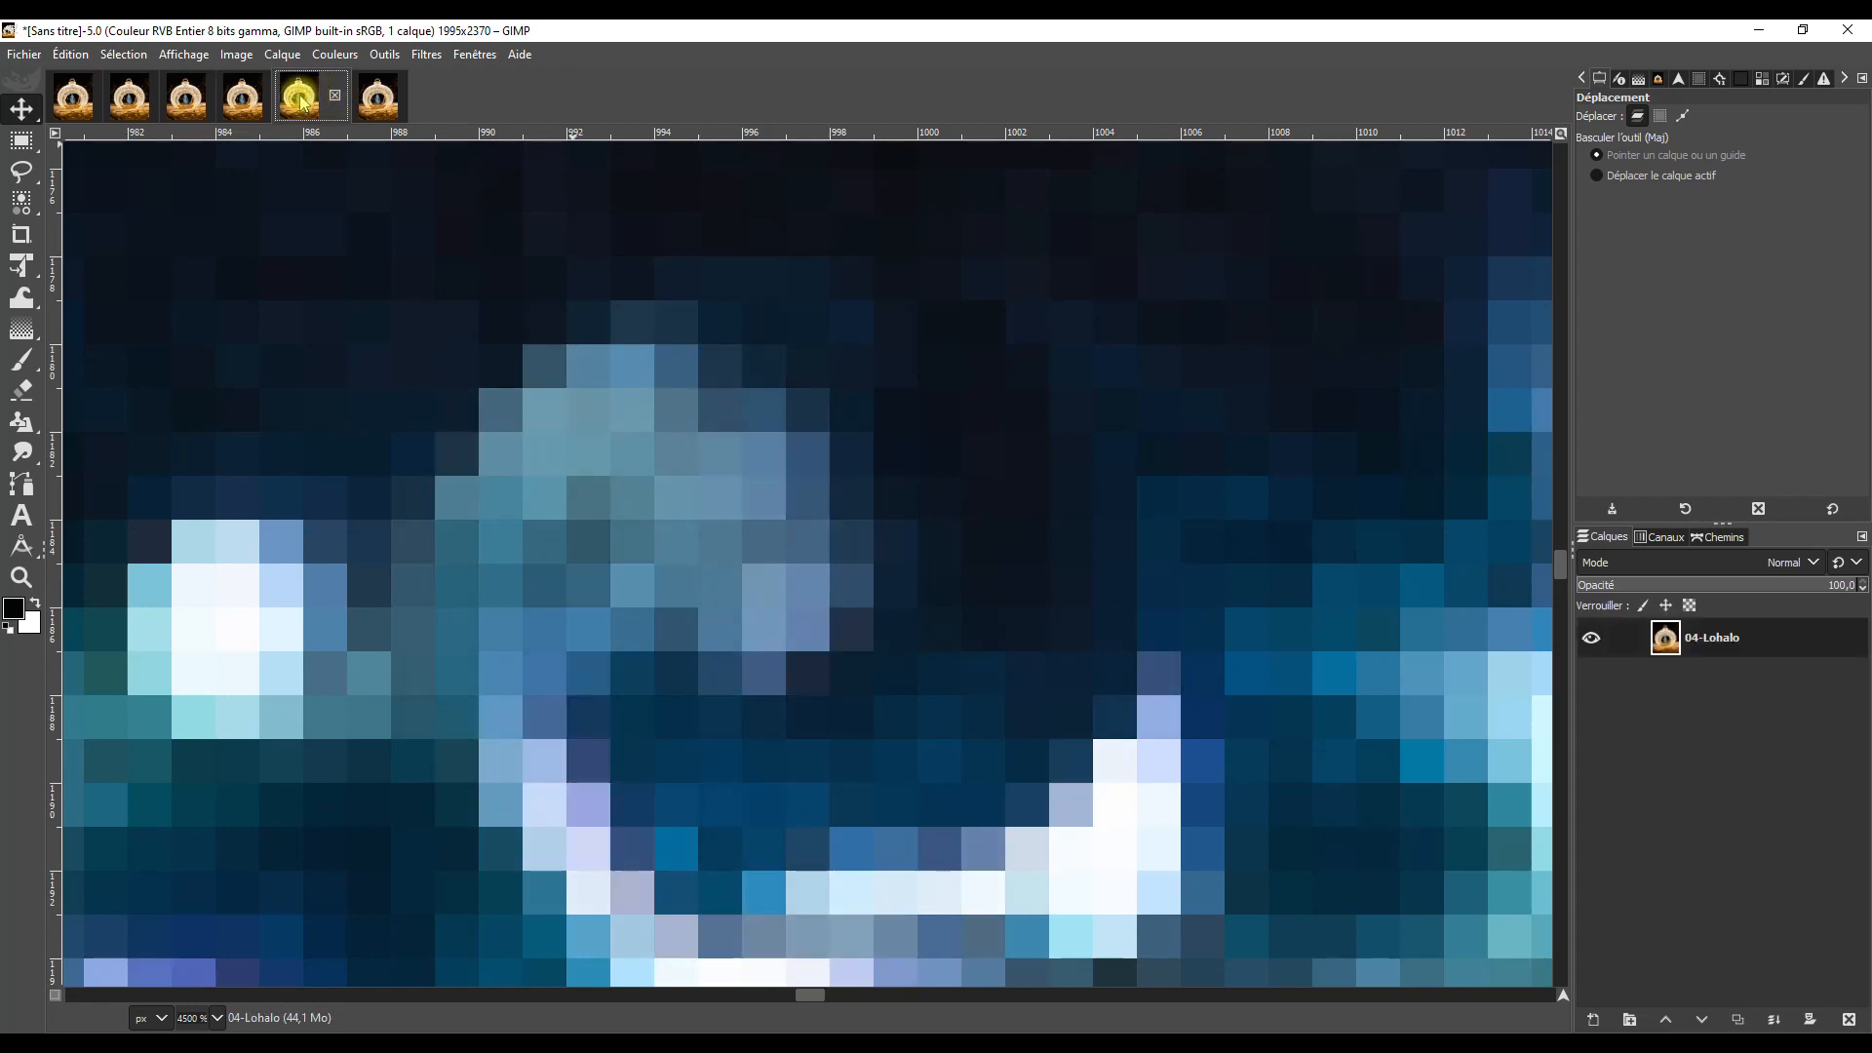
left_click(186, 101)
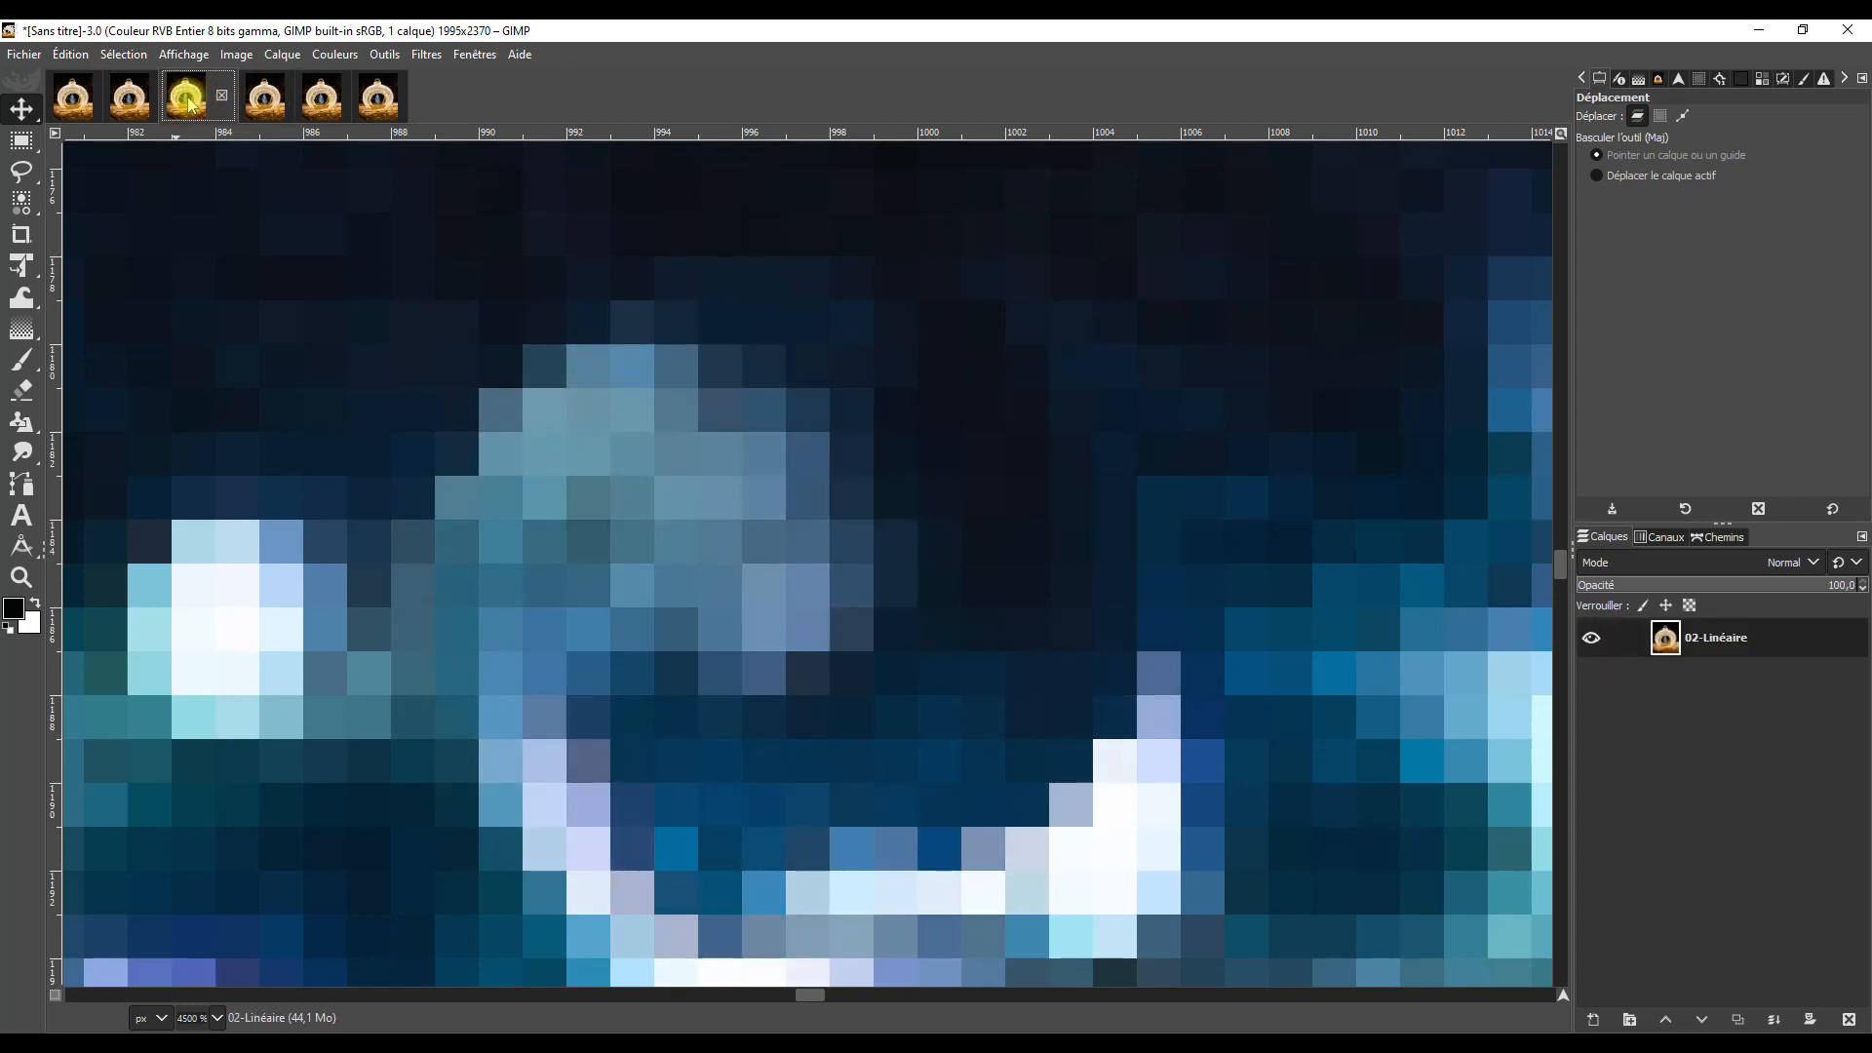
left_click(325, 103)
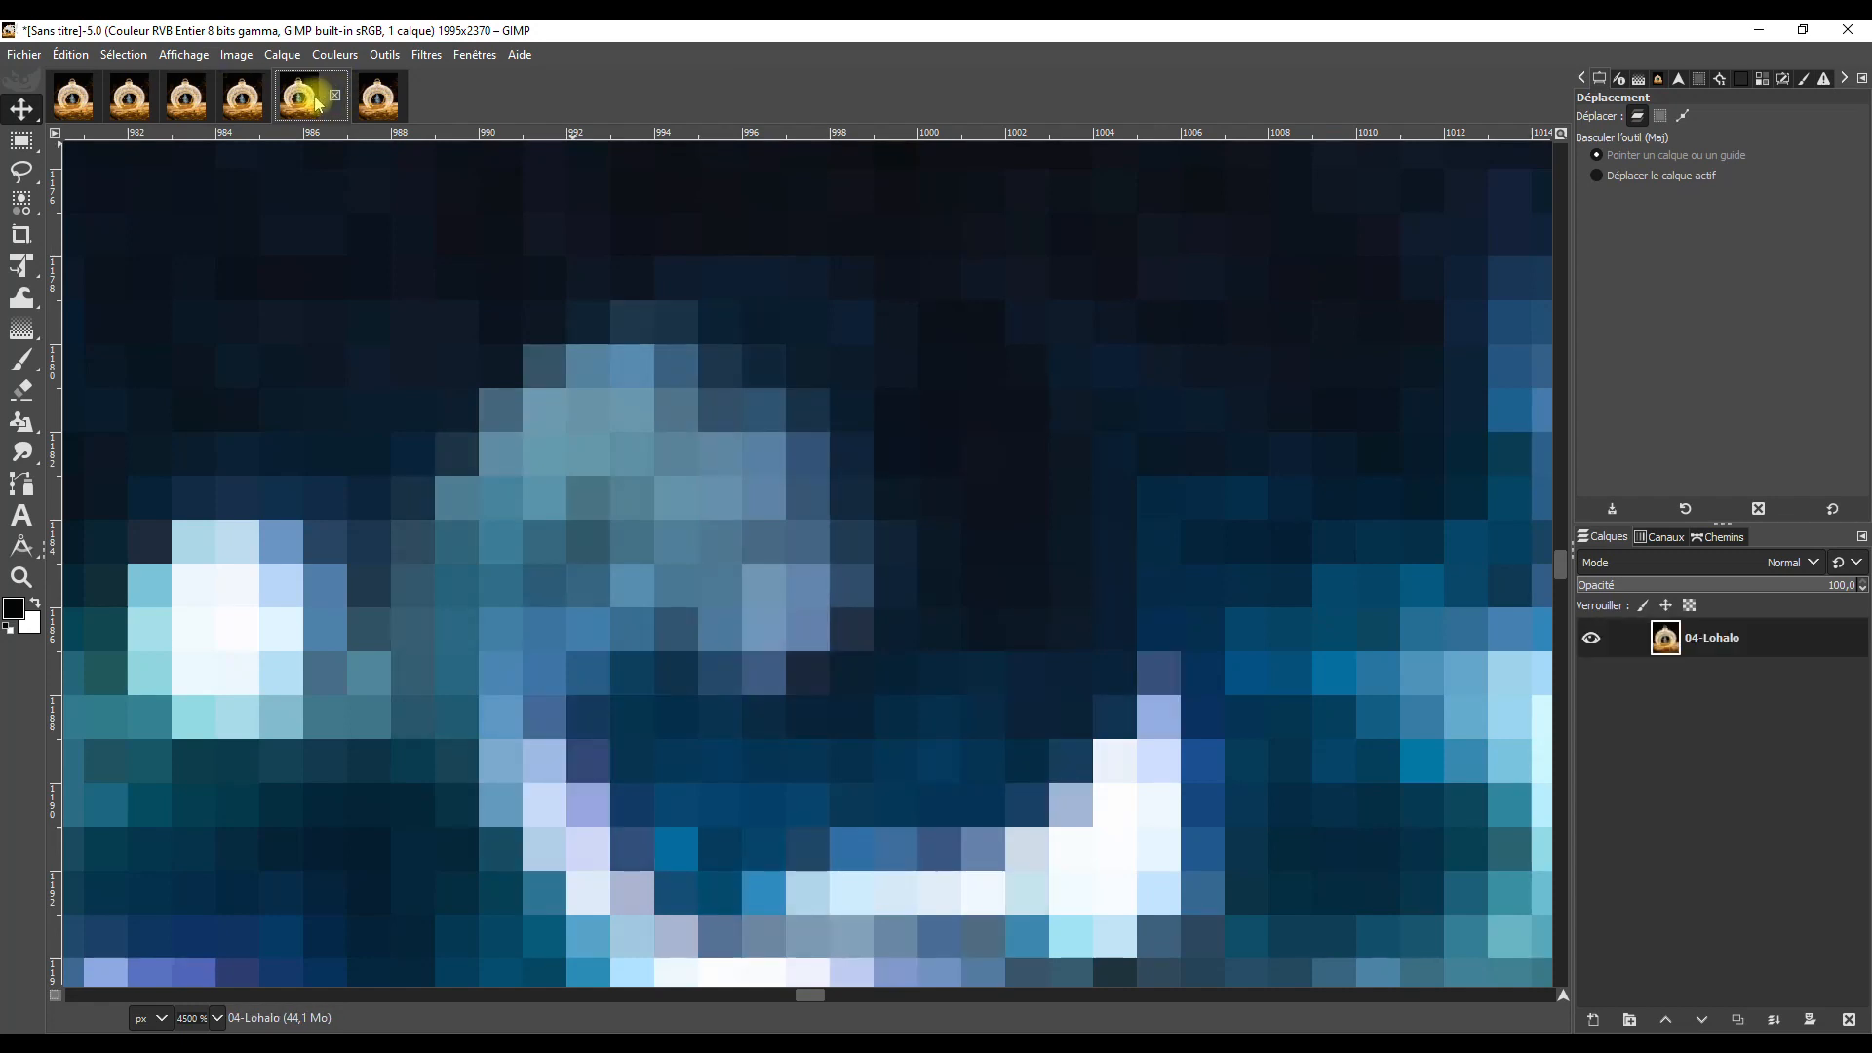
left_click(192, 102)
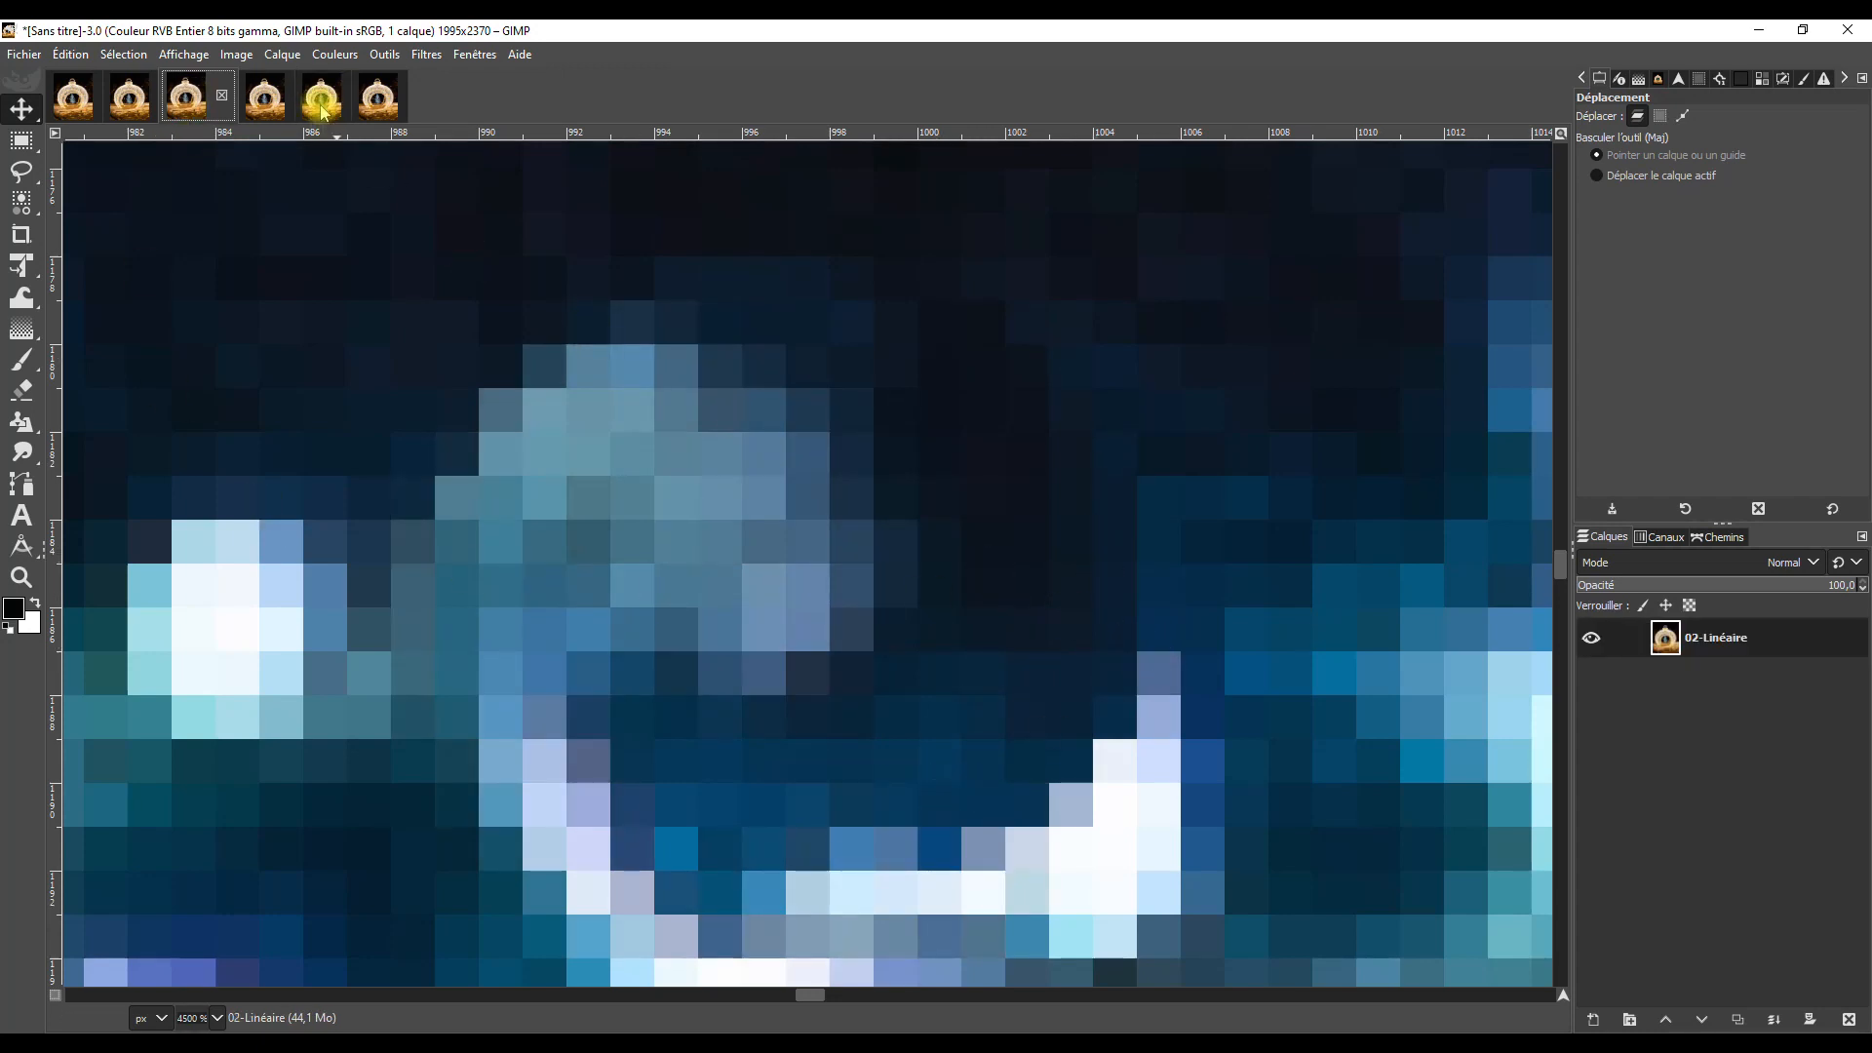
left_click(386, 103)
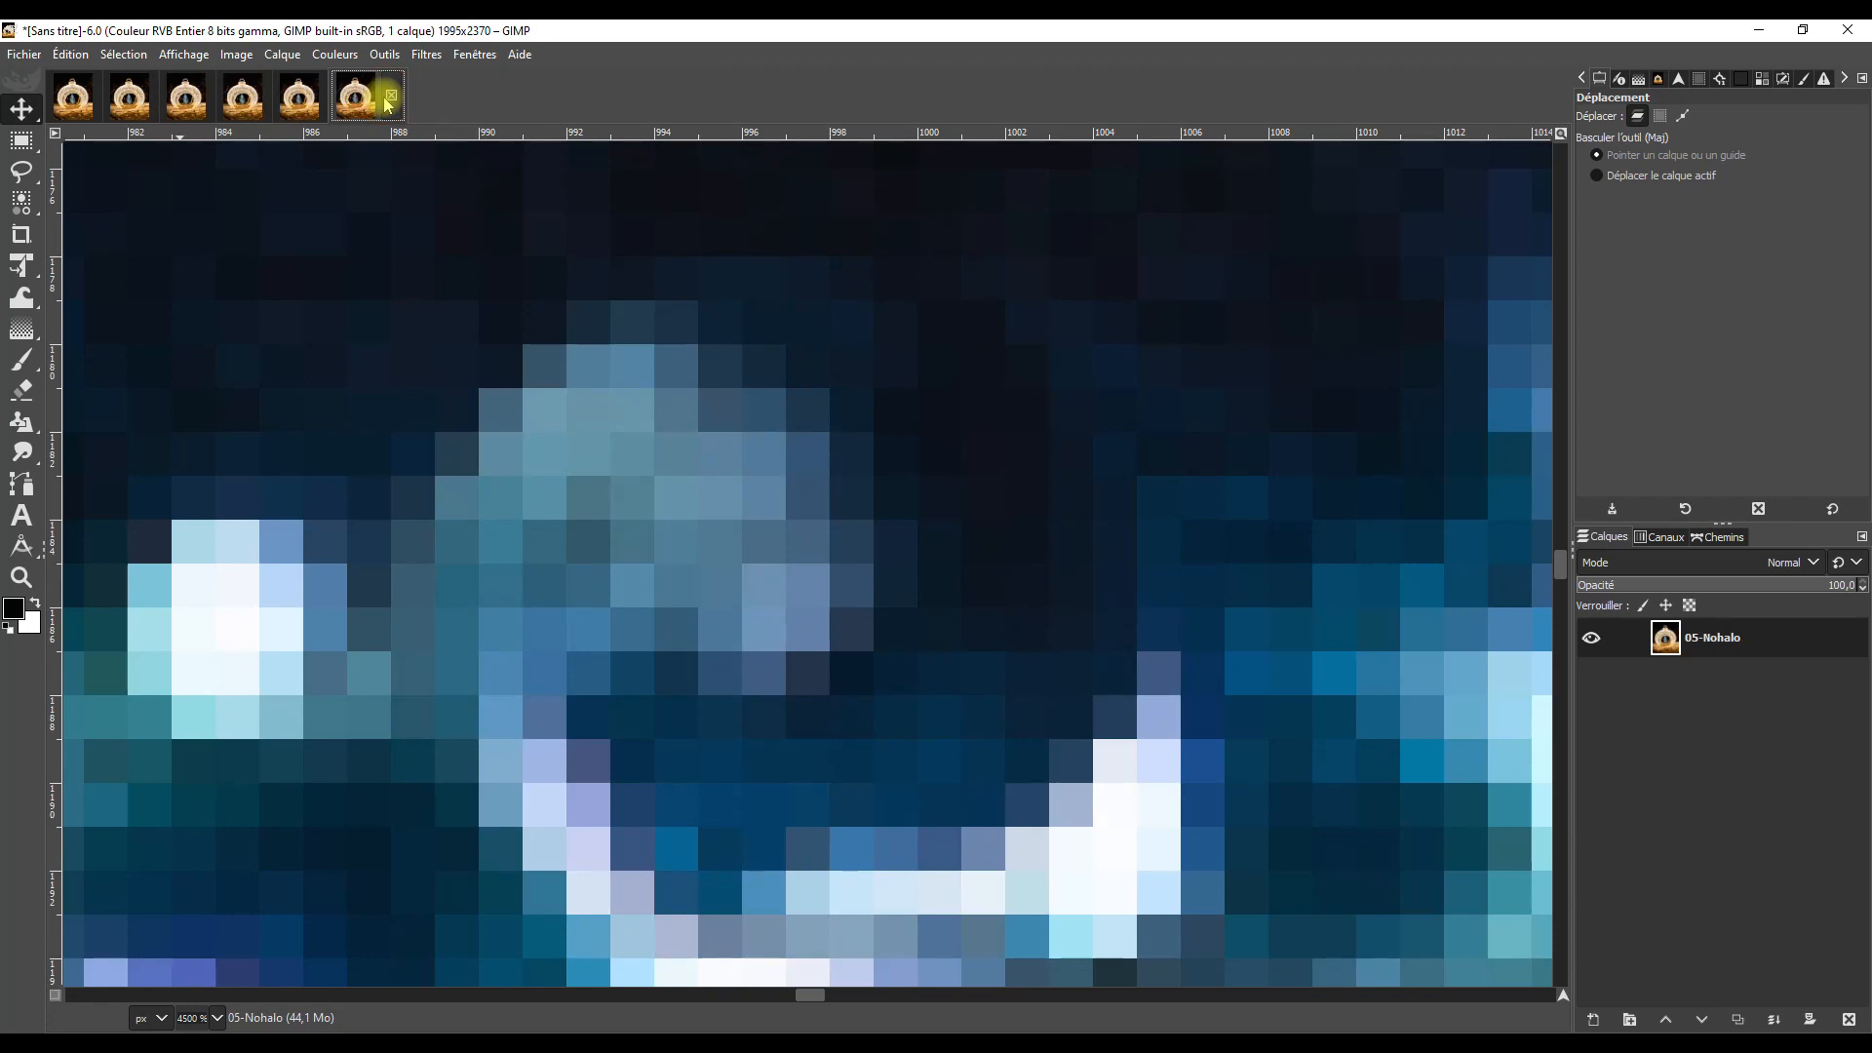
left_click(305, 101)
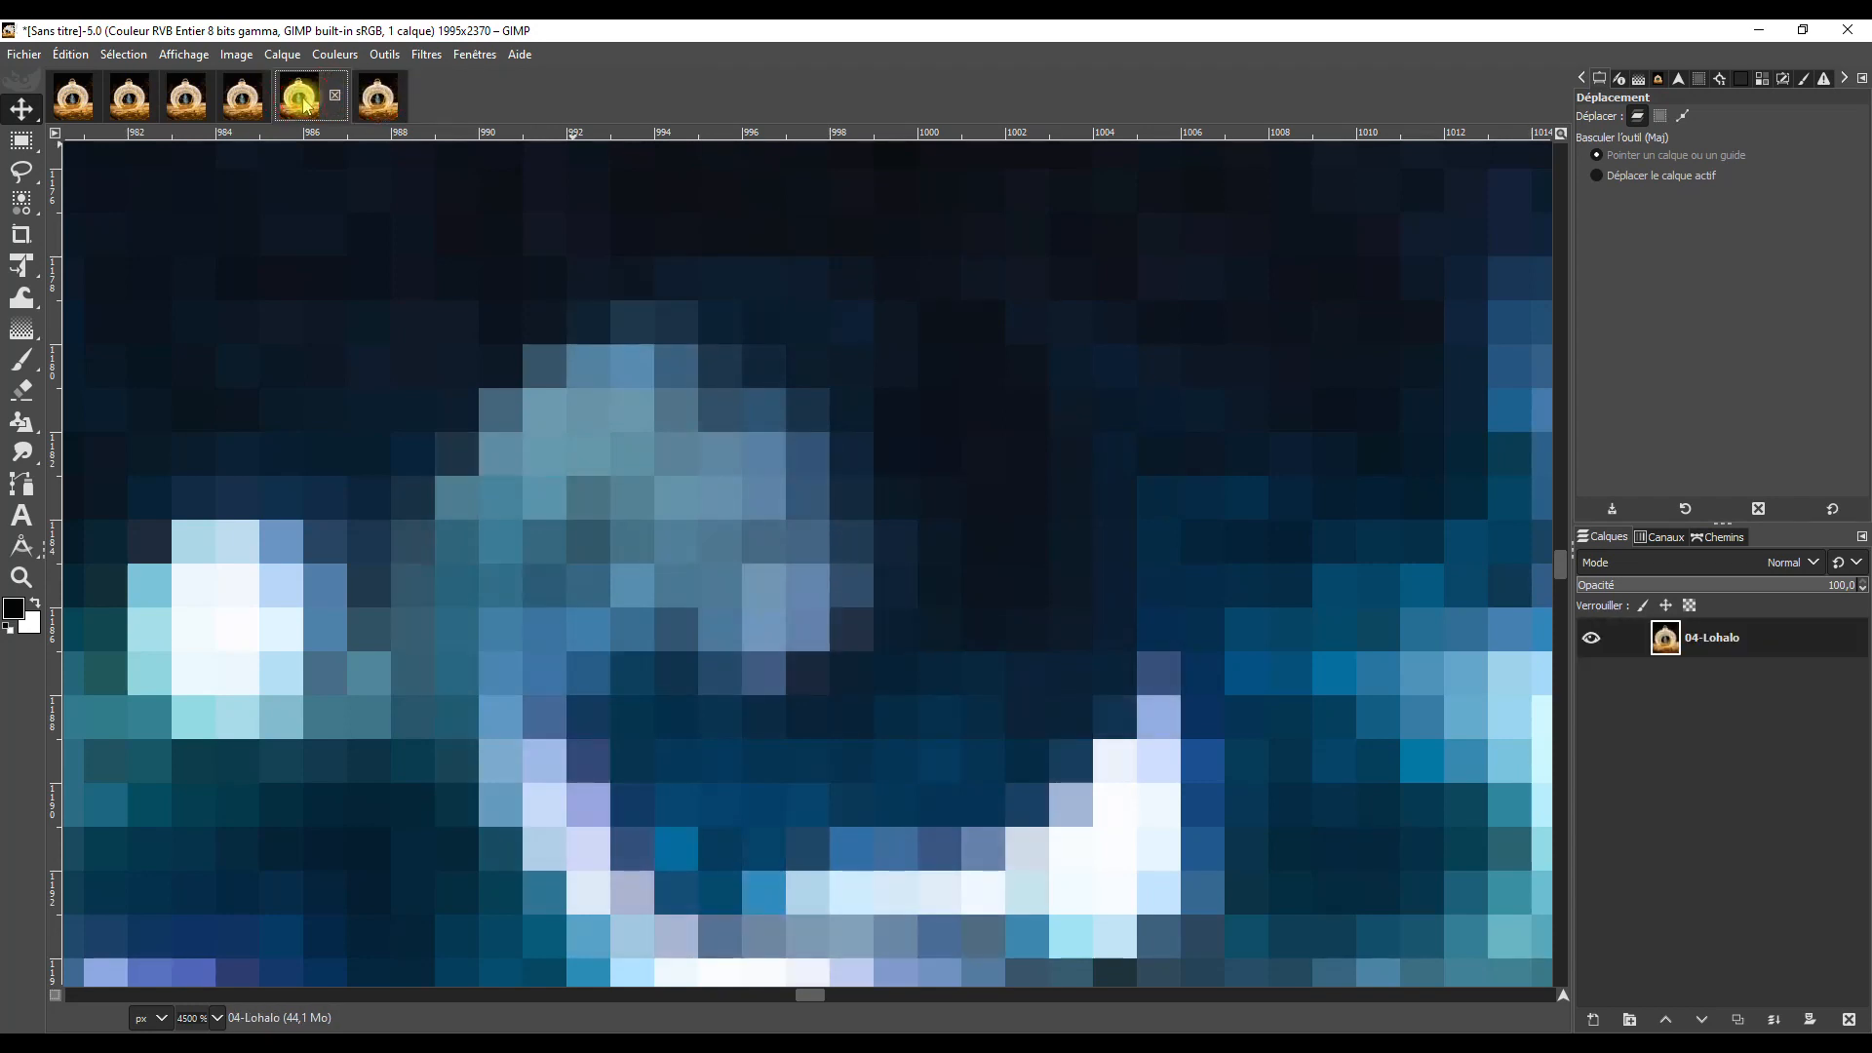
Compare the swirled pixels of the 05-Nohalo image with the same area of the original 01-Megève Noël 2020 photo.
left_click(379, 103)
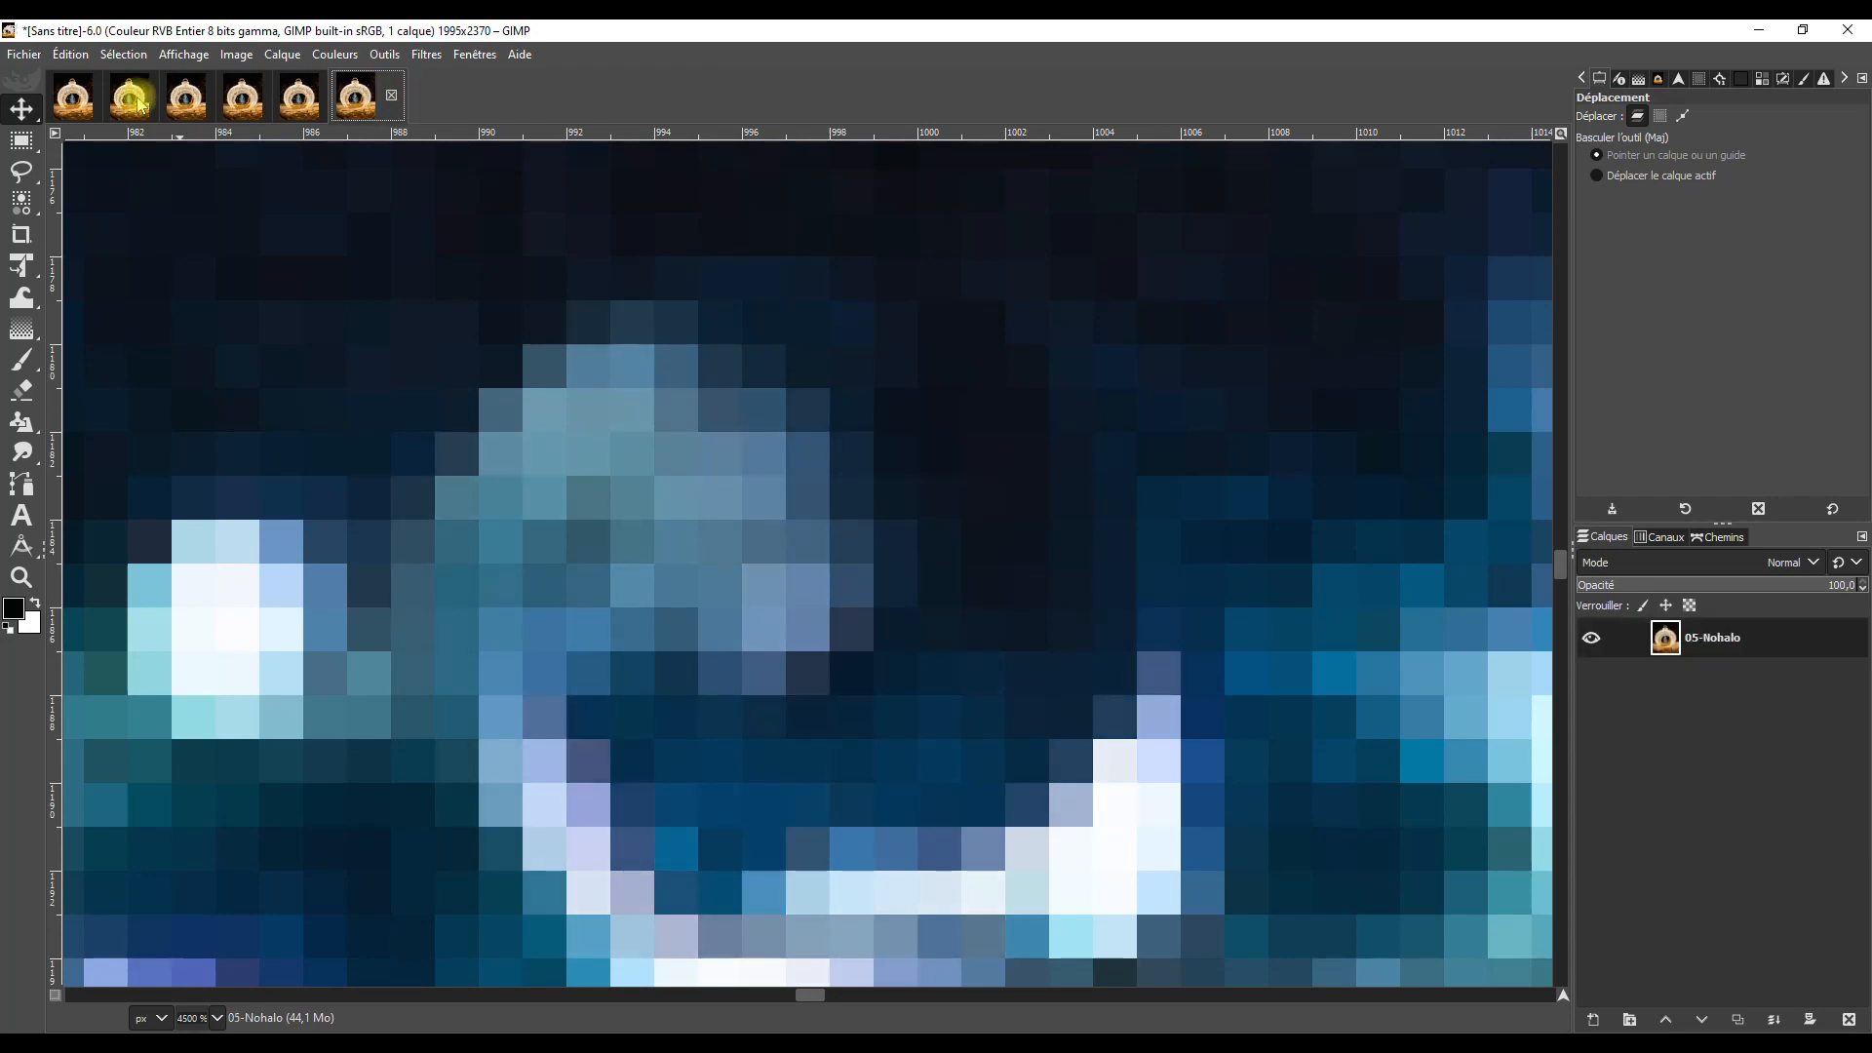
left_click(78, 105)
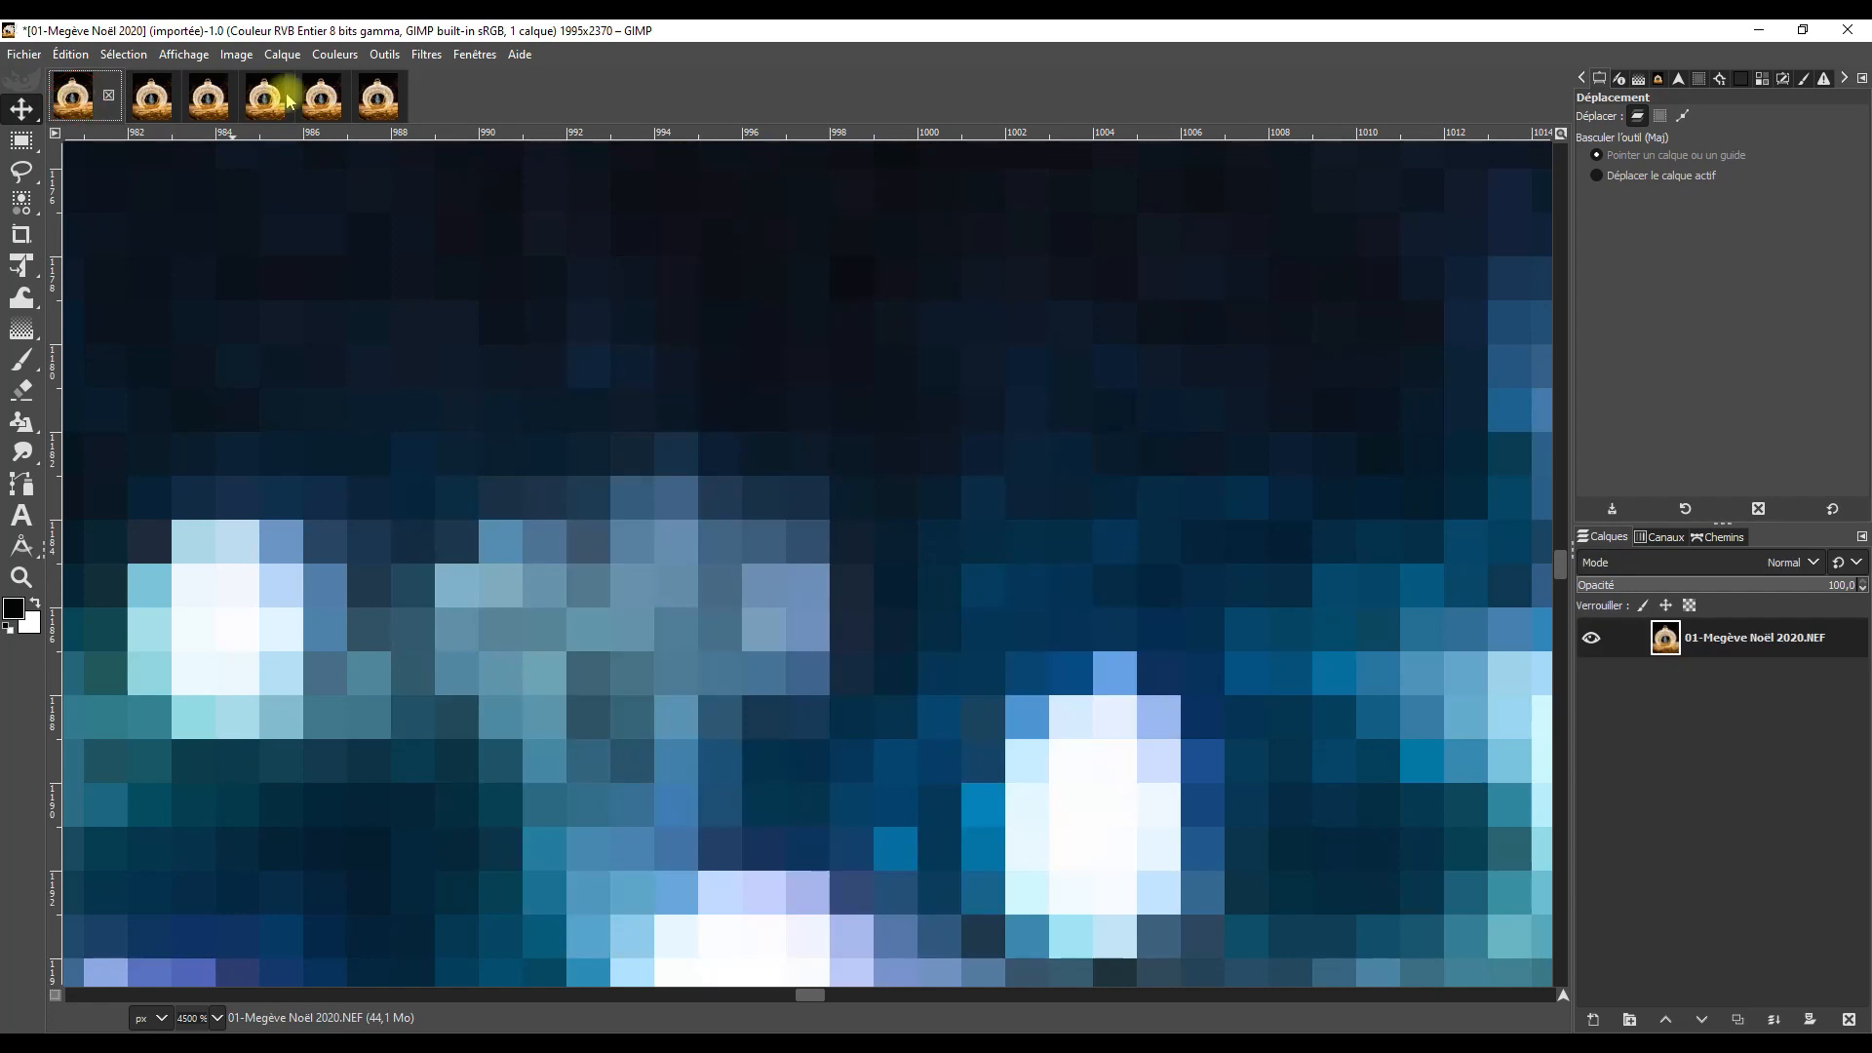
left_click(386, 102)
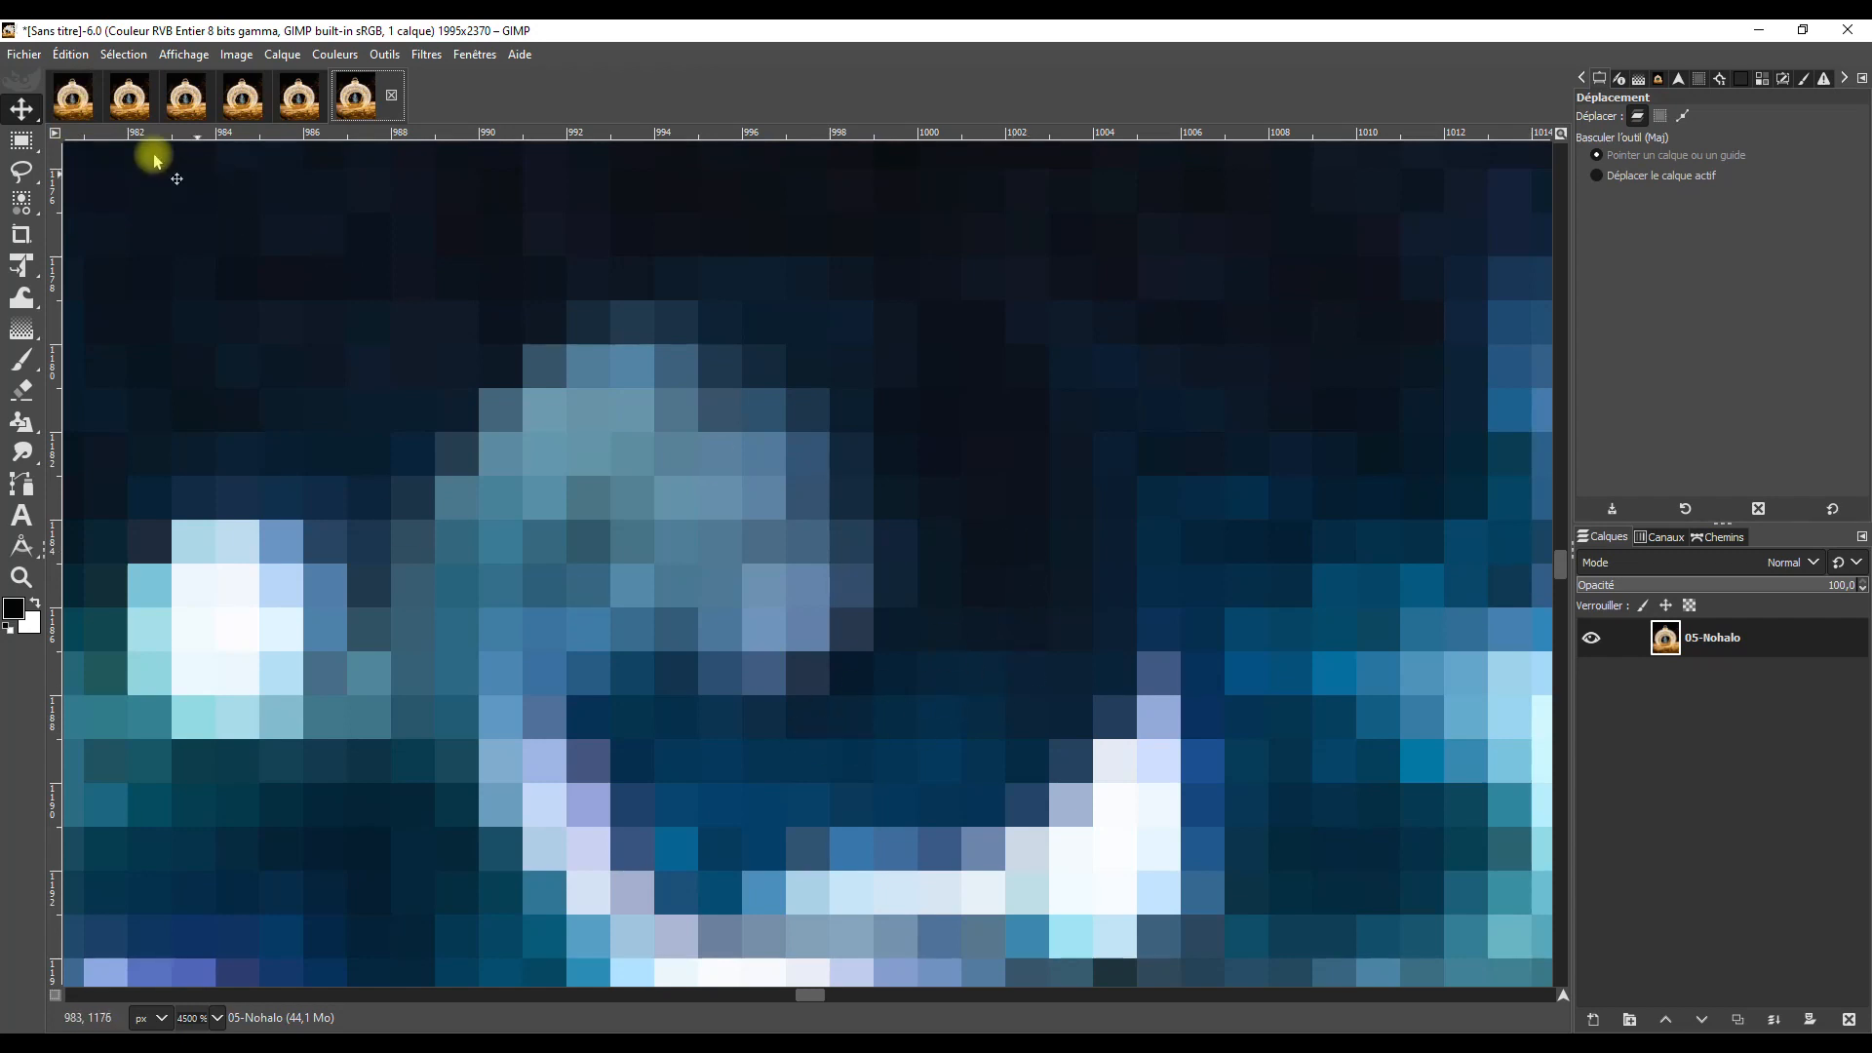
left_click(75, 98)
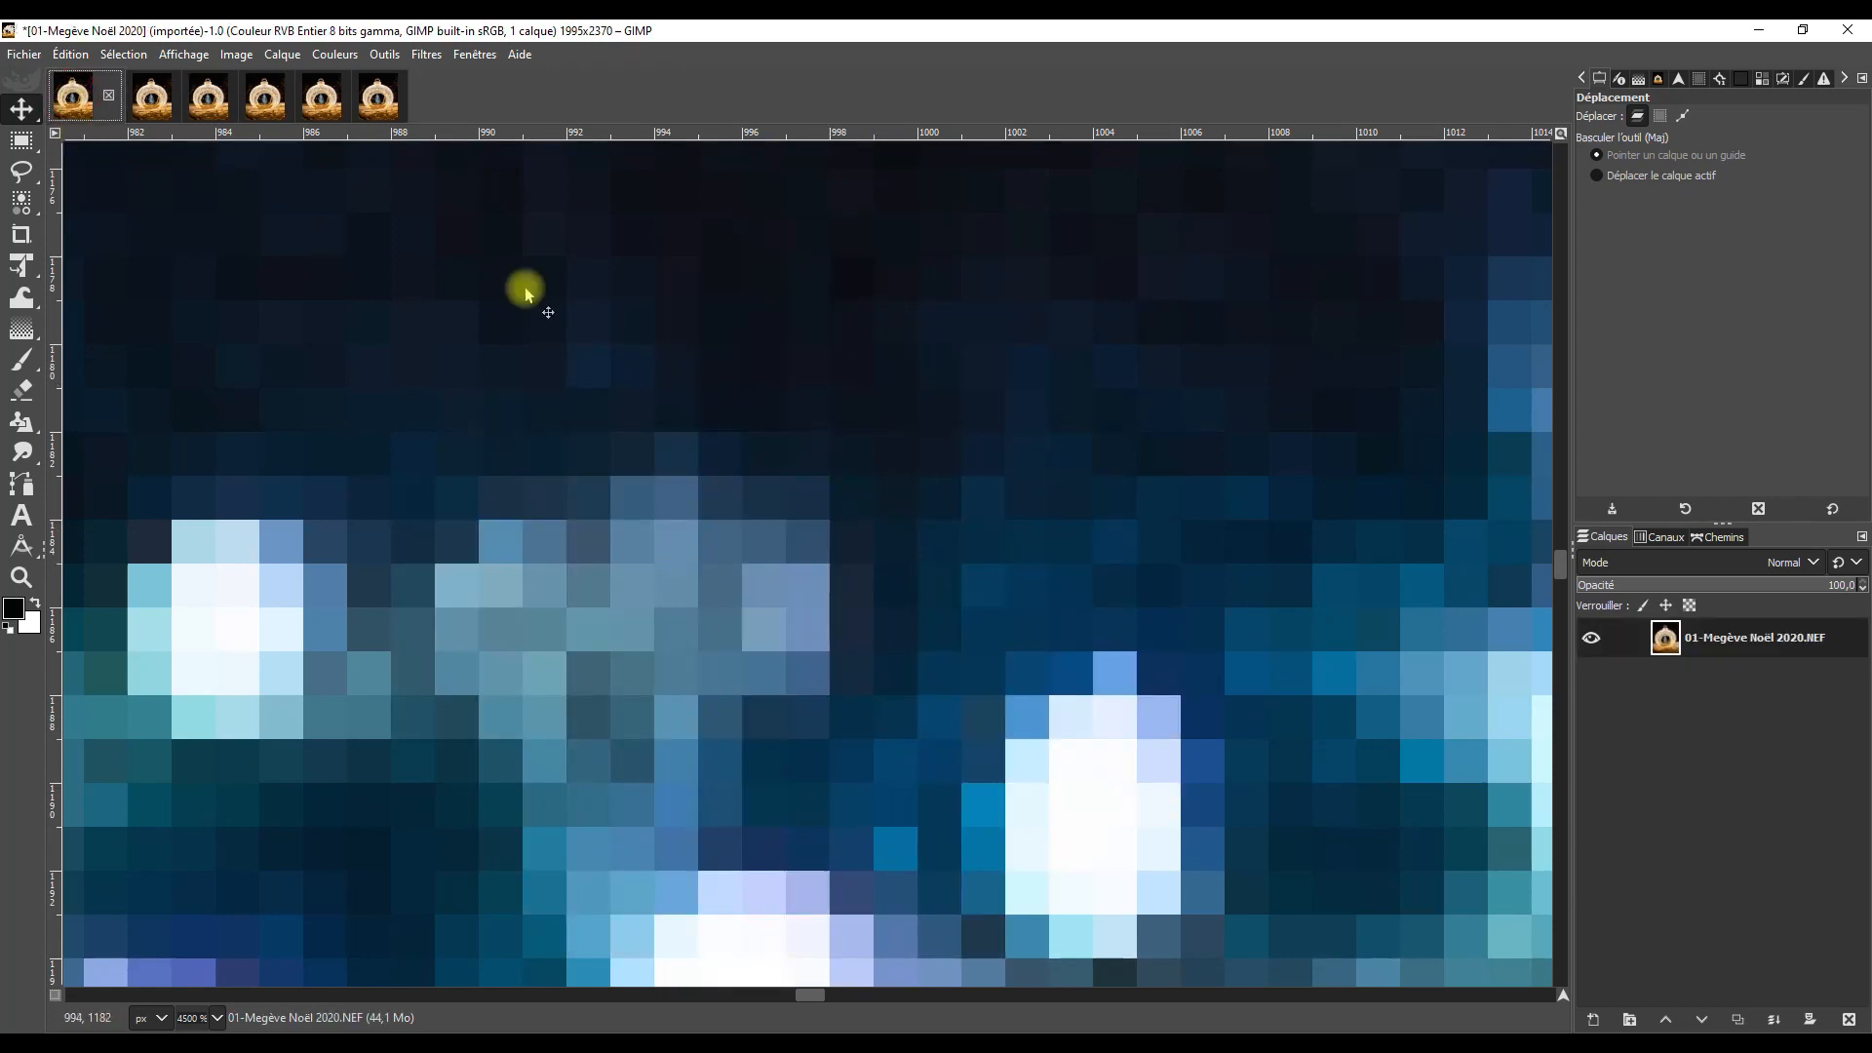
left_click(379, 97)
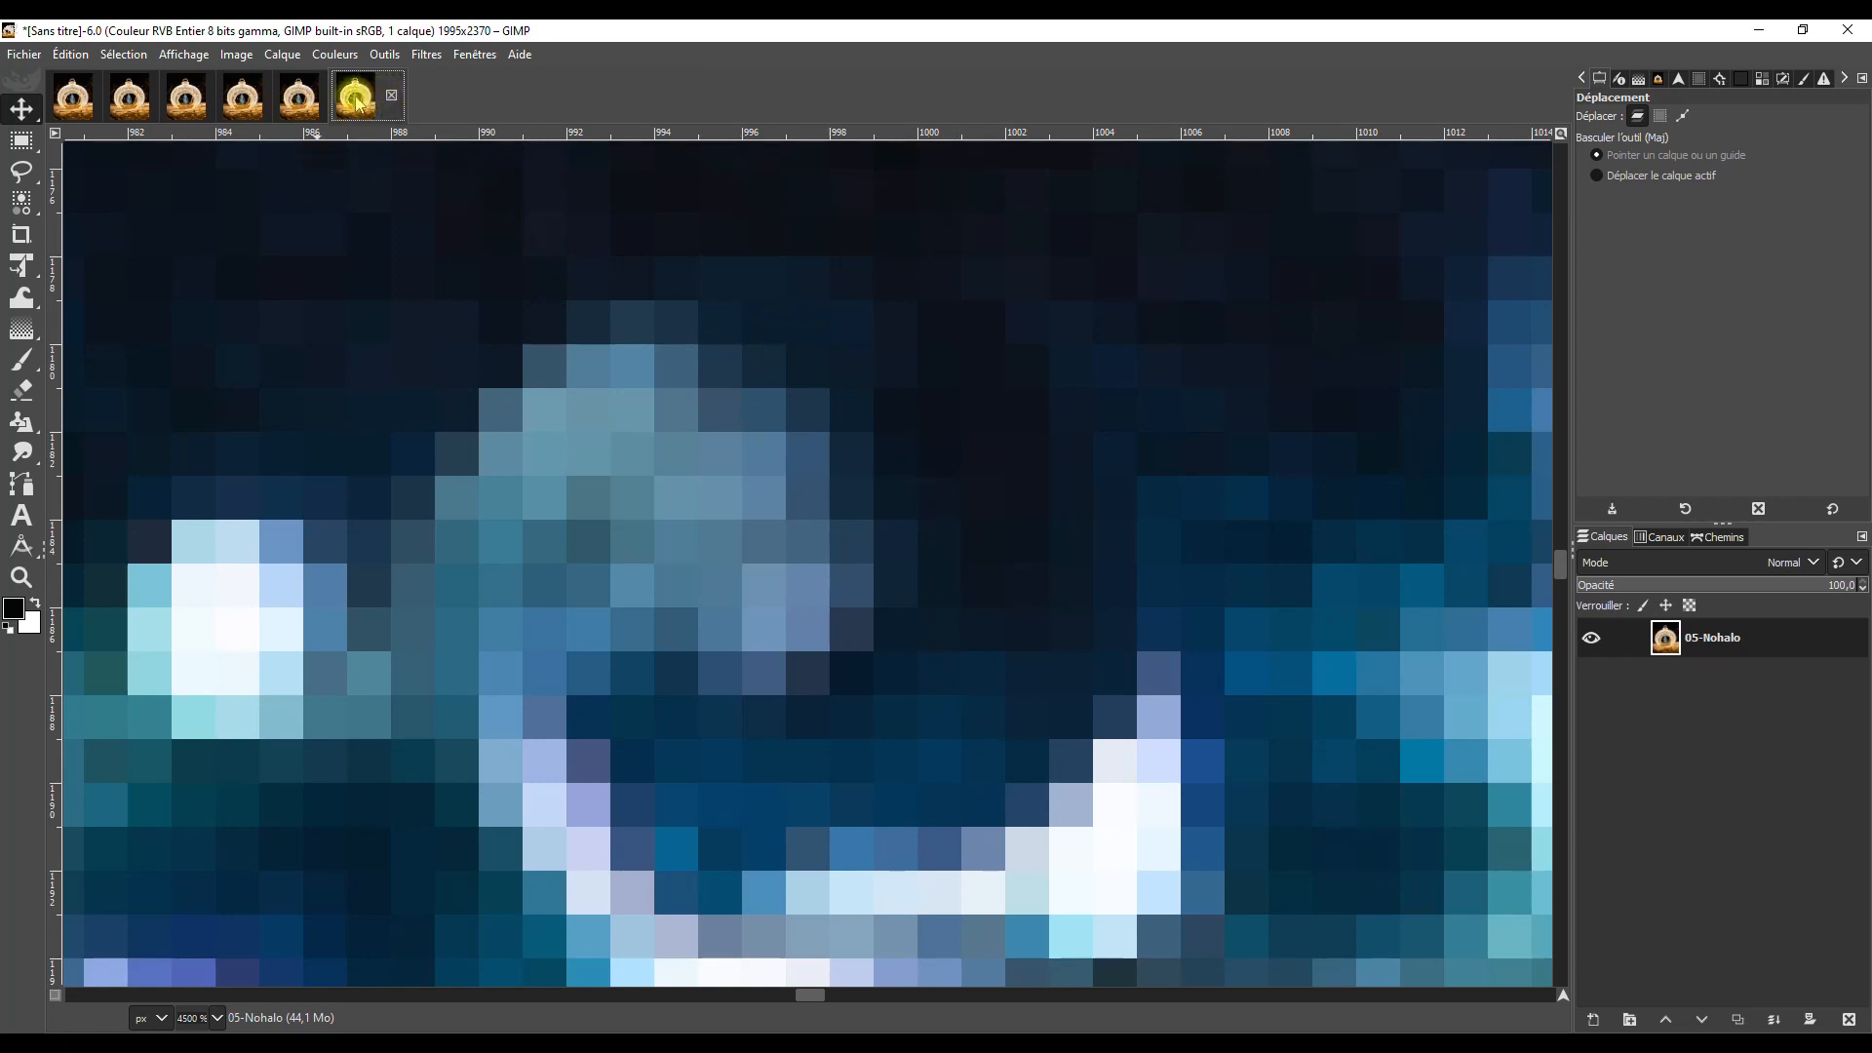
Review the swirl in each interpolation version in order, from 01-Aucune through 02-Linéaire, 03-Cubique and 04-Lohalo to 05-Nohalo.
left_click(130, 101)
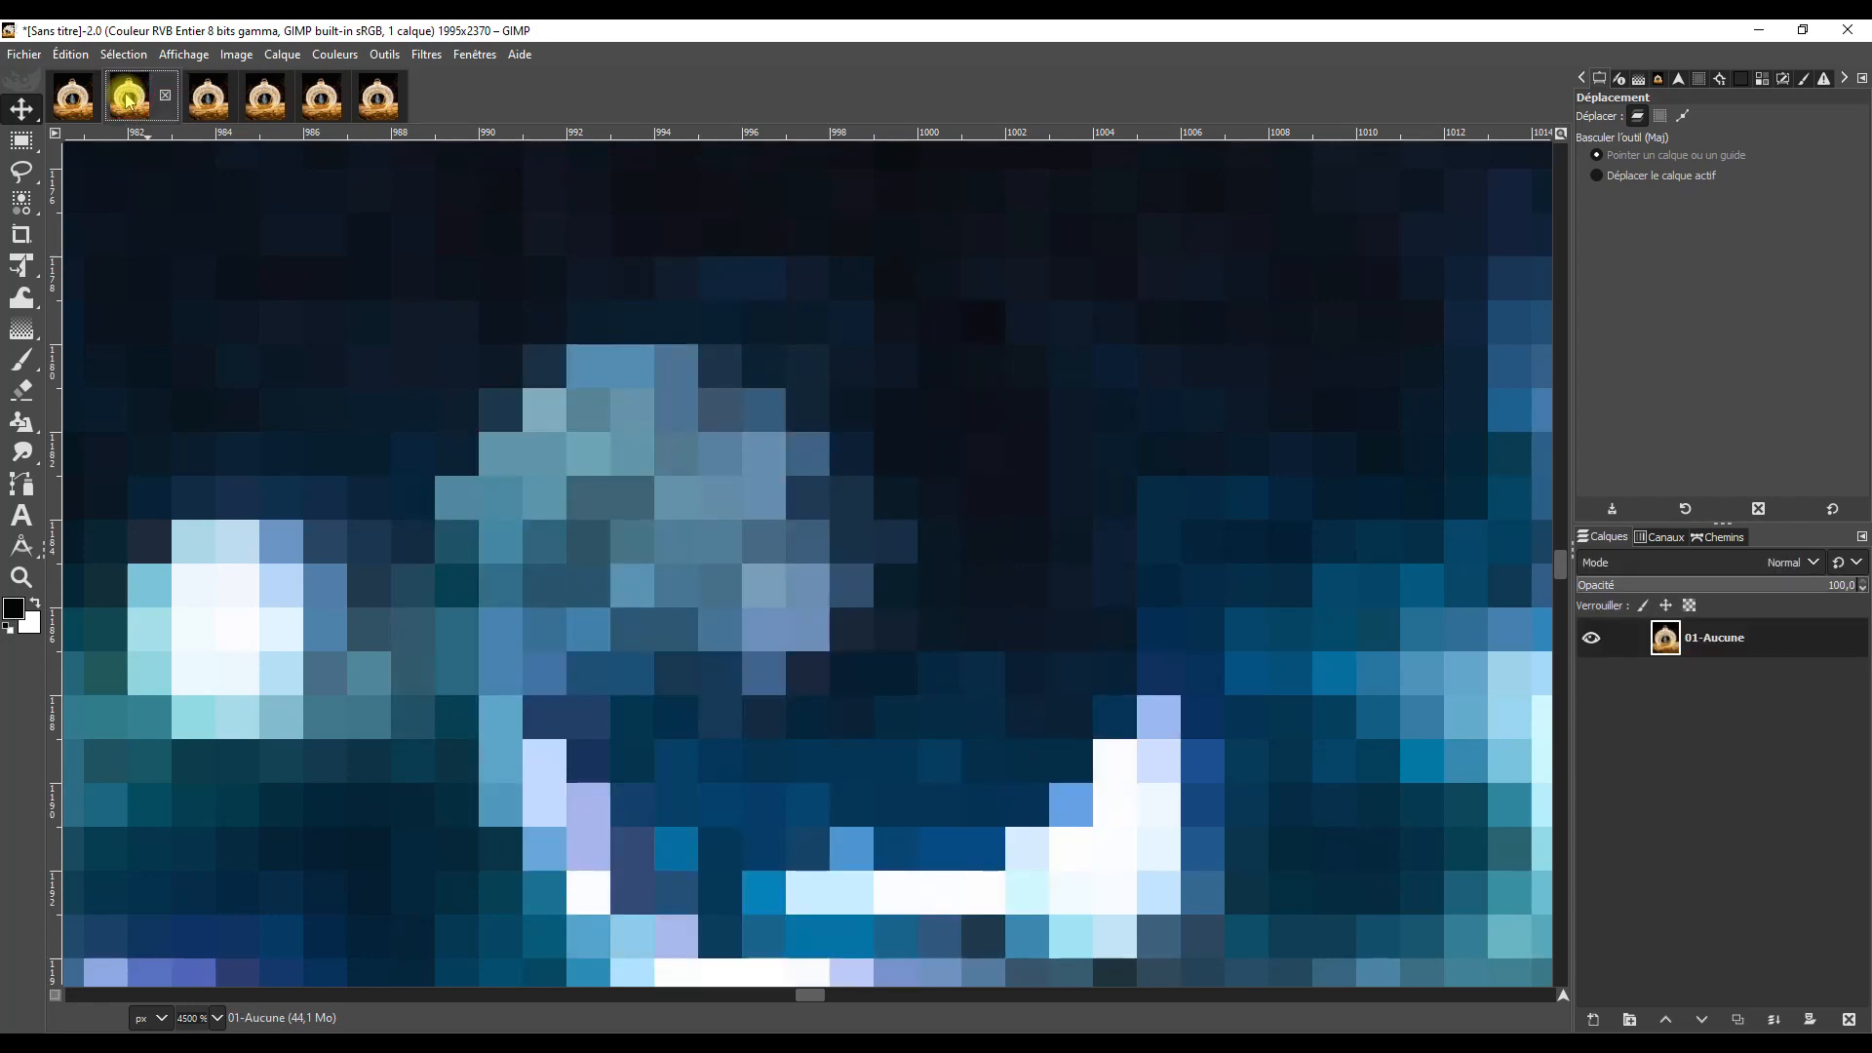
left_click(207, 98)
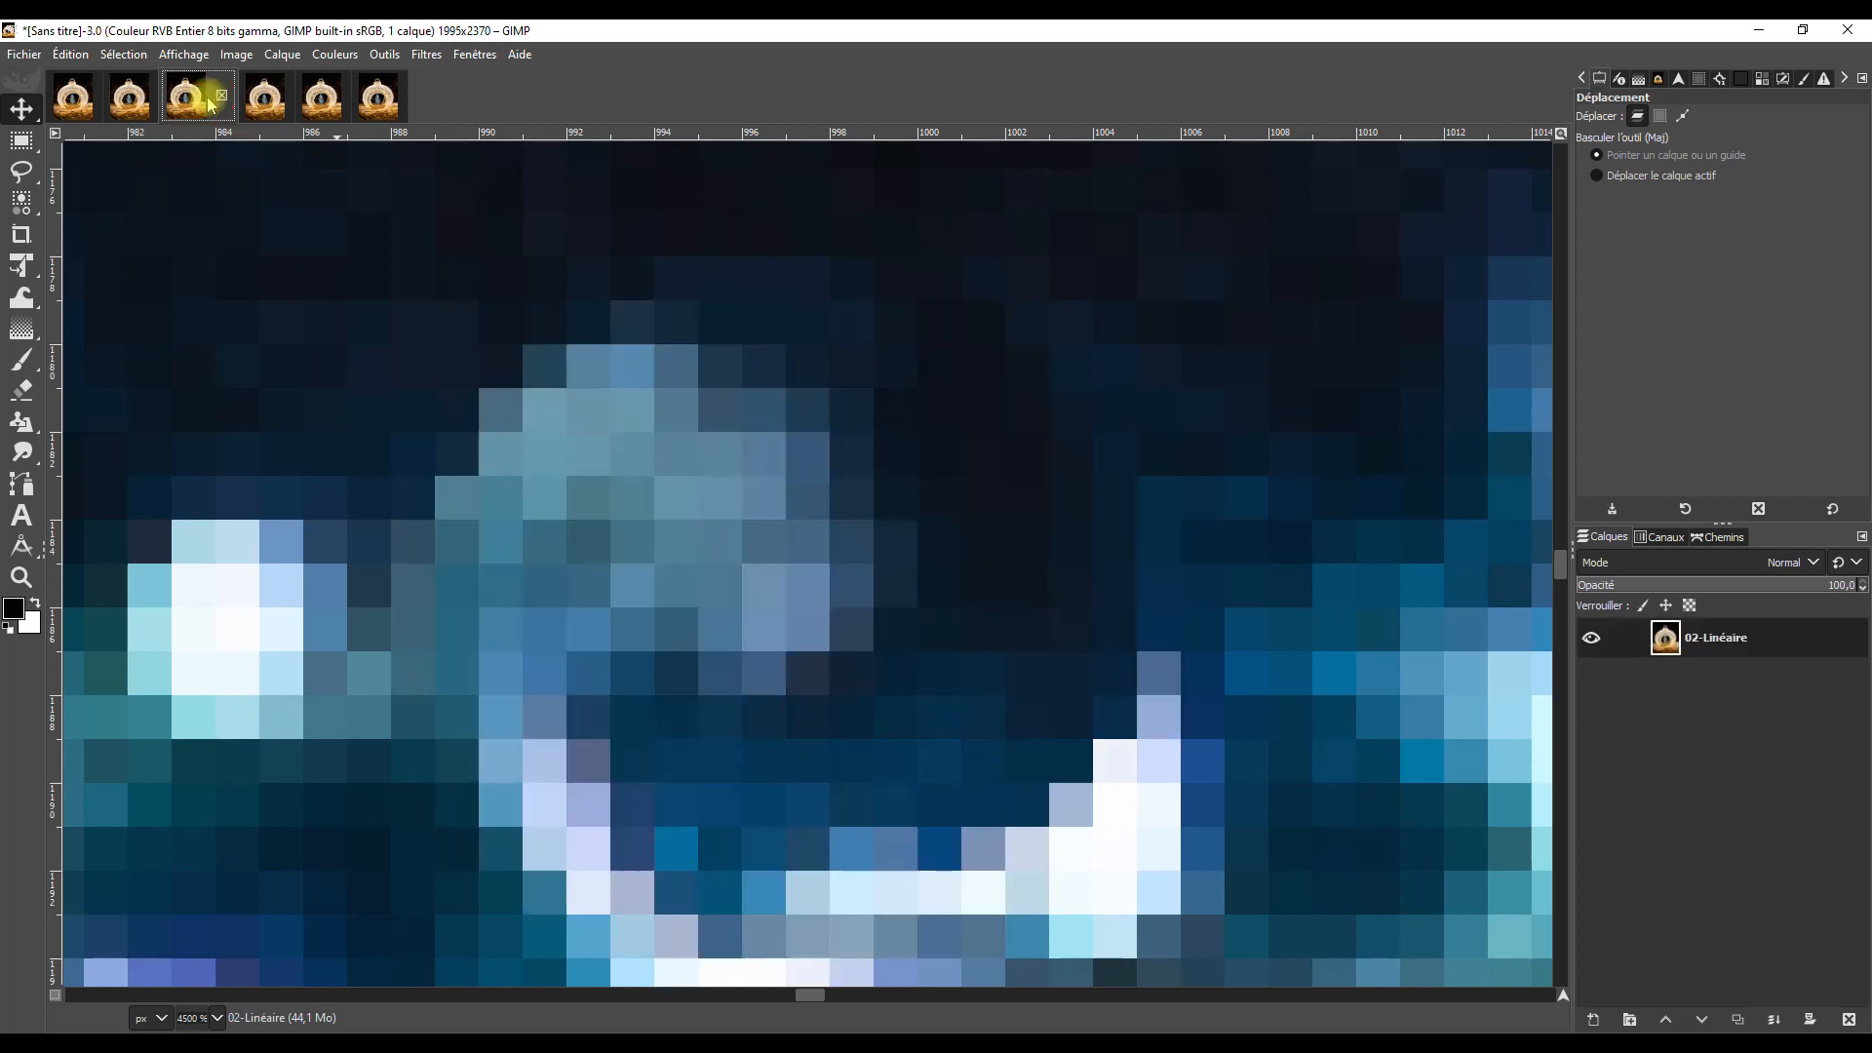
left_click(288, 107)
left_click(325, 104)
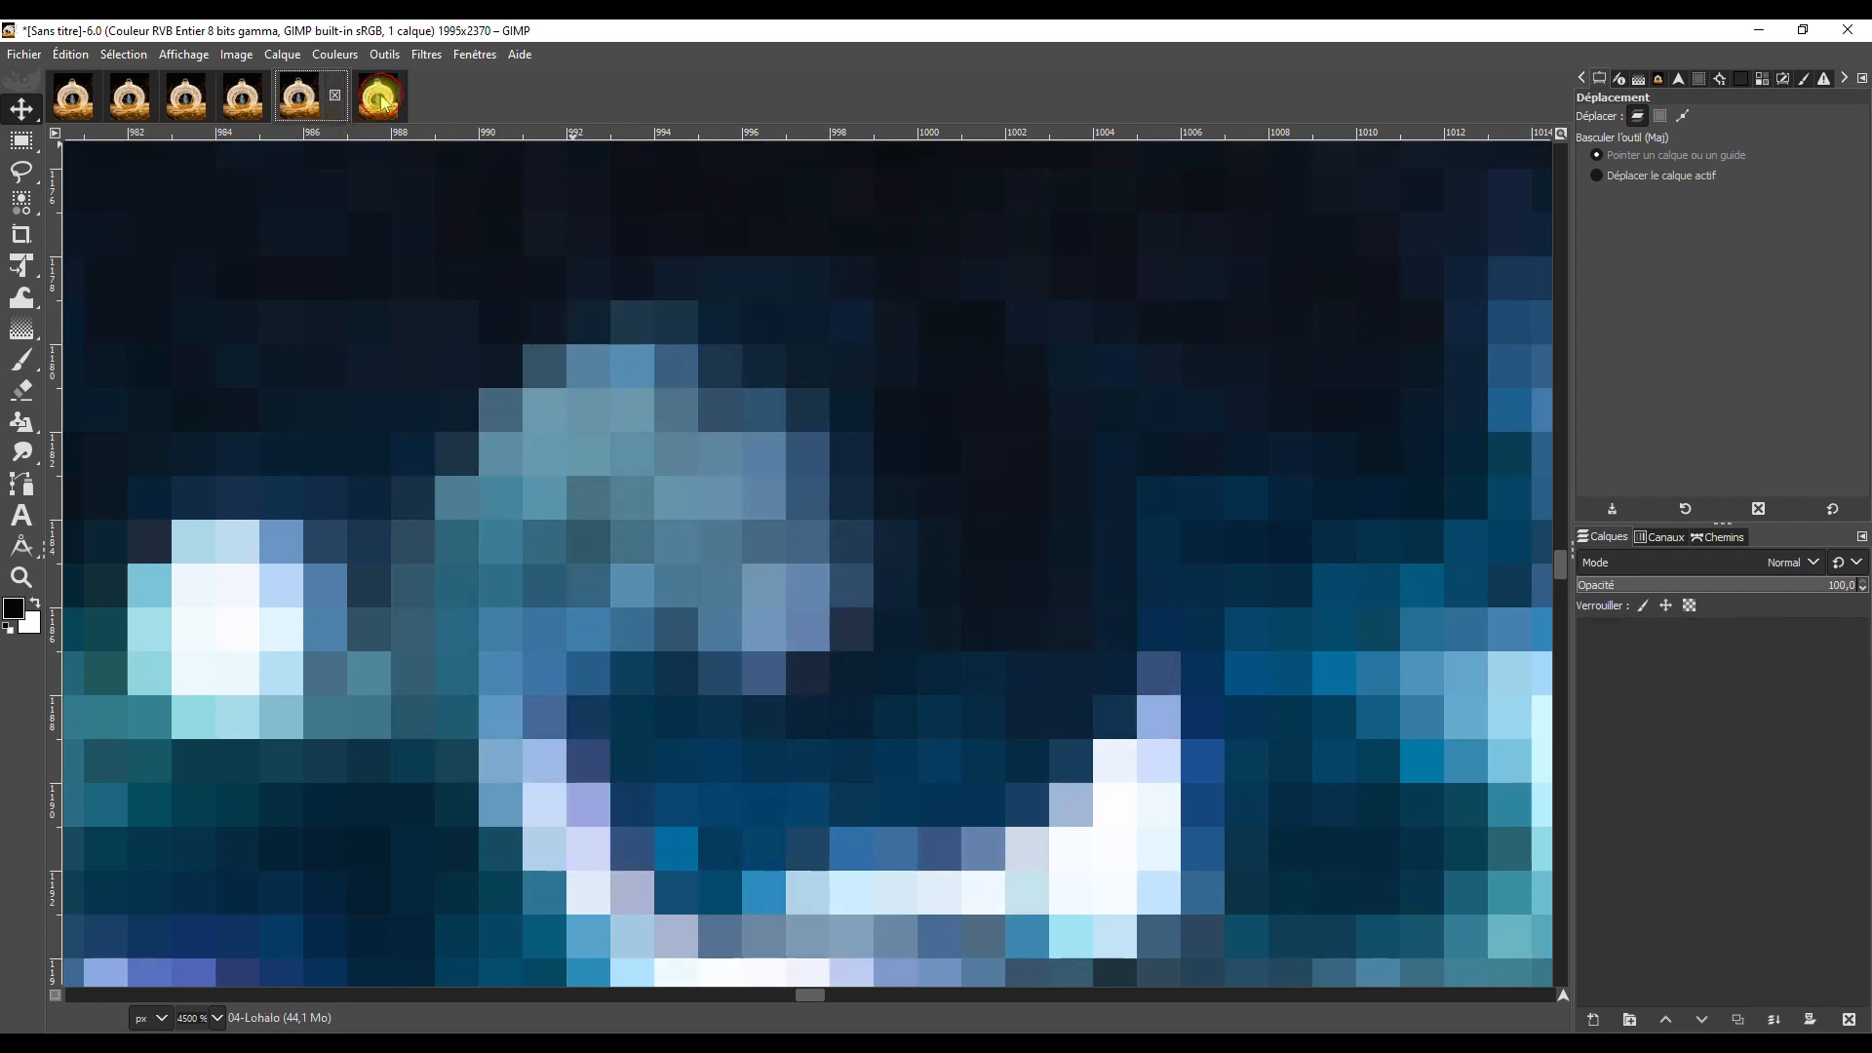
left_click(382, 103)
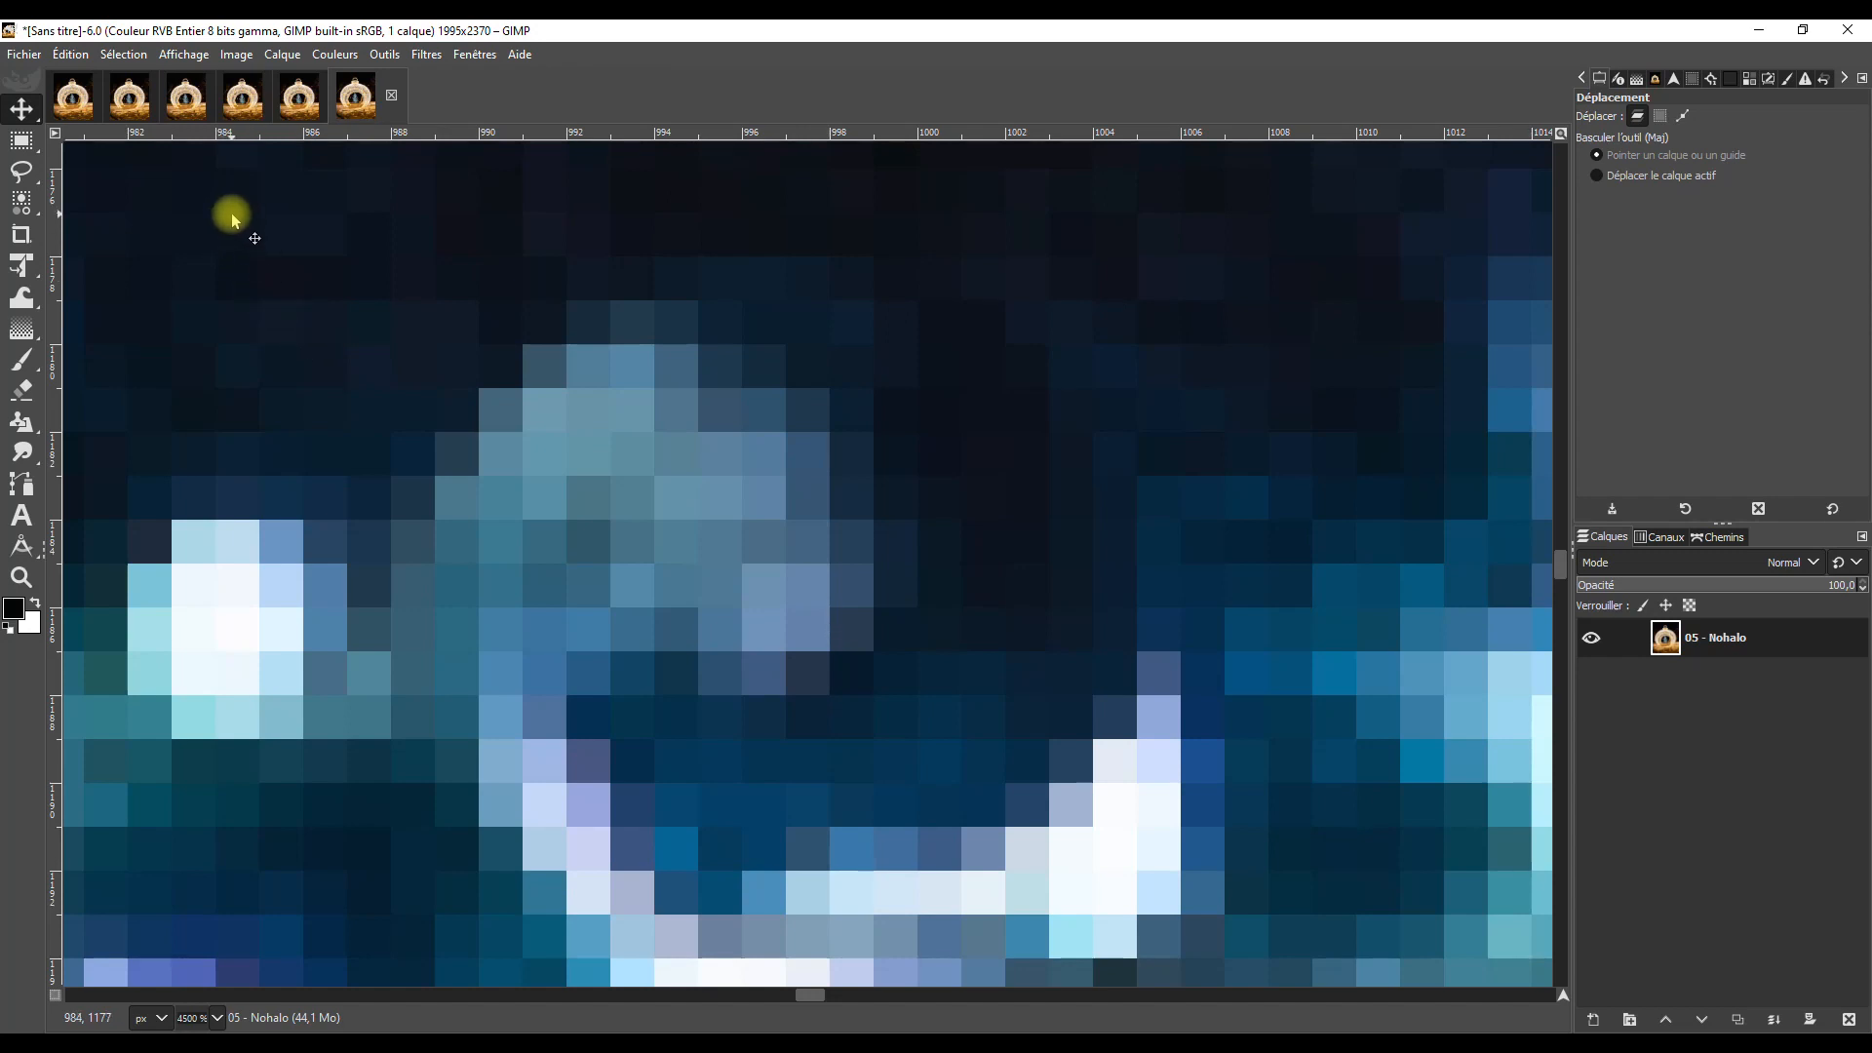
Compare the magnified swirl in the 02 - Linéaire image with those in 04 - Lohalo and 05 - Nohalo.
left_click(187, 98)
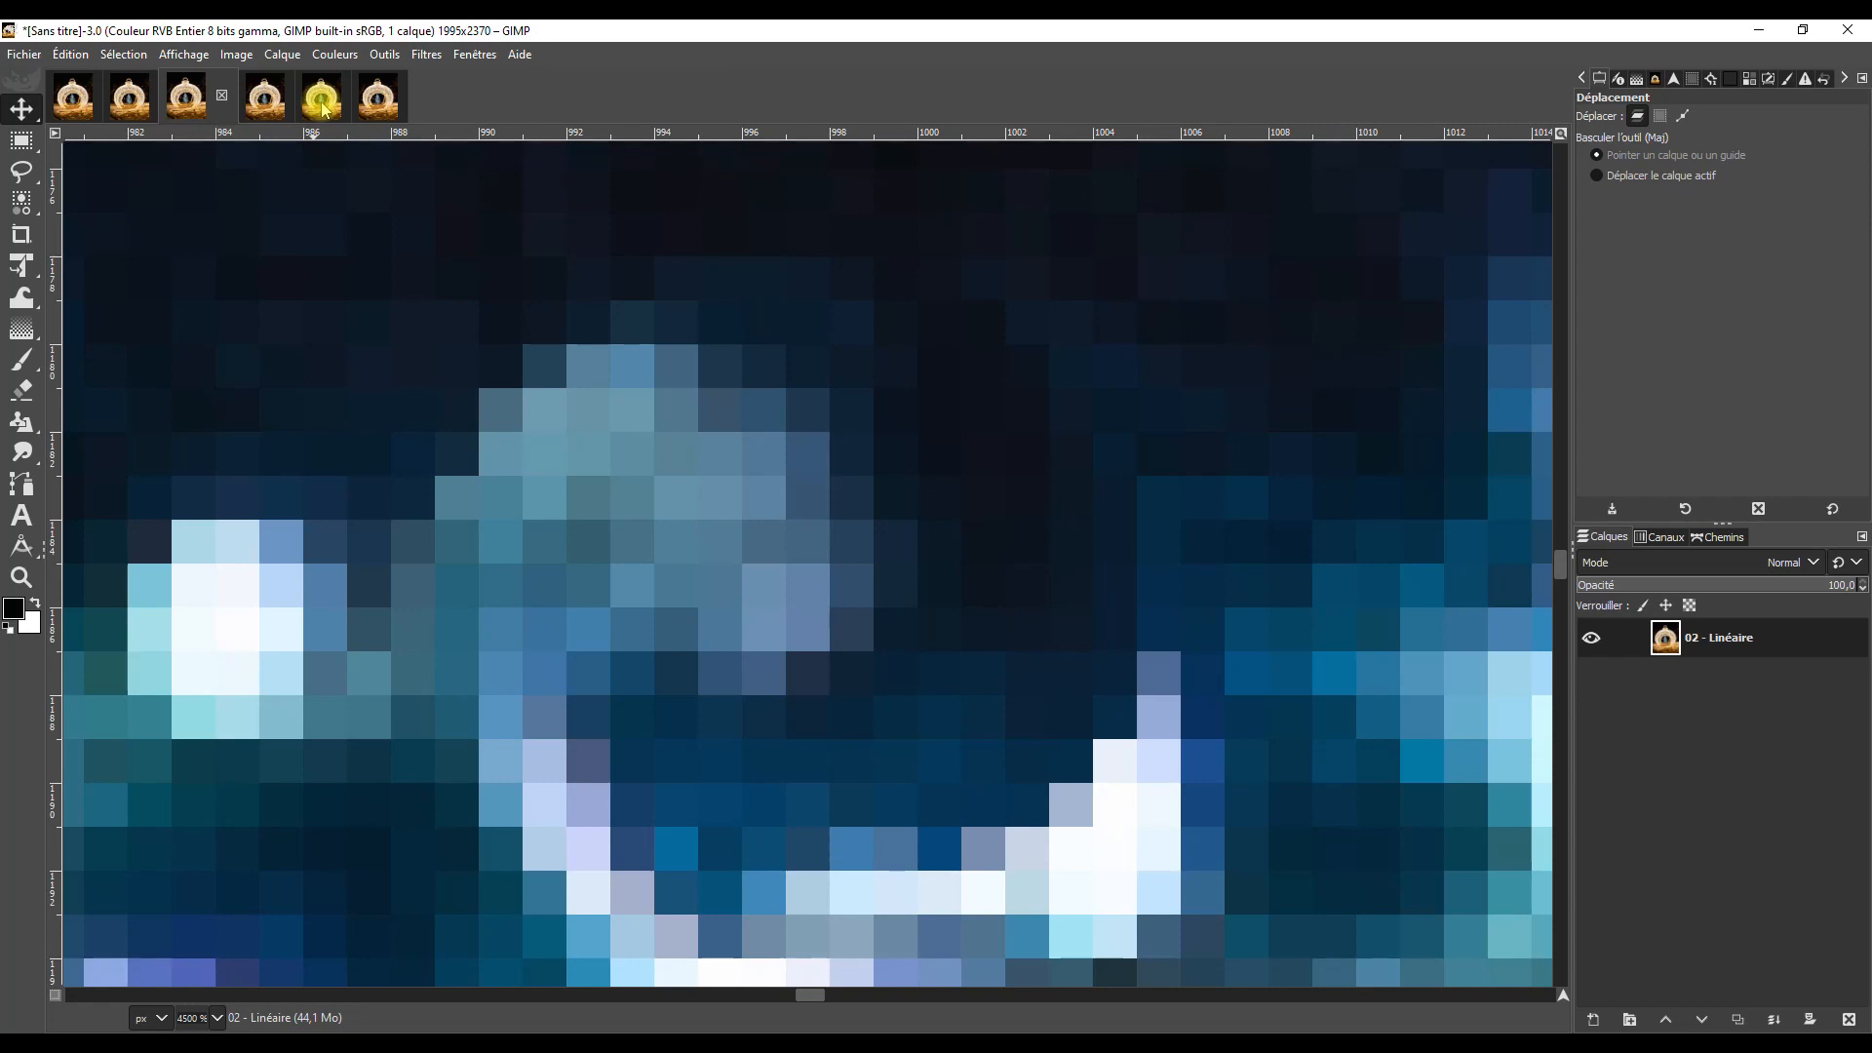
left_click(322, 101)
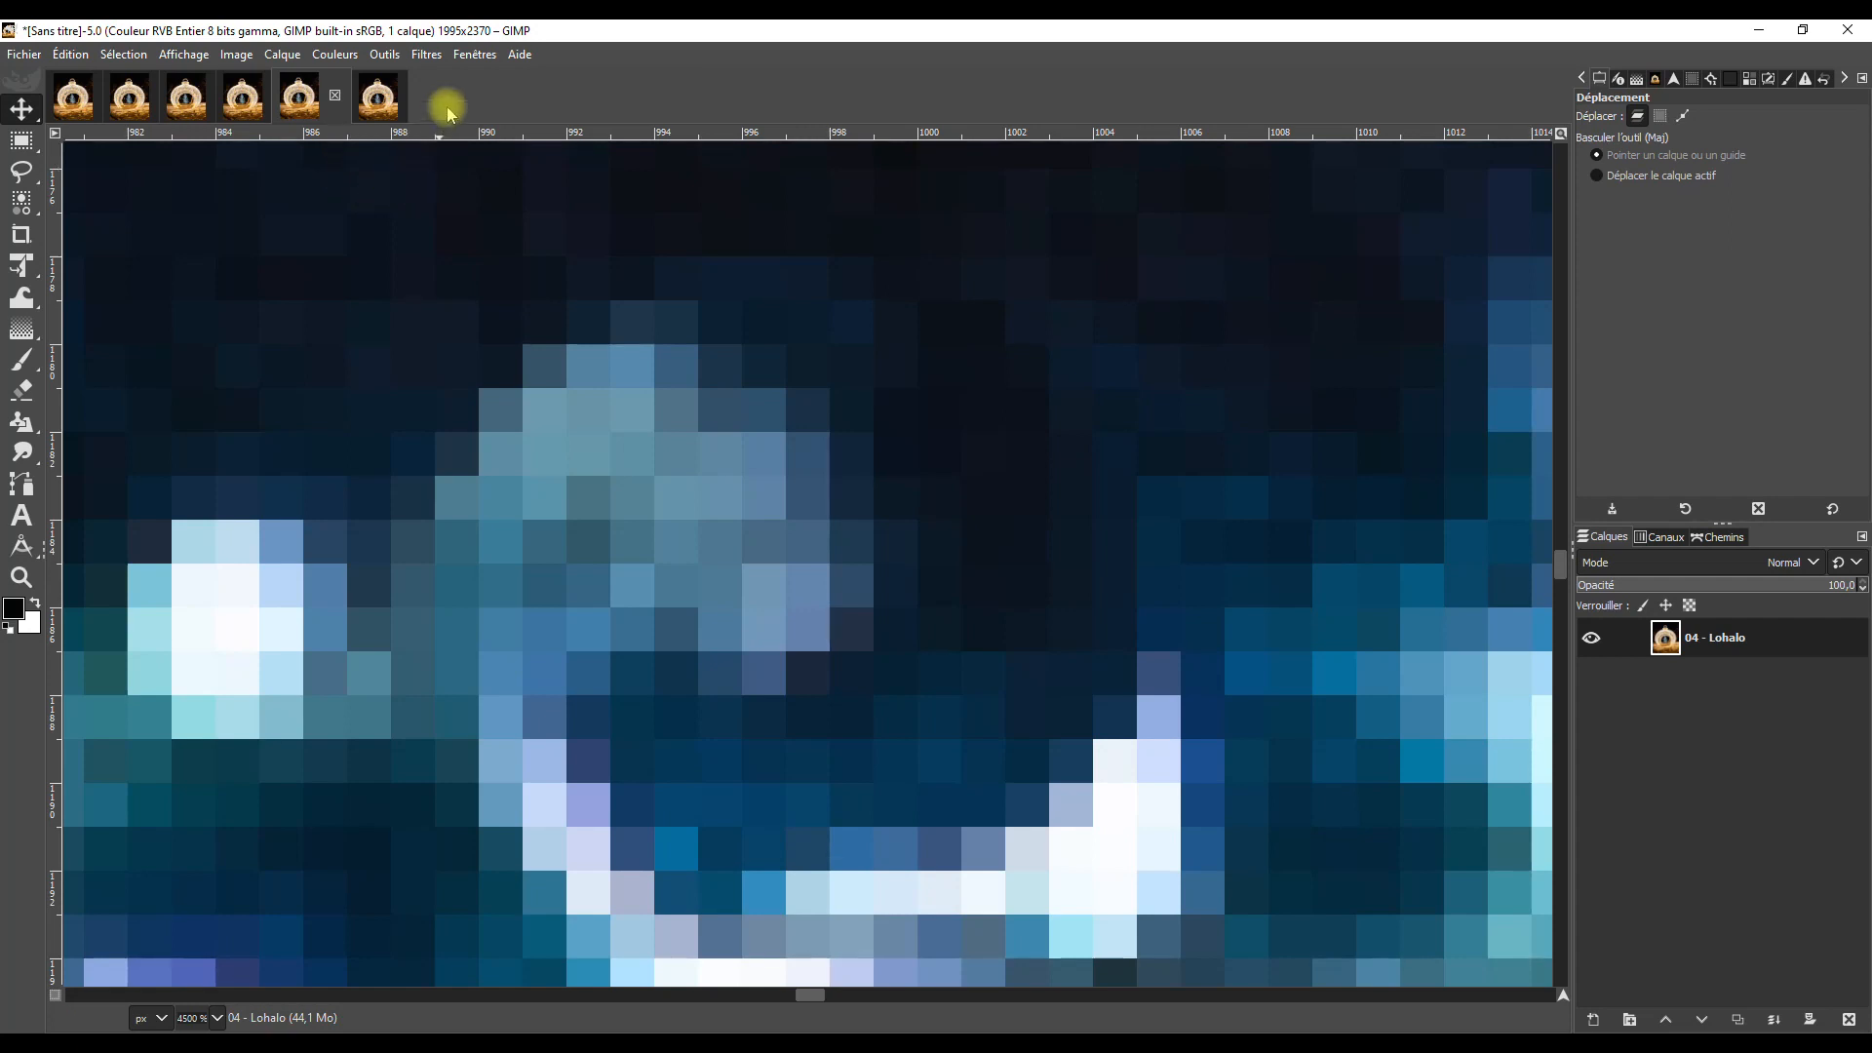
left_click(381, 98)
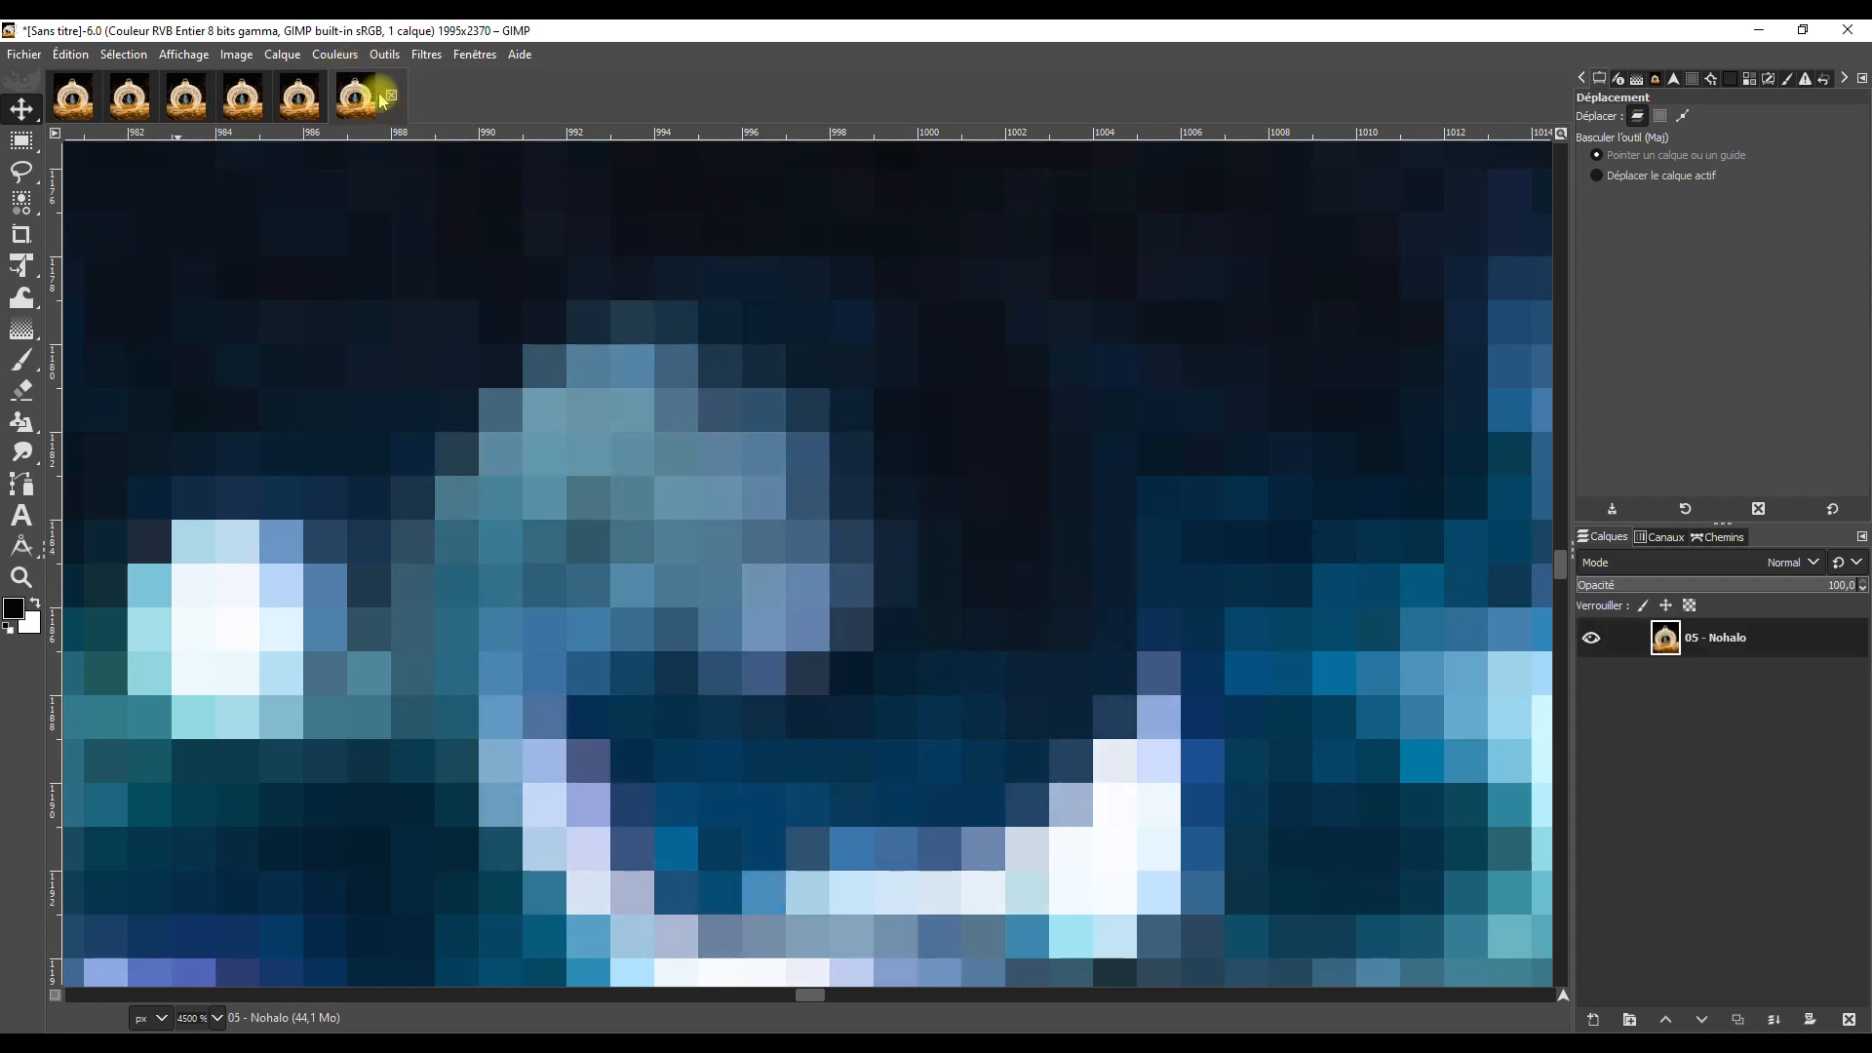